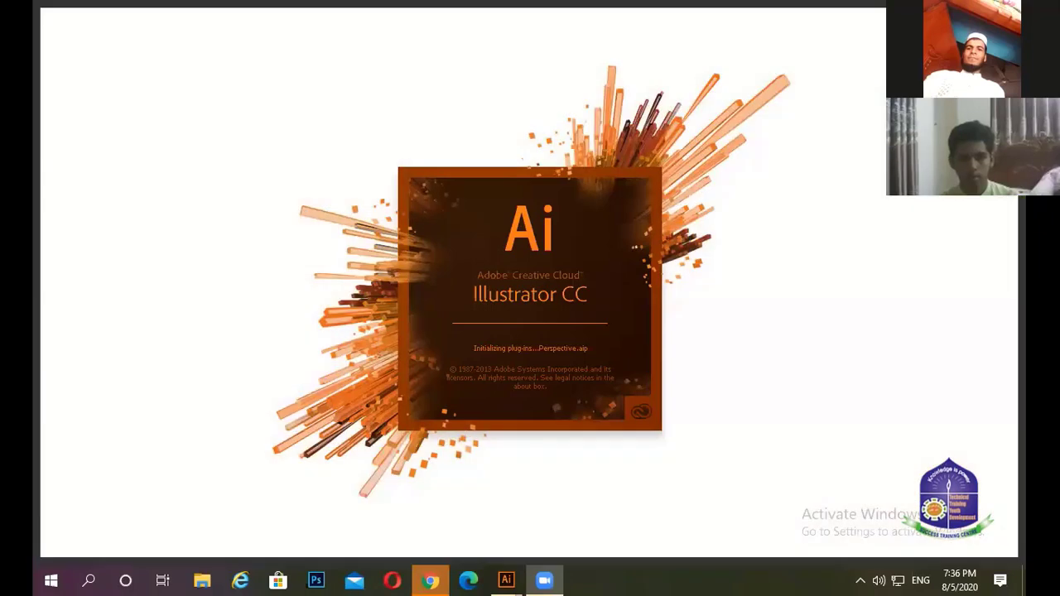
Close Chrome's Zoom launch tab, open a blank tab, and switch to Illustrator.
{"action": "left_click", "coordinate": [429, 580]}
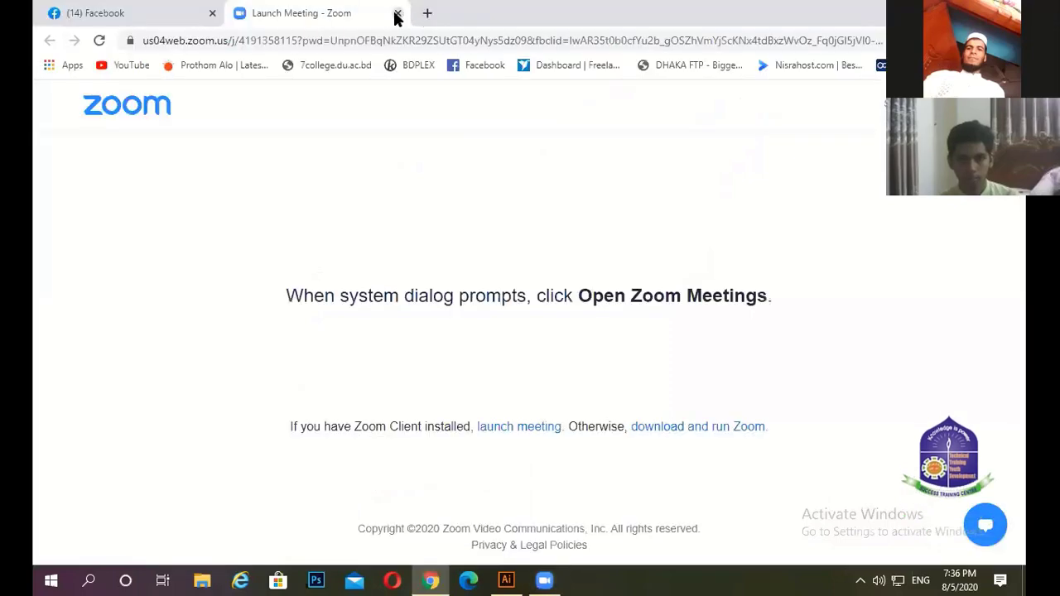
{"action": "left_click", "coordinate": [398, 13]}
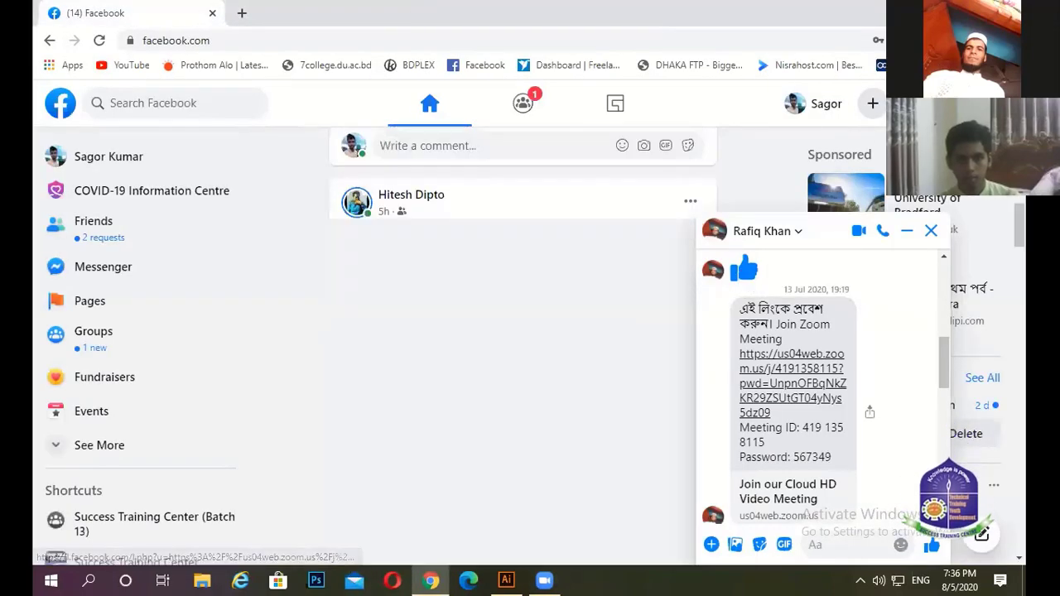
{"action": "left_click", "coordinate": [243, 12]}
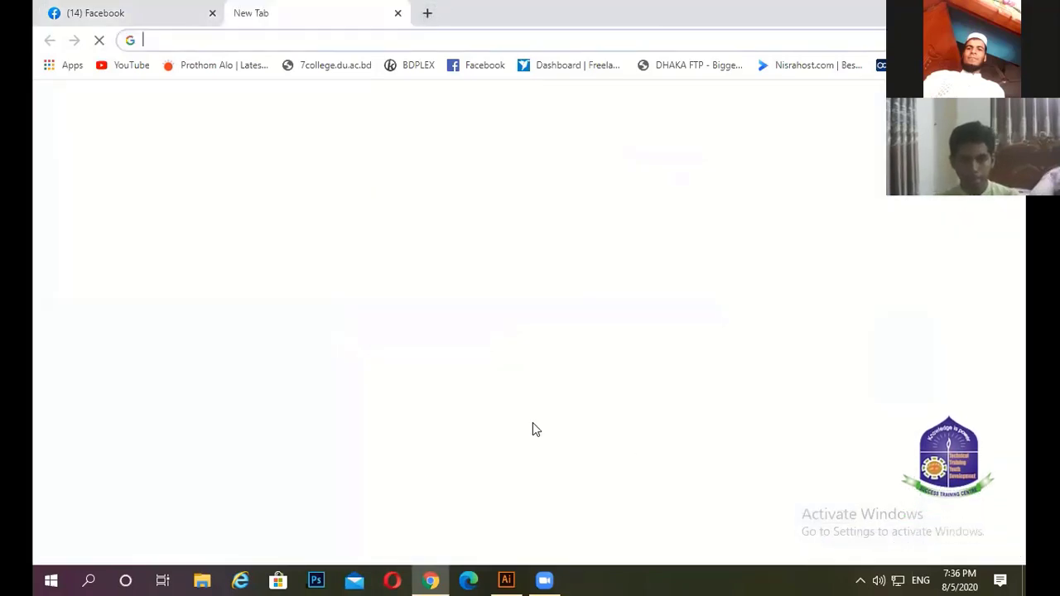
{"action": "key", "text": "alt+Tab"}
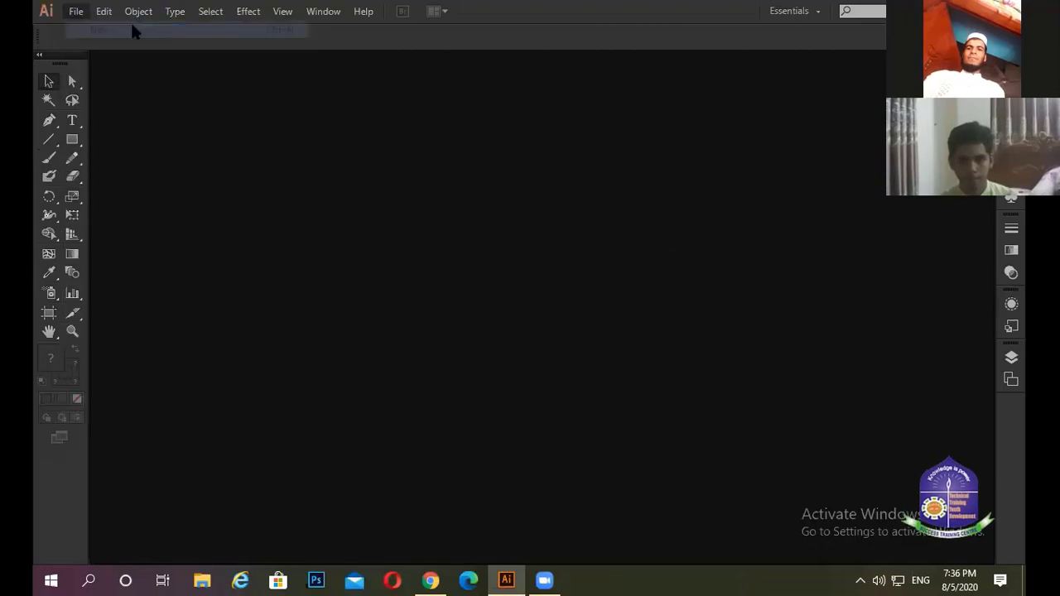
Create a new Print-profile A4 document using inch units.
{"action": "key", "text": "ctrl+n"}
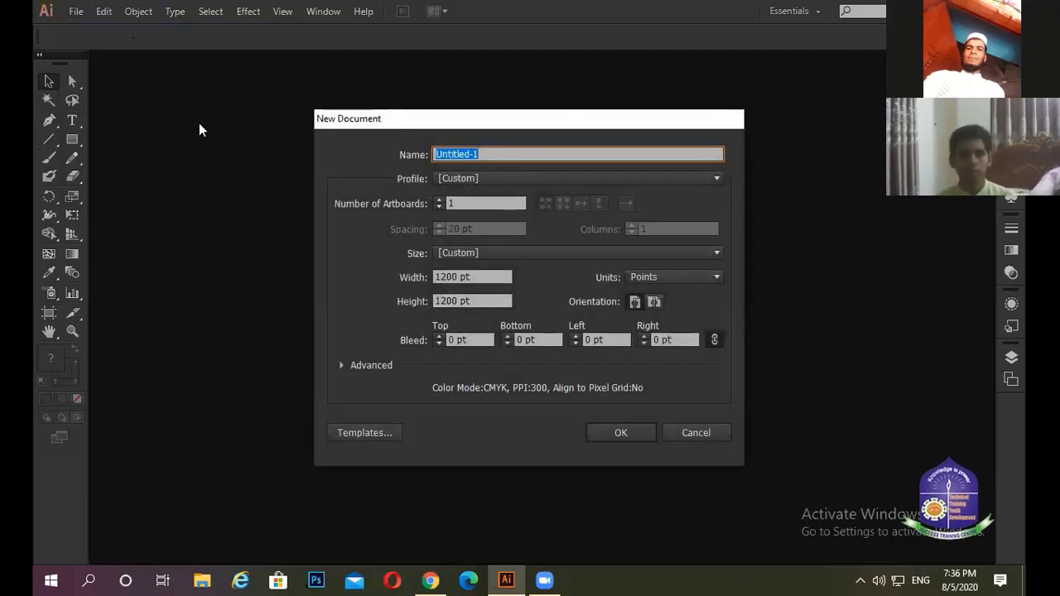
{"action": "left_click", "coordinate": [527, 175]}
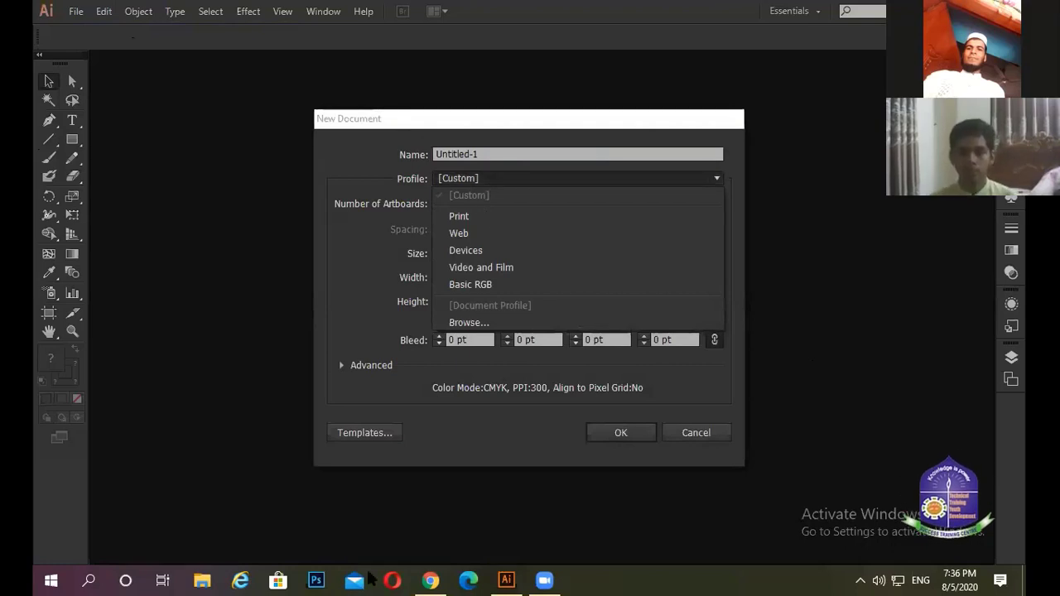
{"action": "left_click", "coordinate": [473, 214]}
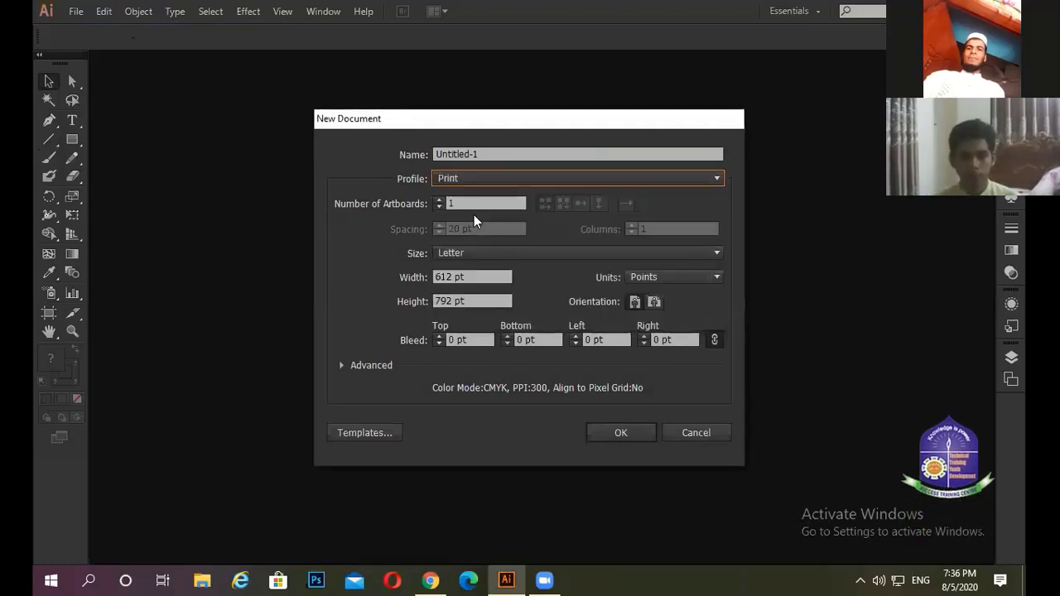
{"action": "left_click", "coordinate": [648, 277]}
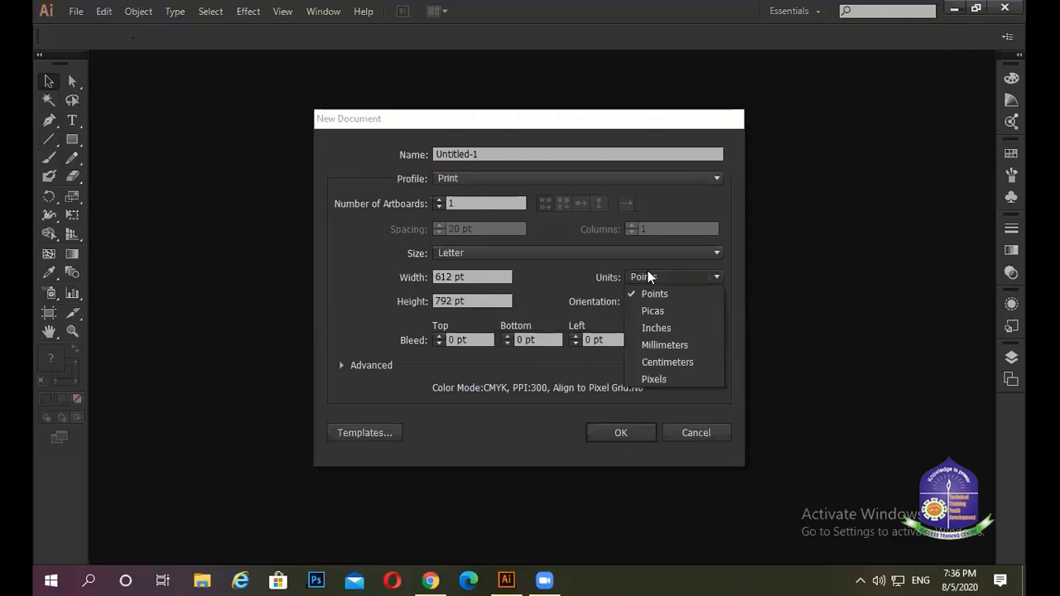
{"action": "left_click", "coordinate": [668, 329]}
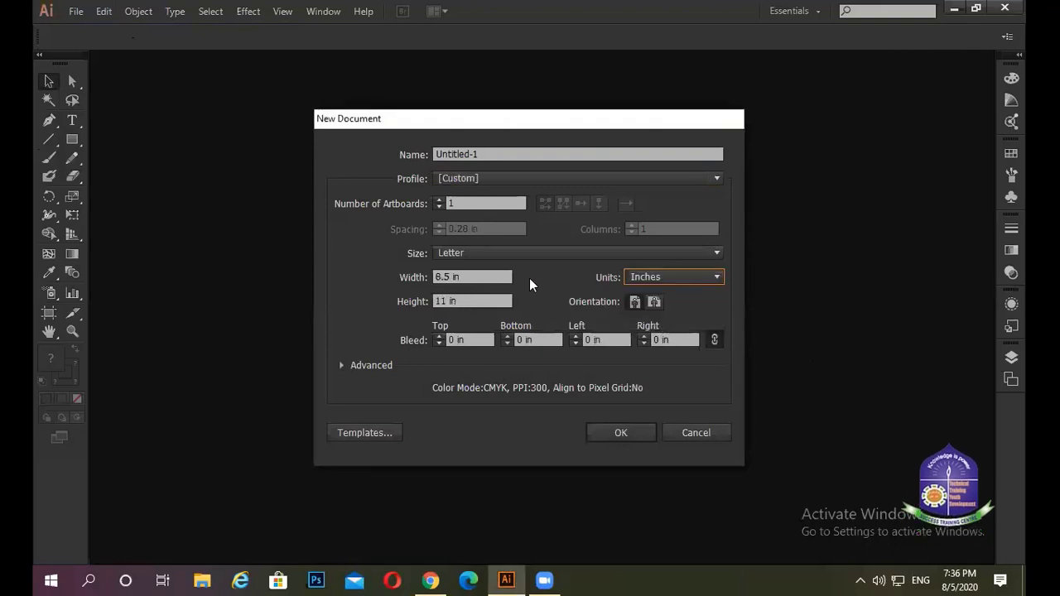
{"action": "left_click", "coordinate": [491, 252]}
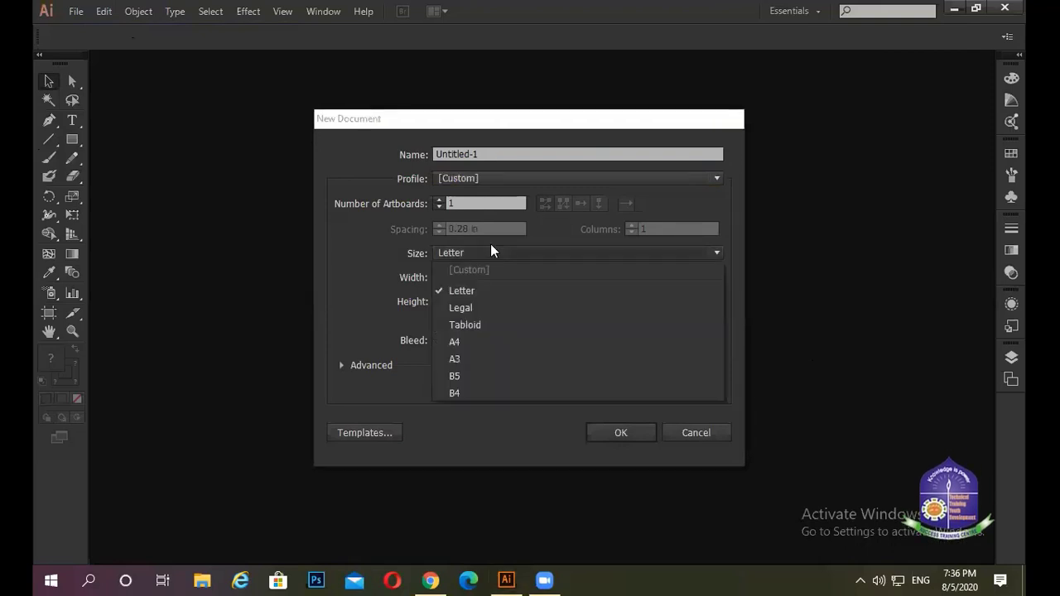
{"action": "left_click", "coordinate": [469, 341]}
{"action": "left_click", "coordinate": [598, 430]}
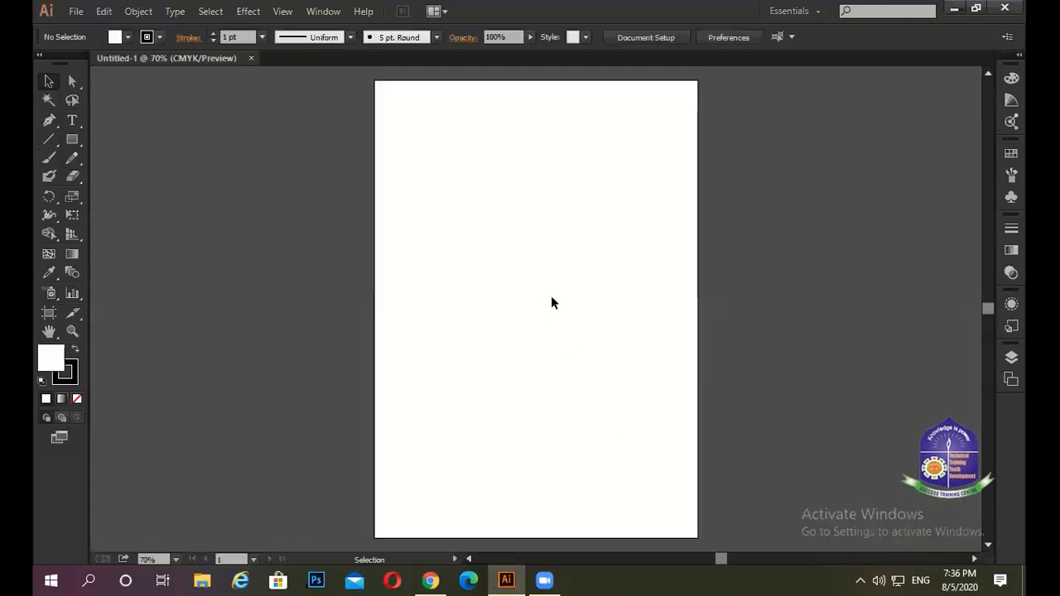
Draw a 3.5 by 2 inch rectangle with the Rectangle tool.
{"action": "key", "text": "ctrl+minus"}
{"action": "key", "text": "ctrl+minus"}
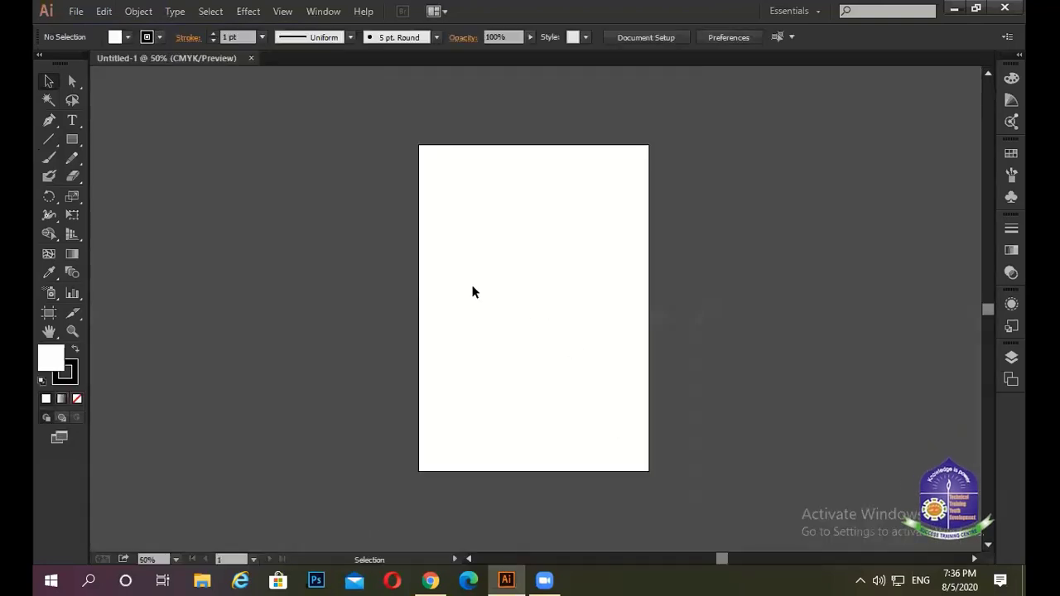
{"action": "left_click", "coordinate": [72, 140]}
{"action": "left_click", "coordinate": [175, 229]}
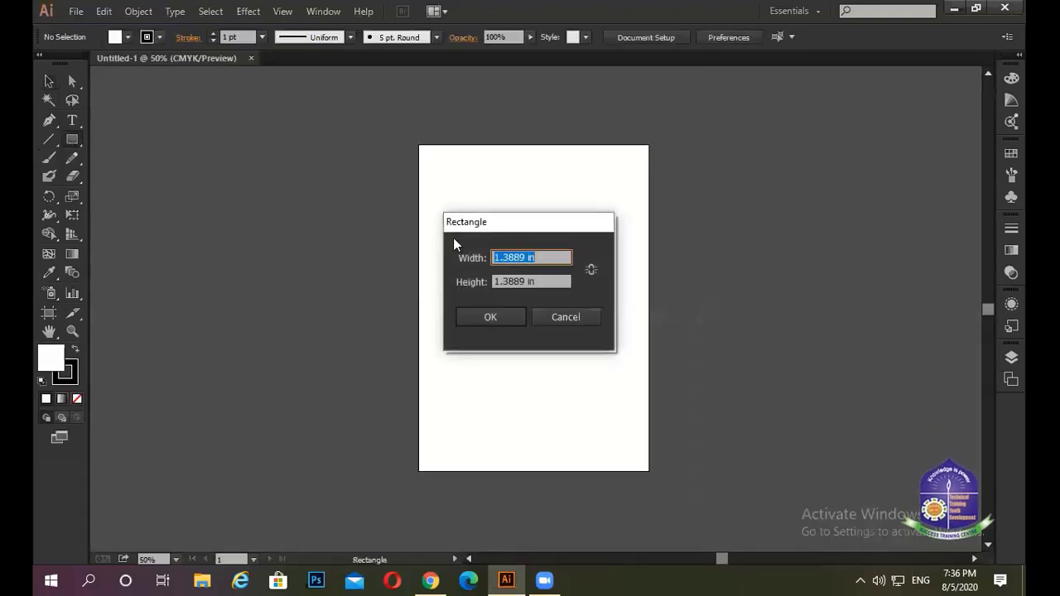
{"action": "type", "text": "3"}
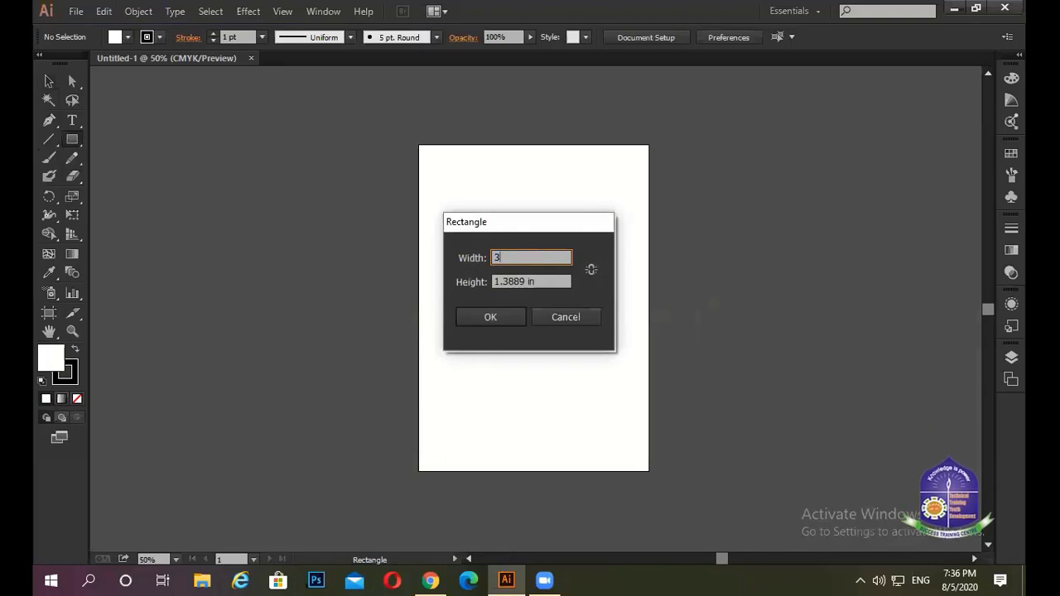
{"action": "type", "text": ".5"}
{"action": "left_click_drag", "start_coordinate": [537, 283], "coordinate": [465, 283]}
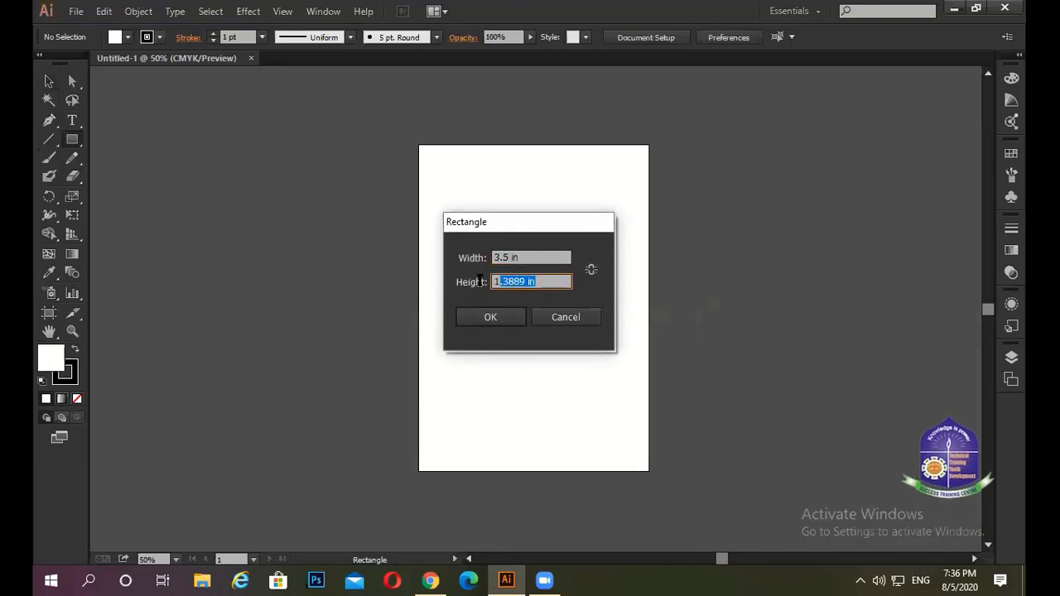
{"action": "type", "text": "2"}
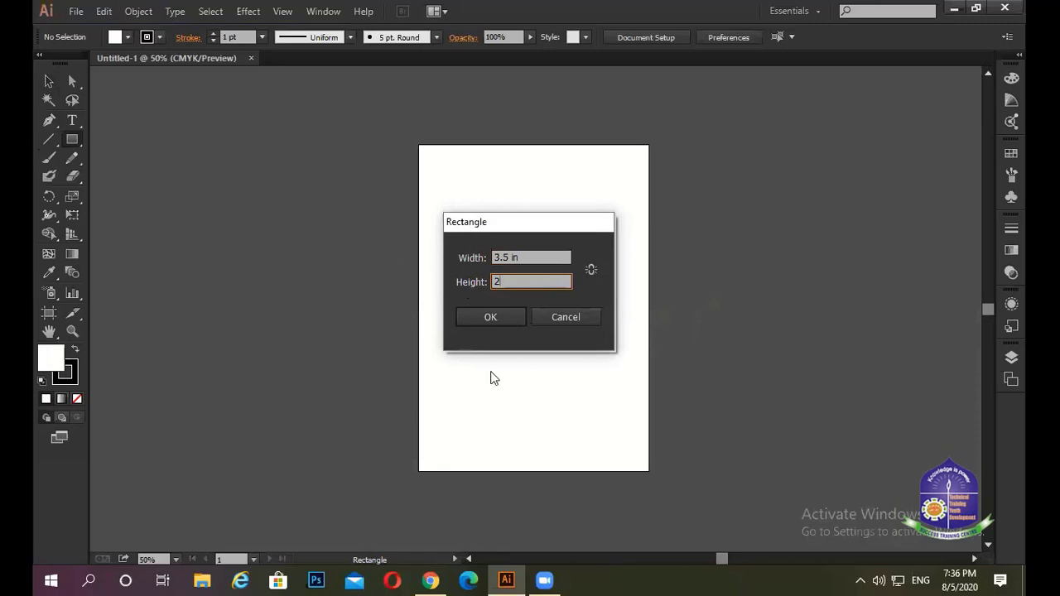
{"action": "left_click", "coordinate": [491, 313]}
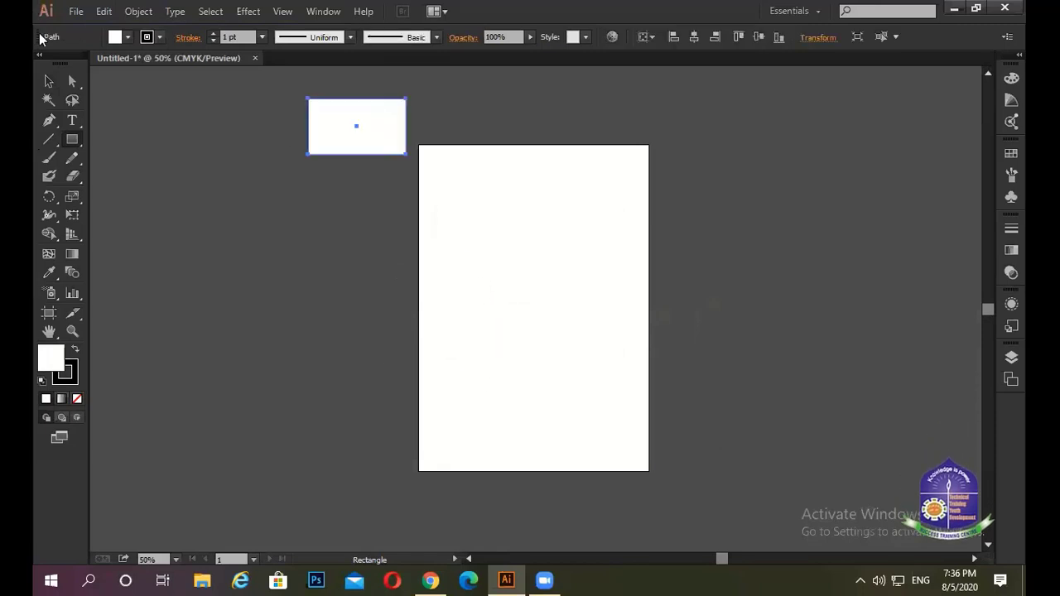
Move the rectangle left of the page and drag a copy lower down.
{"action": "left_click_drag", "start_coordinate": [359, 120], "coordinate": [336, 188]}
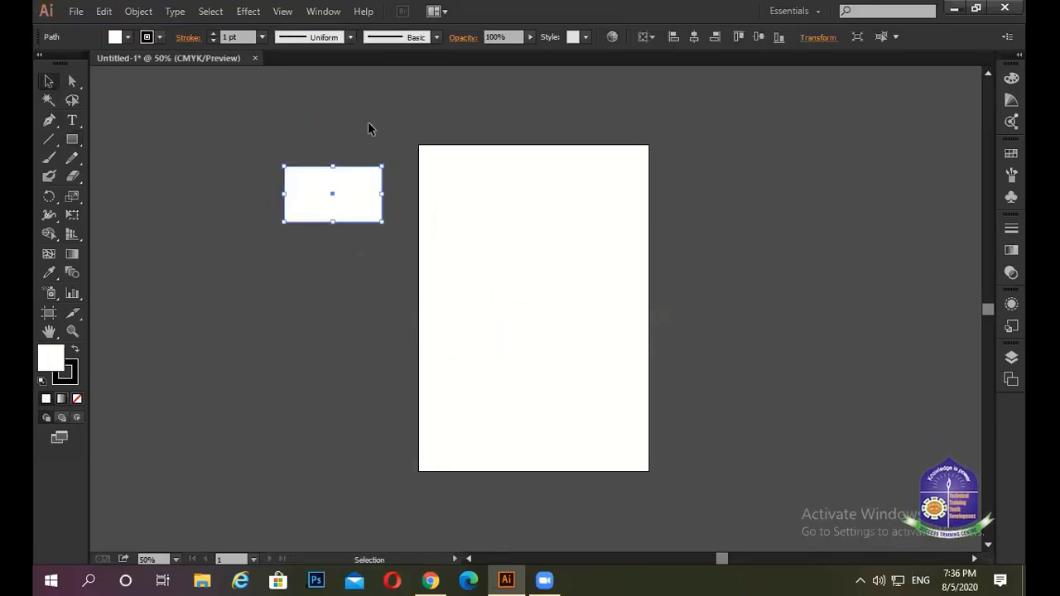
{"action": "left_click", "coordinate": [369, 125]}
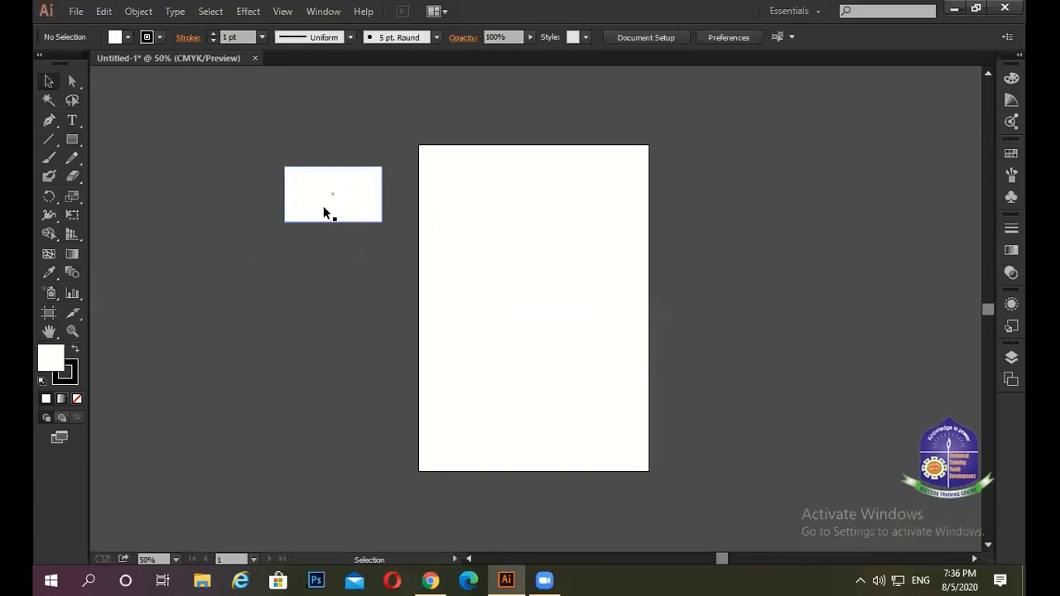
{"action": "scroll", "coordinate": [325, 208], "scroll_direction": "up", "scroll_amount": 2}
{"action": "mouse_move", "coordinate": [351, 196]}
{"action": "left_mouse_down"}
{"action": "mouse_move", "coordinate": [358, 346]}
{"action": "mouse_move", "coordinate": [297, 356]}
{"action": "mouse_move", "coordinate": [328, 134]}
{"action": "mouse_move", "coordinate": [316, 127]}
{"action": "left_mouse_up"}
{"action": "scroll", "coordinate": [380, 196], "scroll_direction": "down", "scroll_amount": 3}
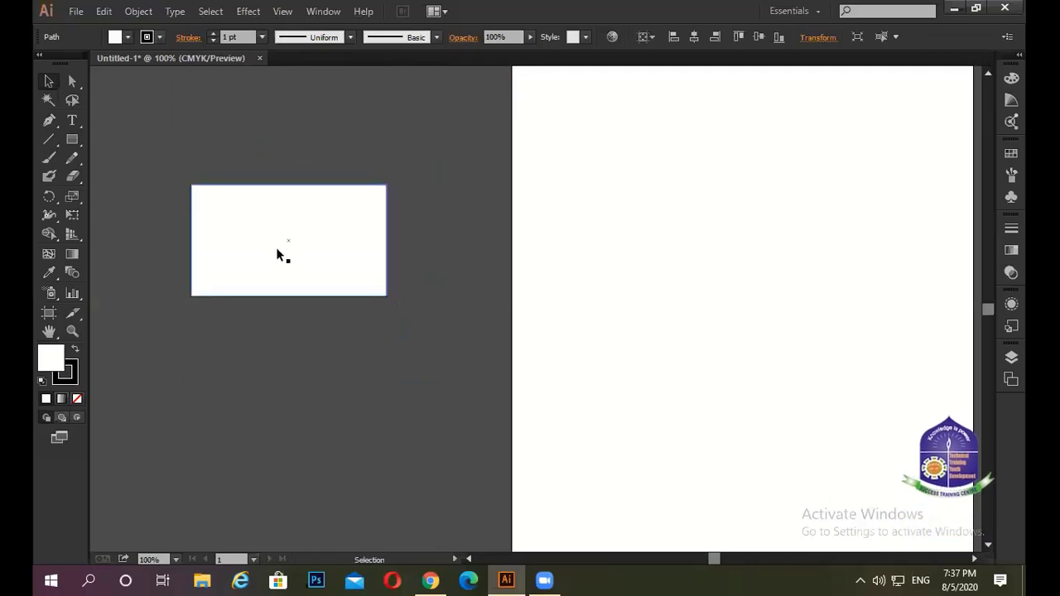
{"action": "left_click", "coordinate": [277, 251]}
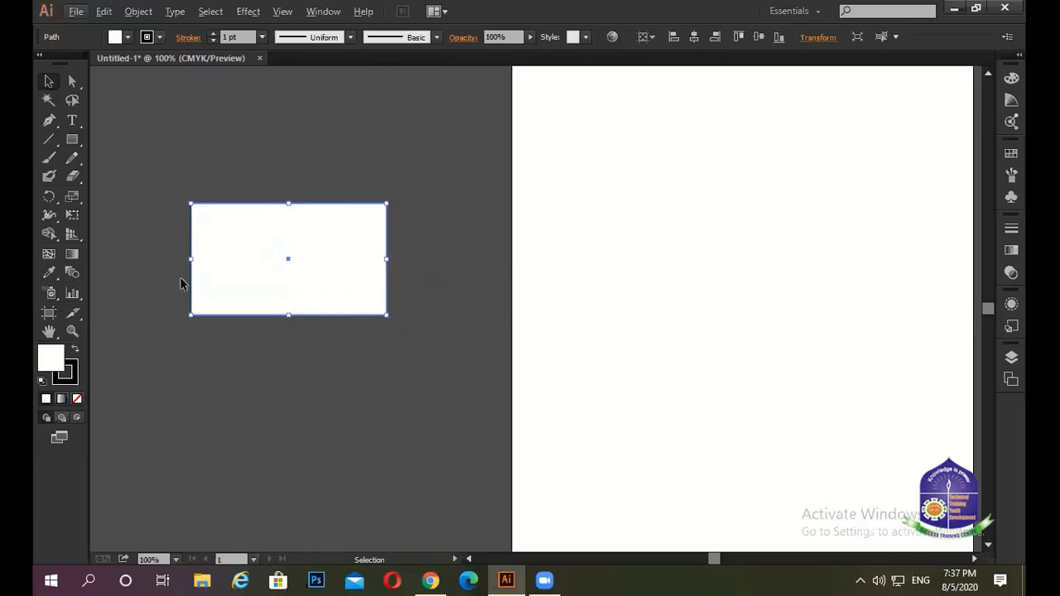
{"action": "scroll", "coordinate": [185, 274], "scroll_direction": "up", "scroll_amount": 1}
{"action": "left_click", "coordinate": [183, 239]}
Set the rectangle's stroke to None, then return to Chrome.
{"action": "mouse_move", "coordinate": [149, 158]}
{"action": "left_mouse_down"}
{"action": "mouse_move", "coordinate": [431, 406]}
{"action": "mouse_move", "coordinate": [485, 362]}
{"action": "left_mouse_up"}
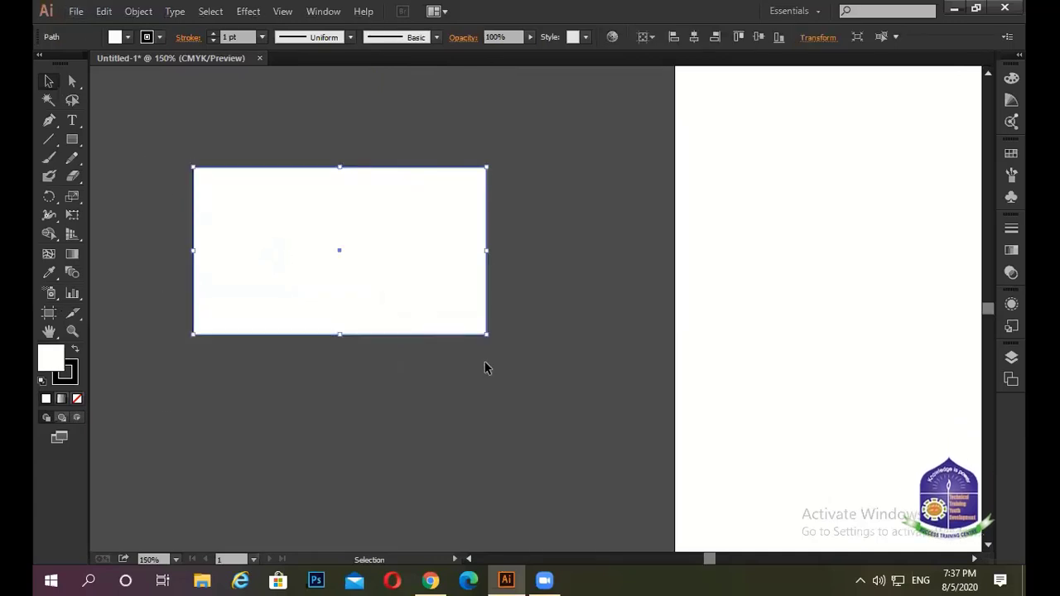
{"action": "left_click", "coordinate": [159, 37]}
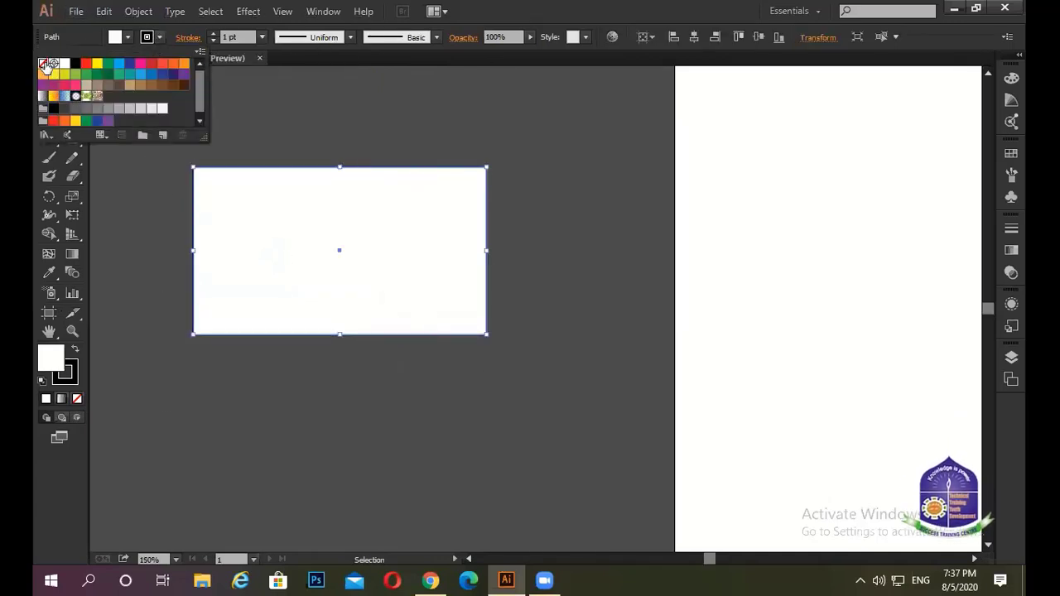
{"action": "left_click", "coordinate": [43, 67]}
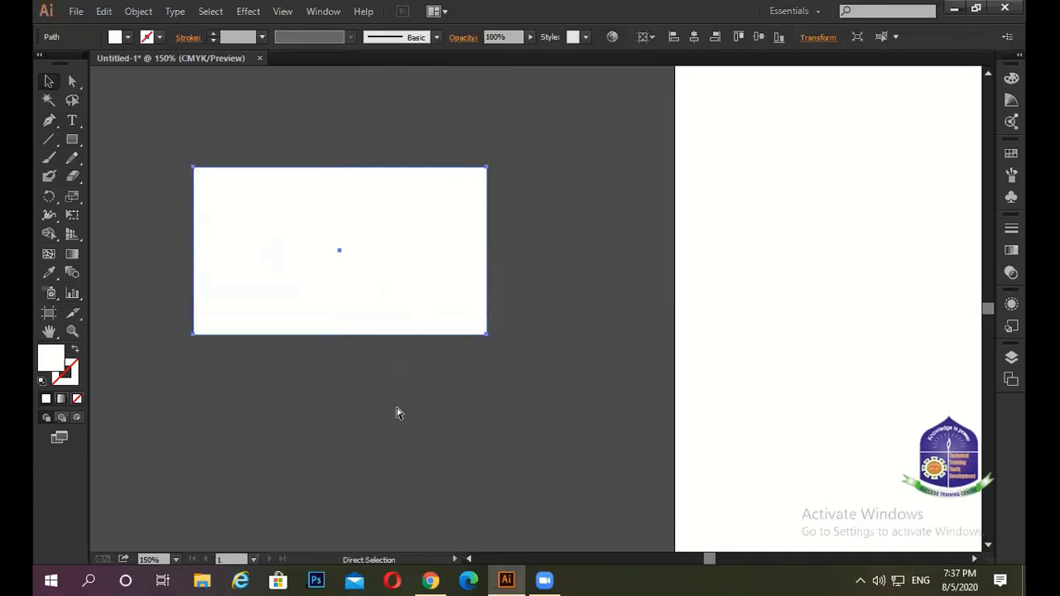
{"action": "left_click", "coordinate": [381, 385]}
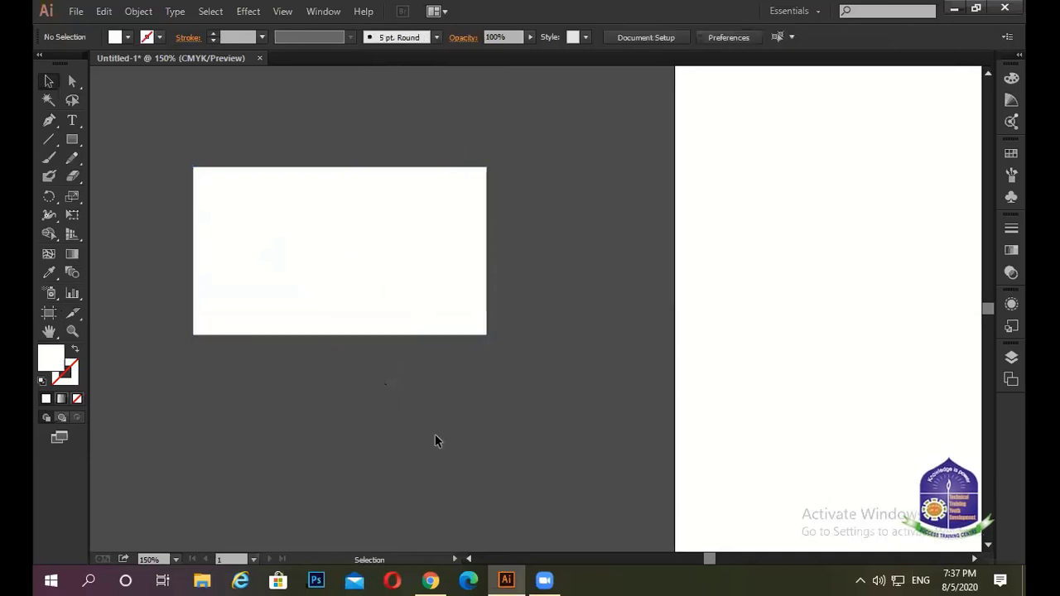
{"action": "left_click", "coordinate": [430, 580]}
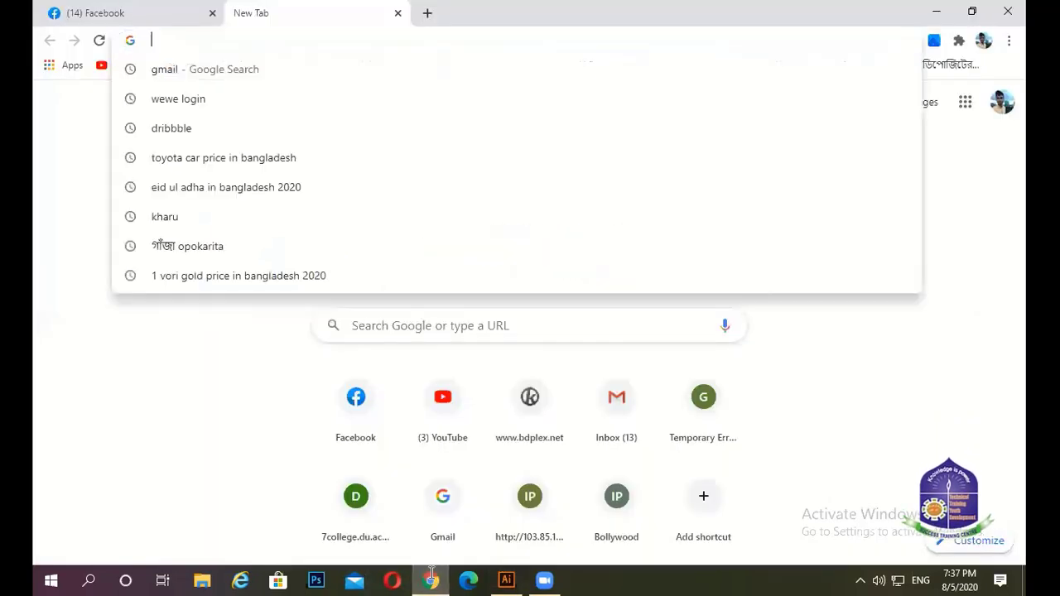
Search Google Images for 'business card'.
{"action": "type", "text": "busines"}
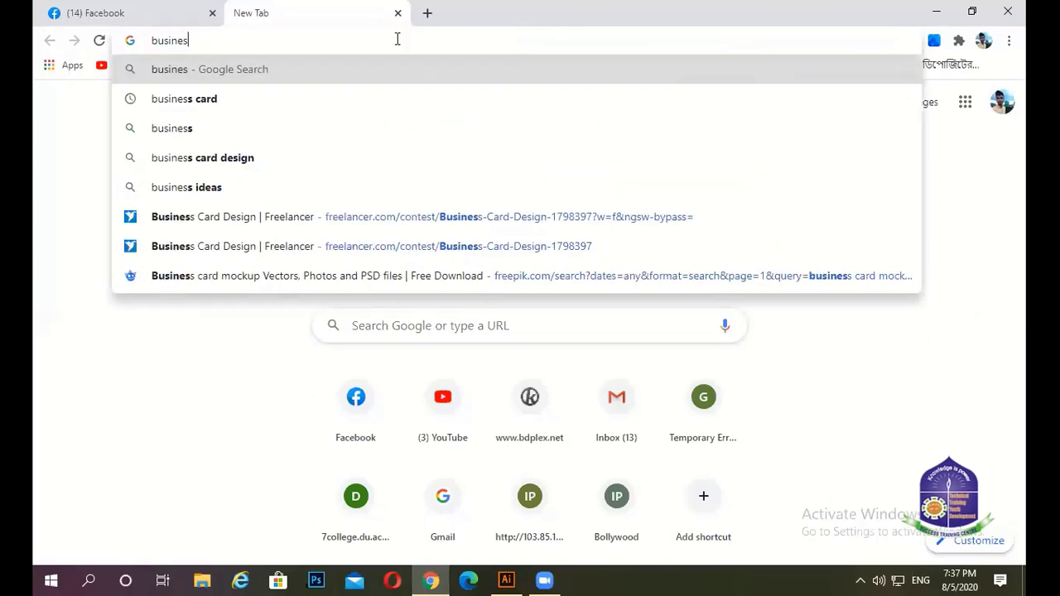
{"action": "type", "text": "s card"}
{"action": "key", "text": "Return"}
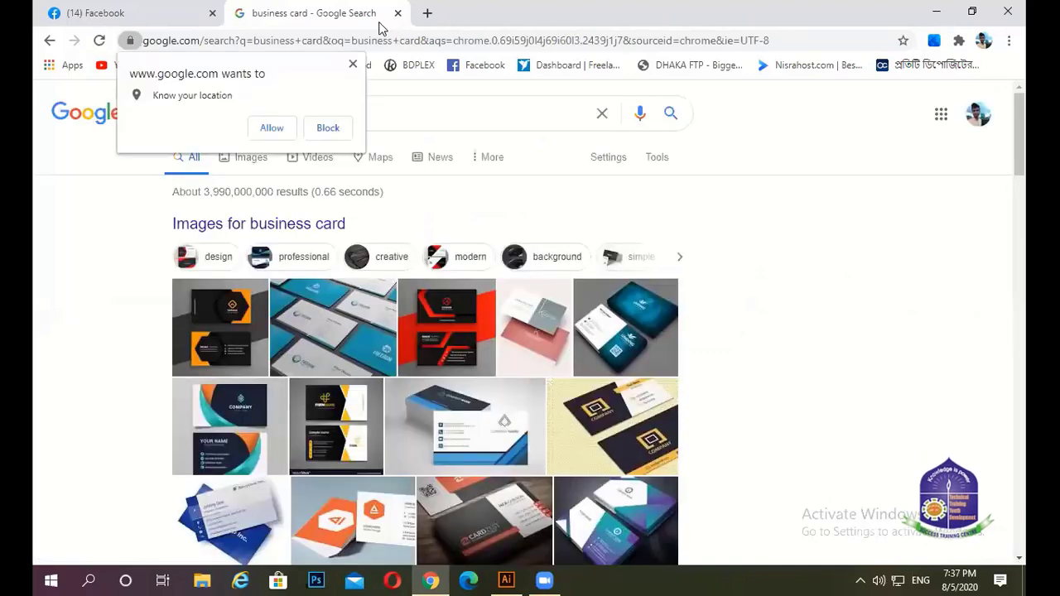
{"action": "left_click", "coordinate": [265, 161]}
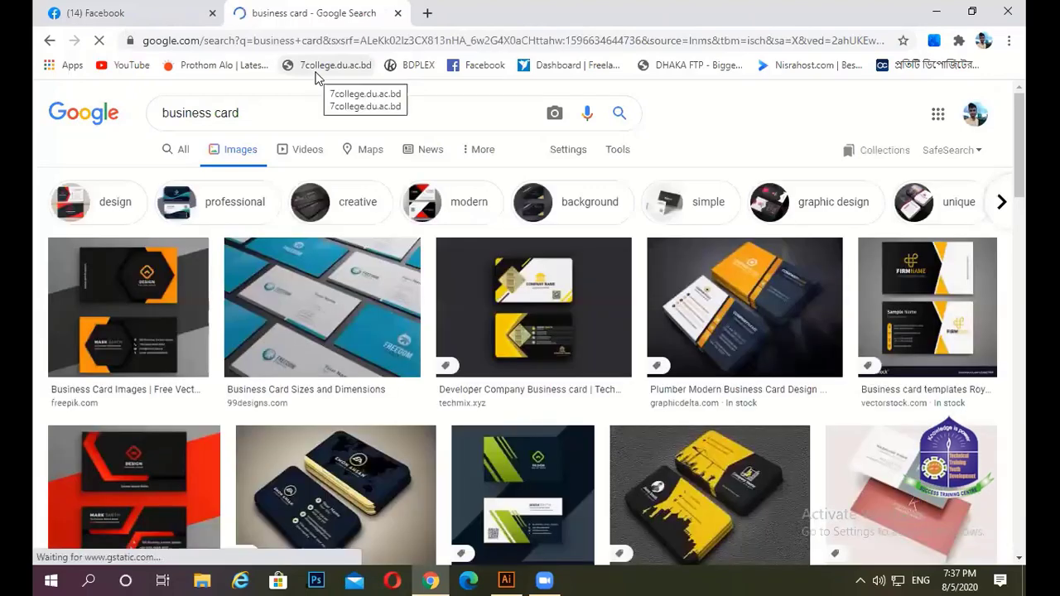
Scroll the results and copy the modern business card design psd image.
{"action": "scroll", "coordinate": [372, 201], "scroll_direction": "down", "scroll_amount": 1}
{"action": "scroll", "coordinate": [372, 201], "scroll_direction": "down", "scroll_amount": 2}
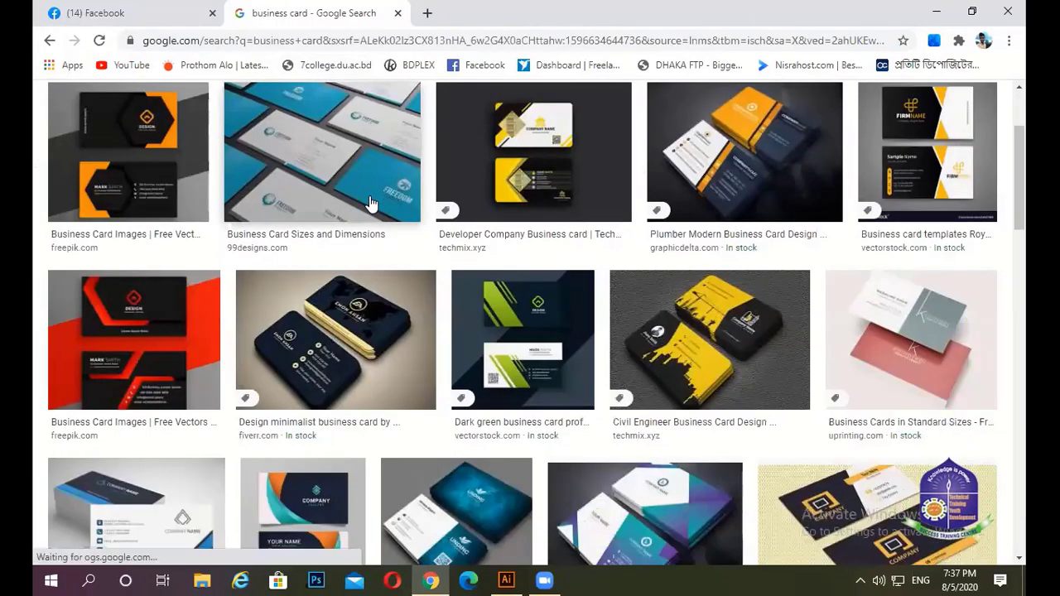
{"action": "scroll", "coordinate": [372, 201], "scroll_direction": "down", "scroll_amount": 1}
{"action": "scroll", "coordinate": [372, 201], "scroll_direction": "down", "scroll_amount": 1}
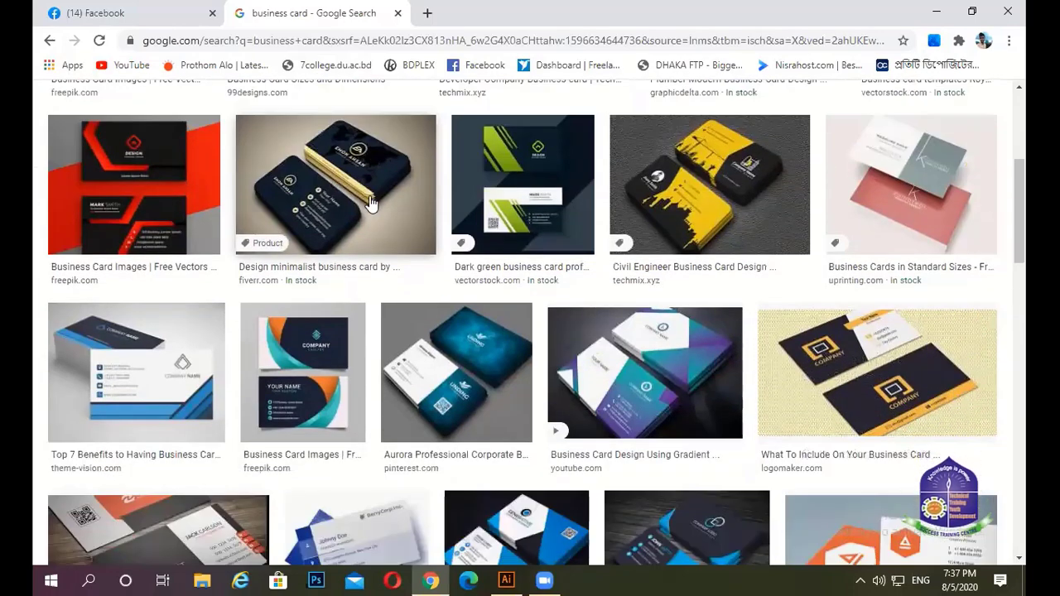
{"action": "scroll", "coordinate": [372, 201], "scroll_direction": "down", "scroll_amount": 2}
{"action": "scroll", "coordinate": [372, 201], "scroll_direction": "down", "scroll_amount": 2}
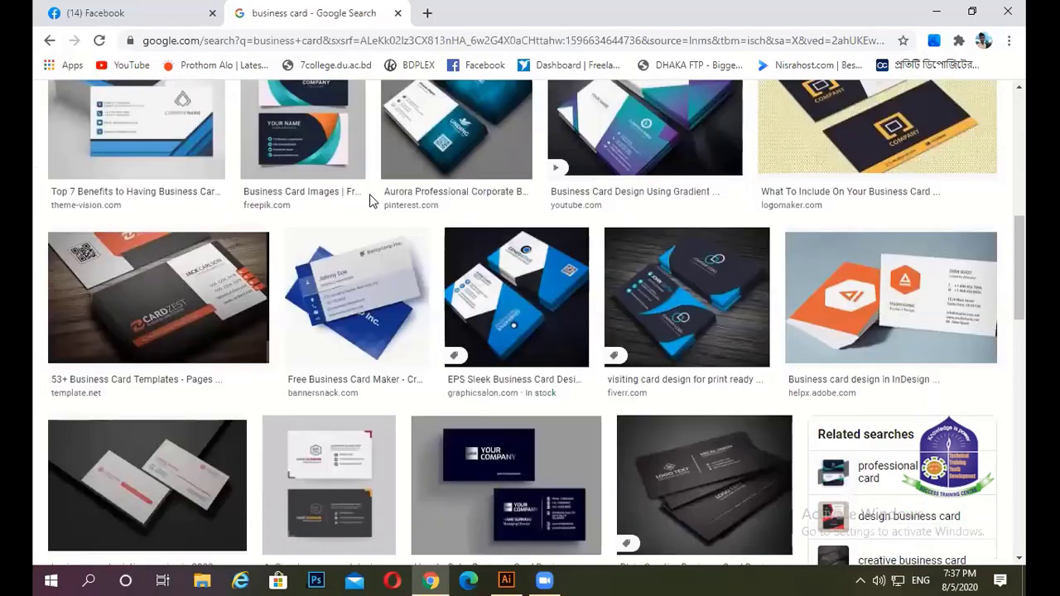
{"action": "scroll", "coordinate": [372, 201], "scroll_direction": "down", "scroll_amount": 2}
{"action": "scroll", "coordinate": [372, 201], "scroll_direction": "down", "scroll_amount": 3}
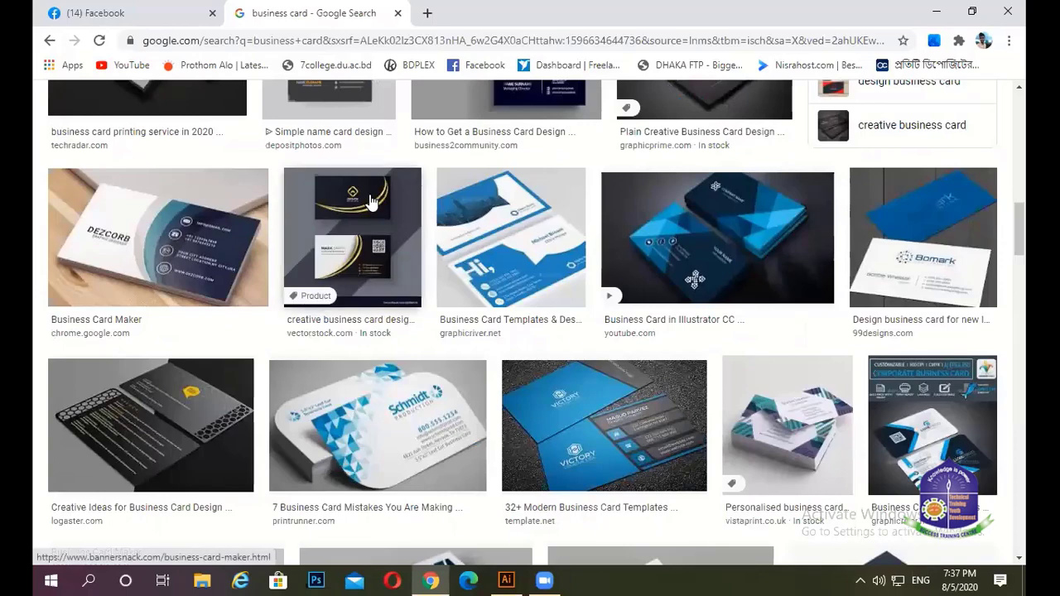
{"action": "scroll", "coordinate": [372, 202], "scroll_direction": "down", "scroll_amount": 1}
{"action": "scroll", "coordinate": [372, 201], "scroll_direction": "down", "scroll_amount": 2}
{"action": "scroll", "coordinate": [372, 202], "scroll_direction": "down", "scroll_amount": 2}
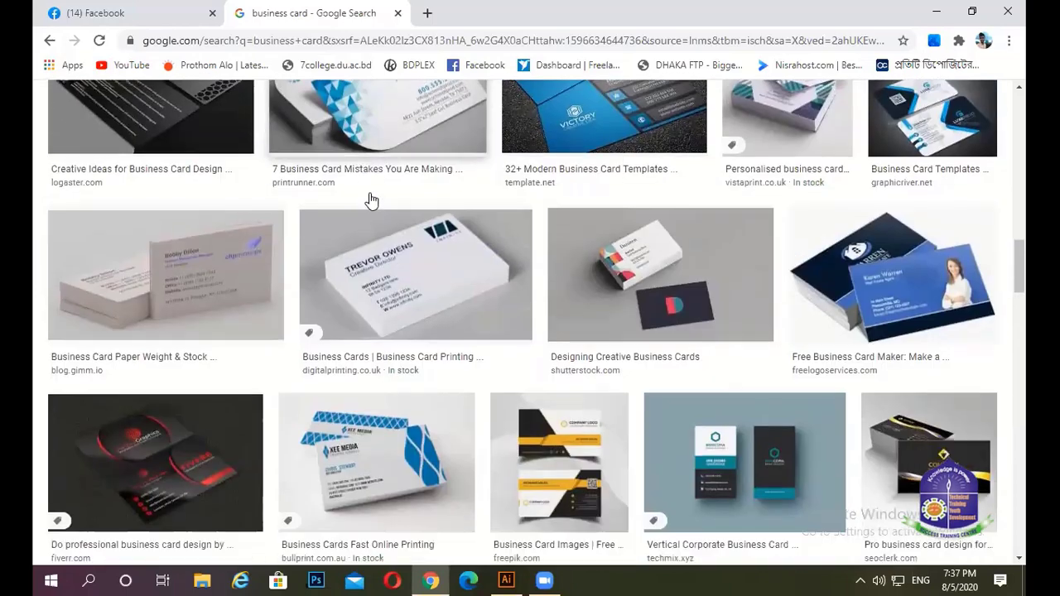
{"action": "scroll", "coordinate": [372, 201], "scroll_direction": "down", "scroll_amount": 3}
{"action": "scroll", "coordinate": [372, 201], "scroll_direction": "down", "scroll_amount": 2}
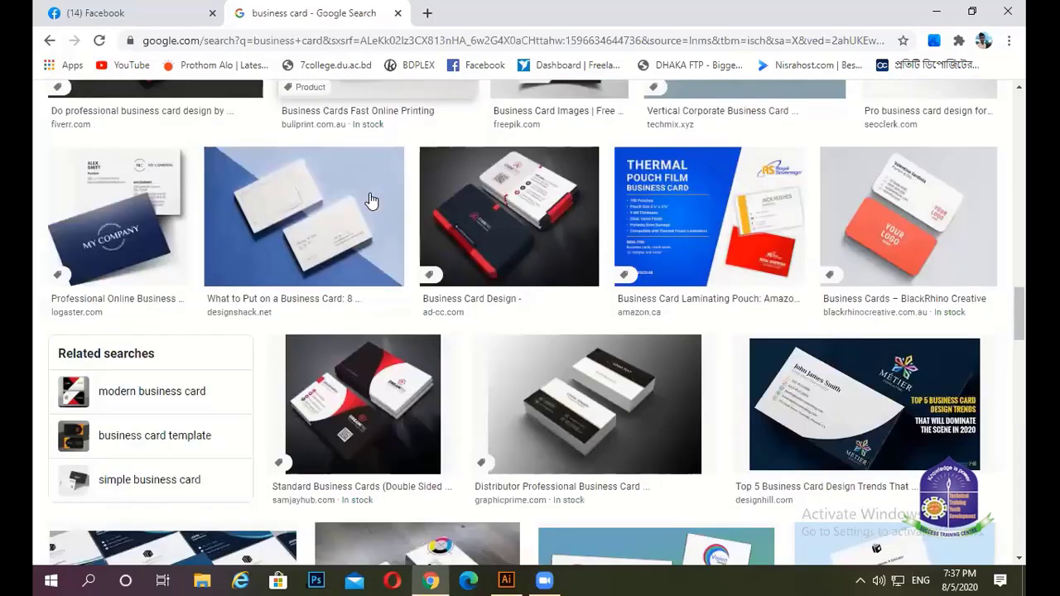
{"action": "scroll", "coordinate": [372, 201], "scroll_direction": "down", "scroll_amount": 3}
{"action": "scroll", "coordinate": [372, 202], "scroll_direction": "down", "scroll_amount": 5}
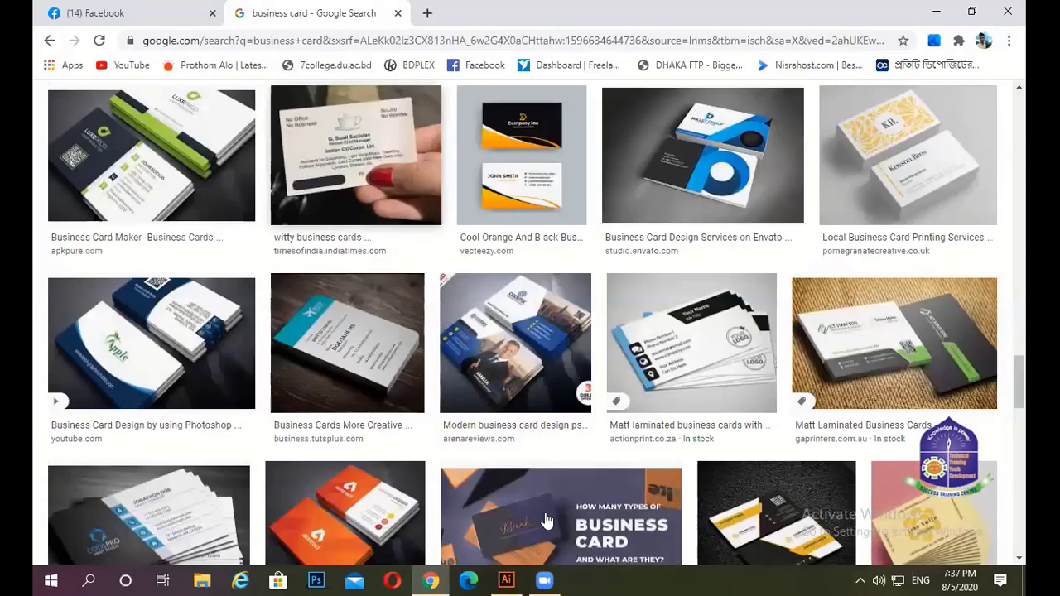
{"action": "left_click", "coordinate": [480, 330]}
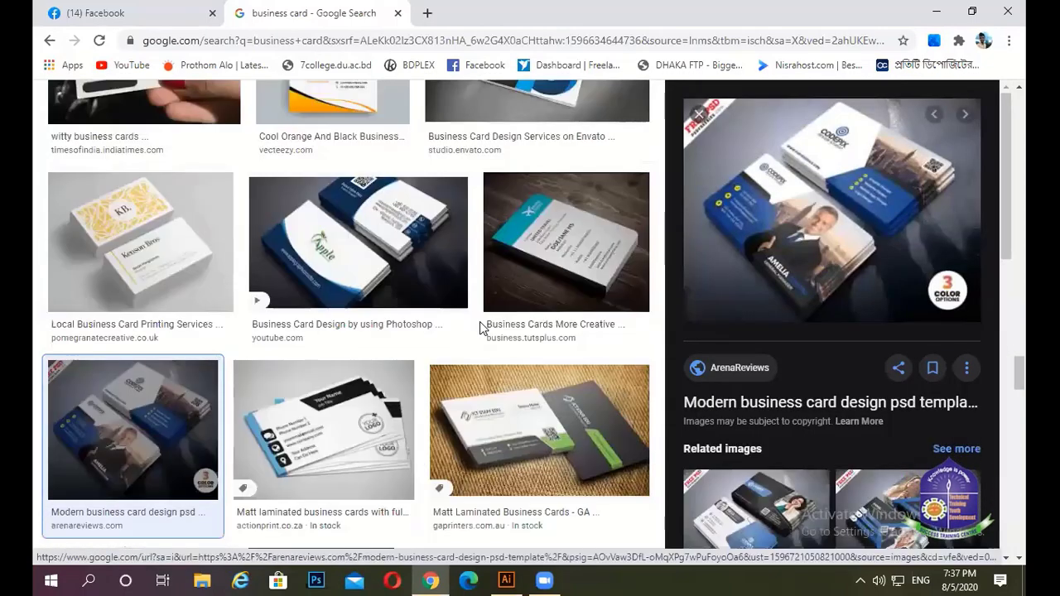
{"action": "right_click", "coordinate": [730, 176]}
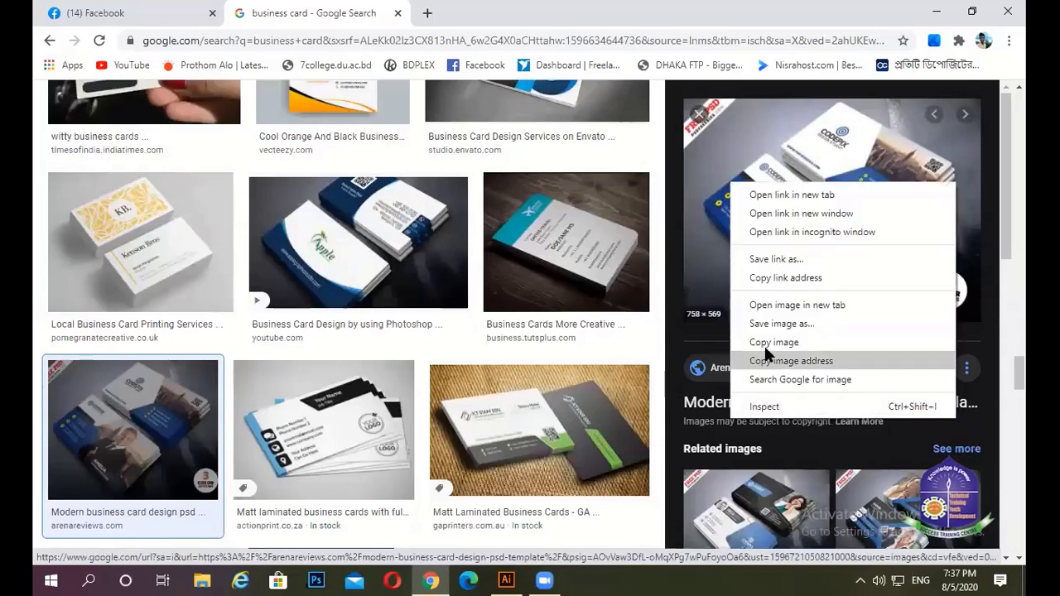
{"action": "left_click", "coordinate": [744, 360]}
Paste the copied business card image into Illustrator and scale it down beside the card.
{"action": "left_click", "coordinate": [937, 12]}
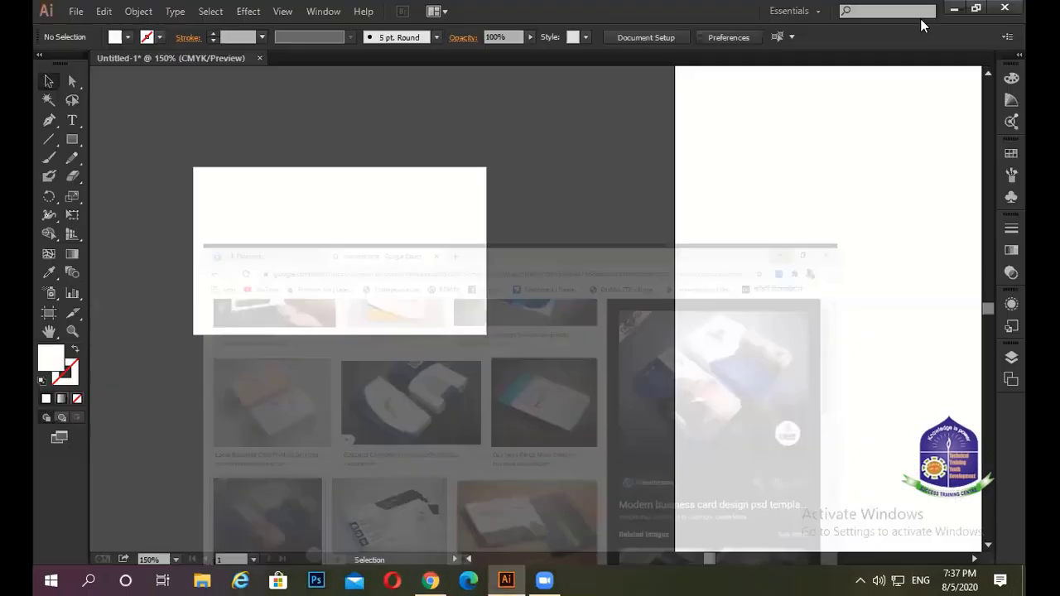
{"action": "key", "text": "ctrl+v"}
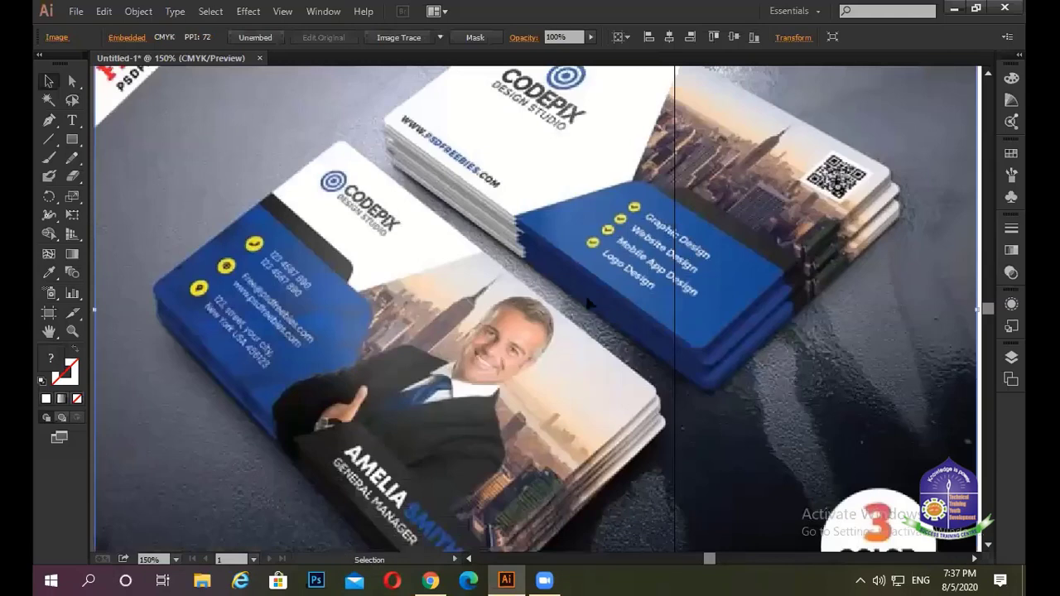
{"action": "scroll", "coordinate": [405, 310], "scroll_direction": "down", "scroll_amount": 5}
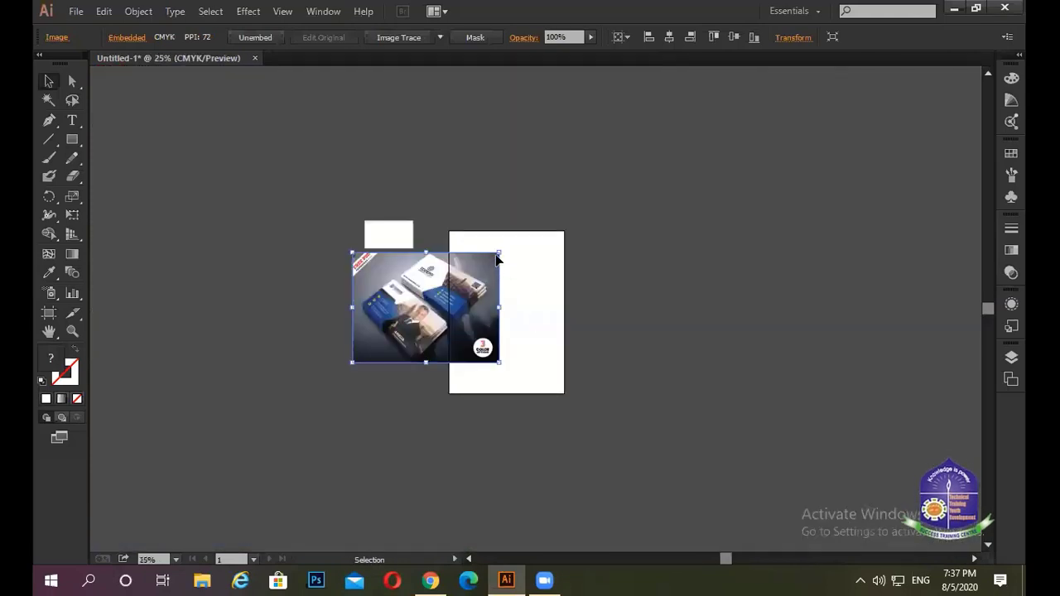
{"action": "mouse_move", "coordinate": [496, 260]}
{"action": "left_mouse_down"}
{"action": "mouse_move", "coordinate": [457, 285]}
{"action": "mouse_move", "coordinate": [323, 284]}
{"action": "mouse_move", "coordinate": [447, 280]}
{"action": "left_mouse_up"}
{"action": "scroll", "coordinate": [296, 284], "scroll_direction": "up", "scroll_amount": 4}
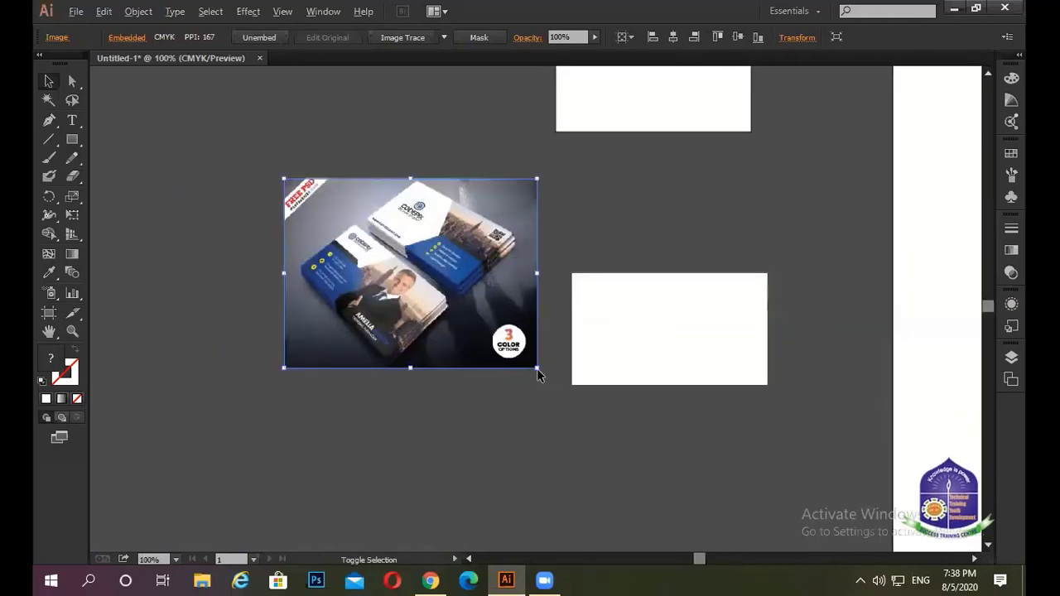
{"action": "left_click_drag", "start_coordinate": [537, 367], "coordinate": [500, 339]}
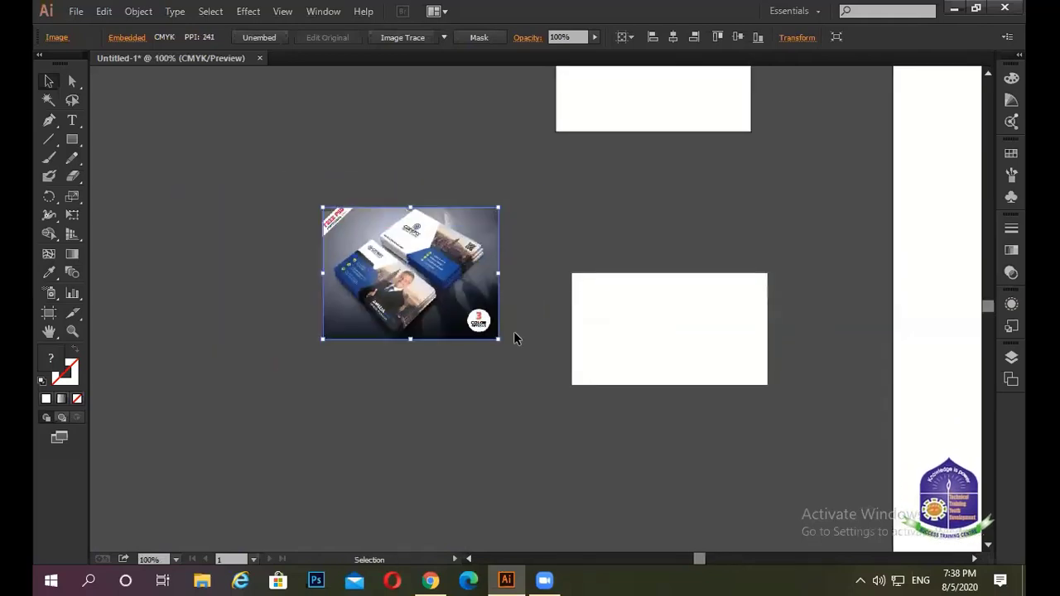
{"action": "mouse_move", "coordinate": [501, 285]}
{"action": "left_mouse_down"}
{"action": "mouse_move", "coordinate": [568, 255]}
{"action": "mouse_move", "coordinate": [564, 209]}
{"action": "left_mouse_up"}
{"action": "scroll", "coordinate": [533, 244], "scroll_direction": "up", "scroll_amount": 2}
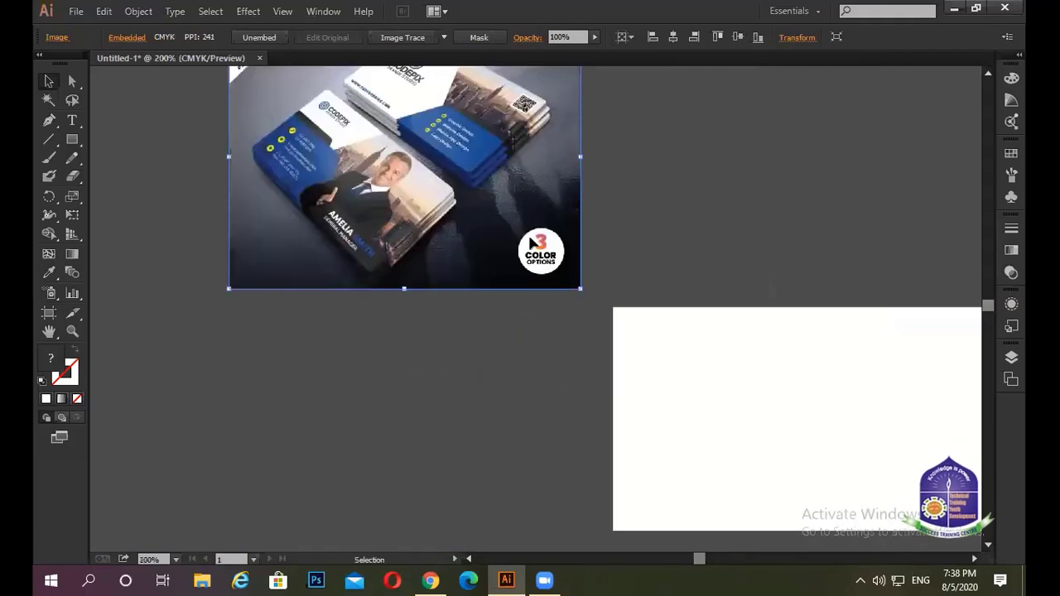
{"action": "scroll", "coordinate": [508, 282], "scroll_direction": "up", "scroll_amount": 2}
{"action": "scroll", "coordinate": [509, 281], "scroll_direction": "right", "scroll_amount": 2}
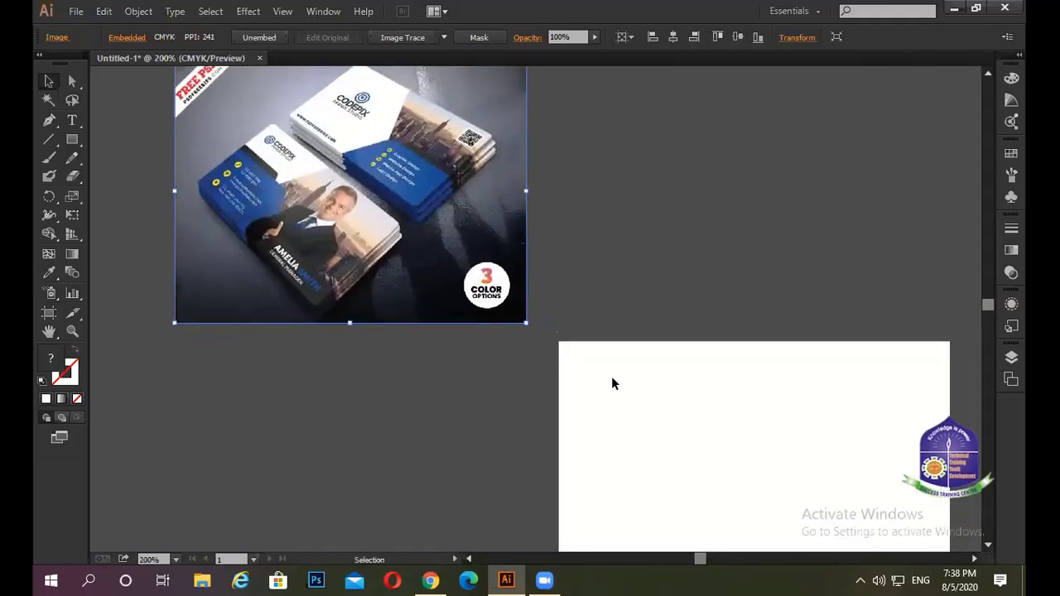
Move the reference photo down alongside the white card rectangle and deselect it.
{"action": "left_click_drag", "start_coordinate": [334, 284], "coordinate": [279, 464]}
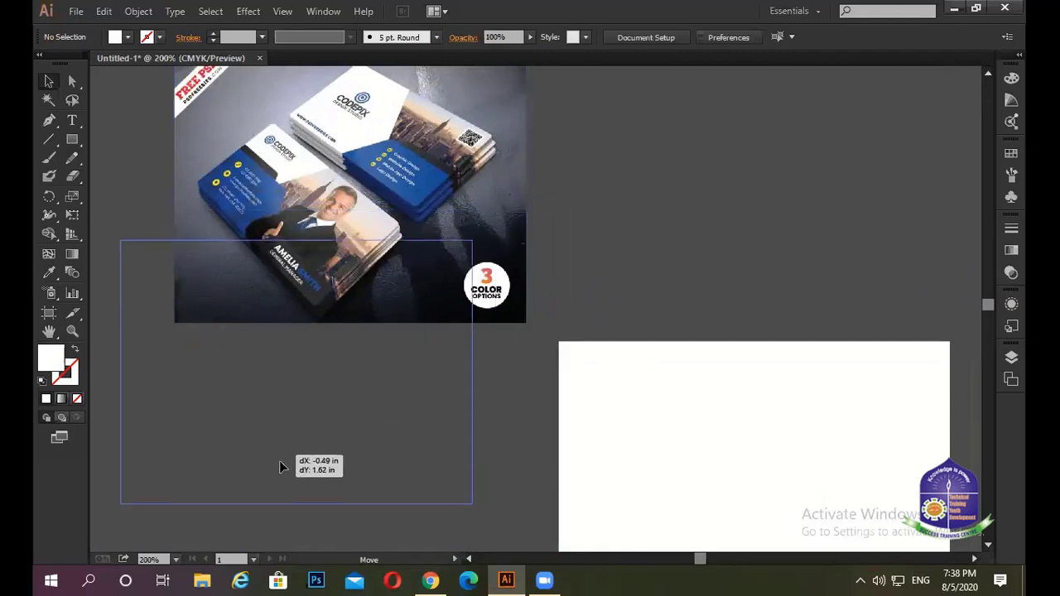
{"action": "scroll", "coordinate": [600, 328], "scroll_direction": "down", "scroll_amount": 5}
{"action": "scroll", "coordinate": [599, 328], "scroll_direction": "right", "scroll_amount": 2}
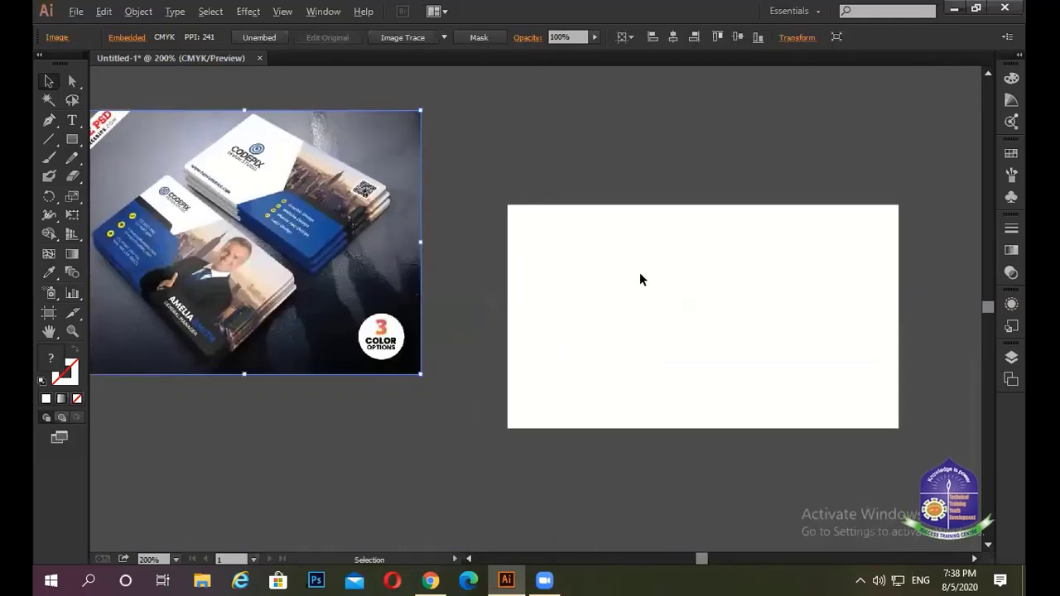
{"action": "key", "text": "alt"}
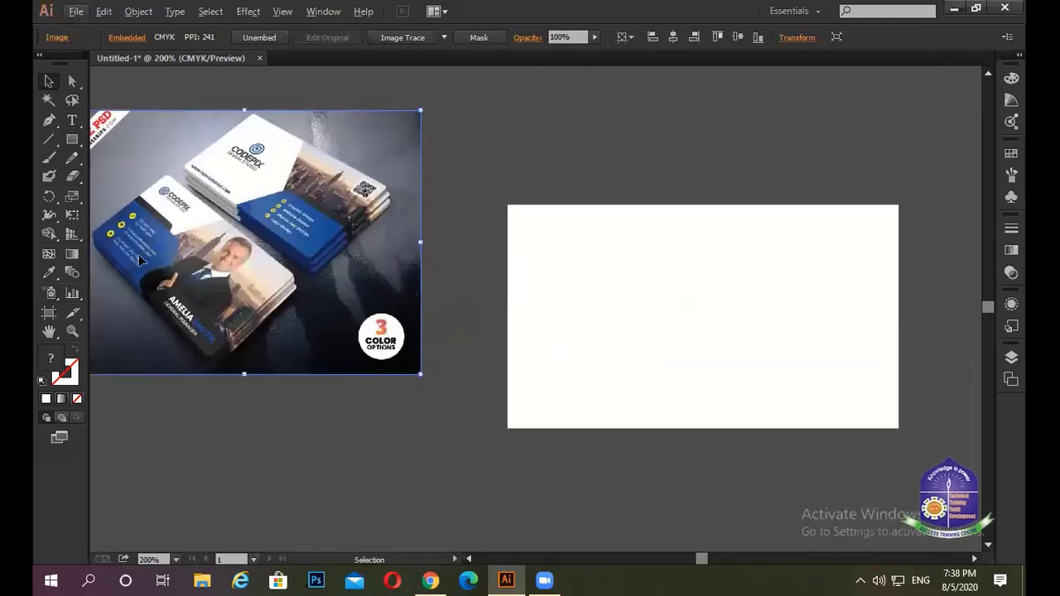
{"action": "left_click", "coordinate": [658, 262]}
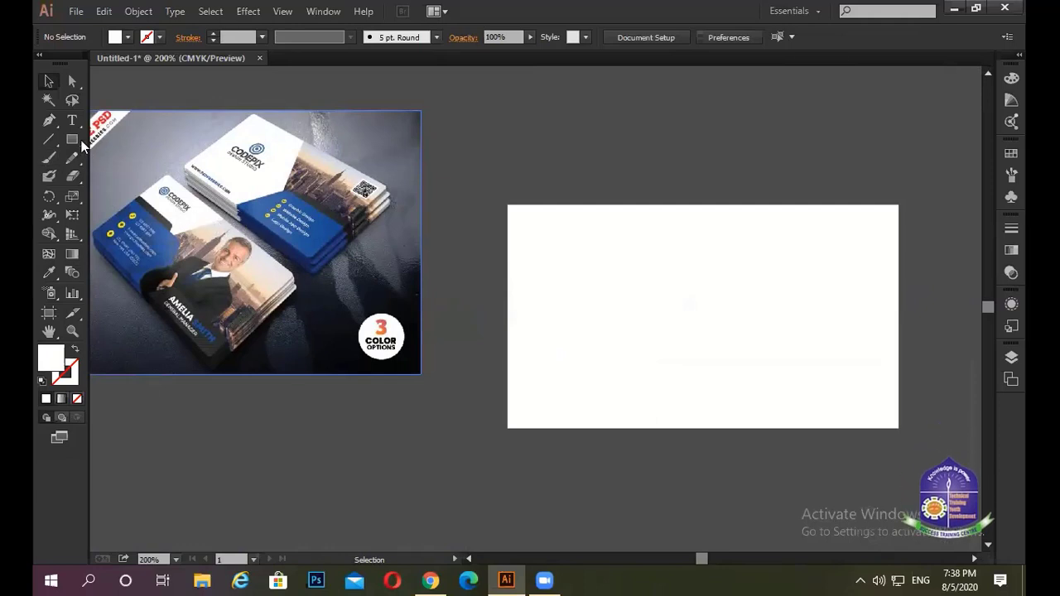
Trace a closed four-point Pen path over the card's right part with a slanted left edge.
{"action": "left_click", "coordinate": [51, 120]}
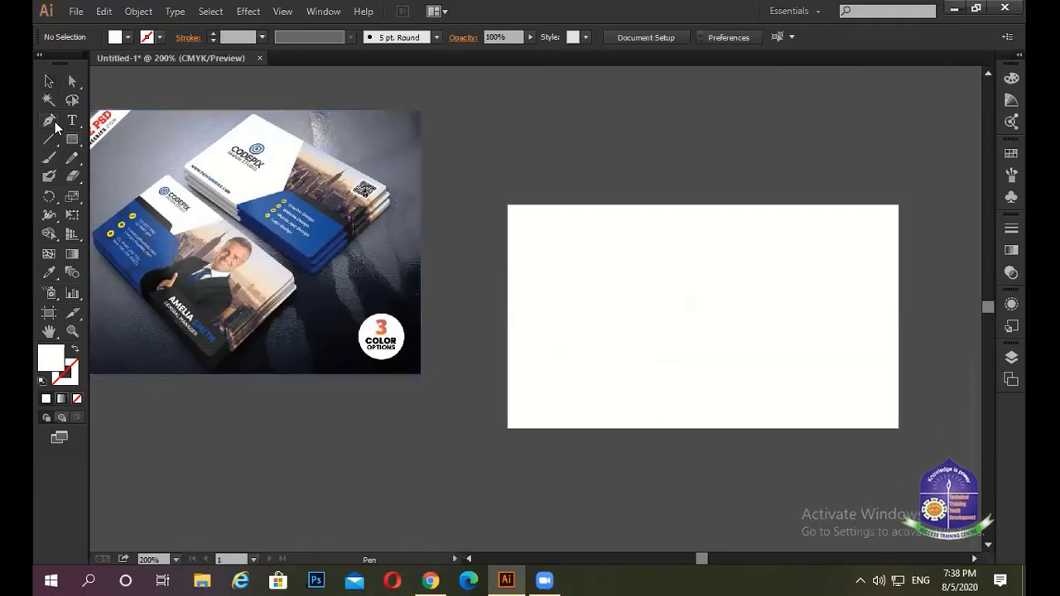
{"action": "left_click", "coordinate": [898, 205]}
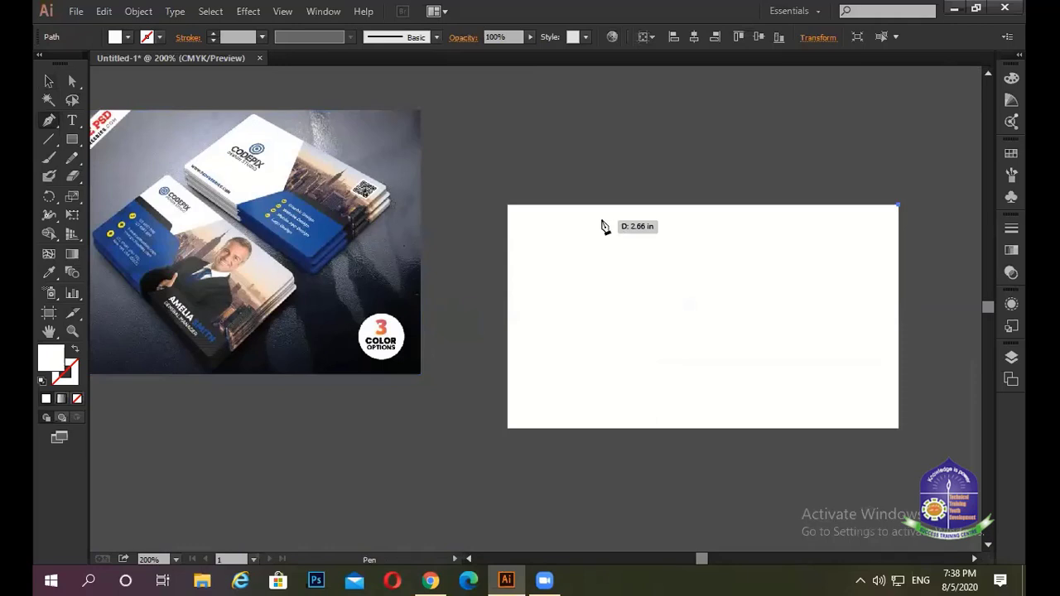
{"action": "left_click", "coordinate": [665, 205]}
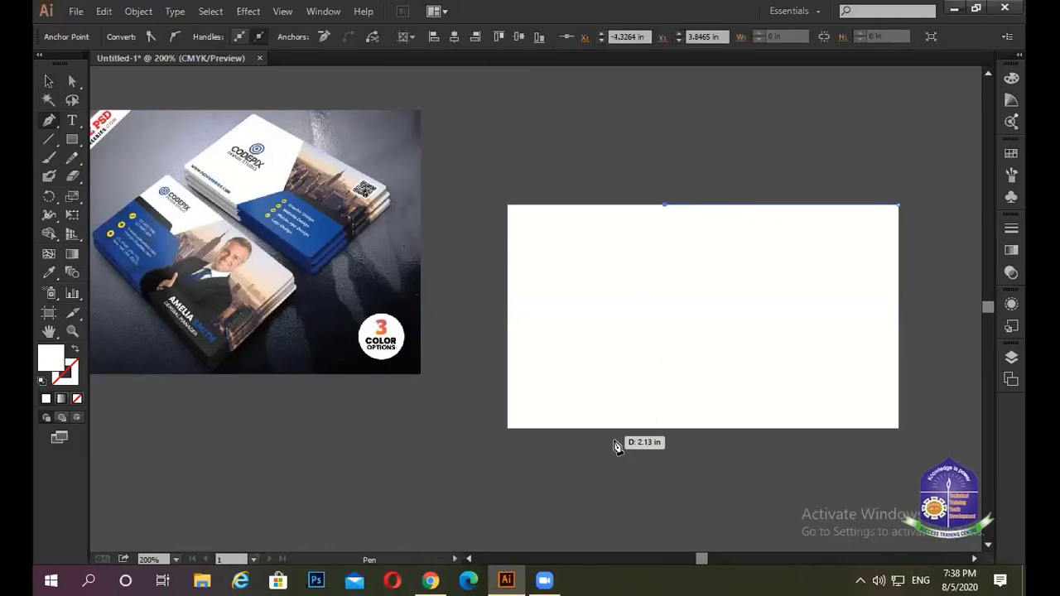
{"action": "left_click", "coordinate": [615, 429]}
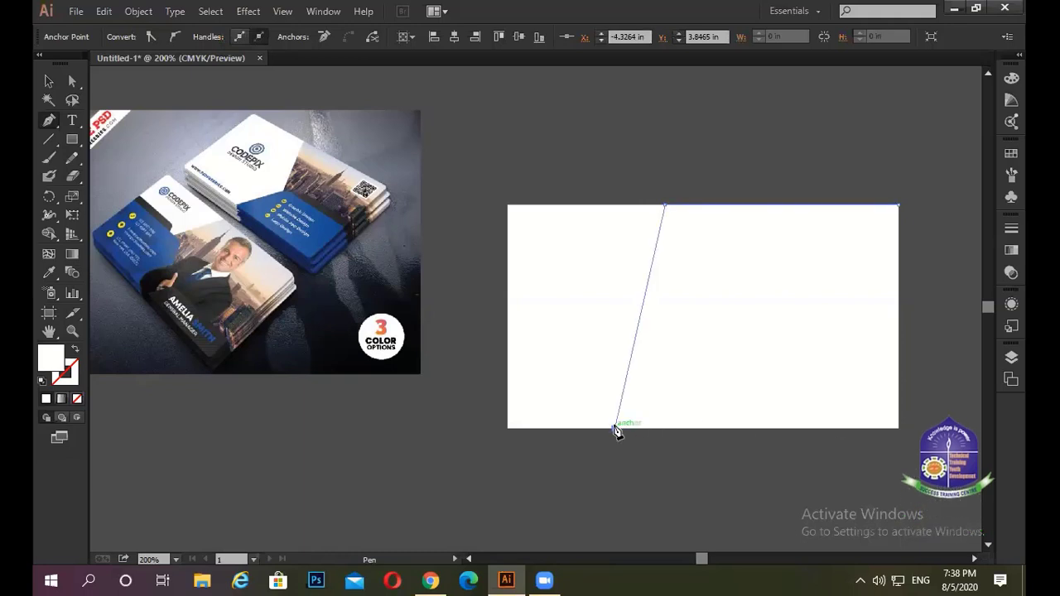
{"action": "left_click", "coordinate": [898, 429]}
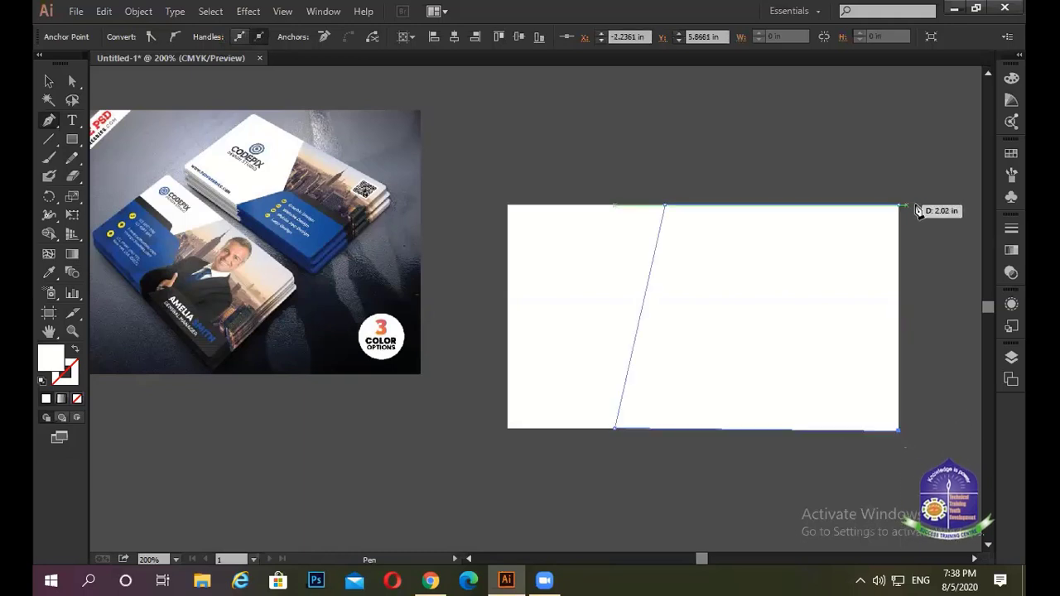
{"action": "left_click", "coordinate": [898, 205]}
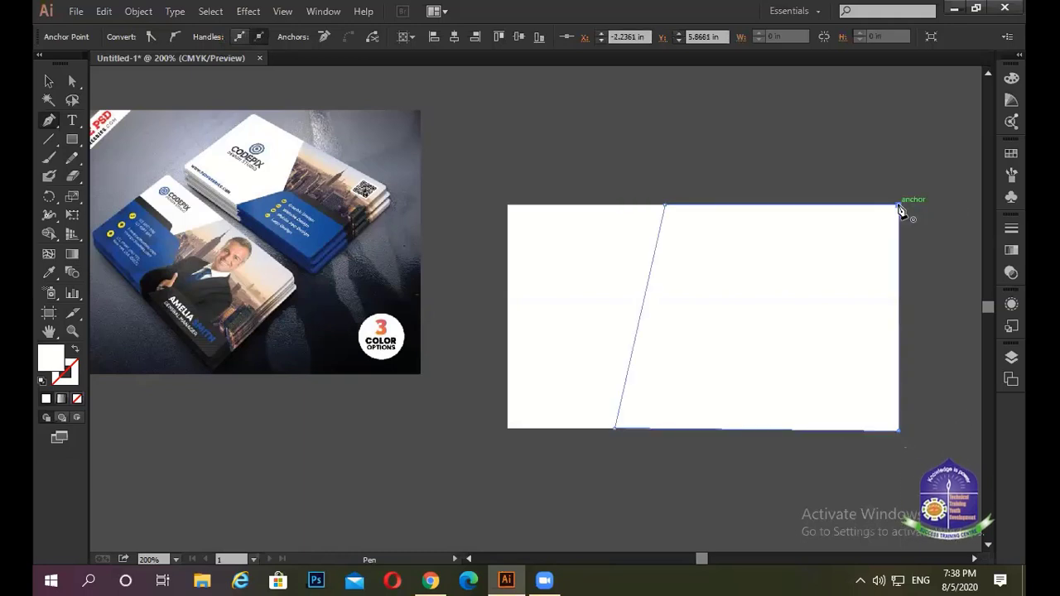
Fill the slanted shape with dark maroon red 681212.
{"action": "double_click", "coordinate": [52, 356]}
{"action": "left_click", "coordinate": [469, 262]}
{"action": "left_click_drag", "start_coordinate": [469, 262], "coordinate": [489, 300]}
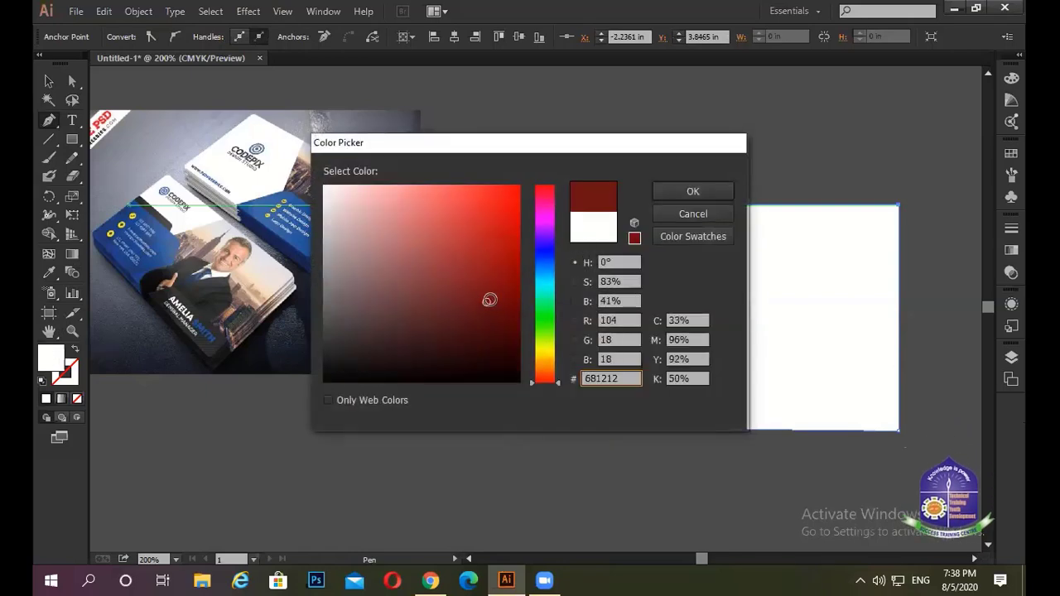
{"action": "left_click", "coordinate": [693, 191]}
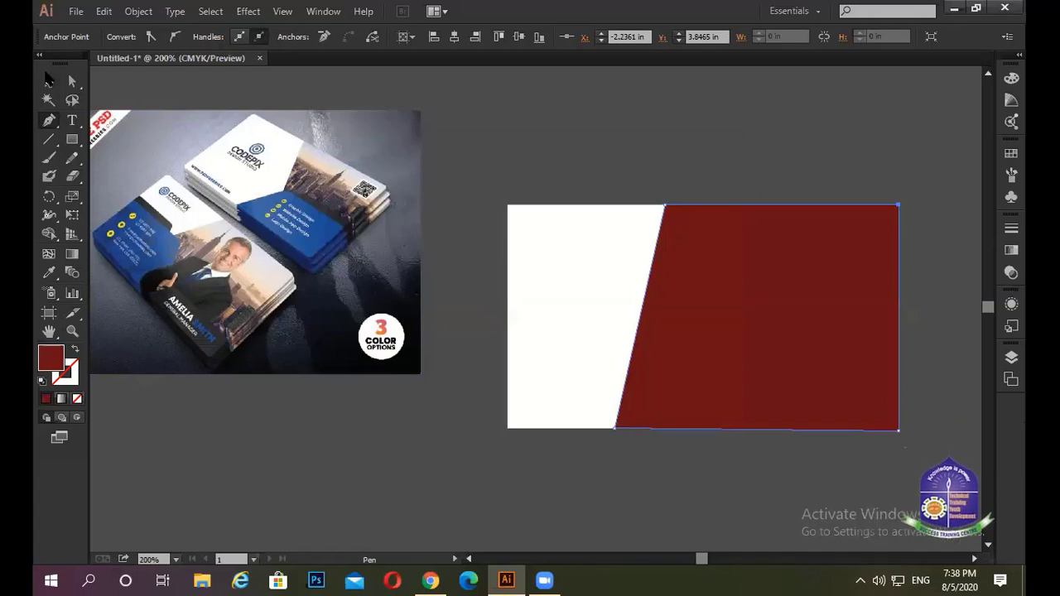
Switch to the Selection and Direct Selection tools while scrolling the view.
{"action": "left_click", "coordinate": [49, 80]}
{"action": "key", "text": "a"}
{"action": "scroll", "coordinate": [580, 244], "scroll_direction": "up", "scroll_amount": 5}
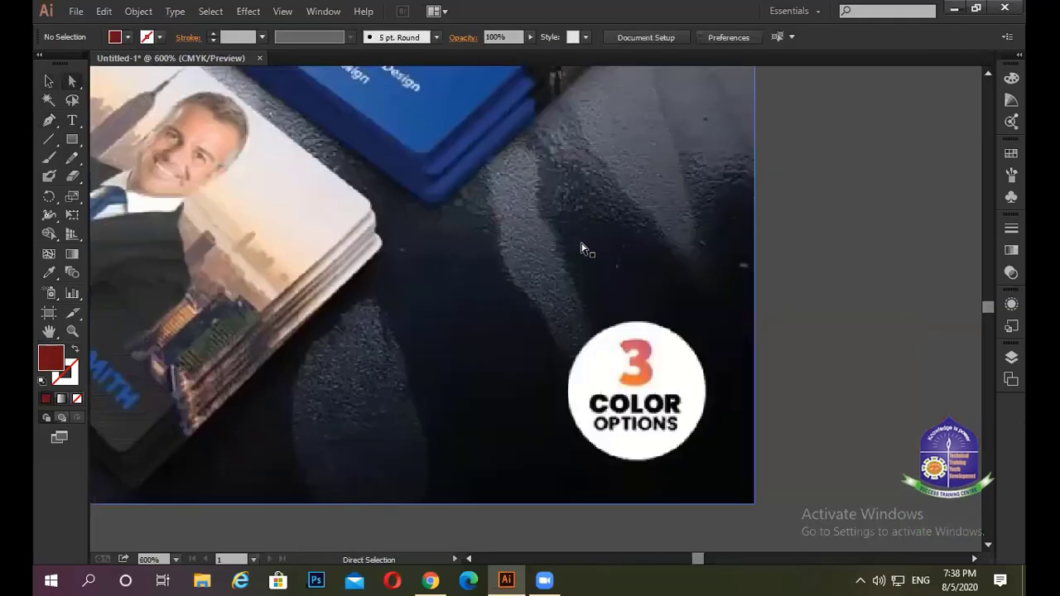
{"action": "scroll", "coordinate": [580, 244], "scroll_direction": "down", "scroll_amount": 5}
{"action": "scroll", "coordinate": [370, 251], "scroll_direction": "up", "scroll_amount": 2}
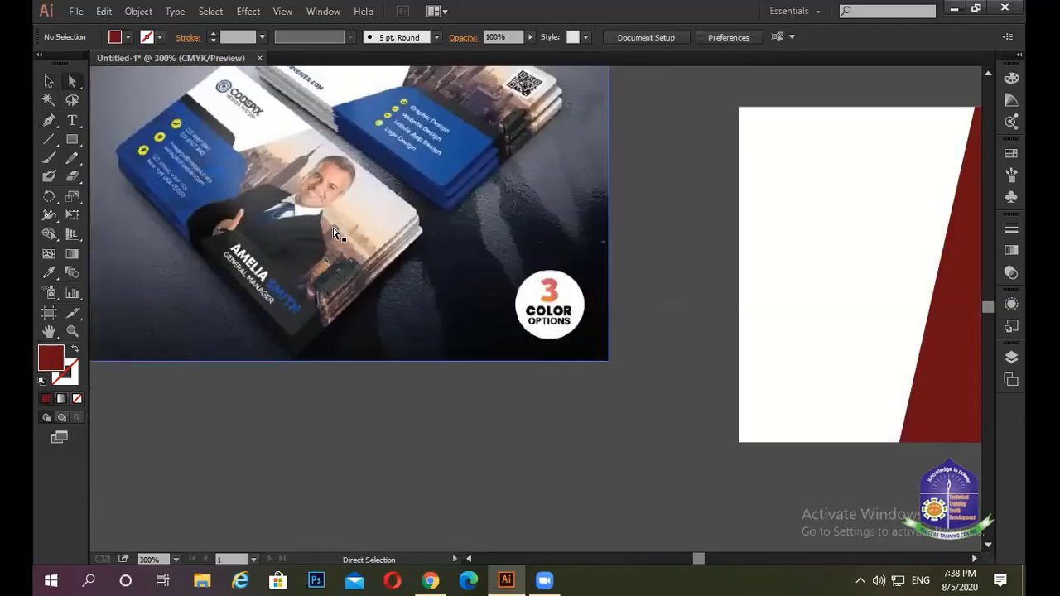
{"action": "scroll", "coordinate": [334, 232], "scroll_direction": "down", "scroll_amount": 1}
{"action": "scroll", "coordinate": [334, 242], "scroll_direction": "down", "scroll_amount": 2}
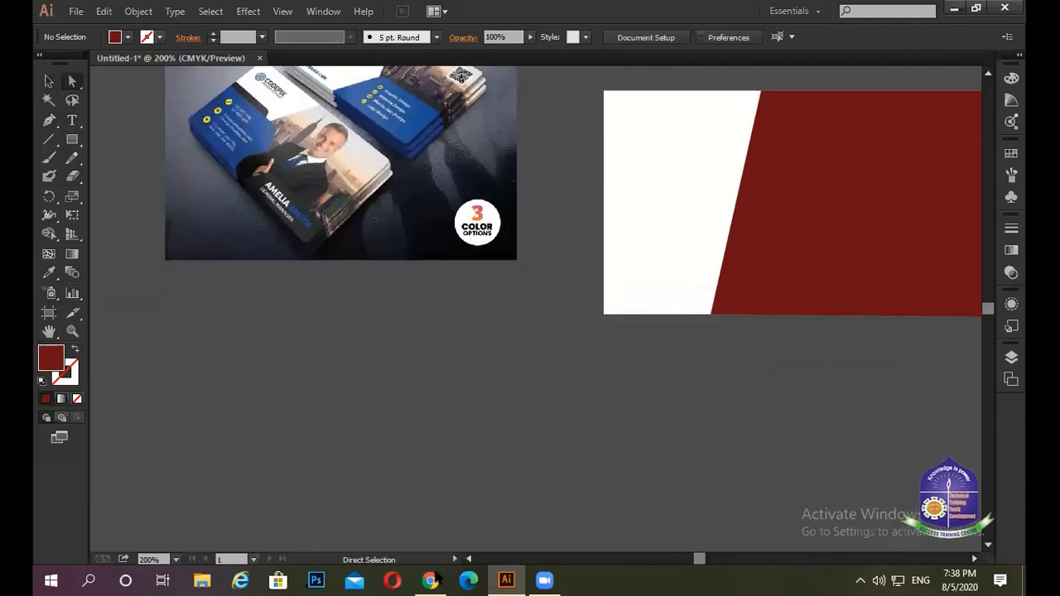
Search Google Images for 'city' in the new Chrome tab.
{"action": "left_click", "coordinate": [431, 579]}
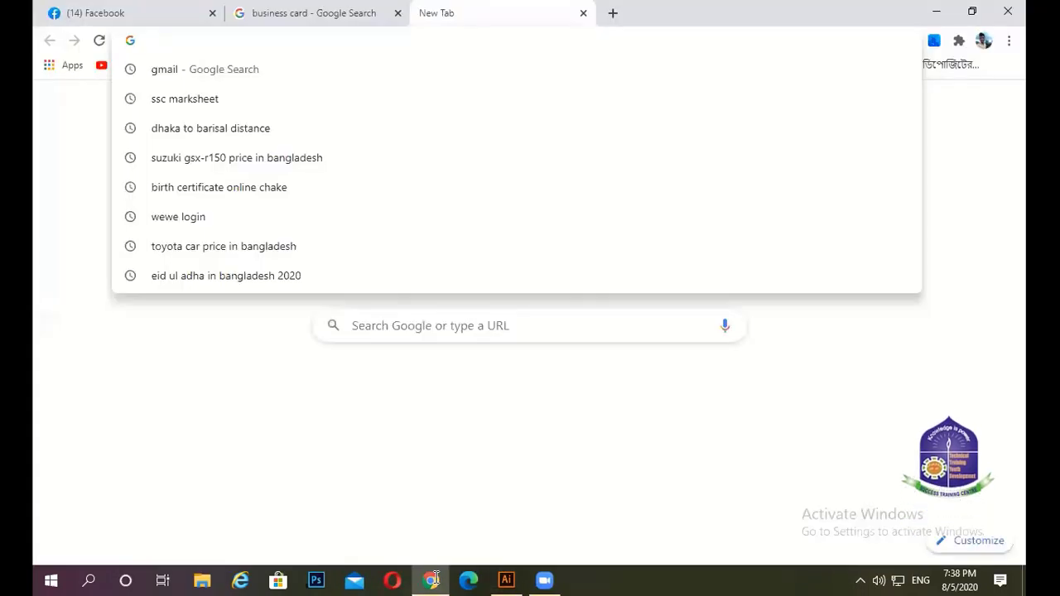
{"action": "type", "text": "city"}
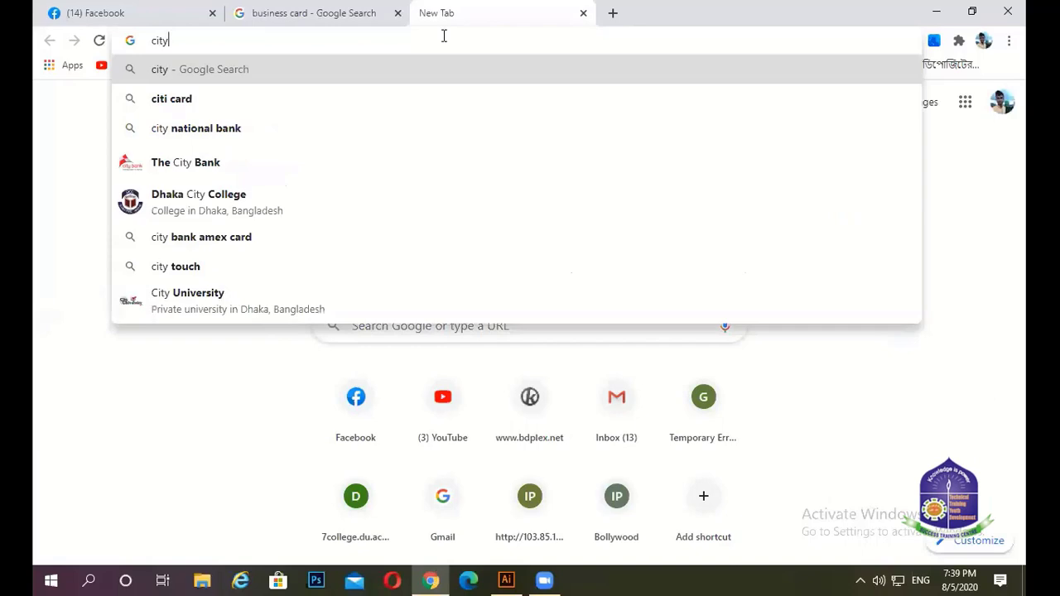
{"action": "key", "text": "Return"}
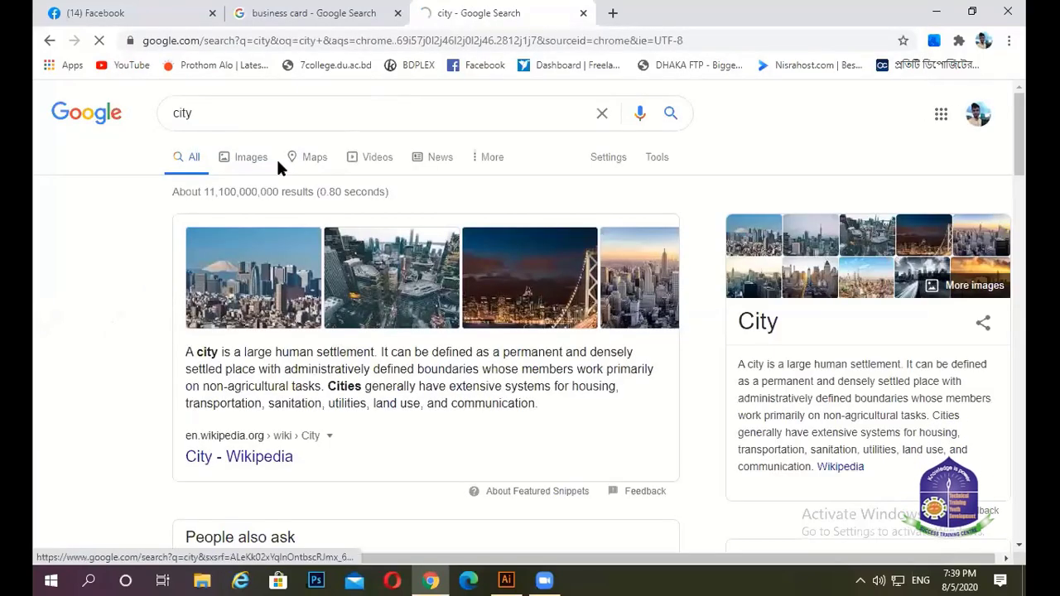
{"action": "left_click", "coordinate": [276, 157]}
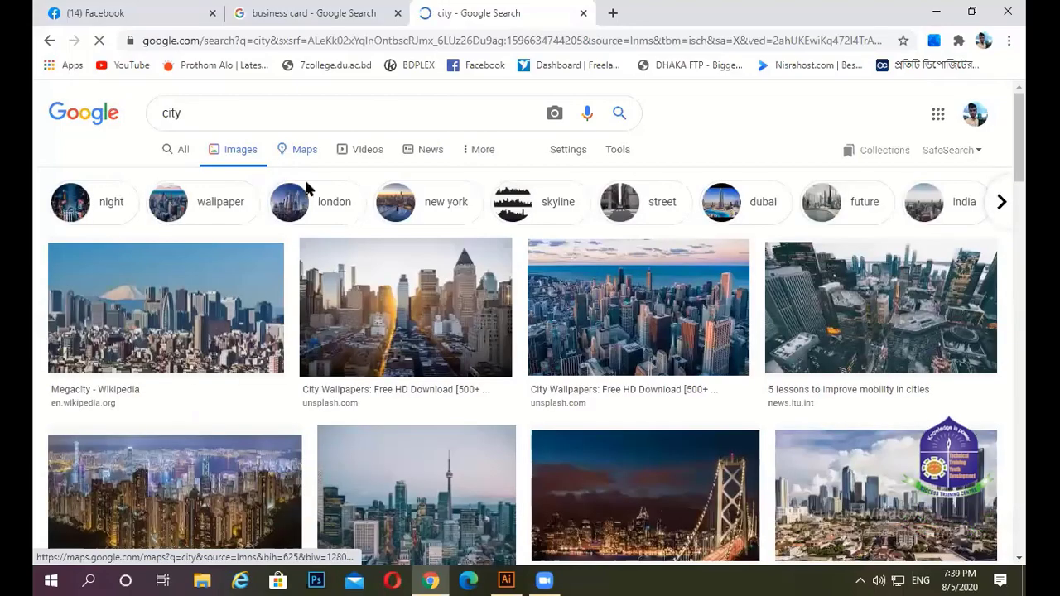
Copy the 'City texture background' photo and return to Illustrator.
{"action": "scroll", "coordinate": [482, 323], "scroll_direction": "down", "scroll_amount": 1}
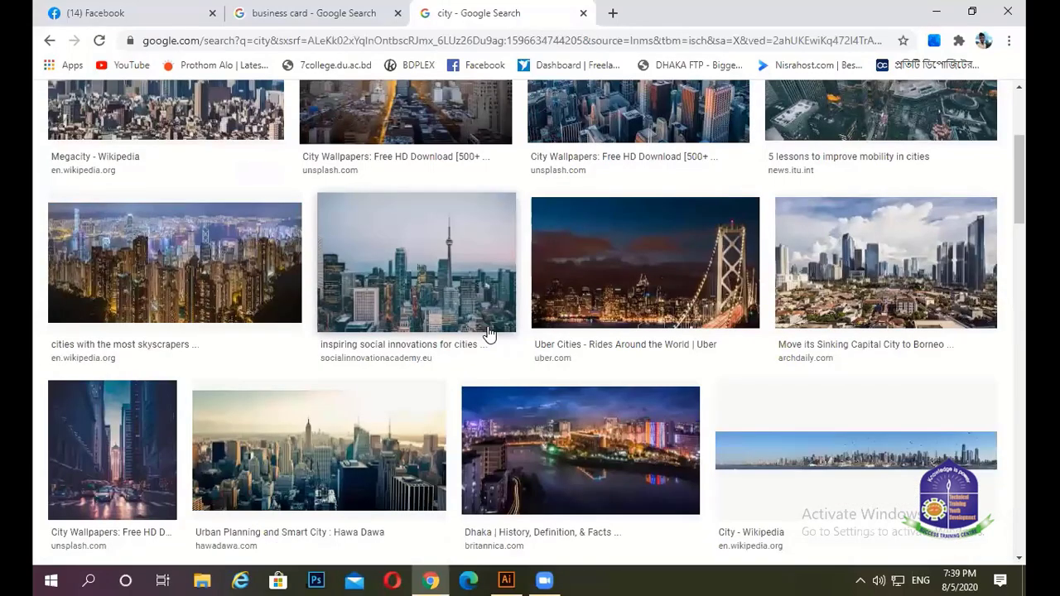
{"action": "scroll", "coordinate": [489, 333], "scroll_direction": "down", "scroll_amount": 3}
{"action": "scroll", "coordinate": [489, 333], "scroll_direction": "down", "scroll_amount": 2}
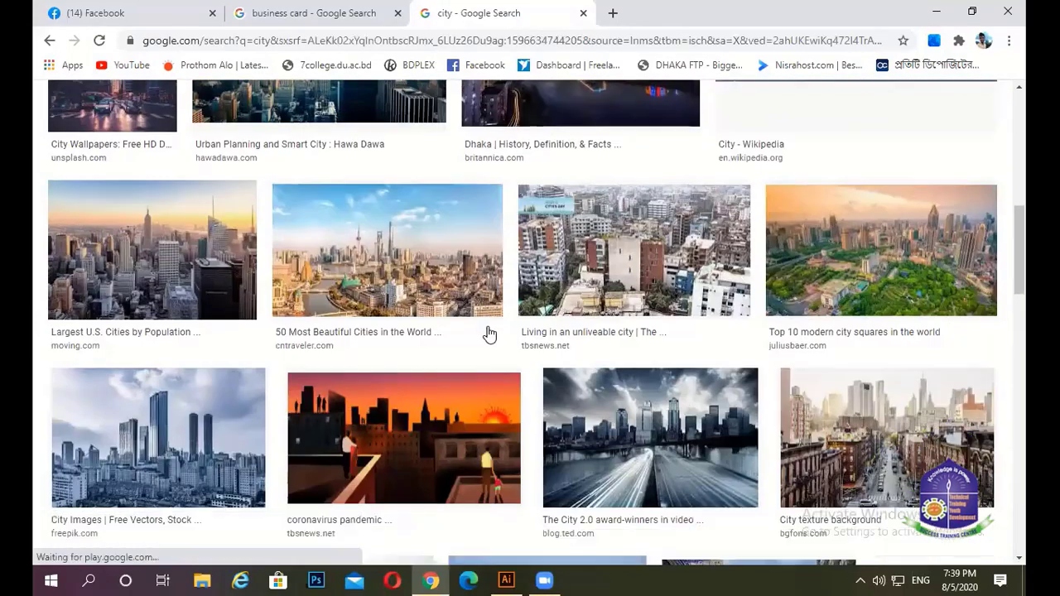
{"action": "scroll", "coordinate": [489, 333], "scroll_direction": "down", "scroll_amount": 1}
{"action": "scroll", "coordinate": [489, 333], "scroll_direction": "down", "scroll_amount": 2}
{"action": "scroll", "coordinate": [489, 333], "scroll_direction": "down", "scroll_amount": 1}
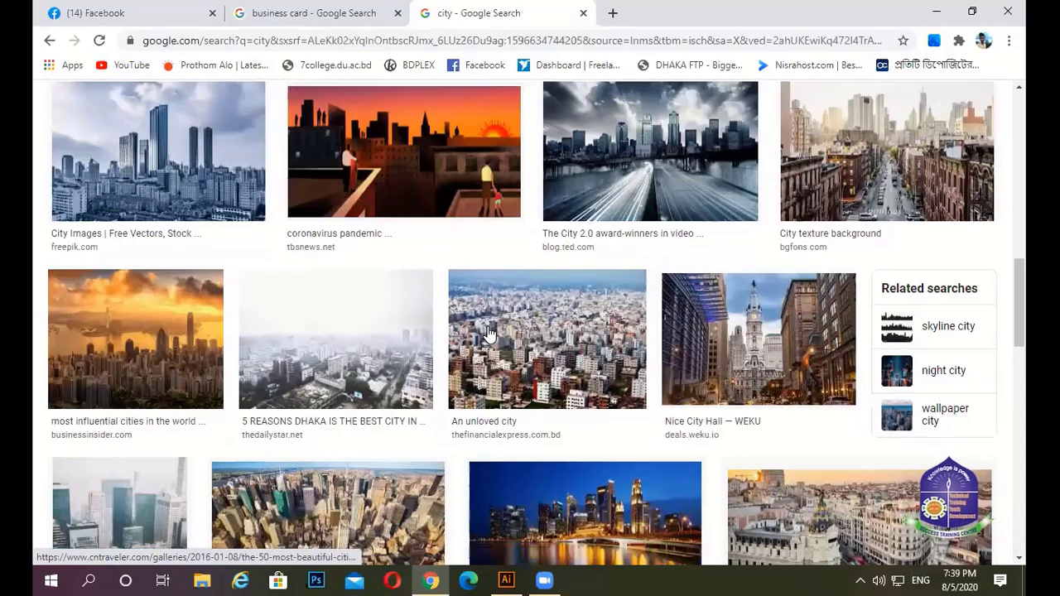
{"action": "scroll", "coordinate": [345, 213], "scroll_direction": "down", "scroll_amount": 1}
{"action": "scroll", "coordinate": [346, 211], "scroll_direction": "down", "scroll_amount": 3}
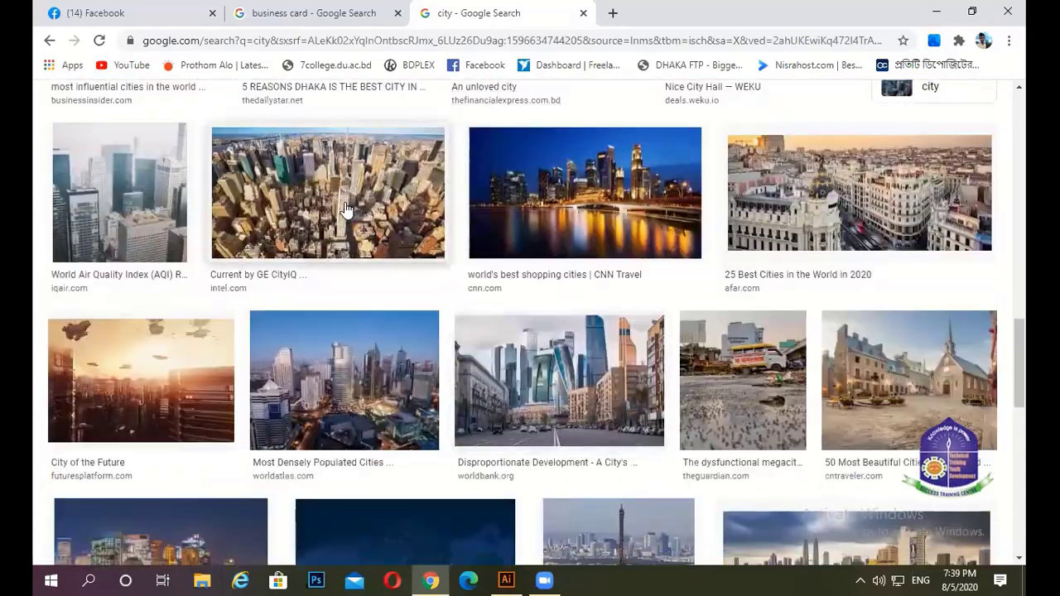
{"action": "scroll", "coordinate": [347, 210], "scroll_direction": "down", "scroll_amount": 1}
{"action": "scroll", "coordinate": [347, 210], "scroll_direction": "down", "scroll_amount": 3}
{"action": "scroll", "coordinate": [880, 288], "scroll_direction": "down", "scroll_amount": 2}
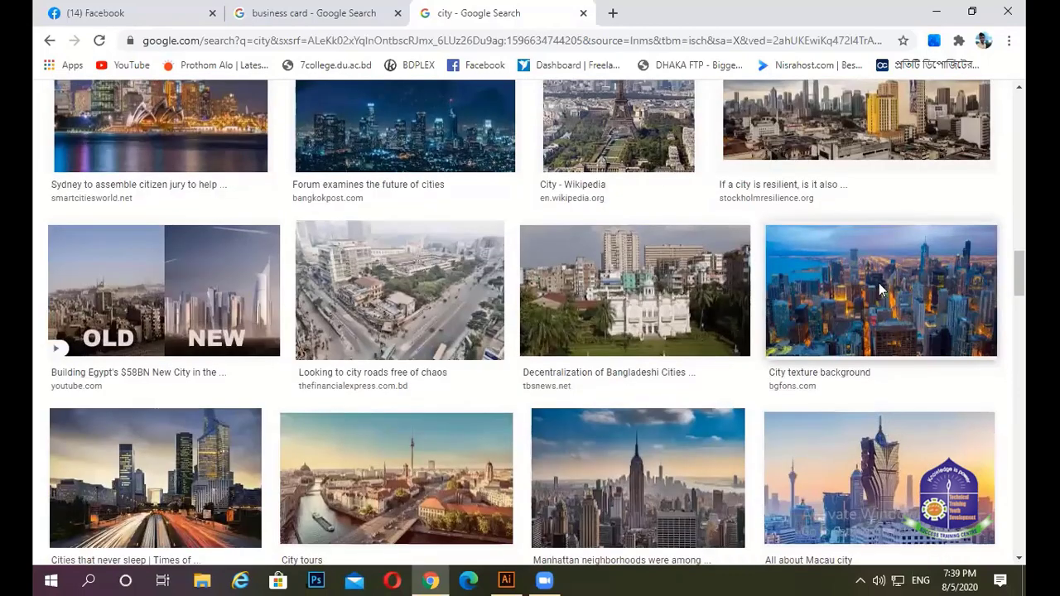
{"action": "left_click", "coordinate": [879, 288]}
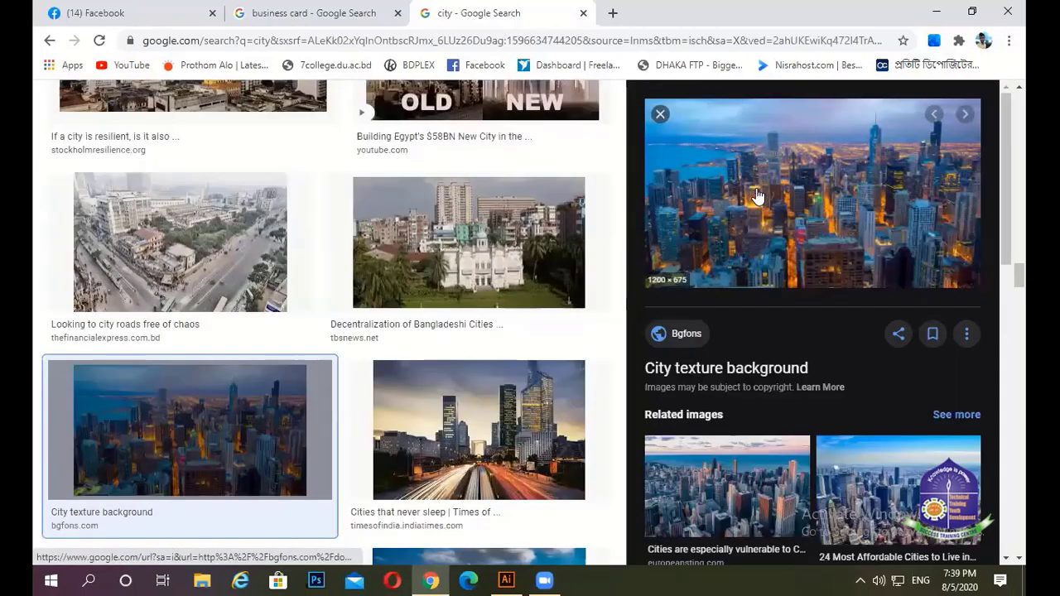
{"action": "right_click", "coordinate": [756, 188]}
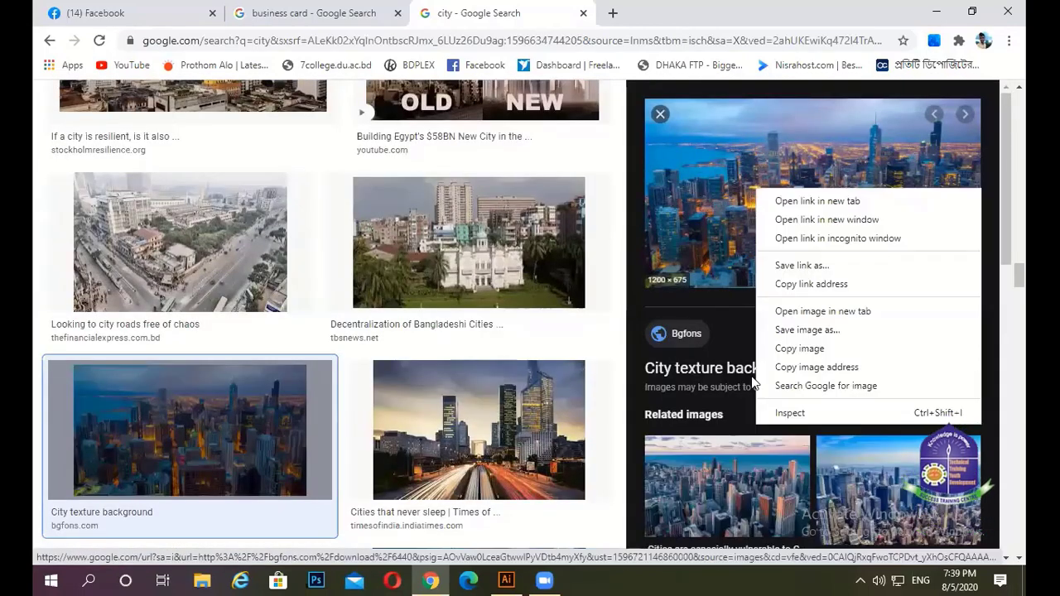
{"action": "left_click", "coordinate": [791, 348]}
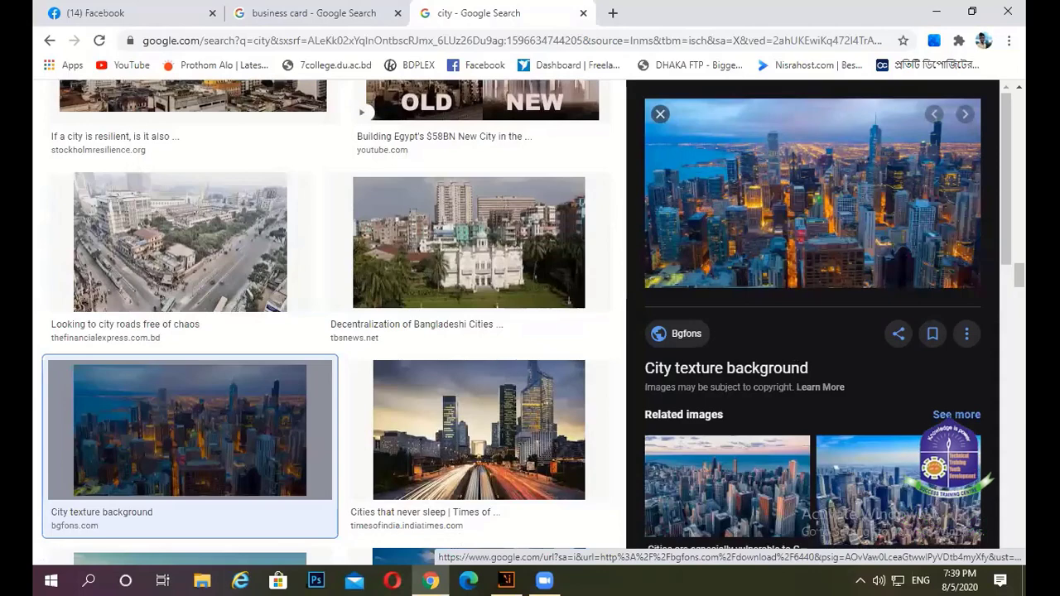
{"action": "key", "text": "alt+Tab"}
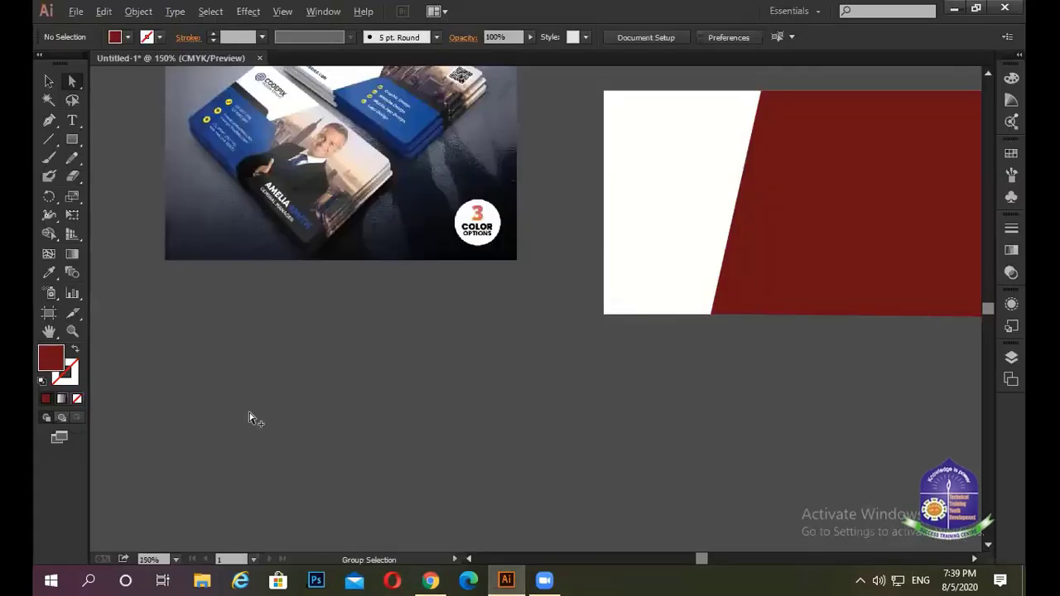
Paste the city photo into the document and shrink it.
{"action": "key", "text": "ctrl+minus"}
{"action": "key", "text": "v"}
{"action": "key", "text": "ctrl+v"}
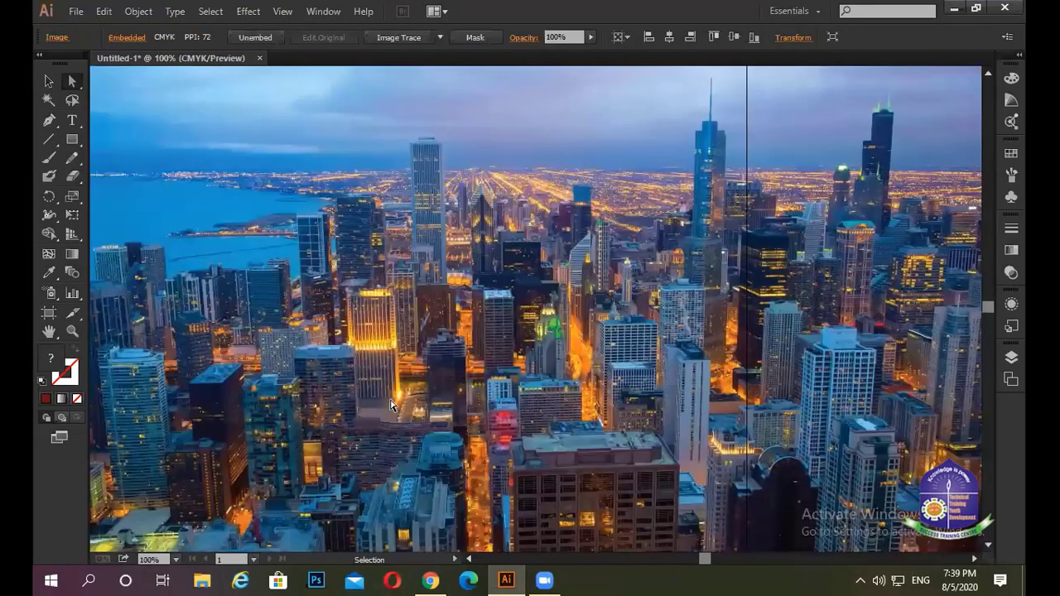
{"action": "key", "text": "ctrl+minus"}
{"action": "key", "text": "ctrl+minus"}
{"action": "key", "text": "ctrl+minus"}
{"action": "key", "text": "ctrl+minus"}
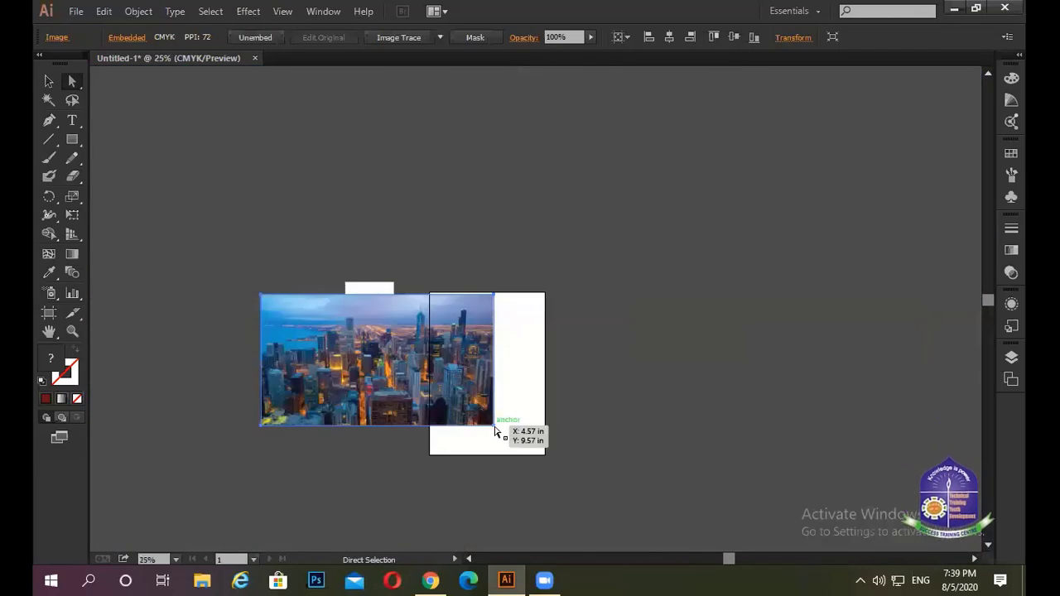
{"action": "left_click", "coordinate": [49, 82]}
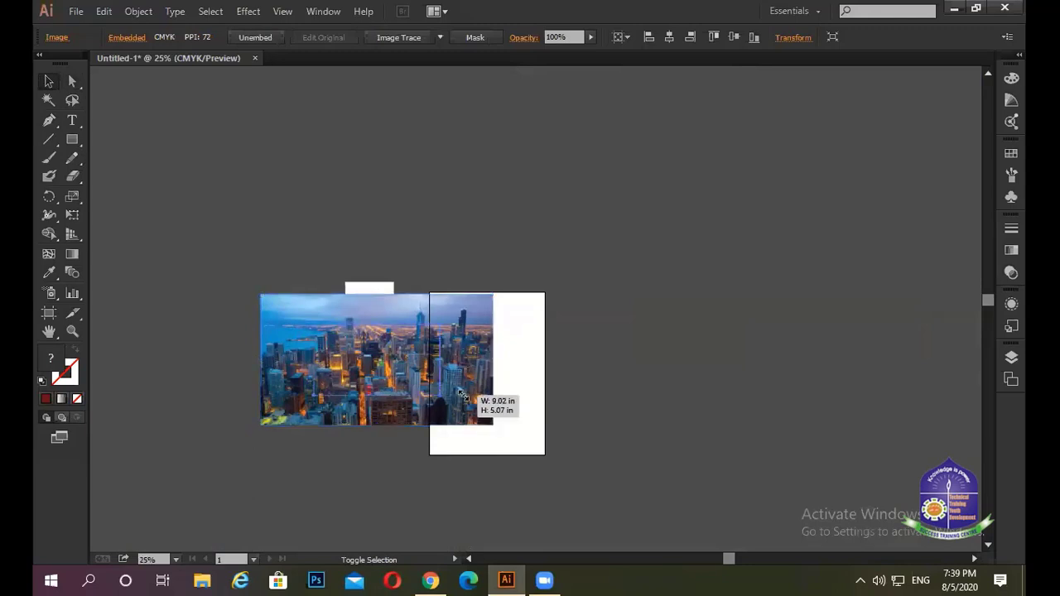
{"action": "mouse_move", "coordinate": [495, 425]}
{"action": "left_mouse_down"}
{"action": "mouse_move", "coordinate": [439, 395]}
{"action": "mouse_move", "coordinate": [460, 381]}
{"action": "mouse_move", "coordinate": [577, 397]}
{"action": "mouse_move", "coordinate": [588, 414]}
{"action": "left_mouse_up"}
{"action": "scroll", "coordinate": [391, 378], "scroll_direction": "up", "scroll_amount": 2, "text": "alt"}
{"action": "scroll", "coordinate": [391, 379], "scroll_direction": "up", "scroll_amount": 1, "text": "alt"}
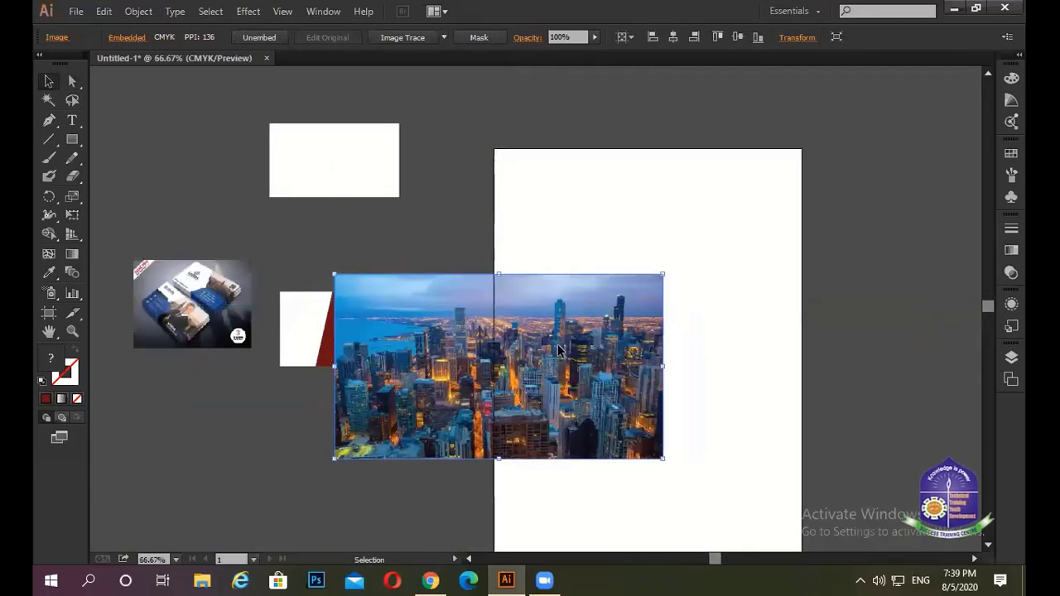
Set the city photo to 61% opacity and scale it over the card panel.
{"action": "left_click", "coordinate": [570, 55]}
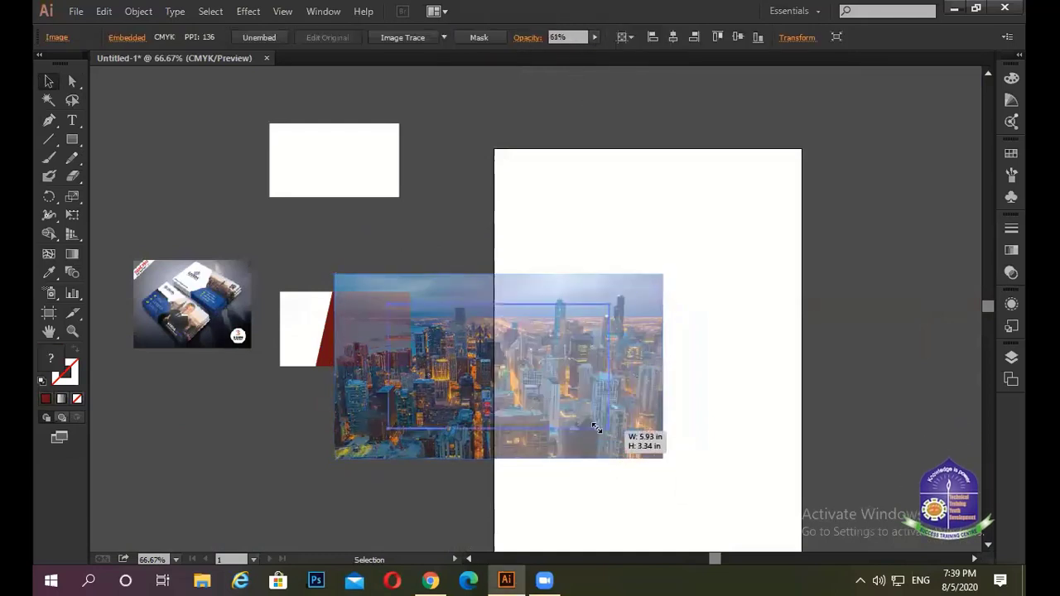
{"action": "left_click_drag", "start_coordinate": [663, 458], "coordinate": [590, 416]}
{"action": "left_click_drag", "start_coordinate": [521, 379], "coordinate": [286, 316]}
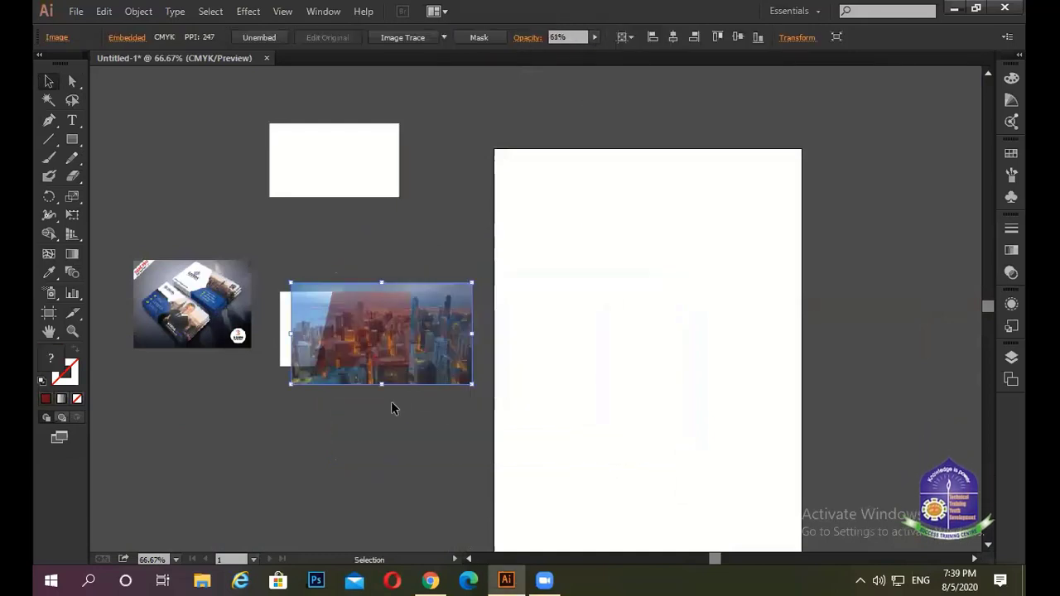
{"action": "scroll", "coordinate": [347, 434], "scroll_direction": "up", "scroll_amount": 3}
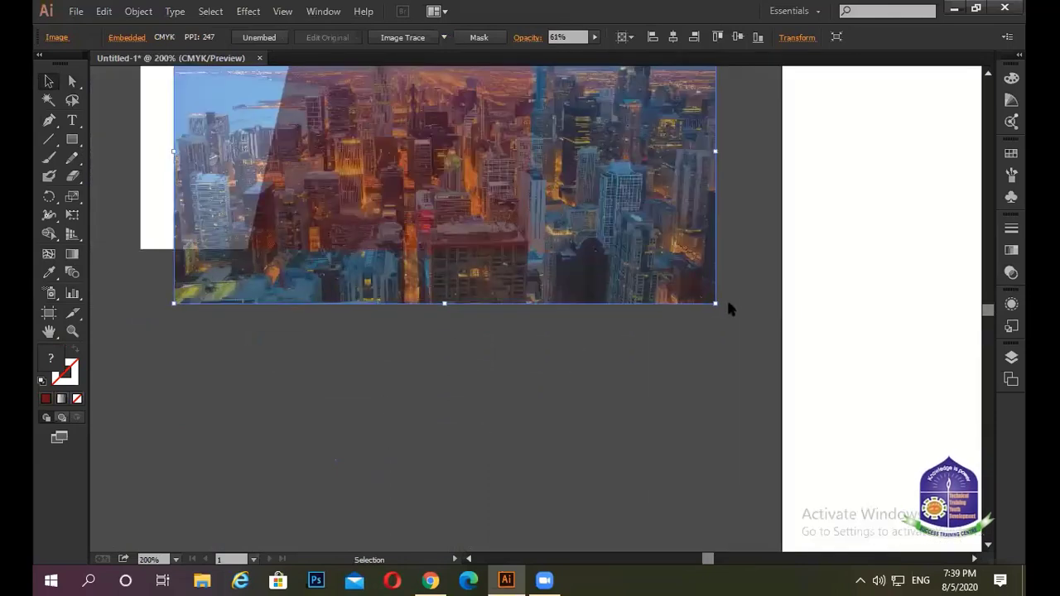
Shrink the faded city photo slightly and drag it left over the card panel.
{"action": "key", "text": "alt+shift"}
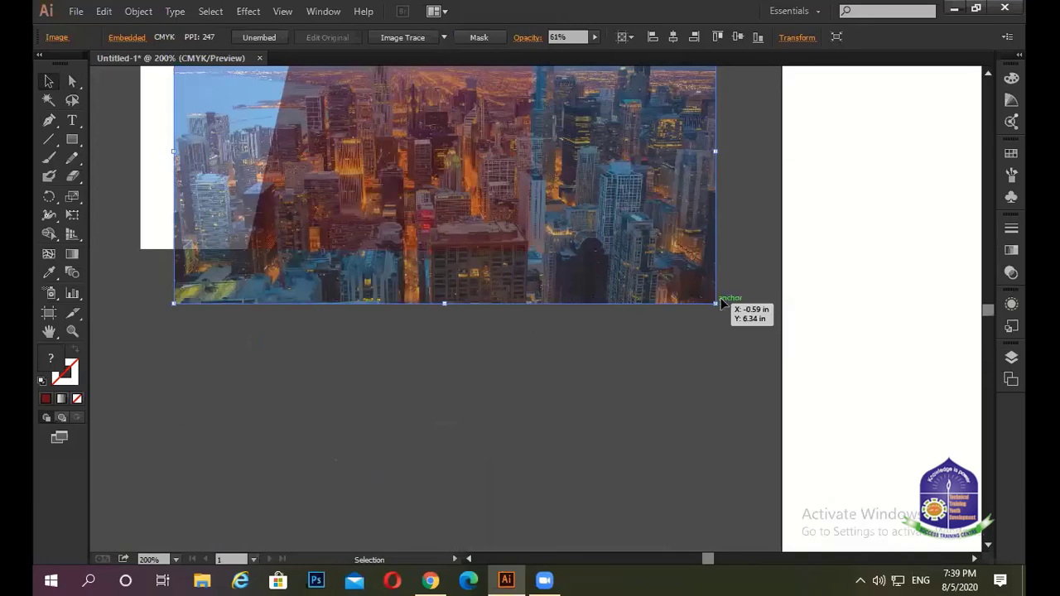
{"action": "left_click_drag", "start_coordinate": [696, 297], "coordinate": [673, 277]}
{"action": "left_click", "coordinate": [622, 359]}
{"action": "scroll", "coordinate": [622, 340], "scroll_direction": "up", "scroll_amount": 1}
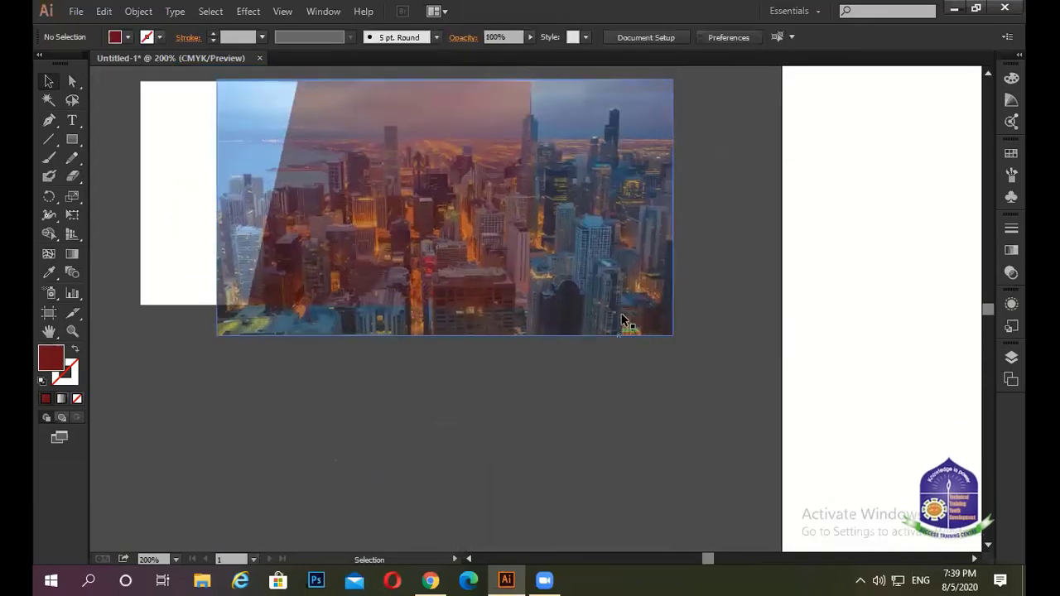
{"action": "mouse_move", "coordinate": [622, 320]}
{"action": "left_mouse_down"}
{"action": "mouse_move", "coordinate": [559, 308]}
{"action": "mouse_move", "coordinate": [515, 369]}
{"action": "left_mouse_up"}
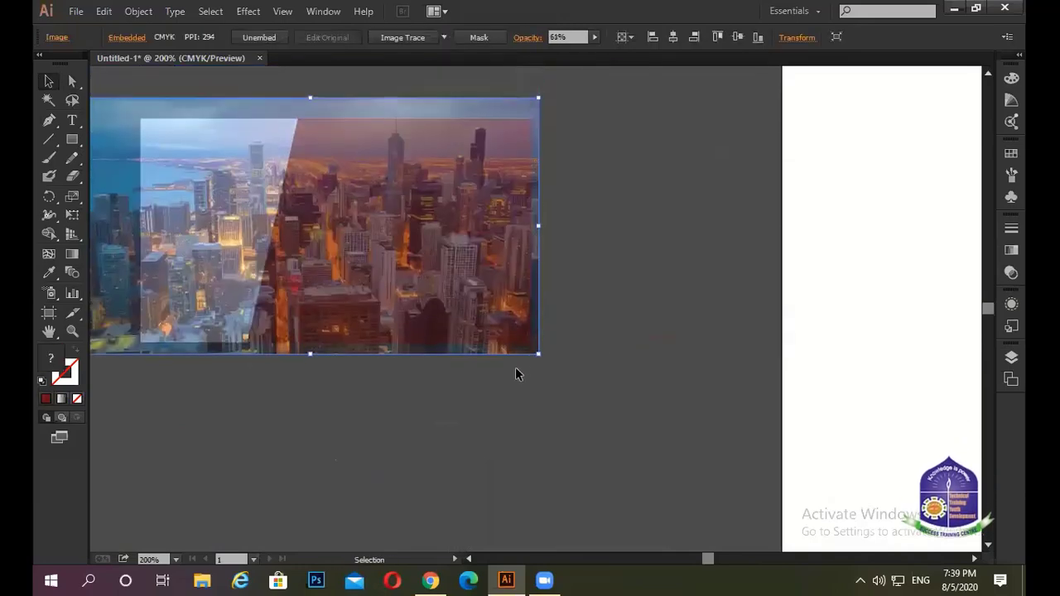
{"action": "left_click", "coordinate": [563, 259]}
{"action": "scroll", "coordinate": [479, 292], "scroll_direction": "up", "scroll_amount": 1}
Attempt Make Clipping Mask on the photo and card shape twice, dismissing the error each time.
{"action": "key", "text": "ctrl+a"}
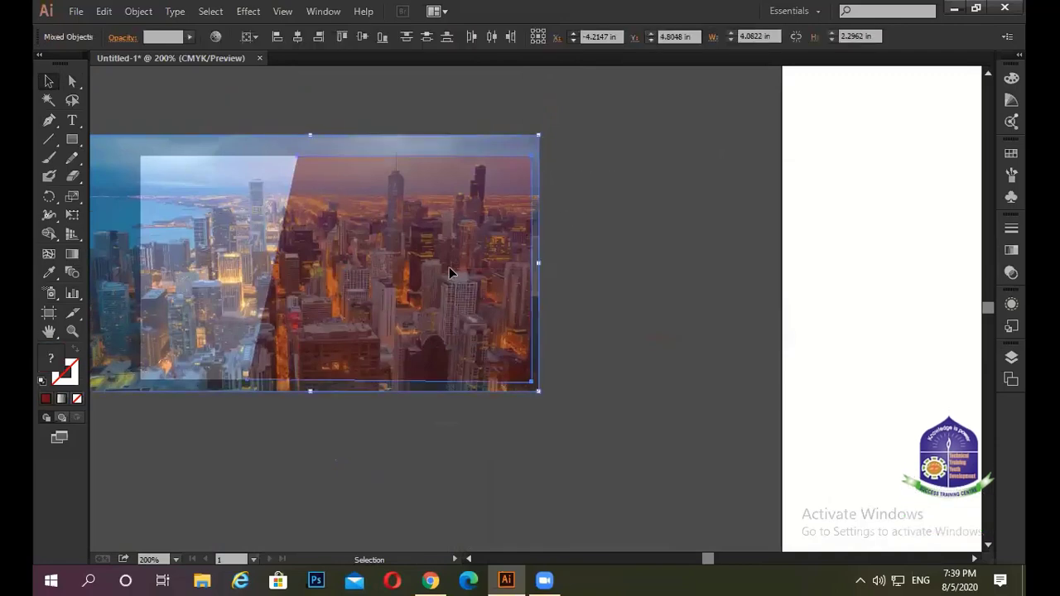
{"action": "right_click", "coordinate": [472, 250]}
{"action": "left_click", "coordinate": [569, 341]}
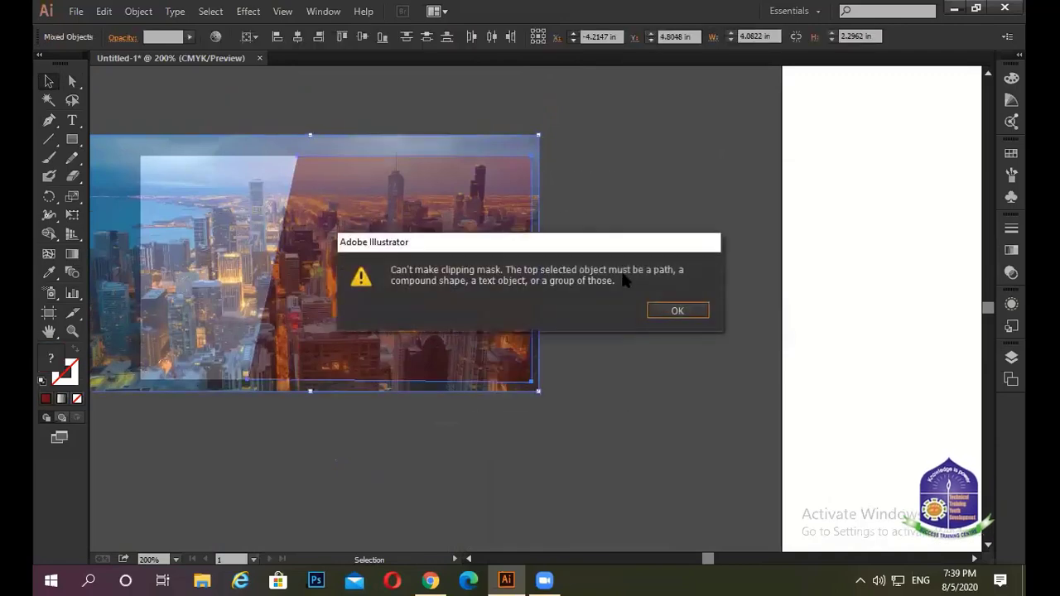
{"action": "left_click", "coordinate": [700, 315]}
{"action": "left_click_drag", "start_coordinate": [609, 151], "coordinate": [455, 264]}
{"action": "right_click", "coordinate": [455, 263]}
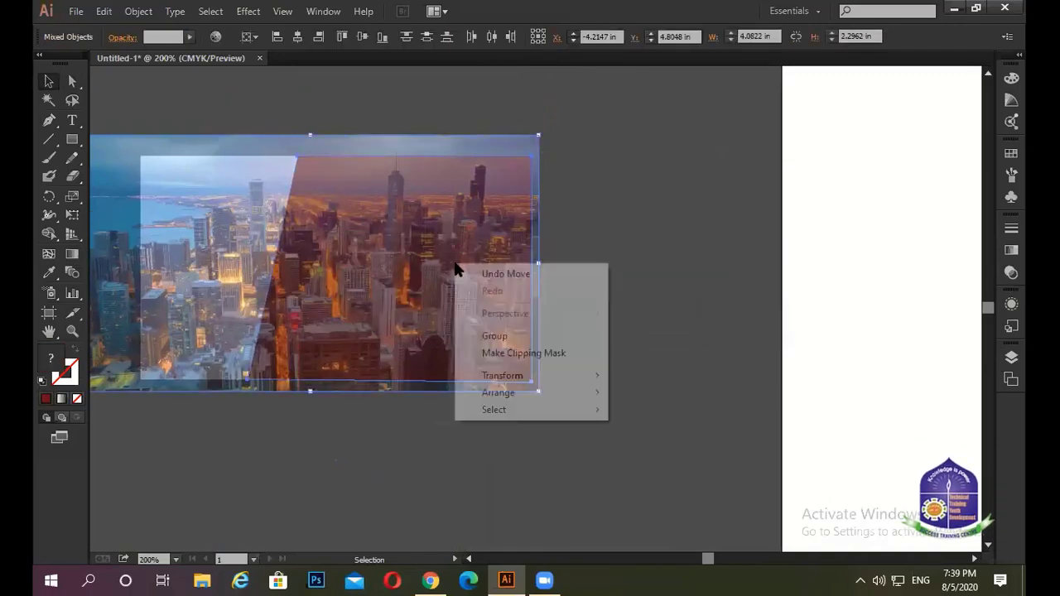
{"action": "left_click", "coordinate": [519, 355]}
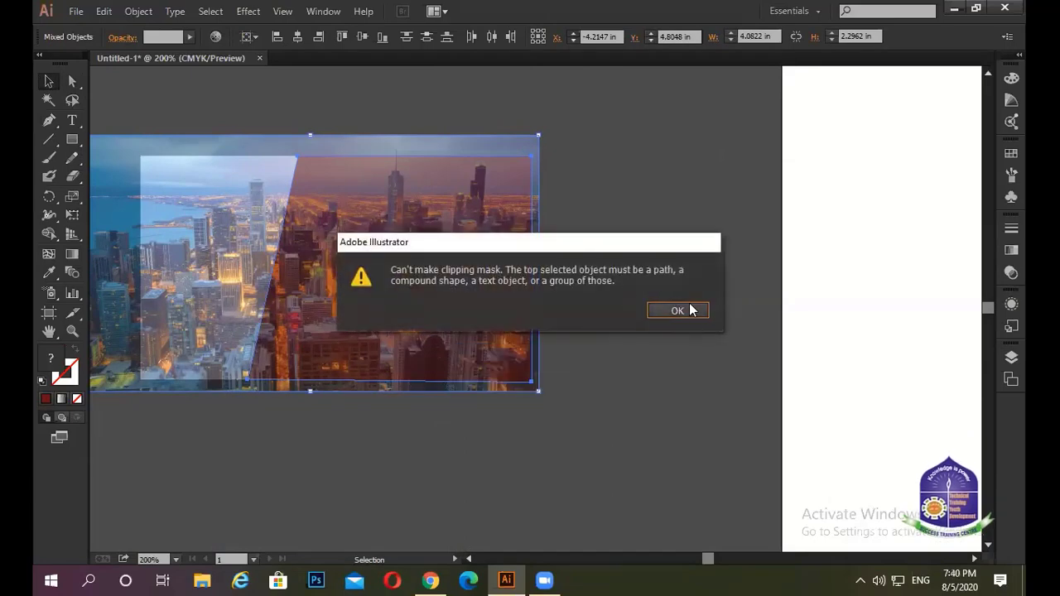
{"action": "left_click", "coordinate": [680, 310]}
{"action": "left_click", "coordinate": [613, 246]}
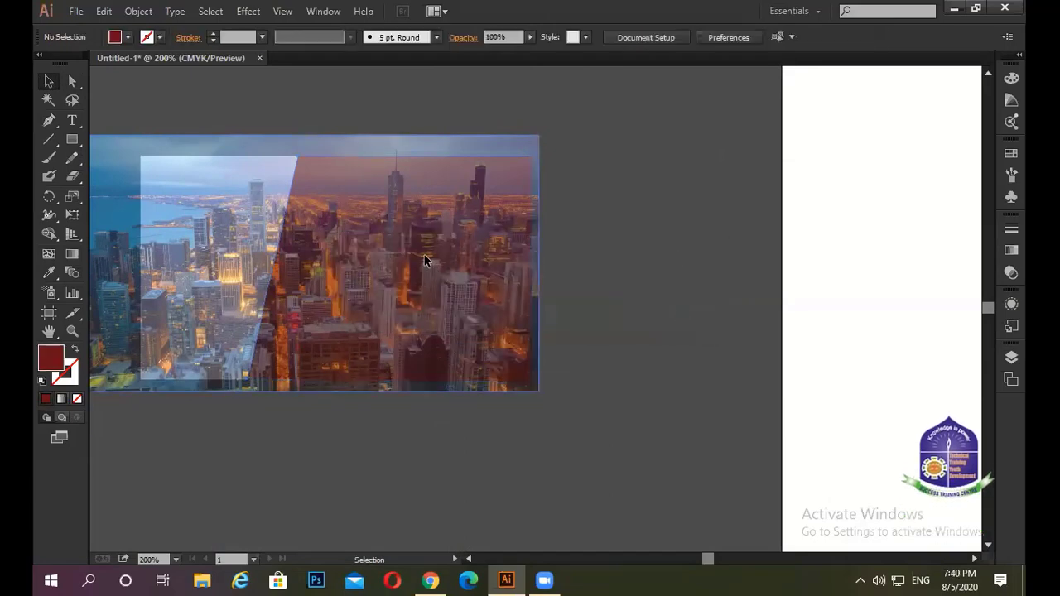
Bring the red slanted shape in front and reposition the city photo behind it.
{"action": "left_click_drag", "start_coordinate": [411, 226], "coordinate": [411, 280]}
{"action": "right_click", "coordinate": [402, 172]}
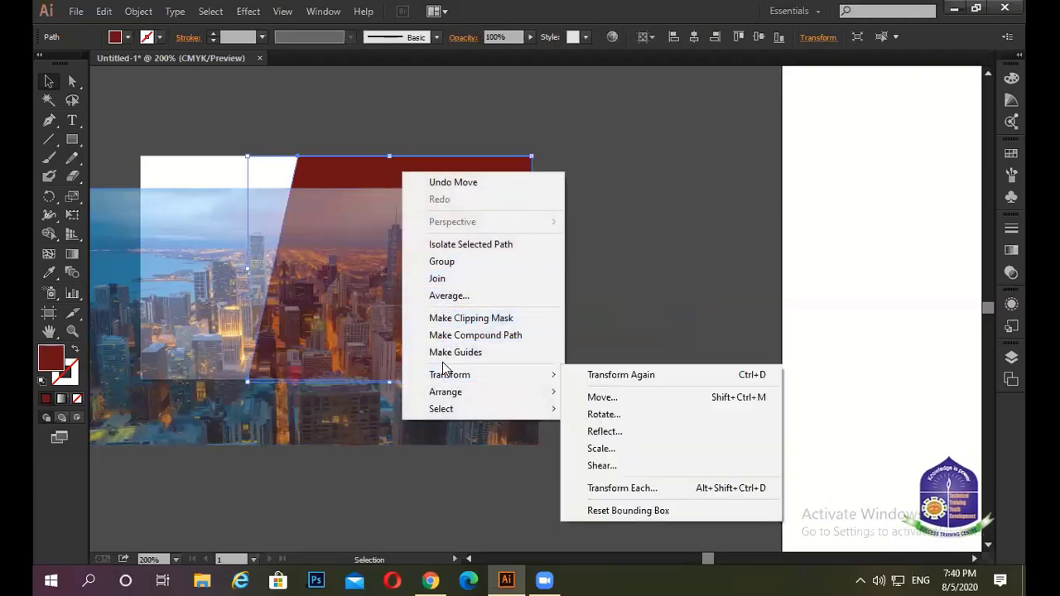
{"action": "mouse_move", "coordinate": [445, 392]}
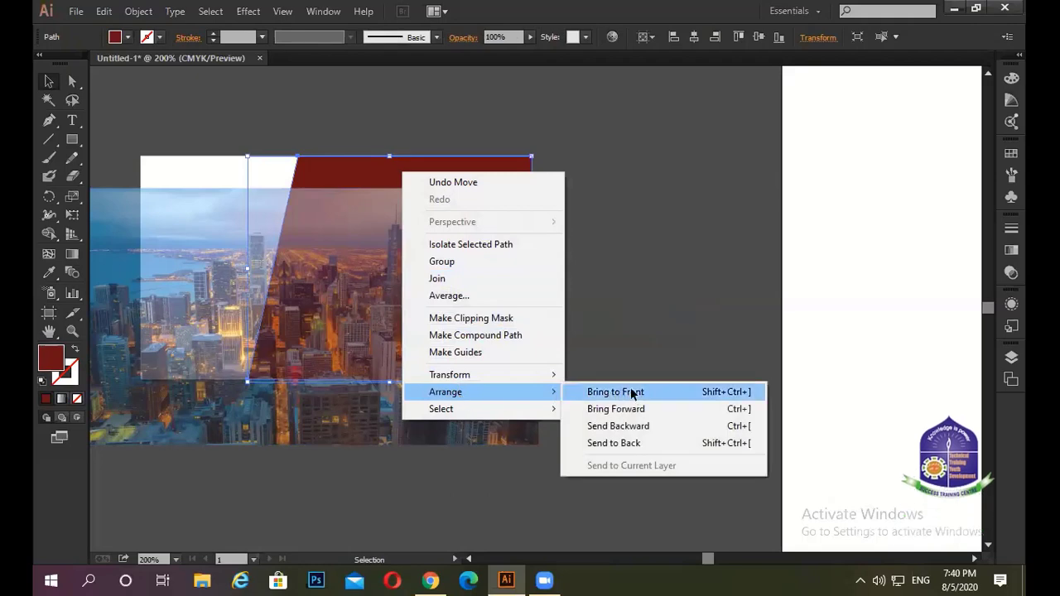
{"action": "left_click", "coordinate": [632, 392]}
{"action": "left_click", "coordinate": [592, 383]}
{"action": "left_click_drag", "start_coordinate": [406, 441], "coordinate": [397, 406]}
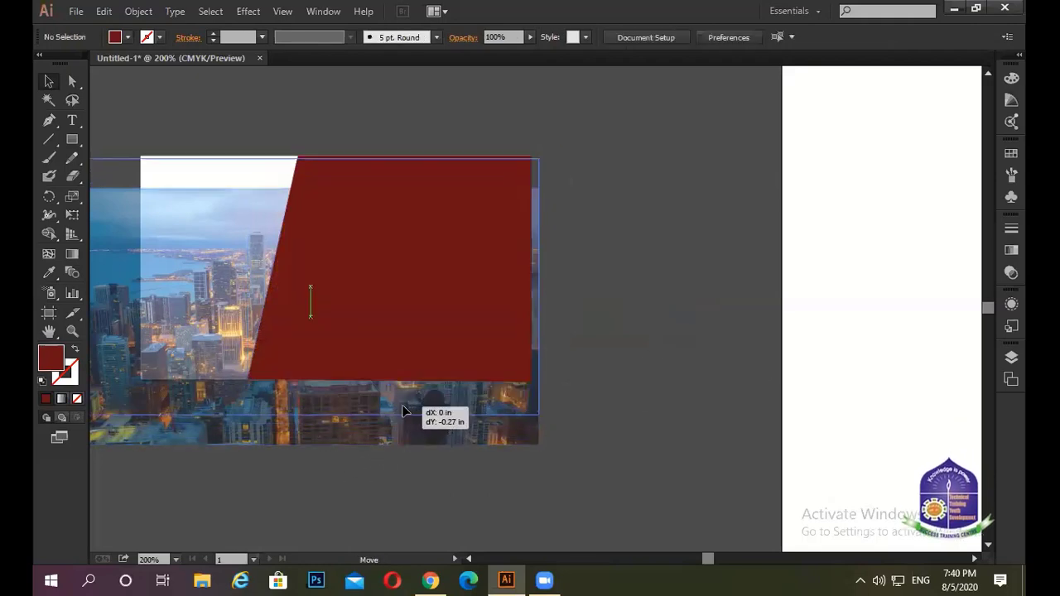
{"action": "left_click_drag", "start_coordinate": [397, 401], "coordinate": [397, 401]}
Lower the red shape's opacity to 57% and nudge the photo into alignment.
{"action": "left_click", "coordinate": [405, 352]}
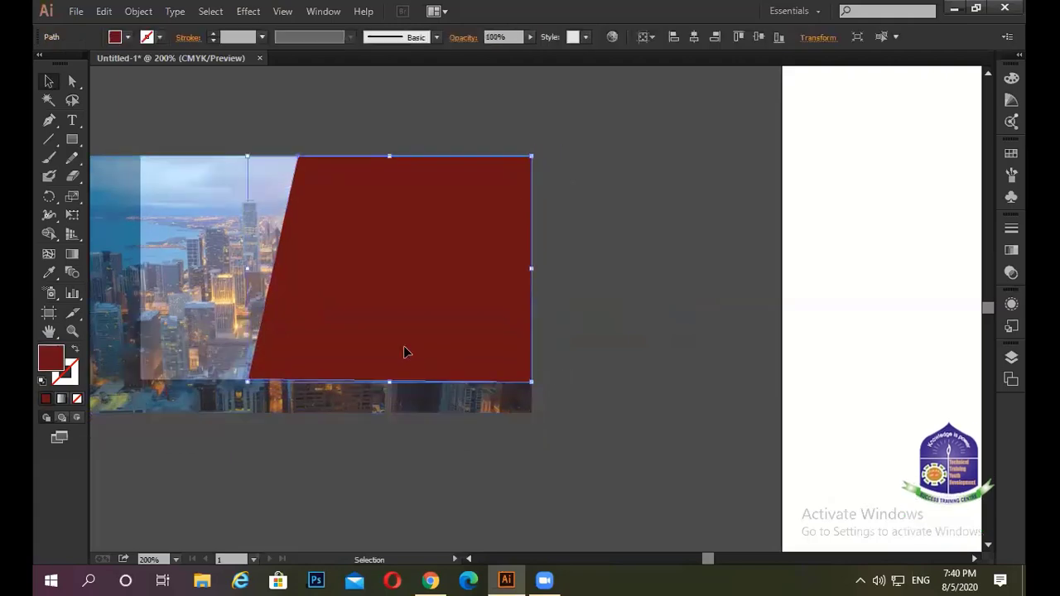
{"action": "left_click", "coordinate": [531, 55]}
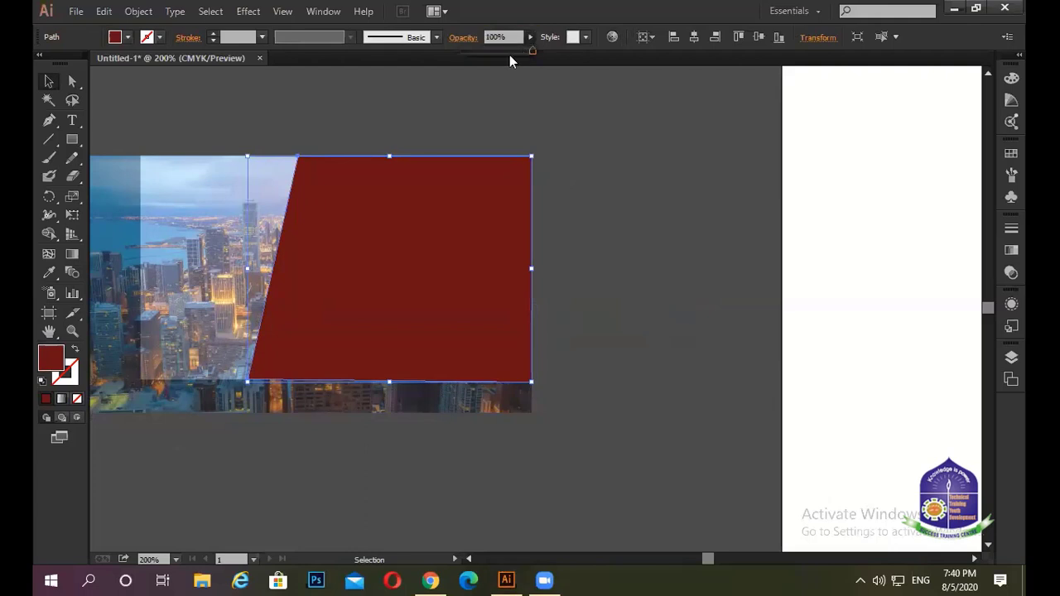
{"action": "type", "text": "57"}
{"action": "key", "text": "Return"}
{"action": "left_click", "coordinate": [588, 147]}
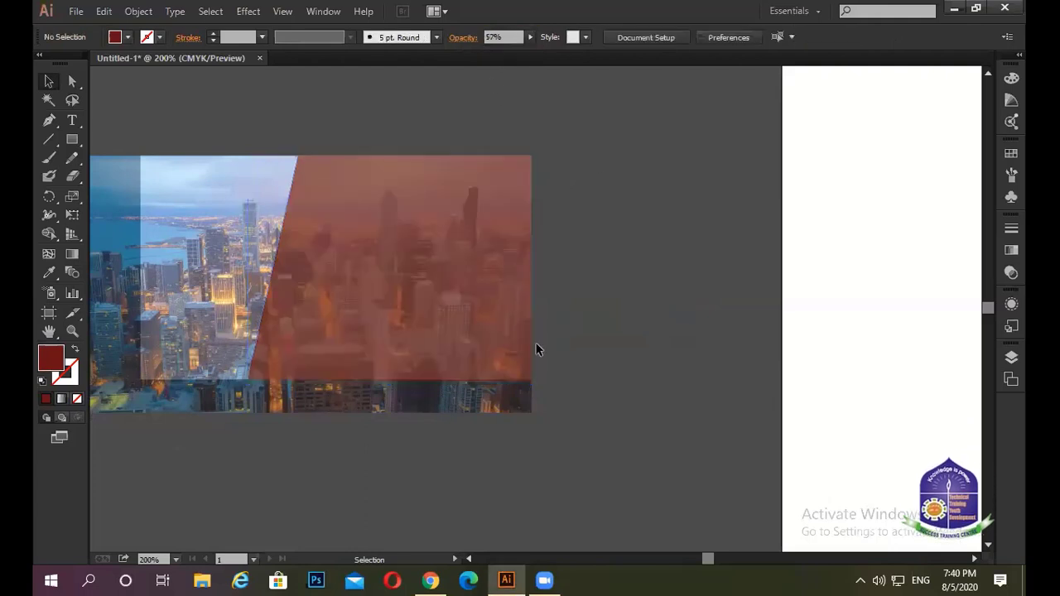
{"action": "left_click_drag", "start_coordinate": [463, 404], "coordinate": [464, 400]}
{"action": "left_click", "coordinate": [629, 338]}
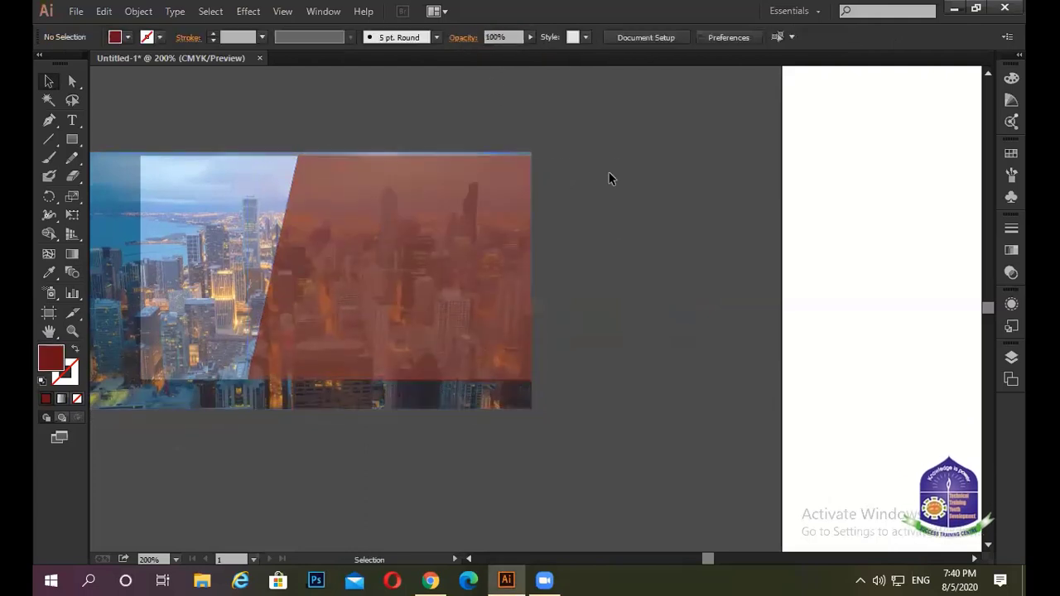
Clip the city photo inside the red slanted shape with Make Clipping Mask.
{"action": "left_click_drag", "start_coordinate": [611, 175], "coordinate": [397, 358]}
{"action": "right_click", "coordinate": [420, 255]}
{"action": "left_click", "coordinate": [483, 347]}
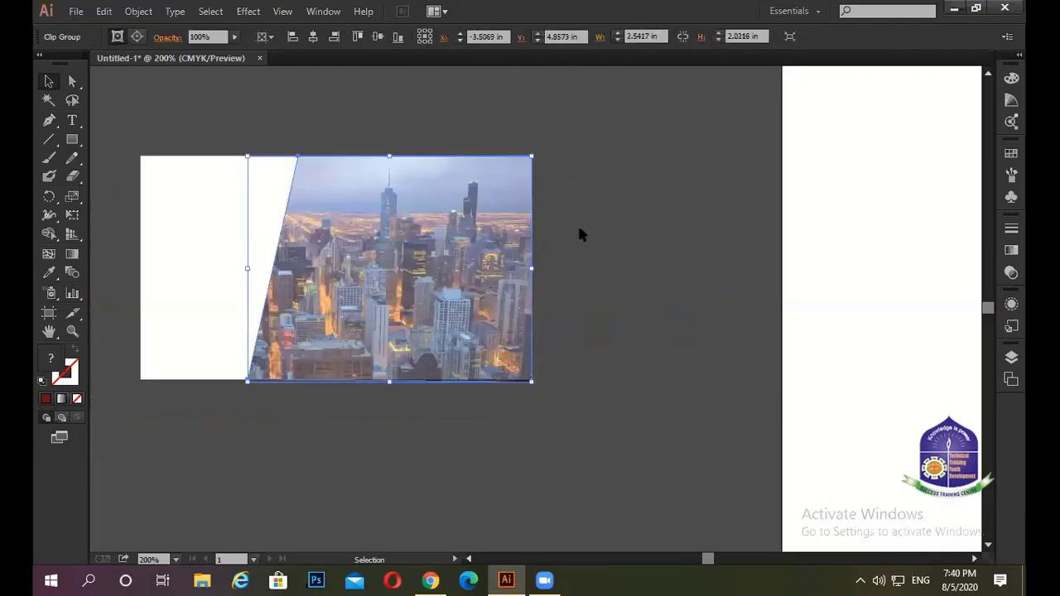
{"action": "left_click", "coordinate": [672, 202]}
{"action": "left_click", "coordinate": [372, 283]}
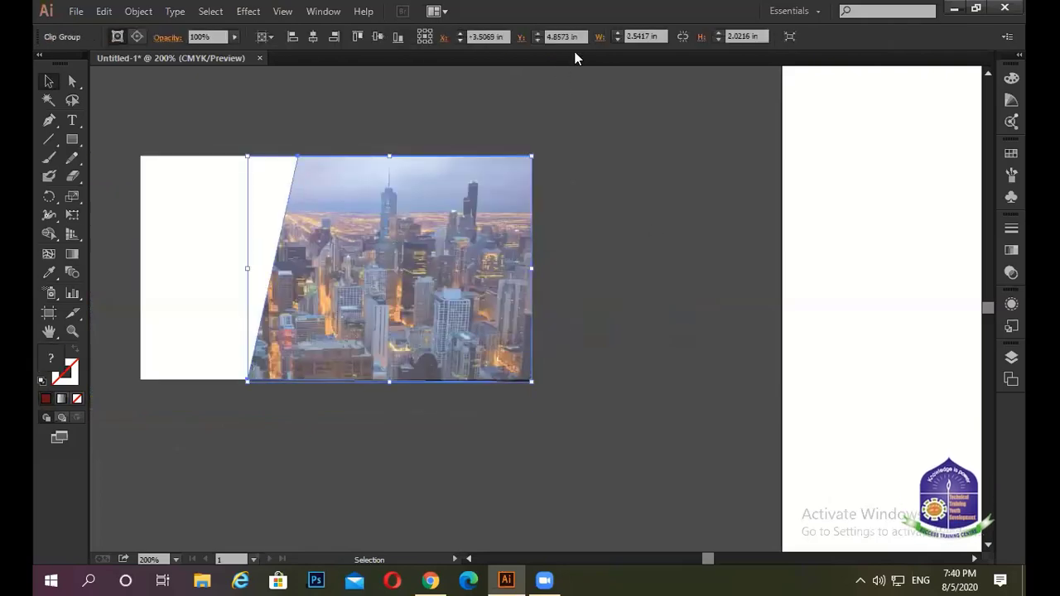
{"action": "left_click", "coordinate": [611, 141]}
{"action": "left_click", "coordinate": [436, 242]}
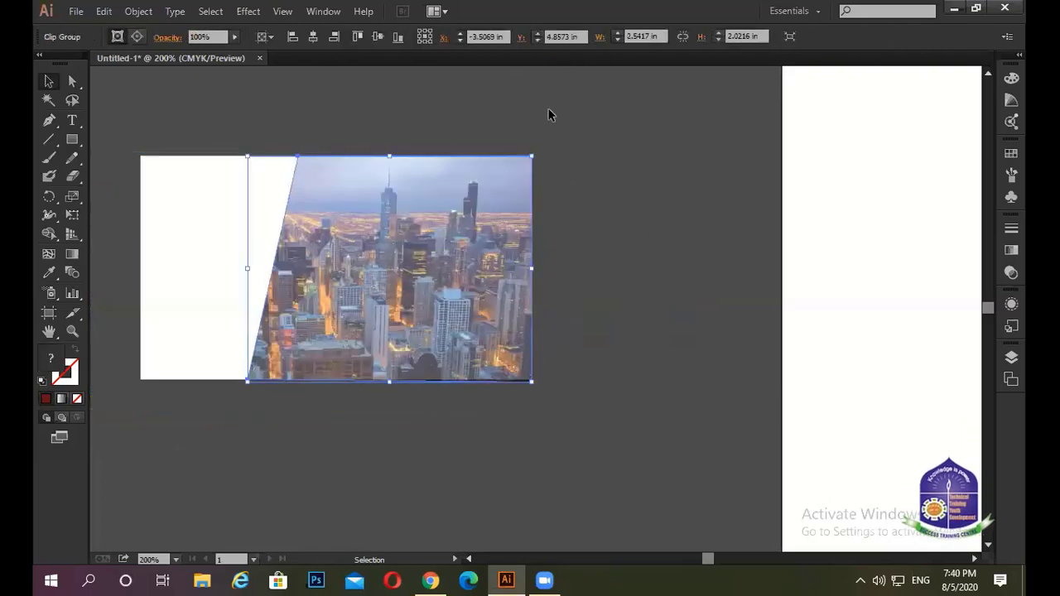
{"action": "left_click", "coordinate": [612, 160]}
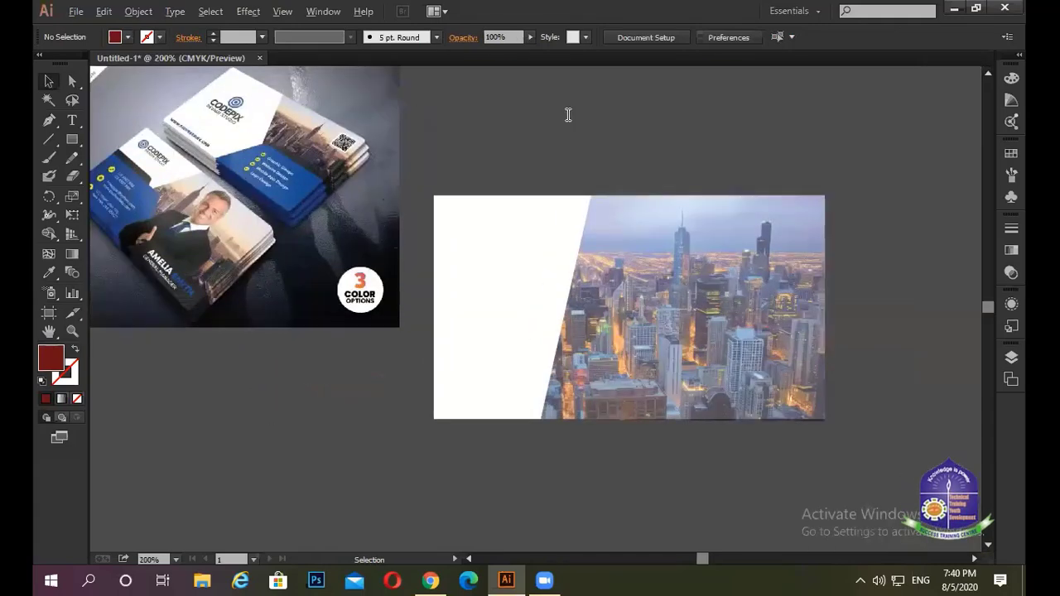
Search Google for 'png logo' in a new Chrome tab and view Images results.
{"action": "key", "text": "alt+Tab"}
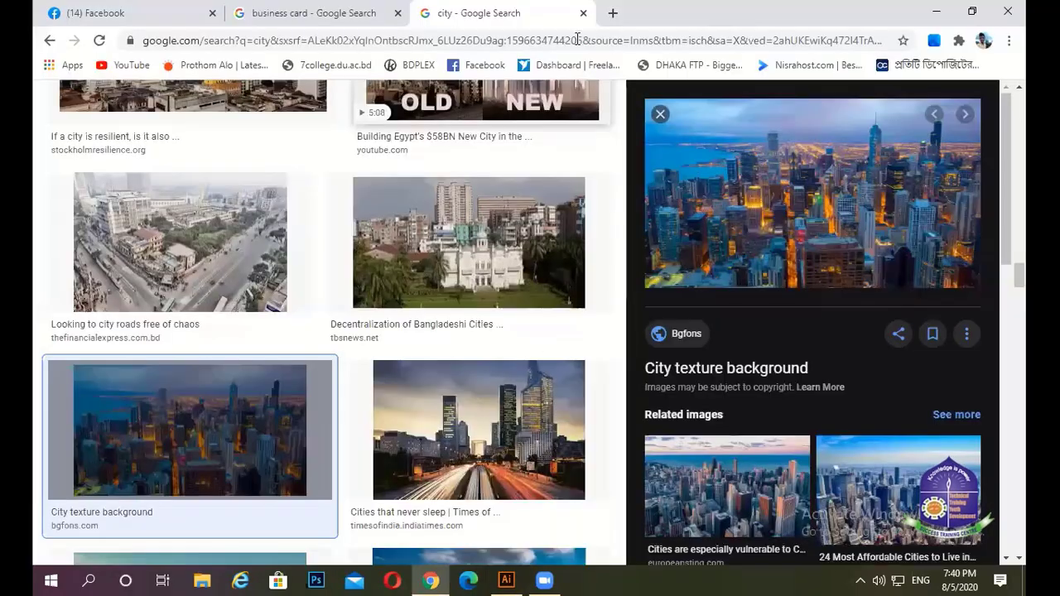
{"action": "key", "text": "ctrl+t"}
{"action": "type", "text": "png logo"}
{"action": "key", "text": "Return"}
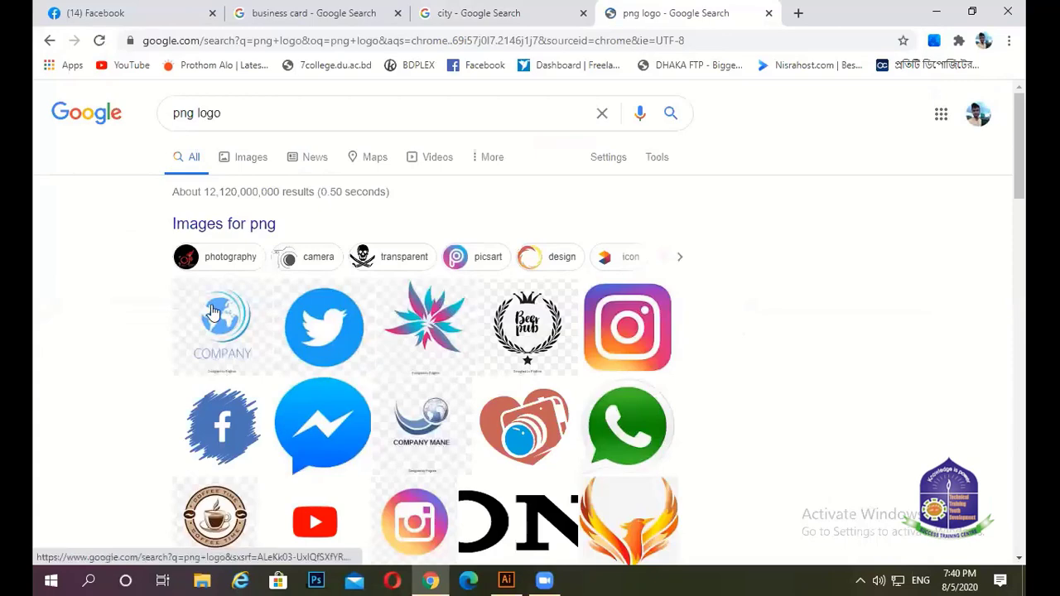
{"action": "scroll", "coordinate": [214, 311], "scroll_direction": "down", "scroll_amount": 2}
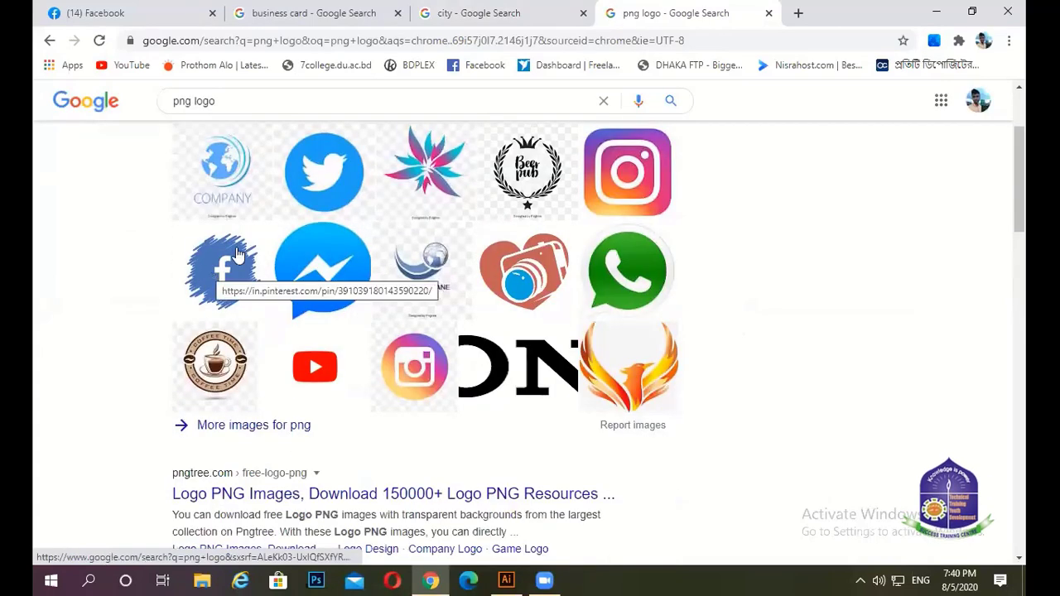
{"action": "left_click", "coordinate": [214, 170]}
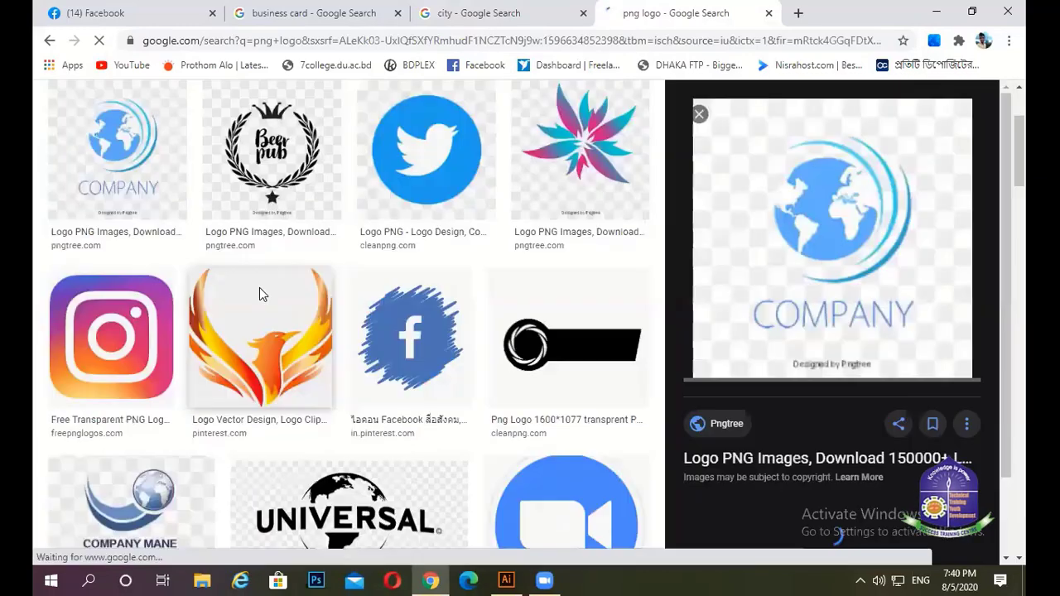
Copy the Beer pub logo image from the results.
{"action": "right_click", "coordinate": [260, 290]}
{"action": "left_click", "coordinate": [265, 171]}
{"action": "right_click", "coordinate": [265, 171]}
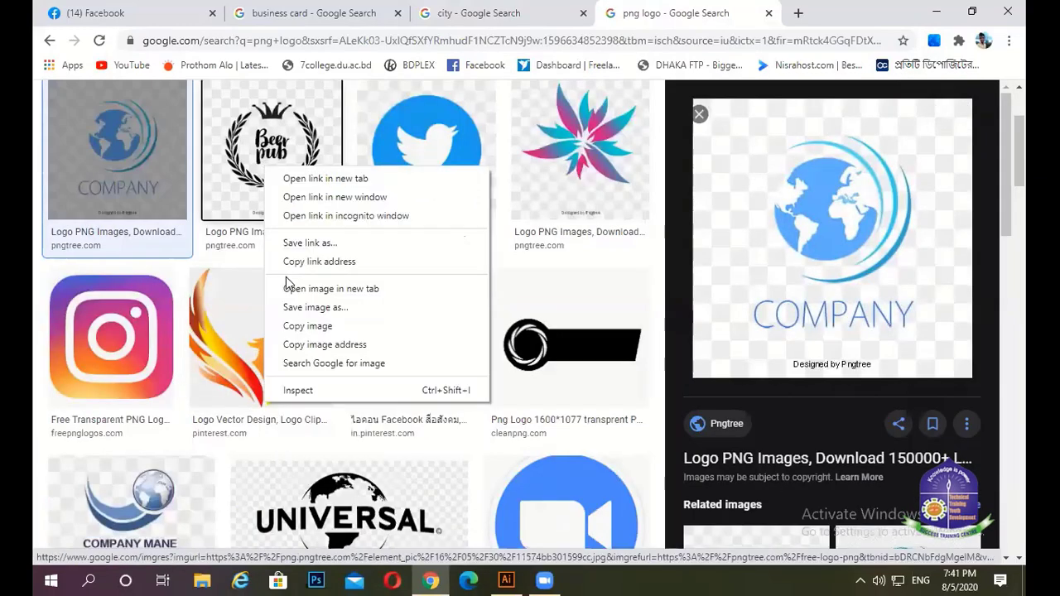
{"action": "left_click", "coordinate": [321, 327]}
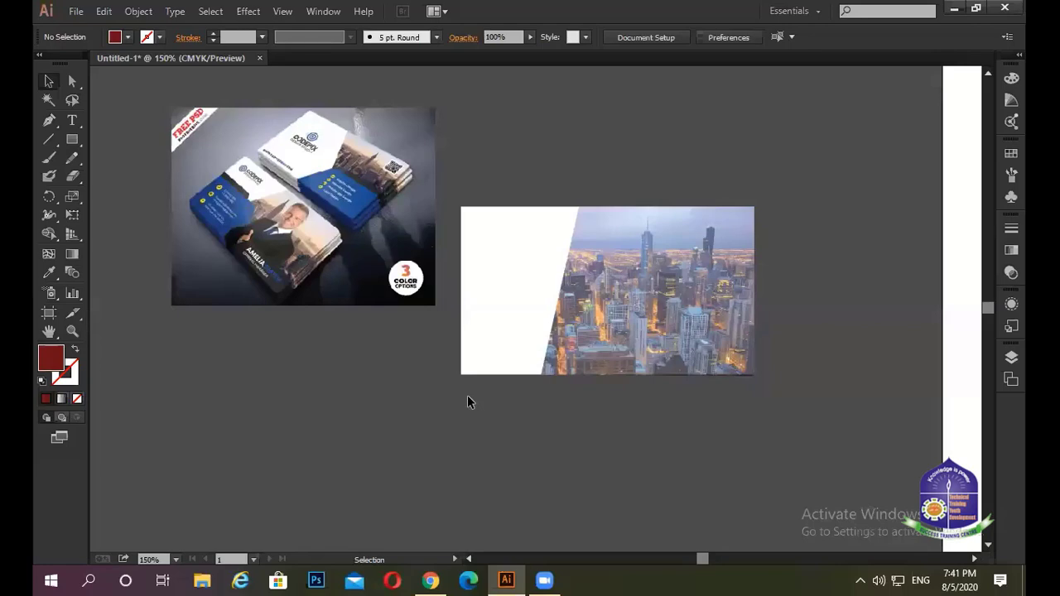
Paste the Beer pub logo into Illustrator and move it down-left.
{"action": "key", "text": "ctrl+v"}
{"action": "left_click_drag", "start_coordinate": [561, 308], "coordinate": [371, 438]}
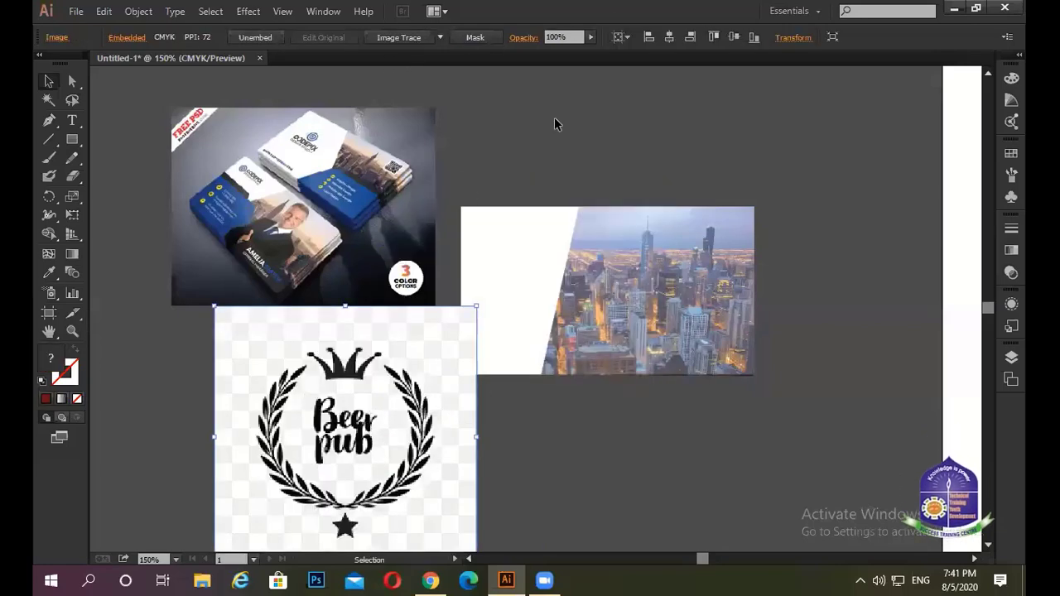
{"action": "left_click", "coordinate": [530, 182]}
{"action": "scroll", "coordinate": [394, 317], "scroll_direction": "down", "scroll_amount": 3}
{"action": "left_click_drag", "start_coordinate": [394, 318], "coordinate": [328, 393]}
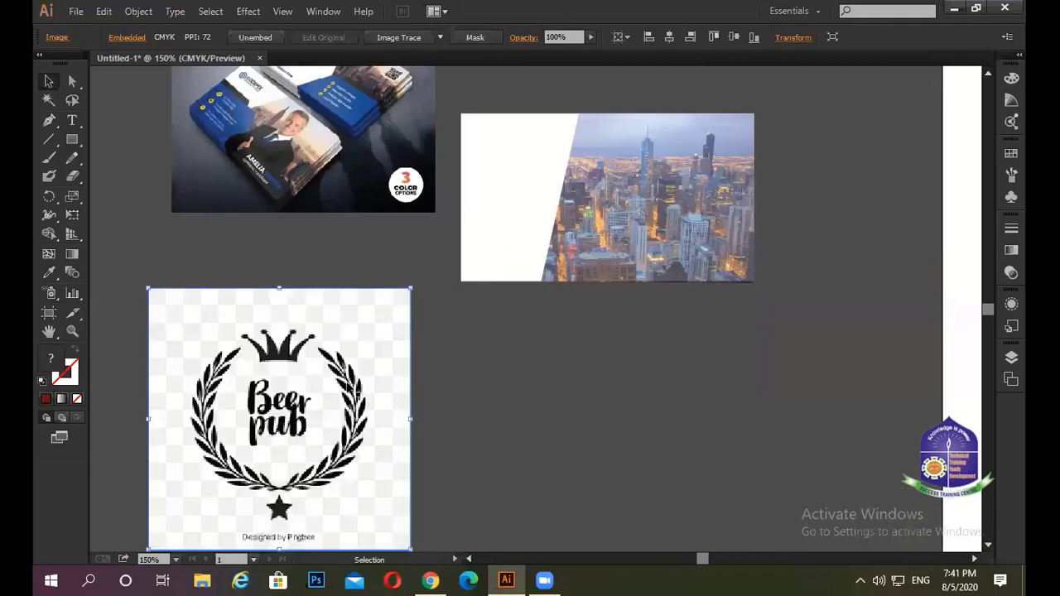
Image Trace and expand the logo, ungroup it, and delete its white background box.
{"action": "left_click", "coordinate": [397, 37]}
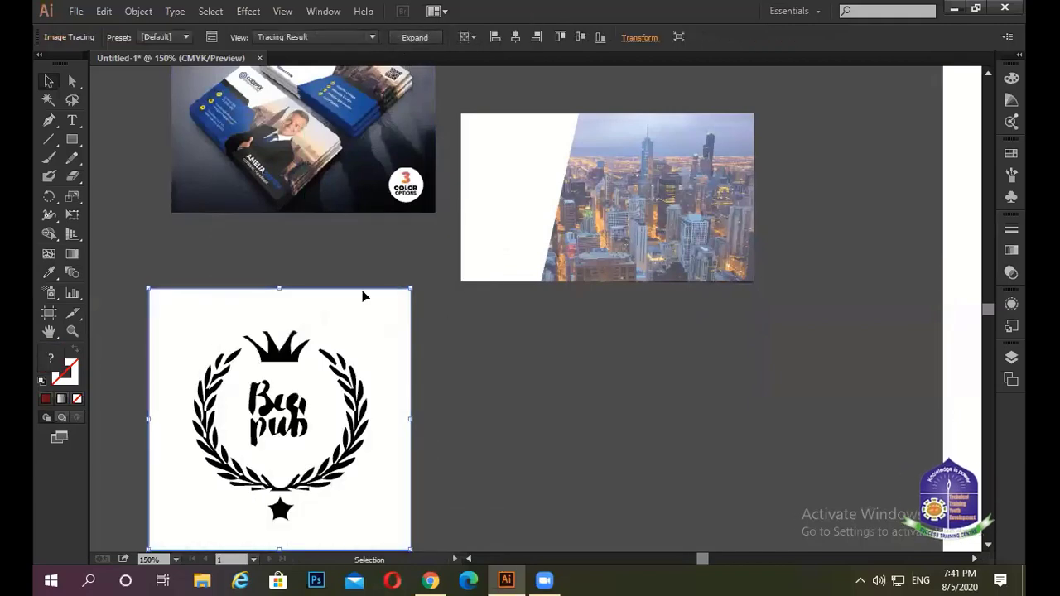
{"action": "left_click", "coordinate": [416, 39]}
{"action": "left_click", "coordinate": [438, 357]}
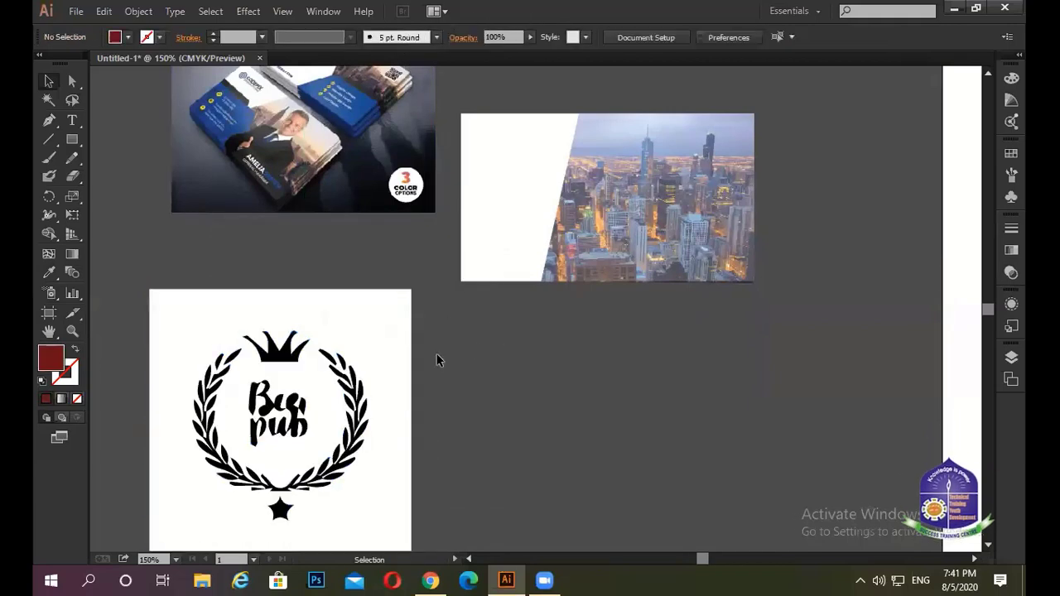
{"action": "right_click", "coordinate": [349, 316]}
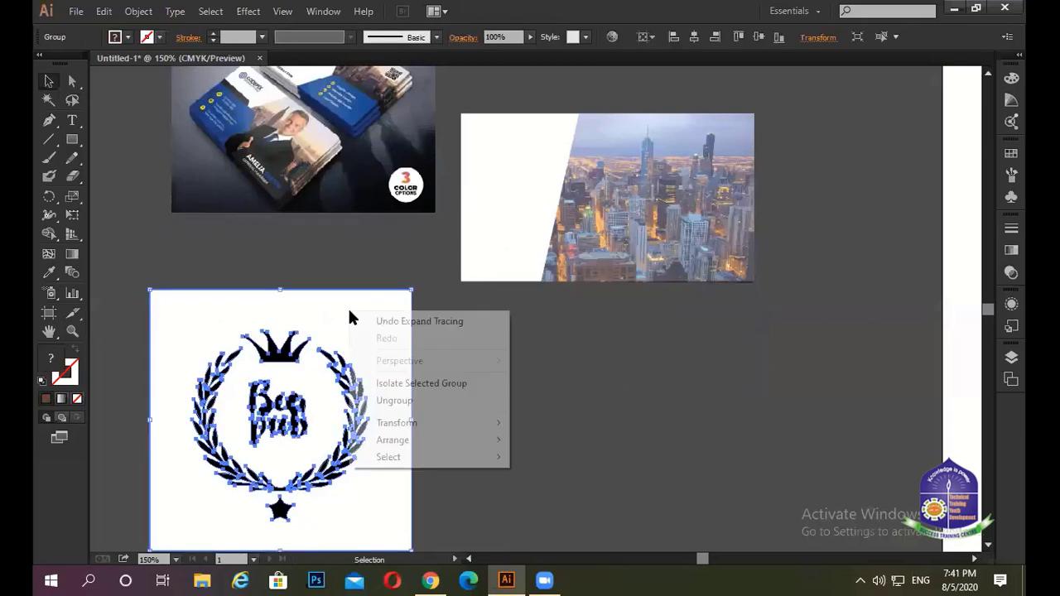
{"action": "left_click", "coordinate": [420, 401]}
{"action": "left_click", "coordinate": [447, 382]}
{"action": "left_click_drag", "start_coordinate": [381, 352], "coordinate": [649, 420]}
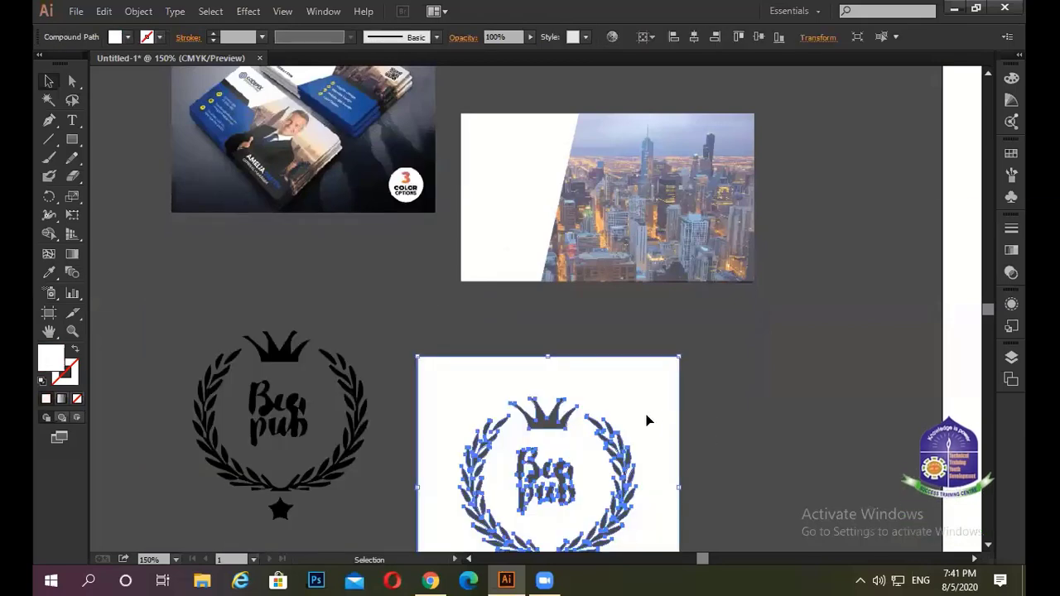
{"action": "key", "text": "Delete"}
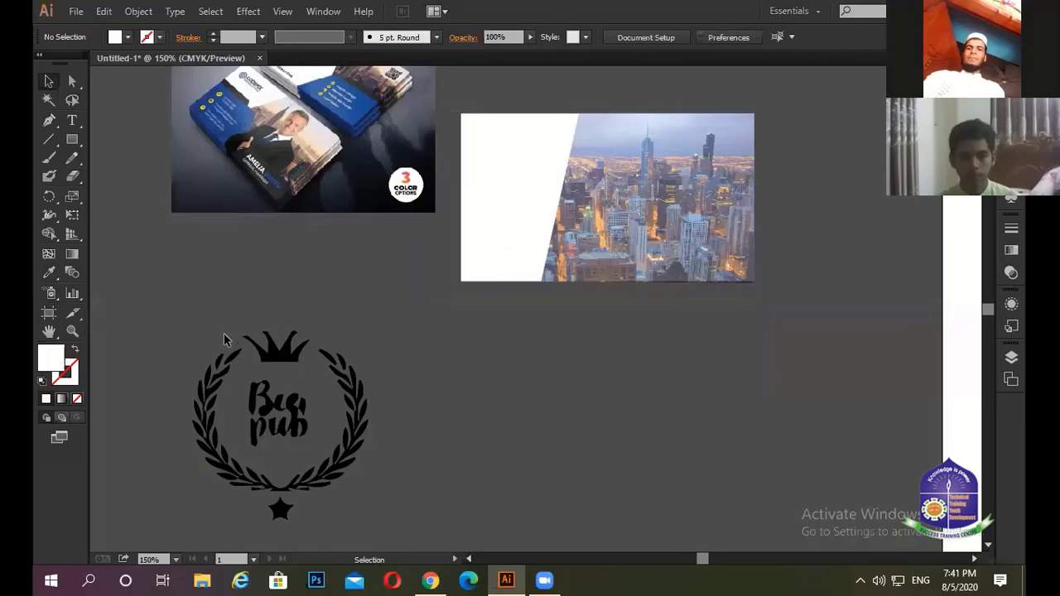
Scale the traced logo paths down from a corner handle.
{"action": "left_click_drag", "start_coordinate": [191, 332], "coordinate": [415, 497]}
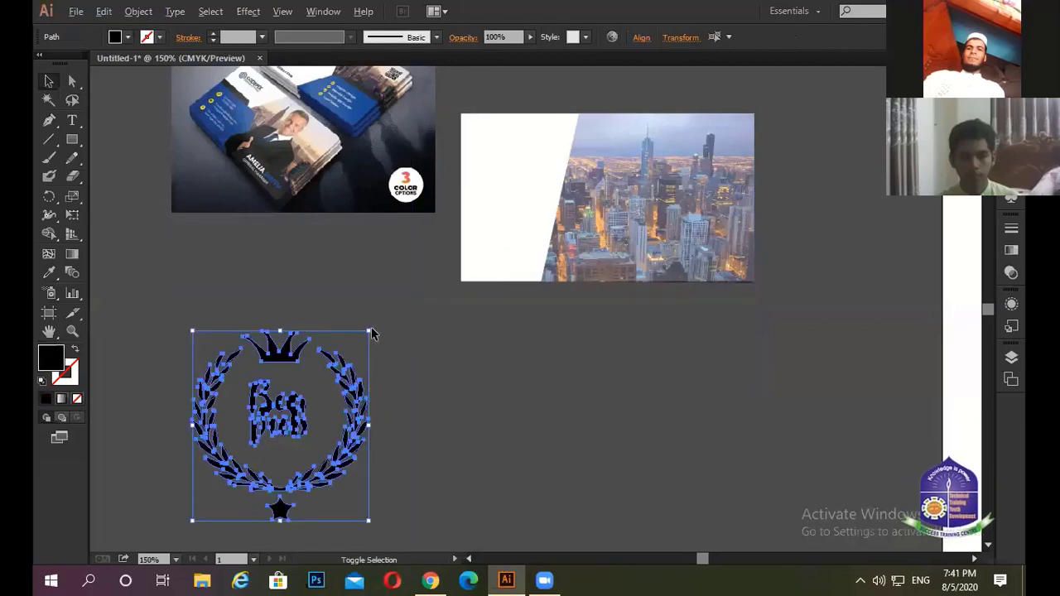
{"action": "mouse_move", "coordinate": [368, 333]}
{"action": "left_mouse_down"}
{"action": "mouse_move", "coordinate": [309, 395]}
{"action": "mouse_move", "coordinate": [530, 139]}
{"action": "left_mouse_up"}
{"action": "left_click", "coordinate": [191, 390]}
Shrink the Beer pub logo on the card to about half size.
{"action": "left_click", "coordinate": [308, 429]}
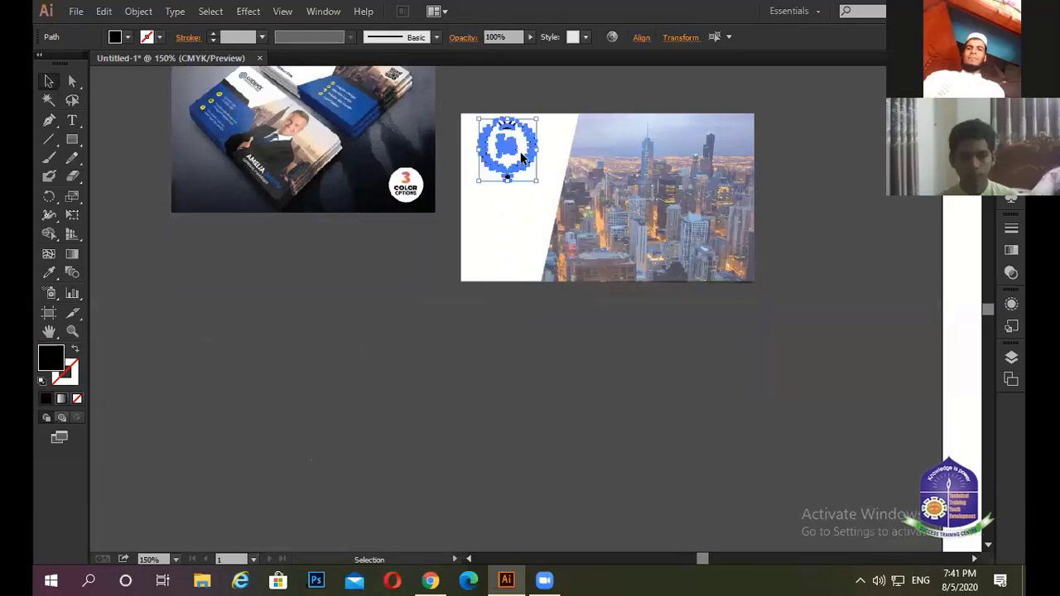
{"action": "scroll", "coordinate": [524, 151], "scroll_direction": "up", "scroll_amount": 2}
{"action": "scroll", "coordinate": [516, 237], "scroll_direction": "up", "scroll_amount": 2}
{"action": "scroll", "coordinate": [561, 335], "scroll_direction": "up", "scroll_amount": 1}
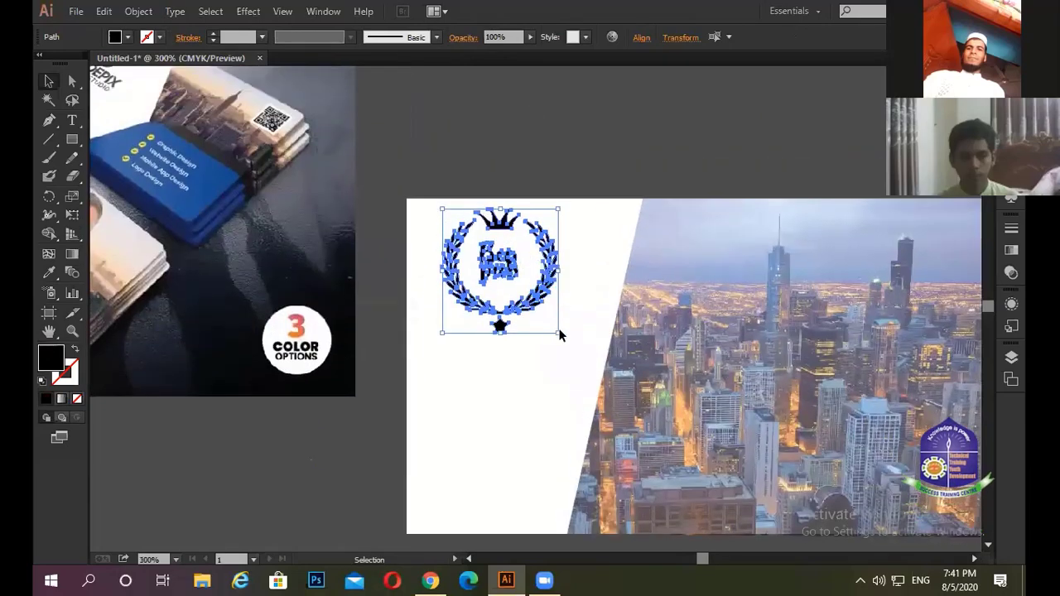
{"action": "left_click_drag", "start_coordinate": [559, 335], "coordinate": [527, 301]}
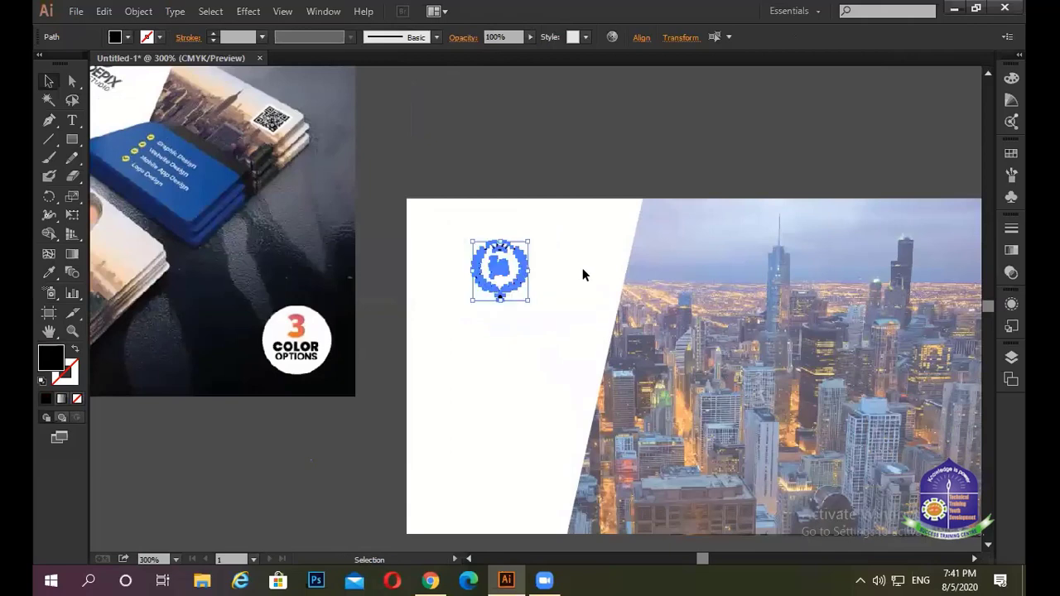
{"action": "mouse_move", "coordinate": [466, 190]}
{"action": "left_mouse_down"}
{"action": "mouse_move", "coordinate": [544, 300]}
{"action": "mouse_move", "coordinate": [526, 270]}
{"action": "mouse_move", "coordinate": [472, 229]}
{"action": "left_mouse_up"}
{"action": "left_click", "coordinate": [613, 193]}
{"action": "scroll", "coordinate": [613, 193], "scroll_direction": "down", "scroll_amount": 1}
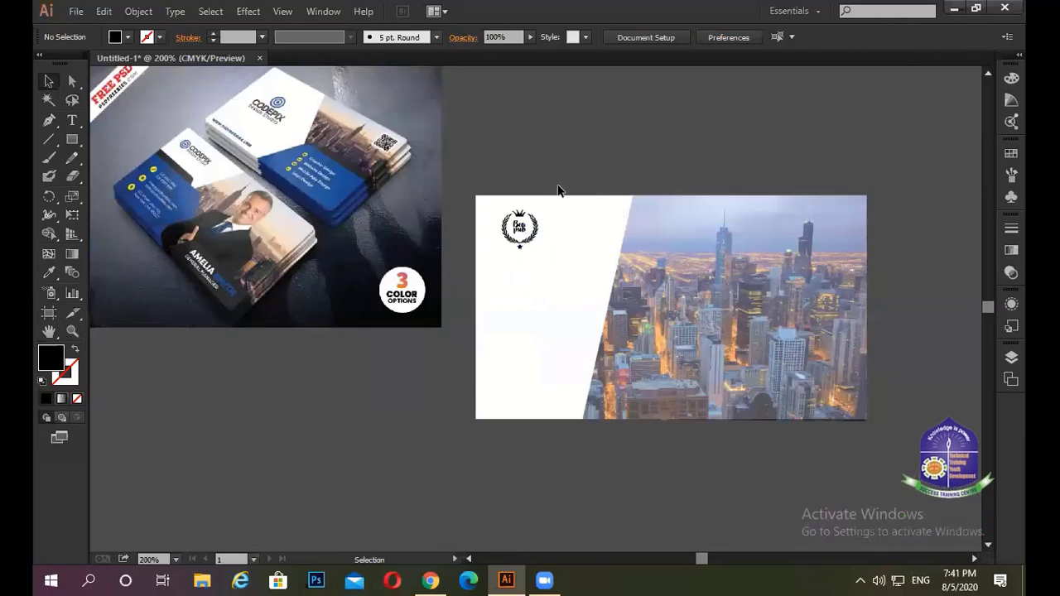
{"action": "left_click", "coordinate": [540, 242]}
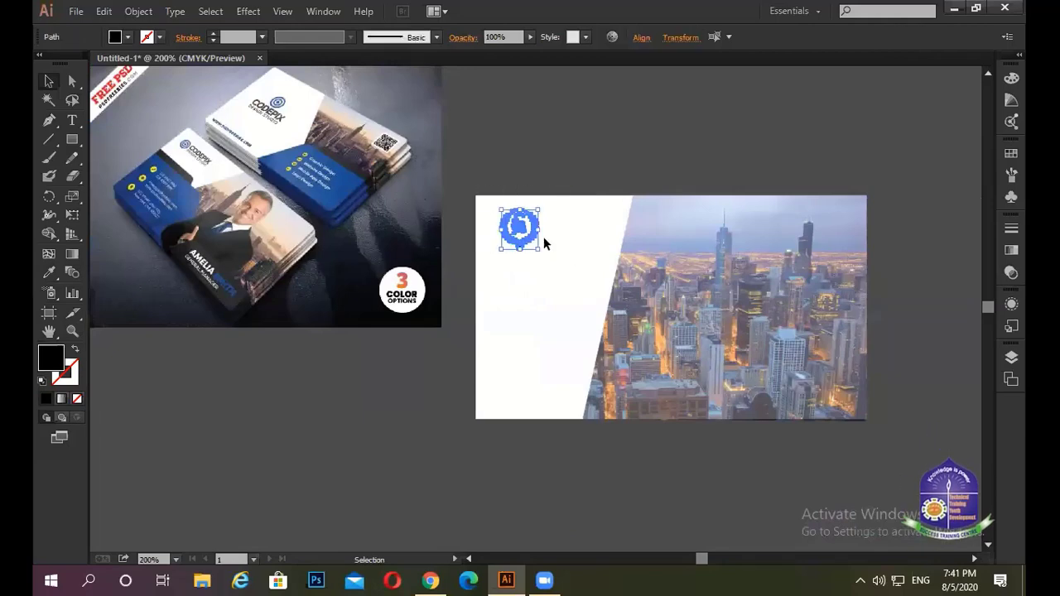
{"action": "left_click_drag", "start_coordinate": [539, 249], "coordinate": [530, 240]}
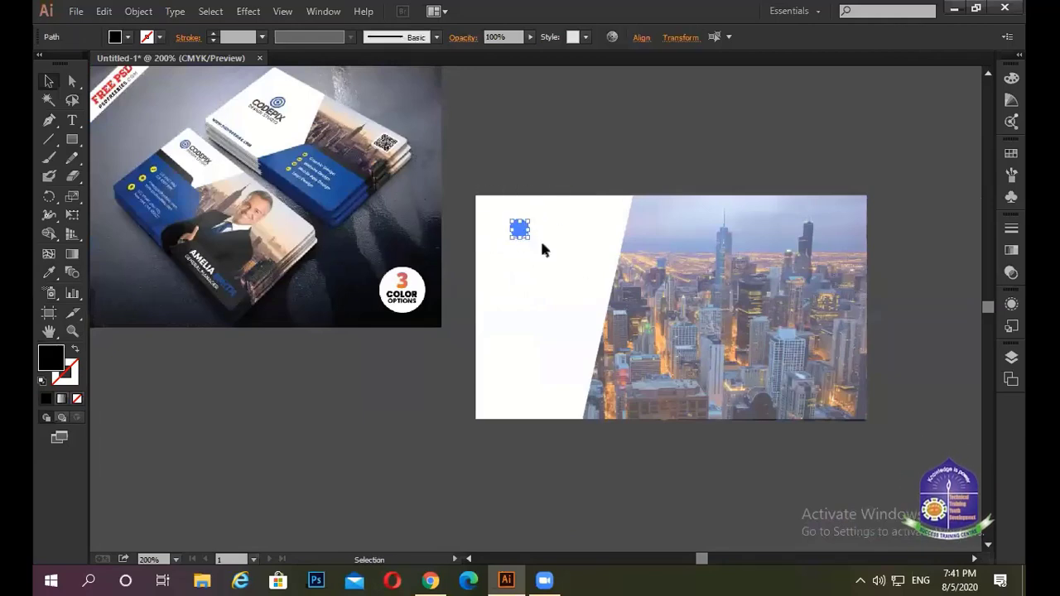
Move the small logo toward the card's top-left corner and view the whole card at 200%.
{"action": "key", "text": "ctrl+plus"}
{"action": "left_click", "coordinate": [440, 161]}
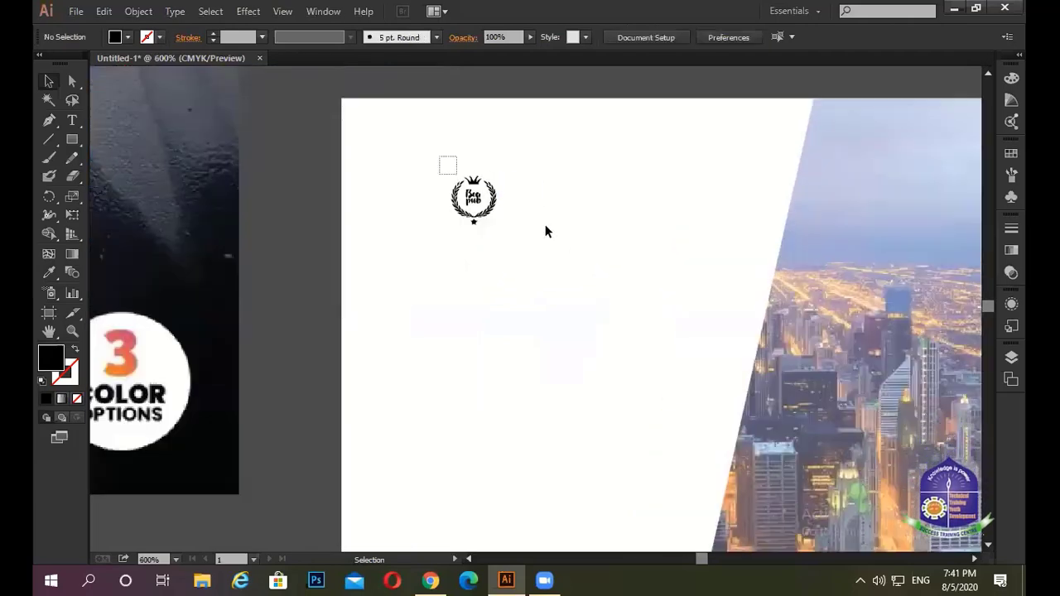
{"action": "left_click_drag", "start_coordinate": [447, 163], "coordinate": [509, 237]}
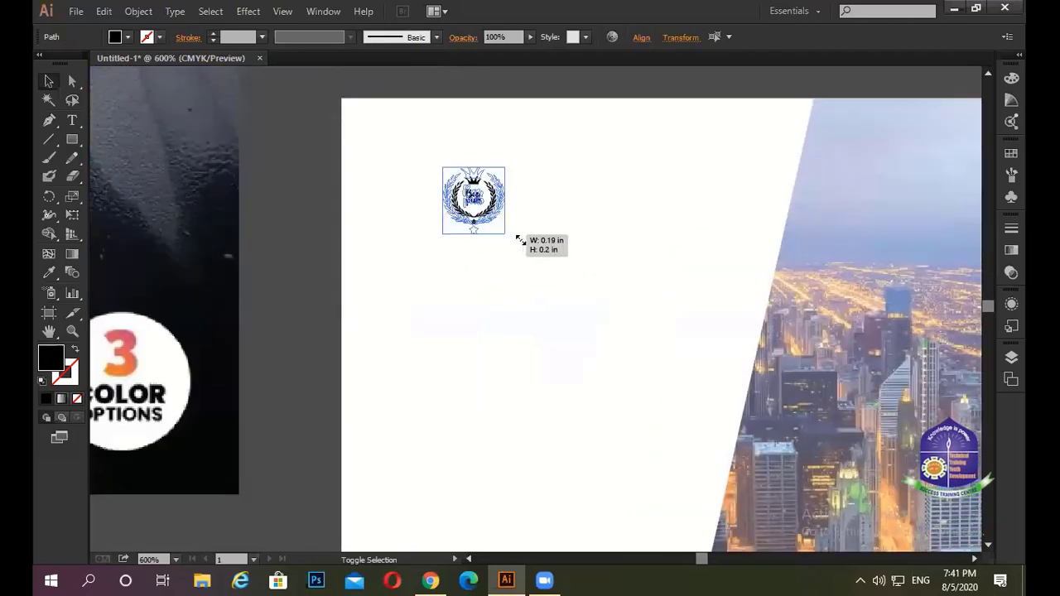
{"action": "left_click", "coordinate": [408, 122]}
{"action": "mouse_move", "coordinate": [408, 122]}
{"action": "left_mouse_down"}
{"action": "mouse_move", "coordinate": [513, 208]}
{"action": "mouse_move", "coordinate": [446, 182]}
{"action": "left_mouse_up"}
{"action": "left_click", "coordinate": [563, 242]}
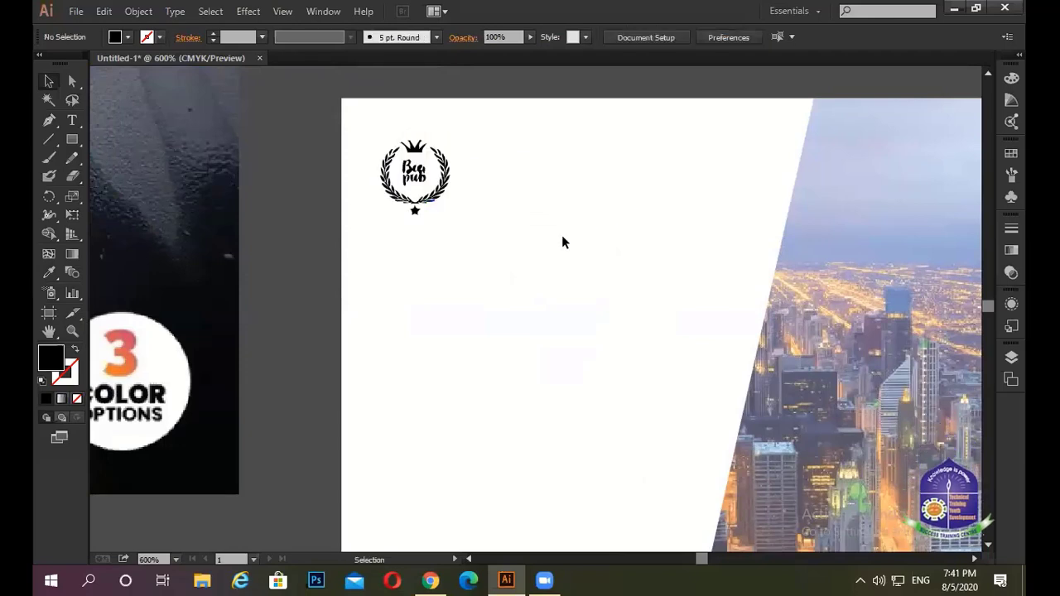
{"action": "scroll", "coordinate": [562, 242], "scroll_direction": "down", "scroll_amount": 2, "text": "alt"}
{"action": "scroll", "coordinate": [561, 241], "scroll_direction": "down", "scroll_amount": 1, "text": "alt"}
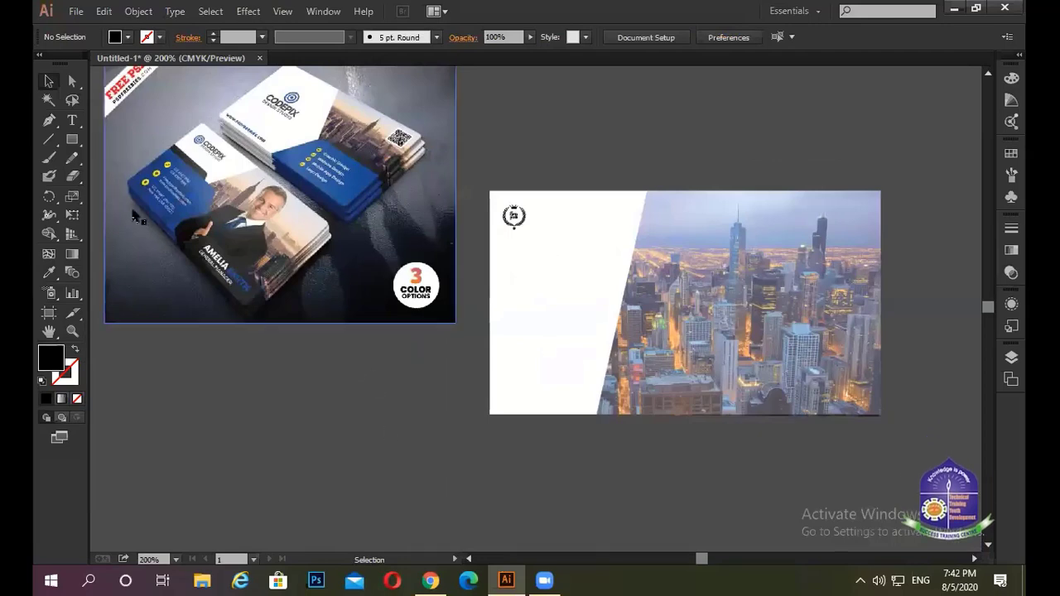
{"action": "scroll", "coordinate": [132, 214], "scroll_direction": "up", "scroll_amount": 1}
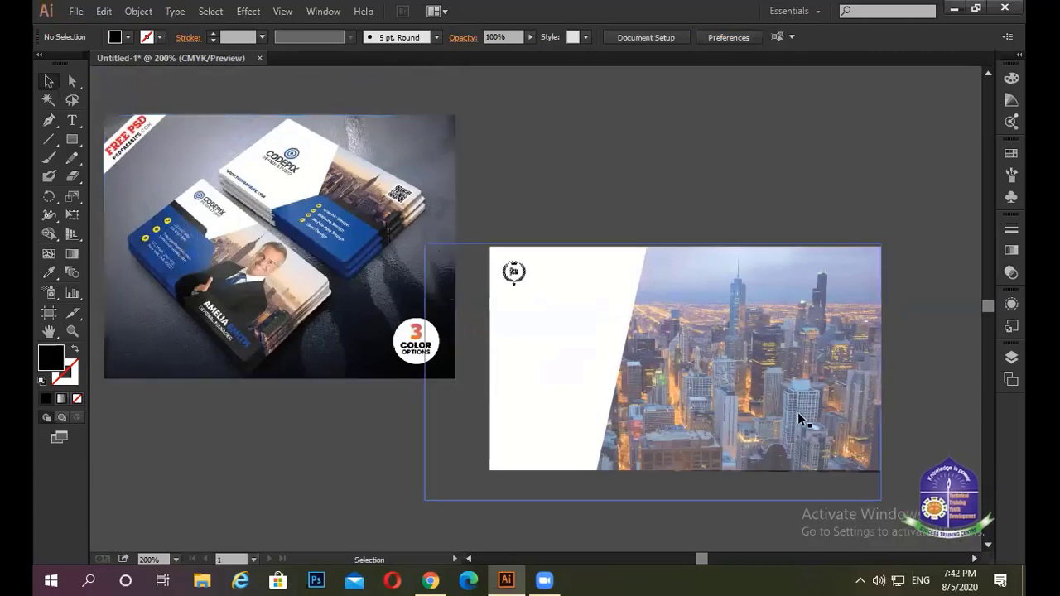
{"action": "scroll", "coordinate": [679, 348], "scroll_direction": "down", "scroll_amount": 1}
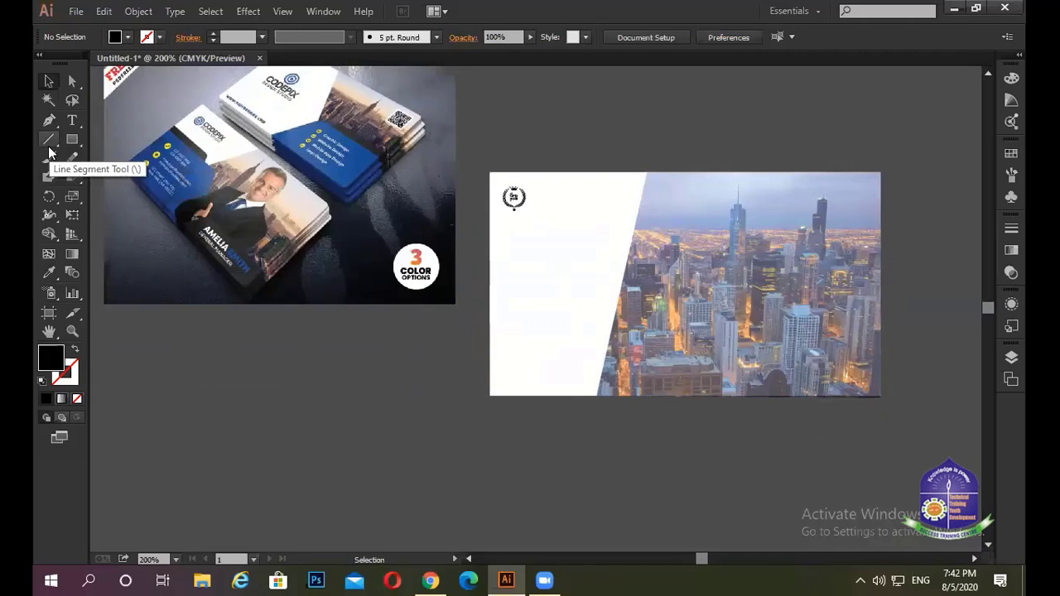
Draw a closed four-point black shape with the Pen tool across the card's lower left.
{"action": "left_click", "coordinate": [49, 119]}
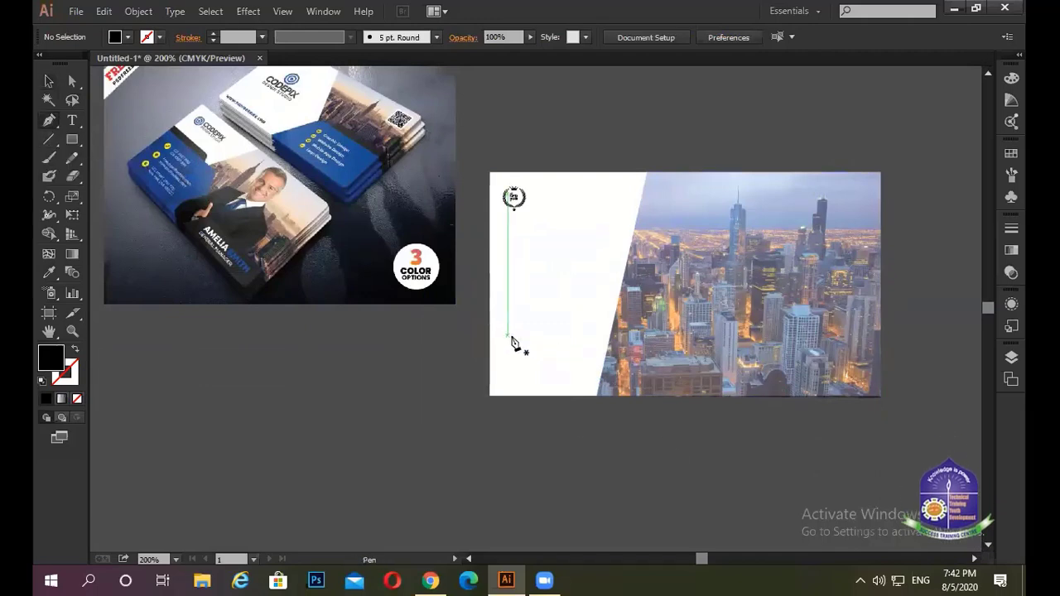
{"action": "left_click", "coordinate": [490, 316]}
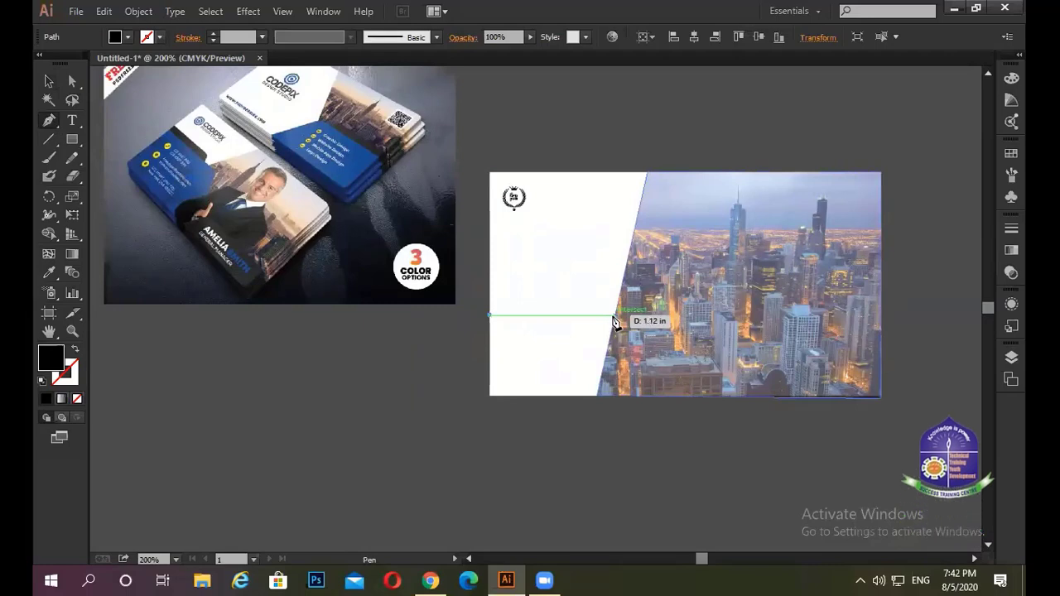
{"action": "left_click", "coordinate": [615, 317]}
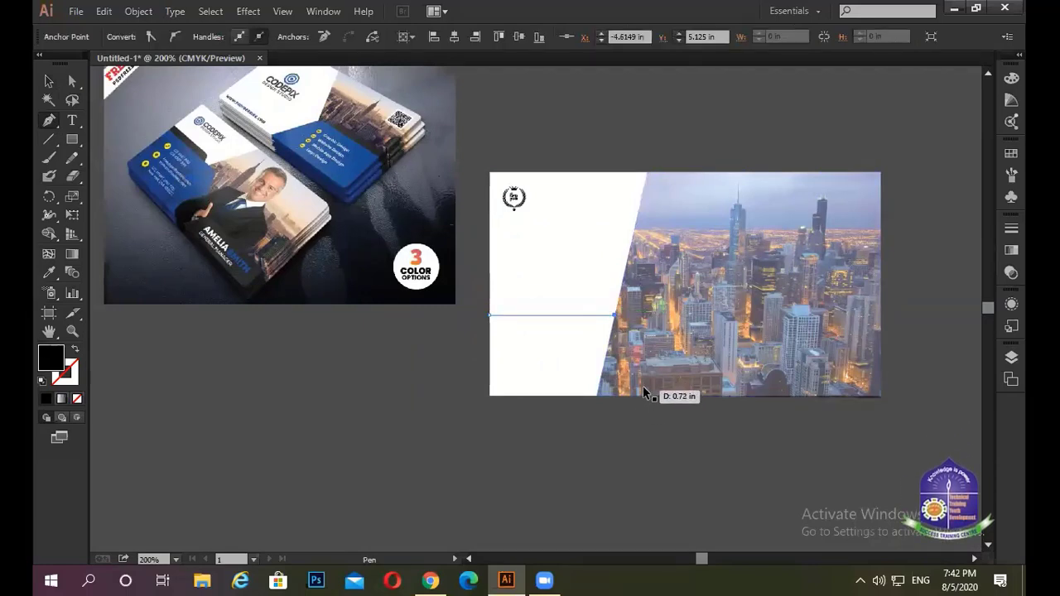
{"action": "key", "text": "ctrl+z"}
{"action": "scroll", "coordinate": [580, 331], "scroll_direction": "up", "scroll_amount": 1}
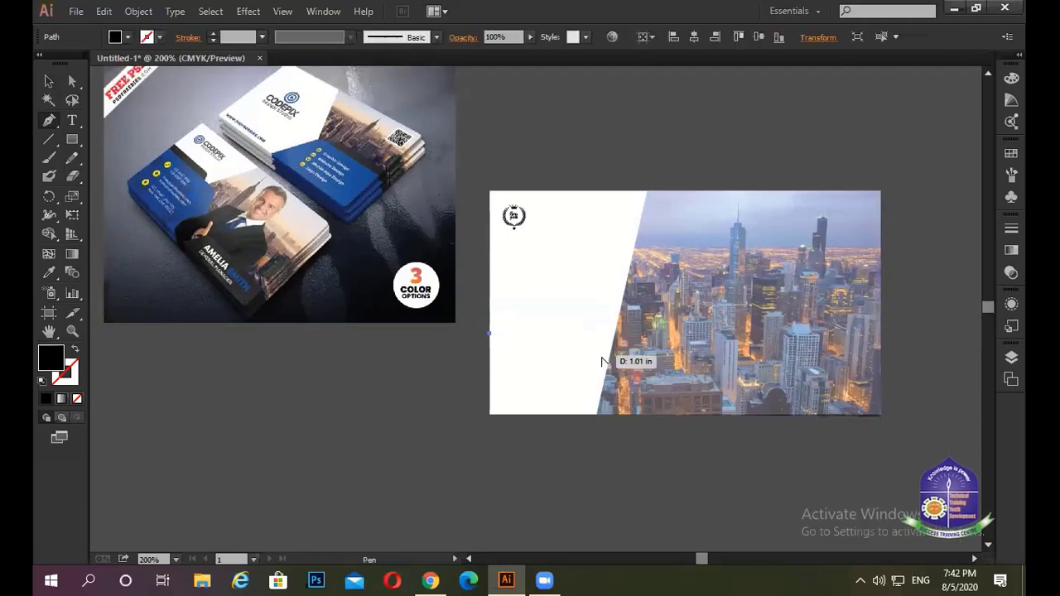
{"action": "scroll", "coordinate": [603, 362], "scroll_direction": "up", "scroll_amount": 1}
{"action": "scroll", "coordinate": [592, 347], "scroll_direction": "up", "scroll_amount": 1}
{"action": "left_click", "coordinate": [579, 309]}
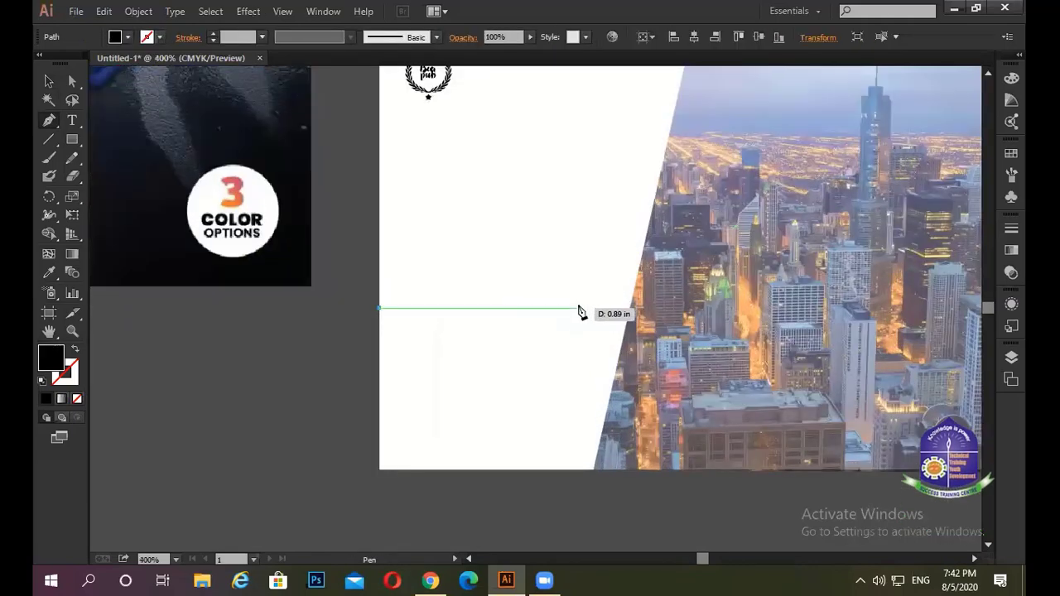
{"action": "left_click", "coordinate": [635, 470]}
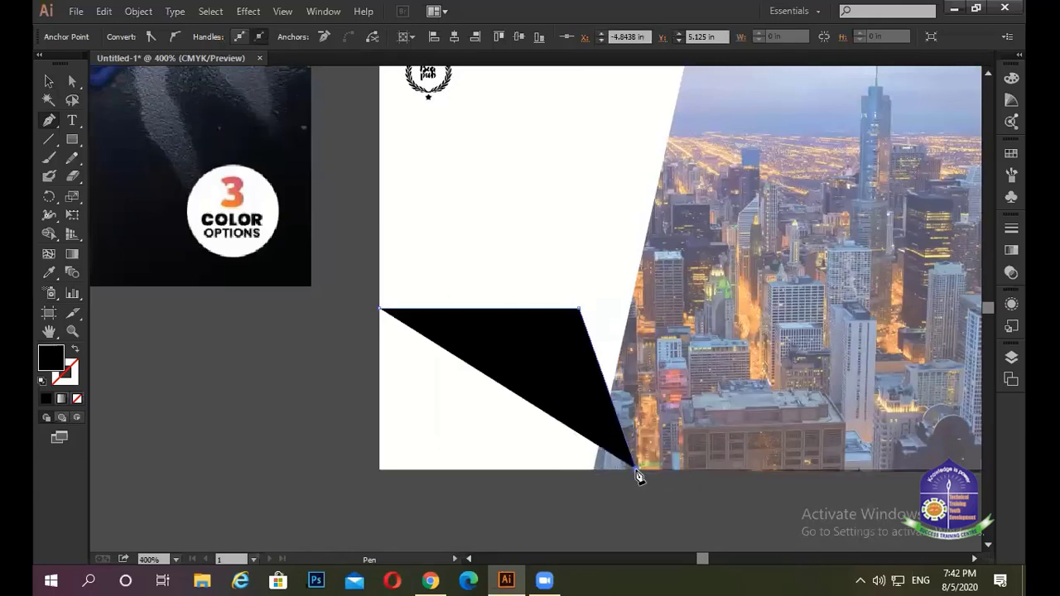
{"action": "left_click", "coordinate": [379, 470]}
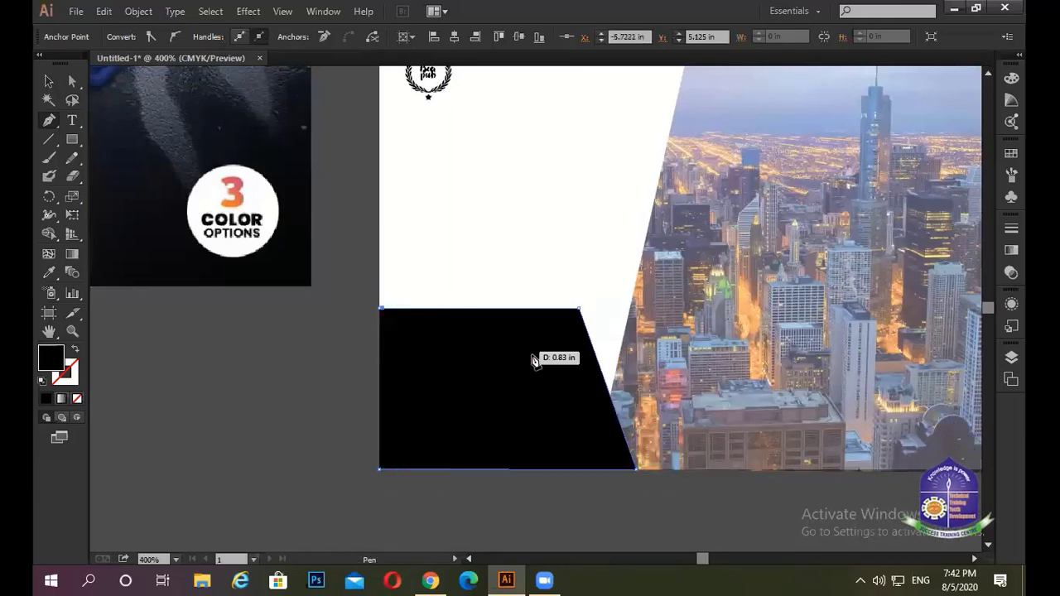
{"action": "left_click", "coordinate": [382, 309]}
{"action": "scroll", "coordinate": [649, 398], "scroll_direction": "down", "scroll_amount": 2}
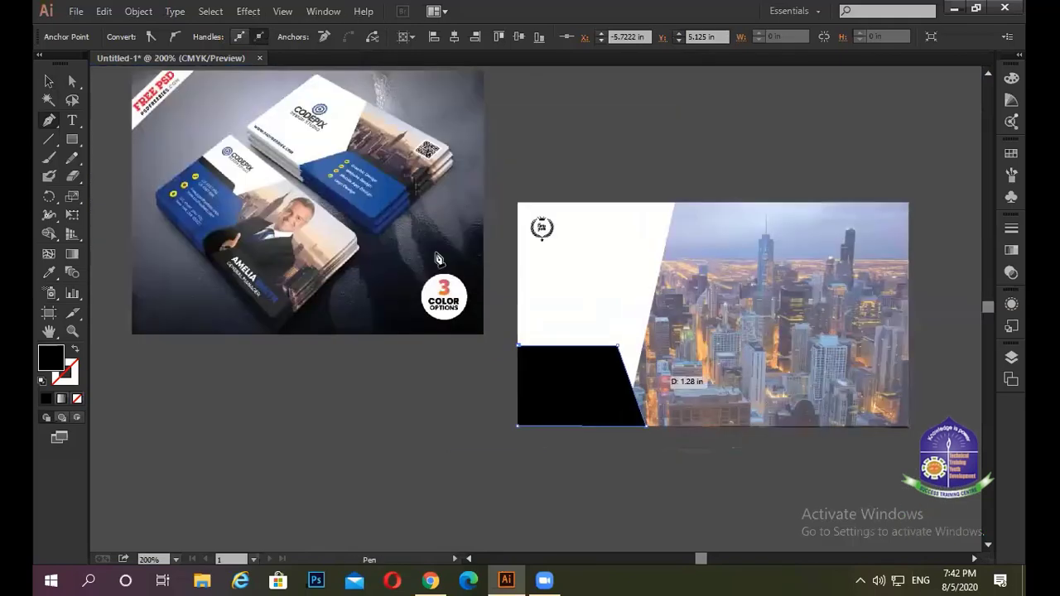
{"action": "scroll", "coordinate": [227, 194], "scroll_direction": "up", "scroll_amount": 2}
{"action": "scroll", "coordinate": [225, 193], "scroll_direction": "up", "scroll_amount": 1}
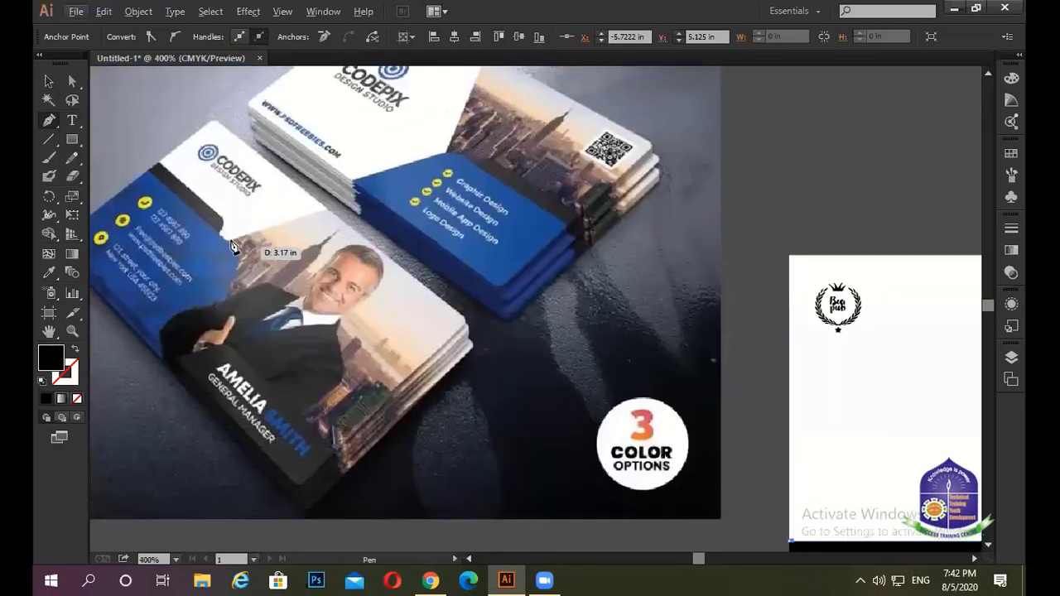
{"action": "scroll", "coordinate": [253, 255], "scroll_direction": "down", "scroll_amount": 3}
Round the black shape's top-right corner to 0.12 in using Direct Selection.
{"action": "key", "text": "a"}
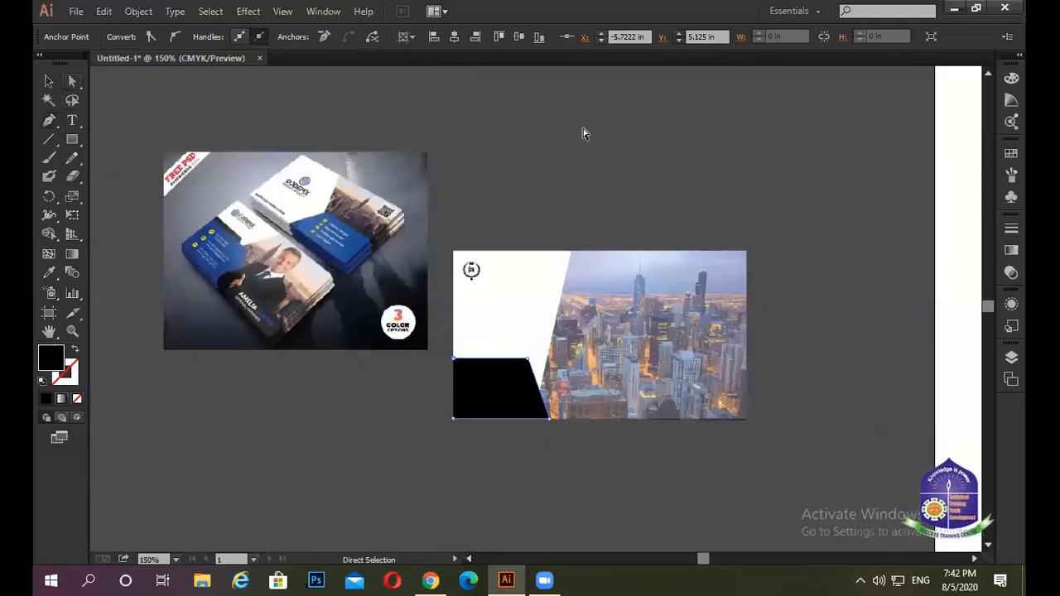
{"action": "left_click", "coordinate": [584, 130]}
{"action": "scroll", "coordinate": [540, 411], "scroll_direction": "up", "scroll_amount": 2}
{"action": "left_click", "coordinate": [515, 307]}
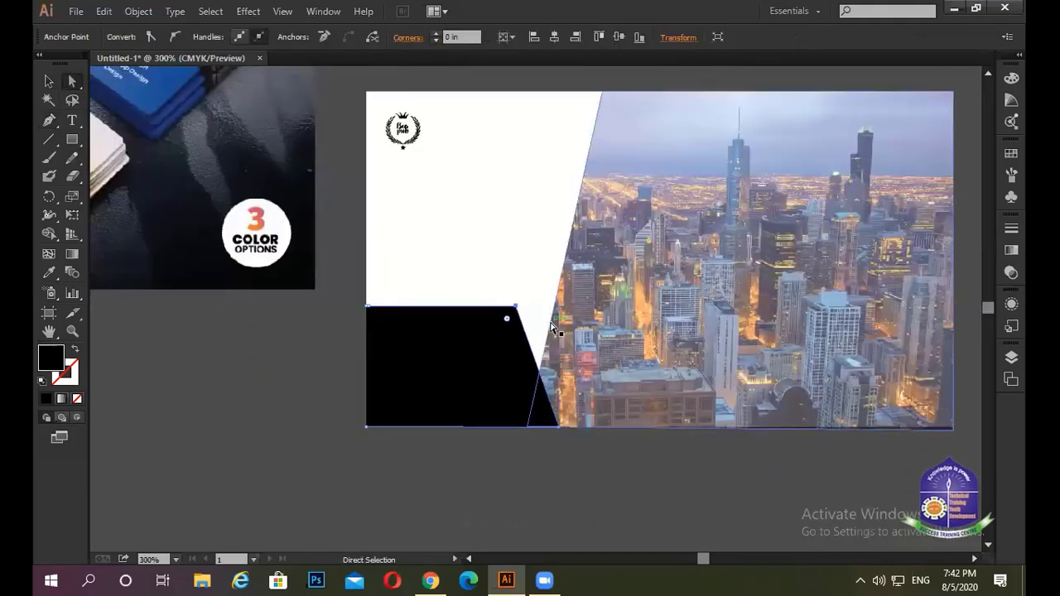
{"action": "left_click_drag", "start_coordinate": [502, 322], "coordinate": [500, 334]}
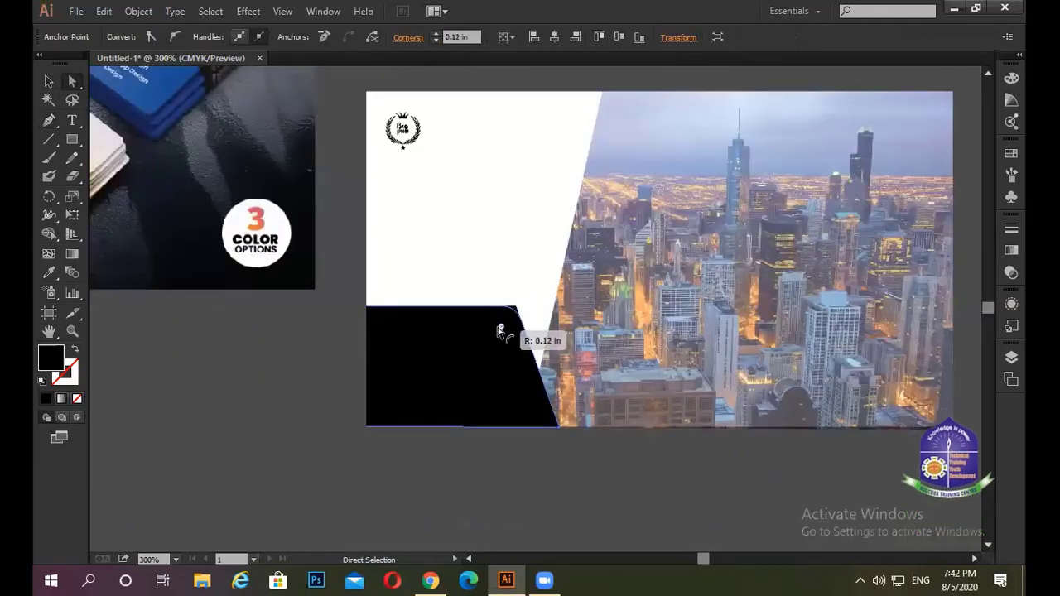
{"action": "left_click", "coordinate": [532, 495]}
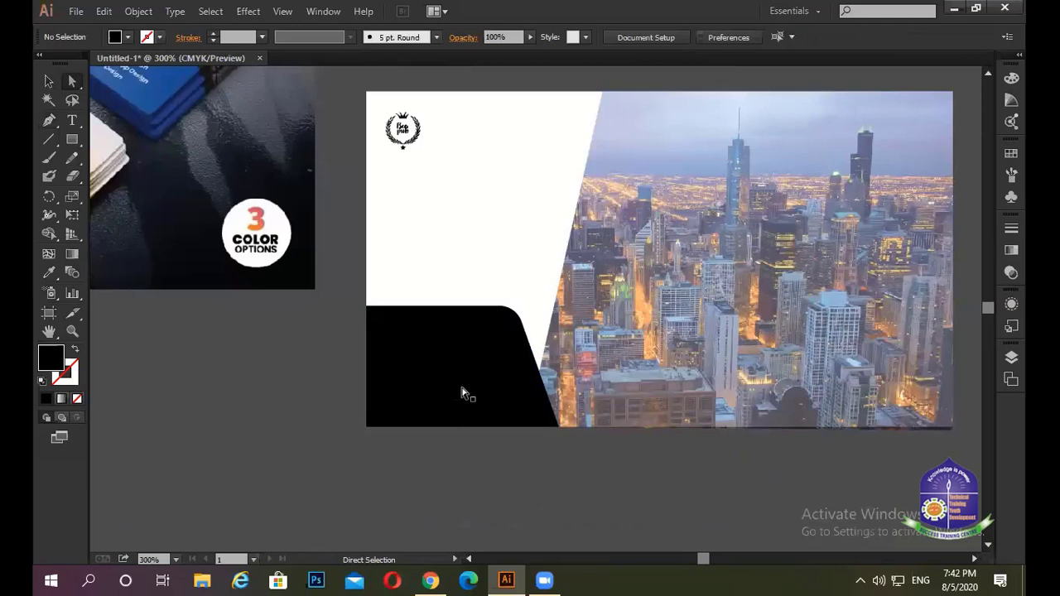
{"action": "scroll", "coordinate": [473, 414], "scroll_direction": "down", "scroll_amount": 2}
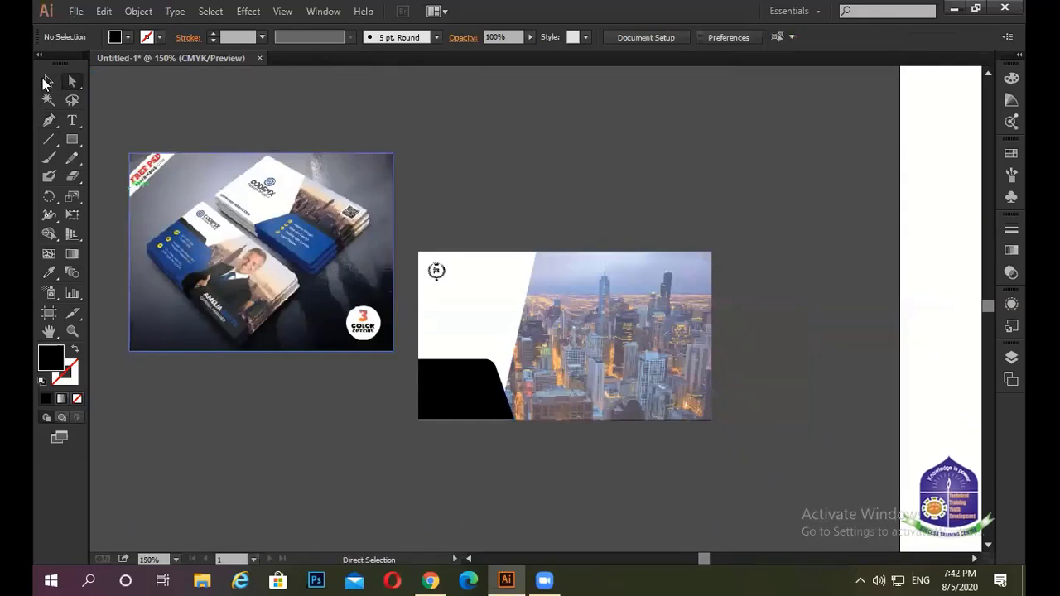
Duplicate the black shape just below itself and fill the copy with light grey.
{"action": "left_click", "coordinate": [48, 80]}
{"action": "left_click_drag", "start_coordinate": [514, 420], "coordinate": [553, 487]}
{"action": "left_click_drag", "start_coordinate": [491, 446], "coordinate": [507, 439]}
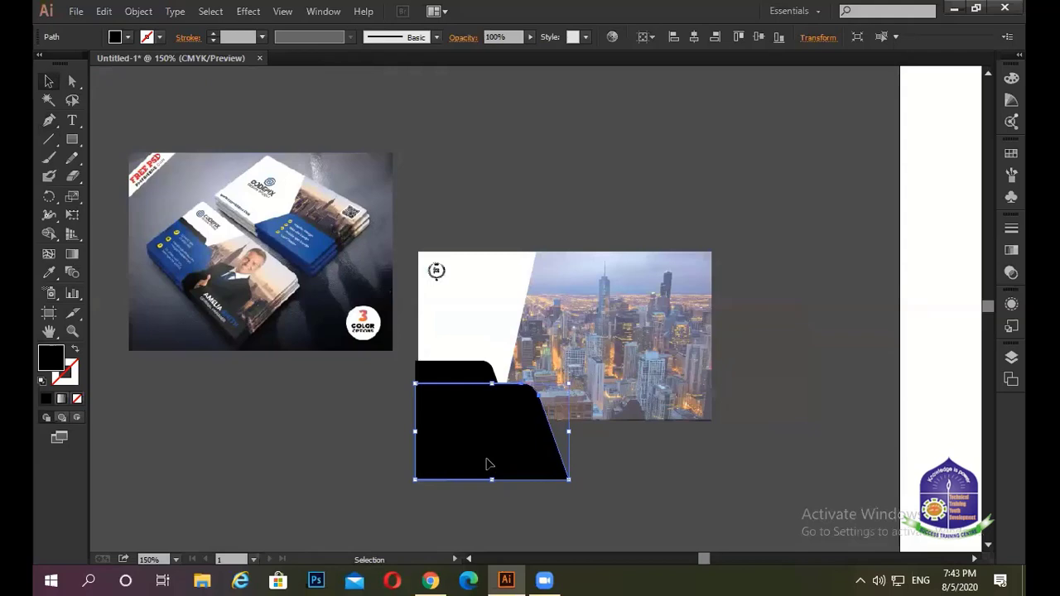
{"action": "double_click", "coordinate": [51, 359]}
{"action": "left_click", "coordinate": [400, 250]}
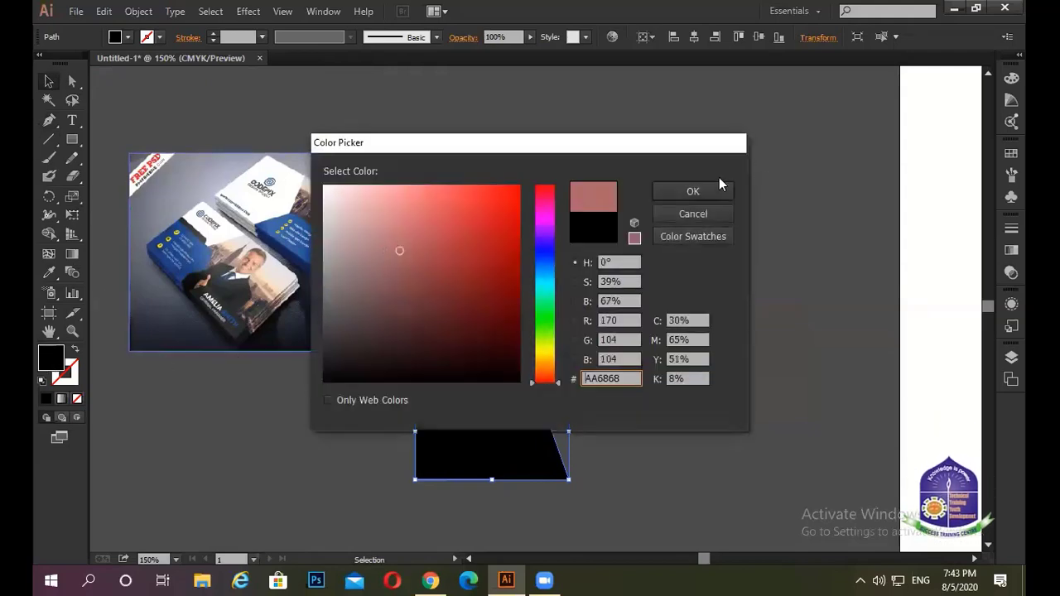
{"action": "left_click", "coordinate": [694, 199]}
{"action": "left_click", "coordinate": [732, 266]}
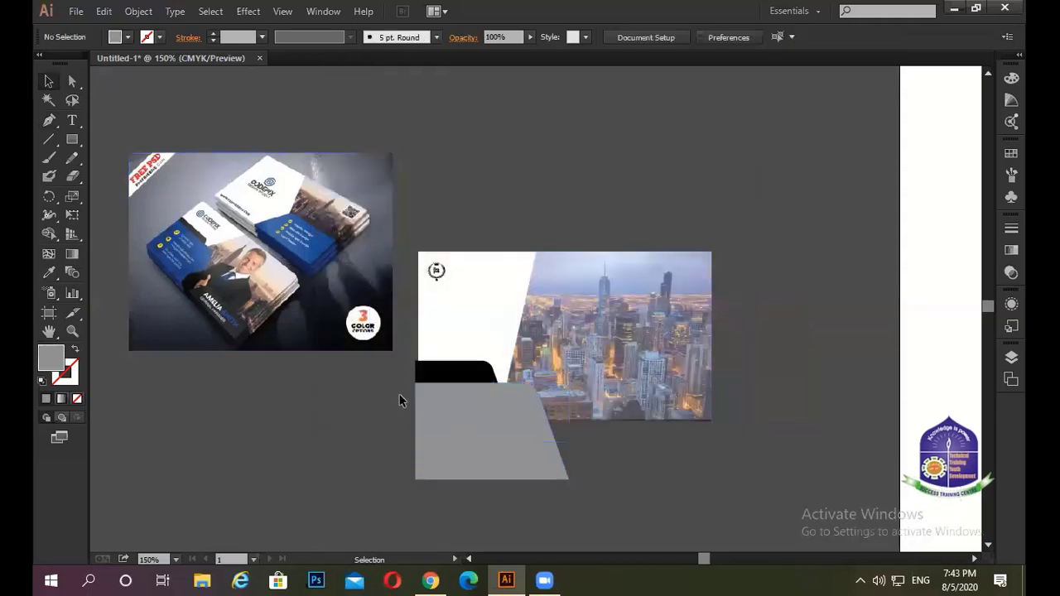
Adjust the black shape and line up the grey shape's left edge beneath it.
{"action": "left_click", "coordinate": [447, 377]}
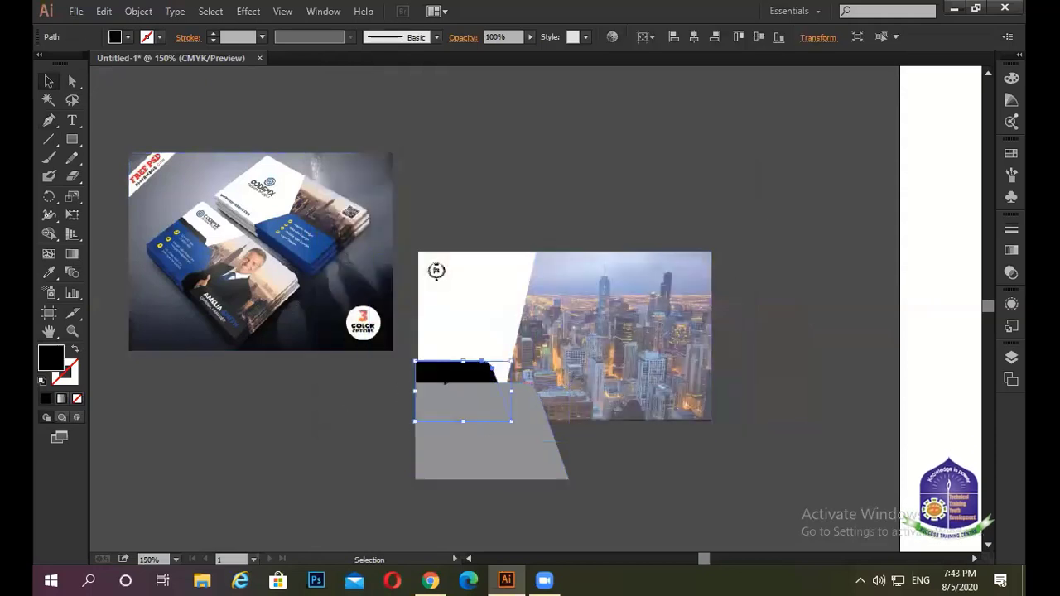
{"action": "left_click", "coordinate": [380, 424]}
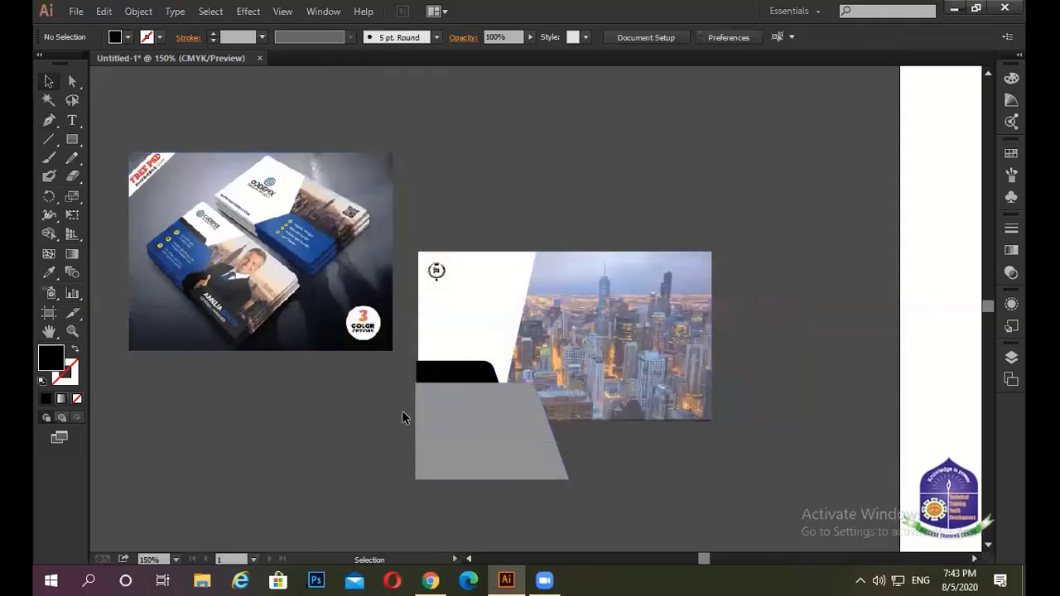
{"action": "scroll", "coordinate": [404, 410], "scroll_direction": "up", "scroll_amount": 1}
{"action": "scroll", "coordinate": [418, 409], "scroll_direction": "up", "scroll_amount": 4}
{"action": "scroll", "coordinate": [411, 293], "scroll_direction": "up", "scroll_amount": 1}
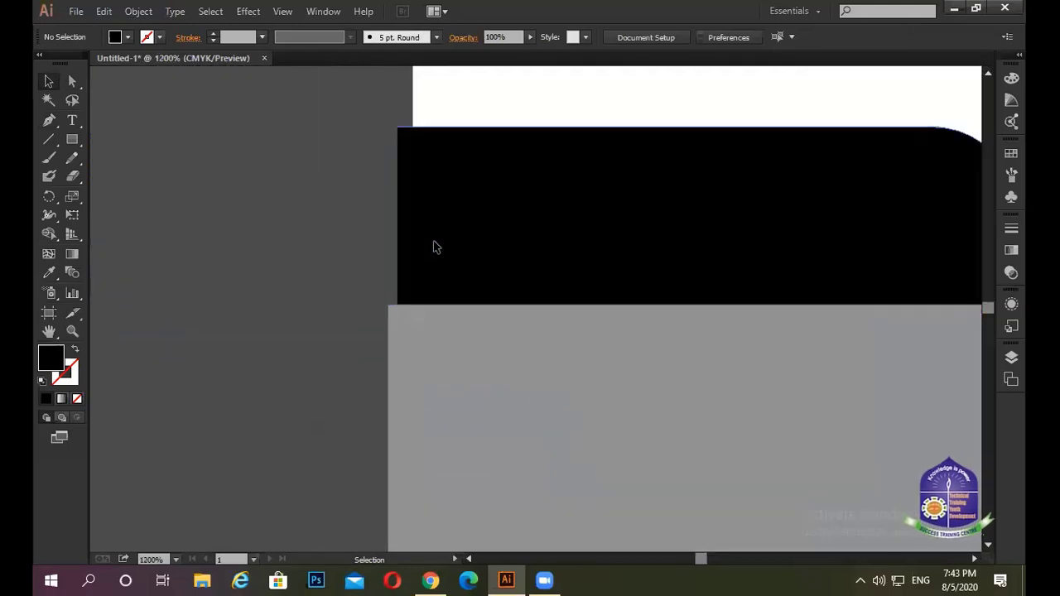
{"action": "left_click_drag", "start_coordinate": [436, 247], "coordinate": [447, 242]}
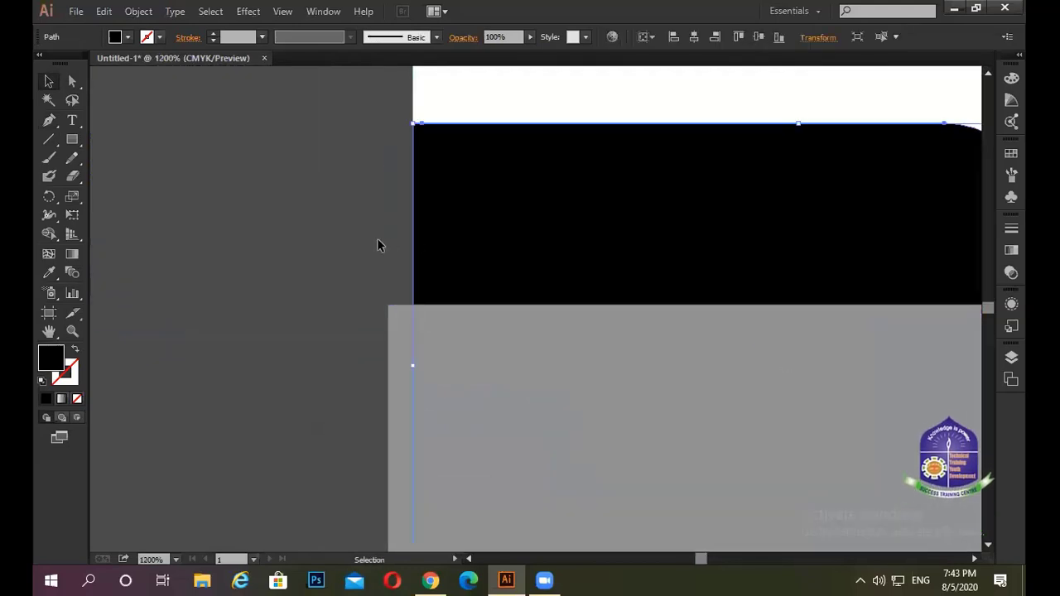
{"action": "left_click_drag", "start_coordinate": [546, 360], "coordinate": [573, 356]}
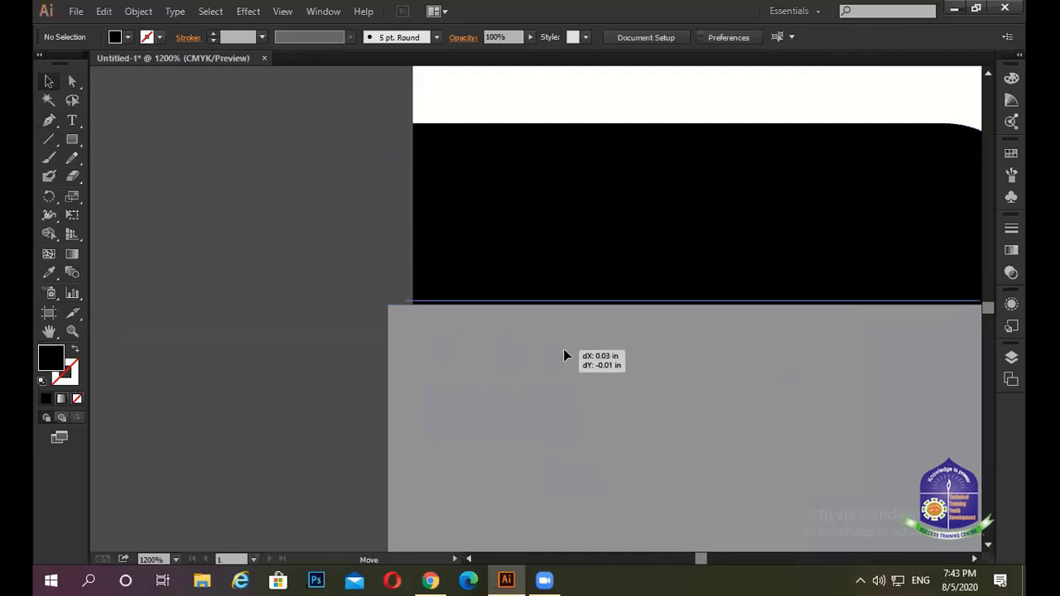
{"action": "left_click", "coordinate": [299, 282]}
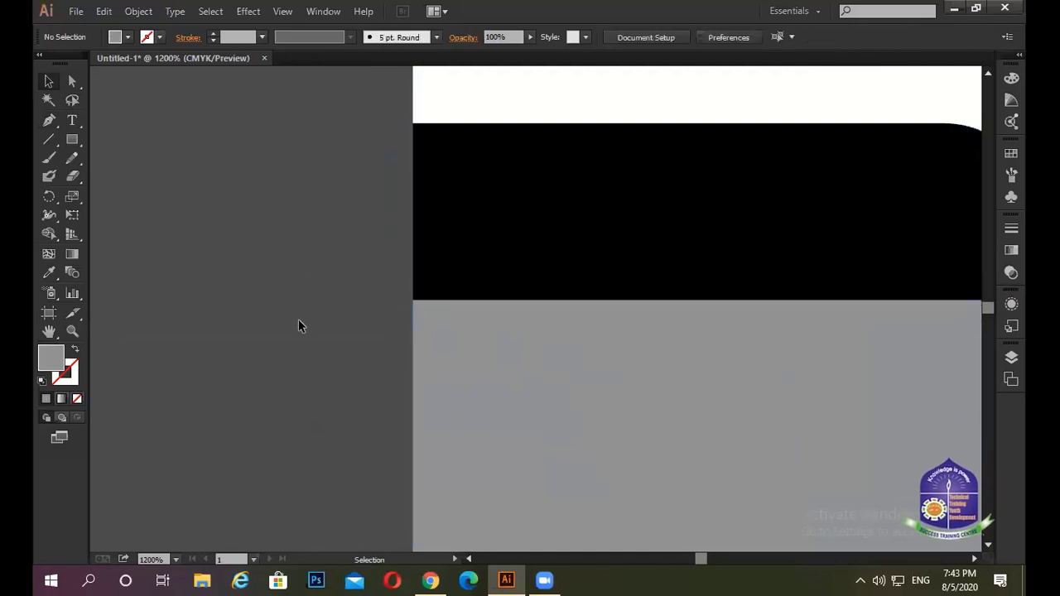
{"action": "scroll", "coordinate": [266, 177], "scroll_direction": "down", "scroll_amount": 5}
{"action": "left_click", "coordinate": [450, 324]}
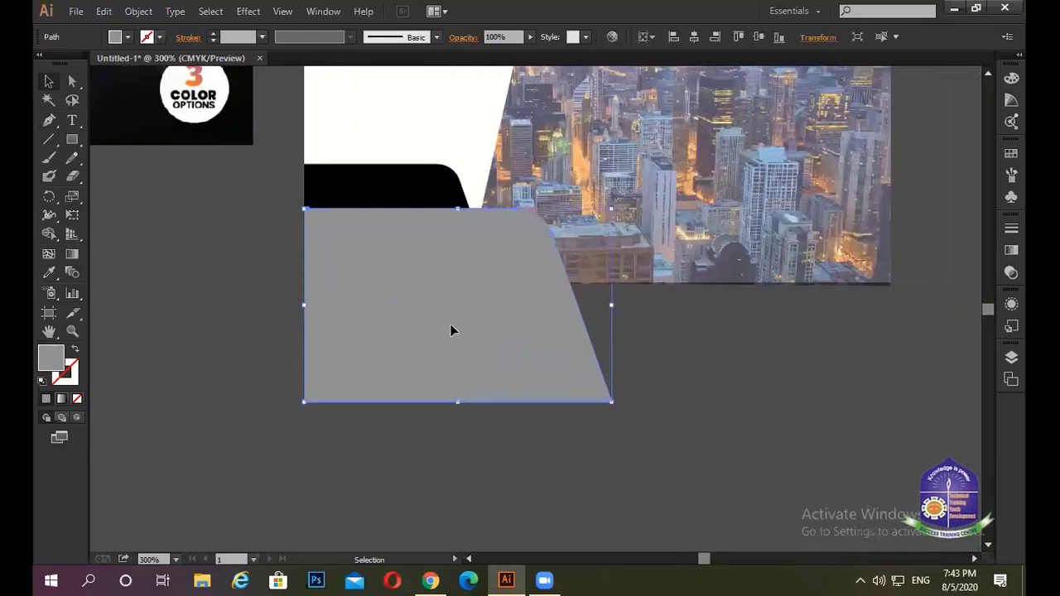
{"action": "left_click", "coordinate": [649, 323]}
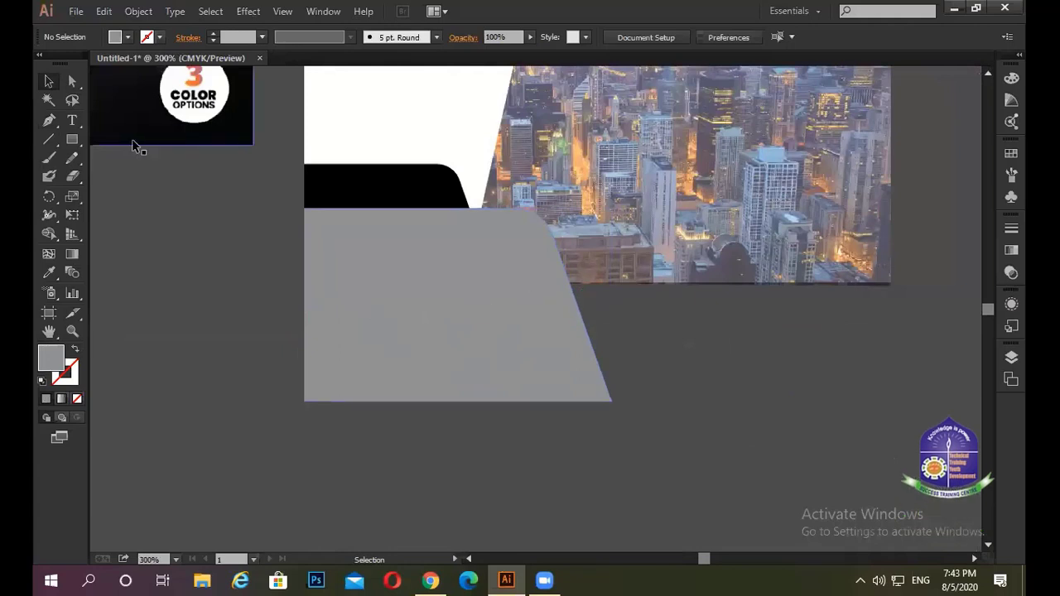
Switch to the Rectangle tool with M.
{"action": "left_click", "coordinate": [71, 141]}
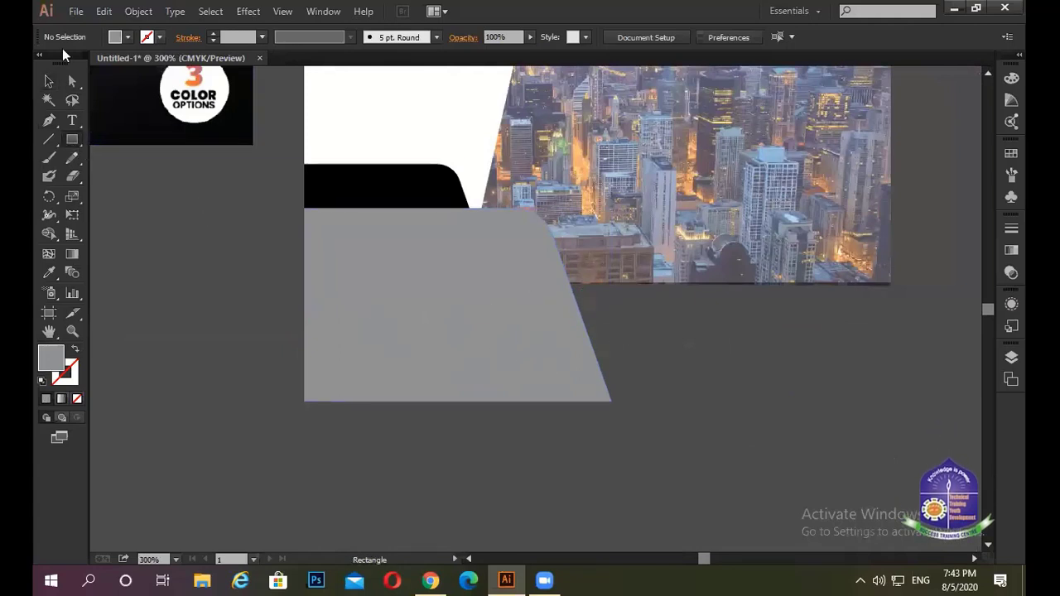
{"action": "left_click", "coordinate": [50, 81]}
{"action": "key", "text": "m"}
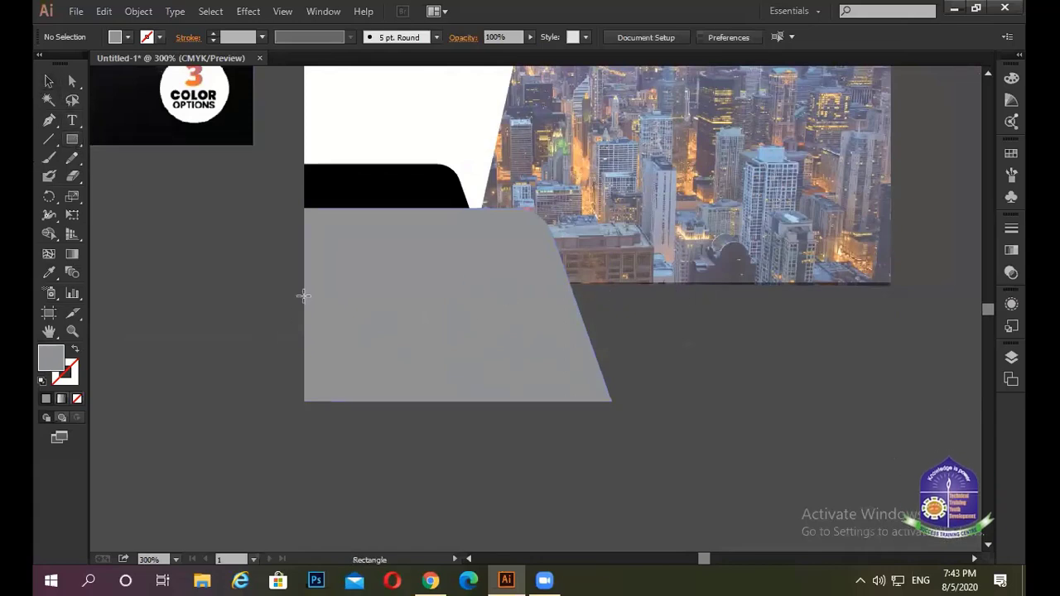
Draw a rectangle over the overhang and use Shape Builder with Alt to delete the regions below the photo.
{"action": "mouse_move", "coordinate": [599, 284]}
{"action": "left_mouse_down"}
{"action": "mouse_move", "coordinate": [255, 423]}
{"action": "mouse_move", "coordinate": [256, 434]}
{"action": "left_mouse_up"}
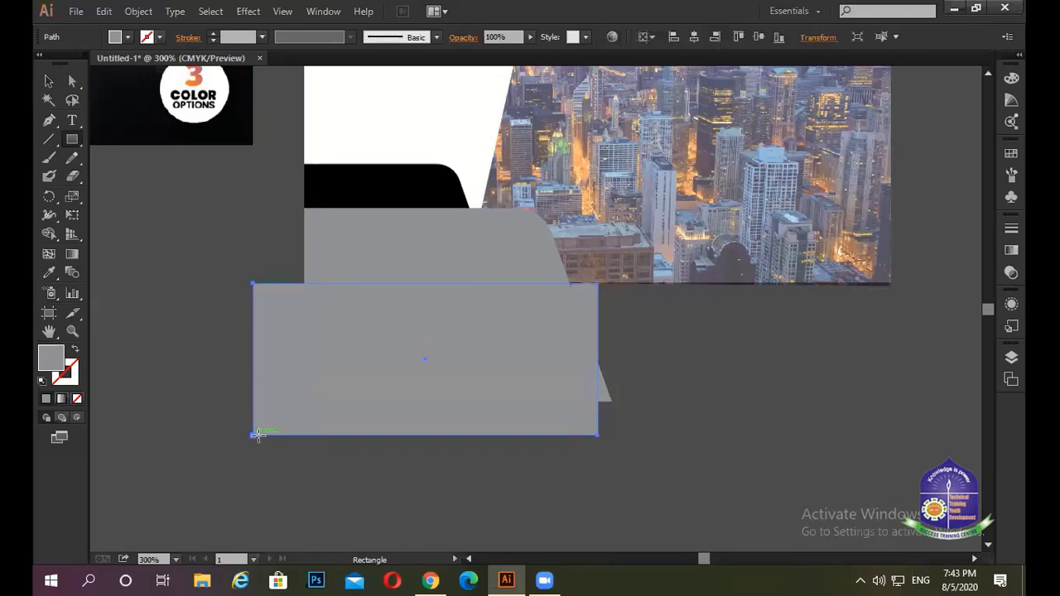
{"action": "key", "text": "v"}
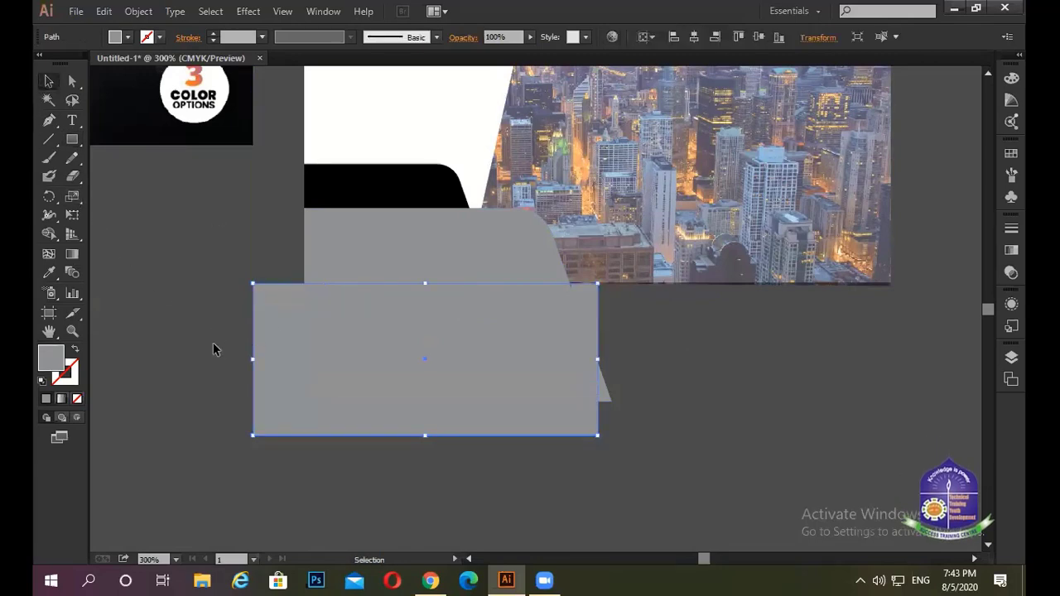
{"action": "left_click_drag", "start_coordinate": [213, 349], "coordinate": [692, 350]}
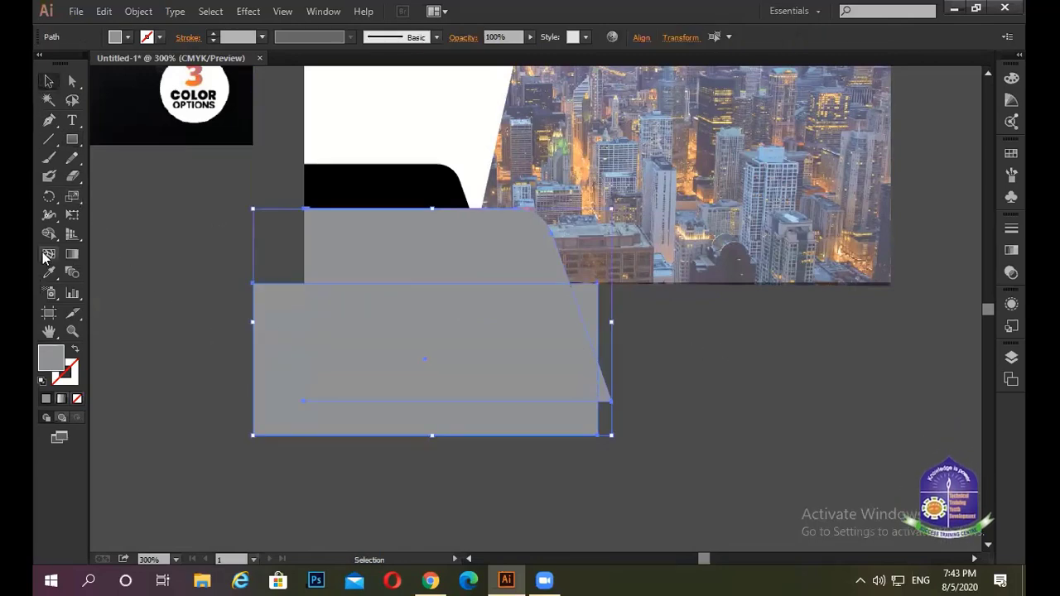
{"action": "left_click", "coordinate": [49, 234]}
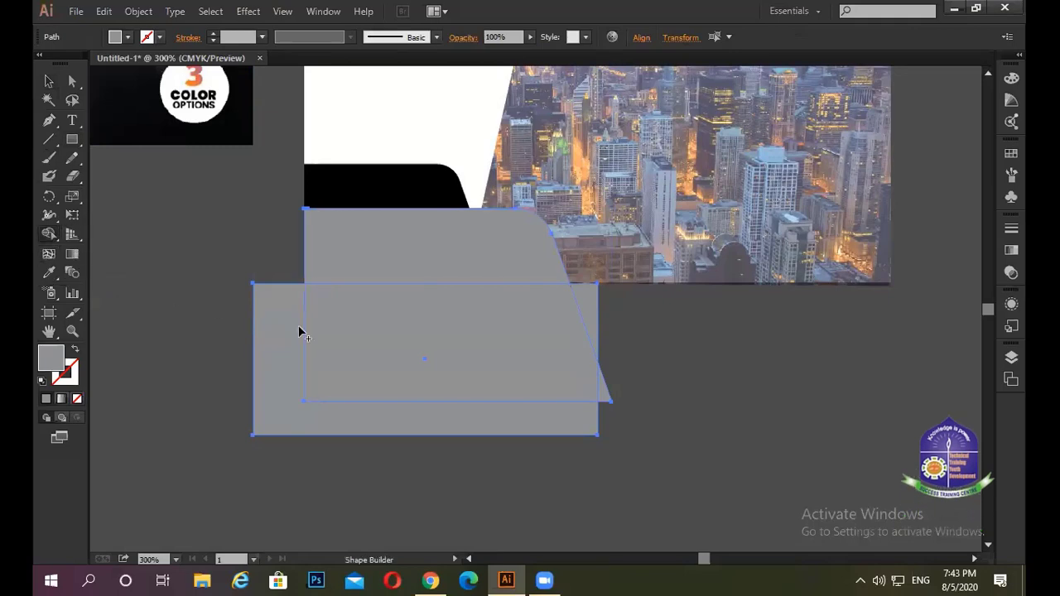
{"action": "left_click", "coordinate": [471, 409], "text": "alt"}
{"action": "left_click", "coordinate": [571, 390], "text": "alt"}
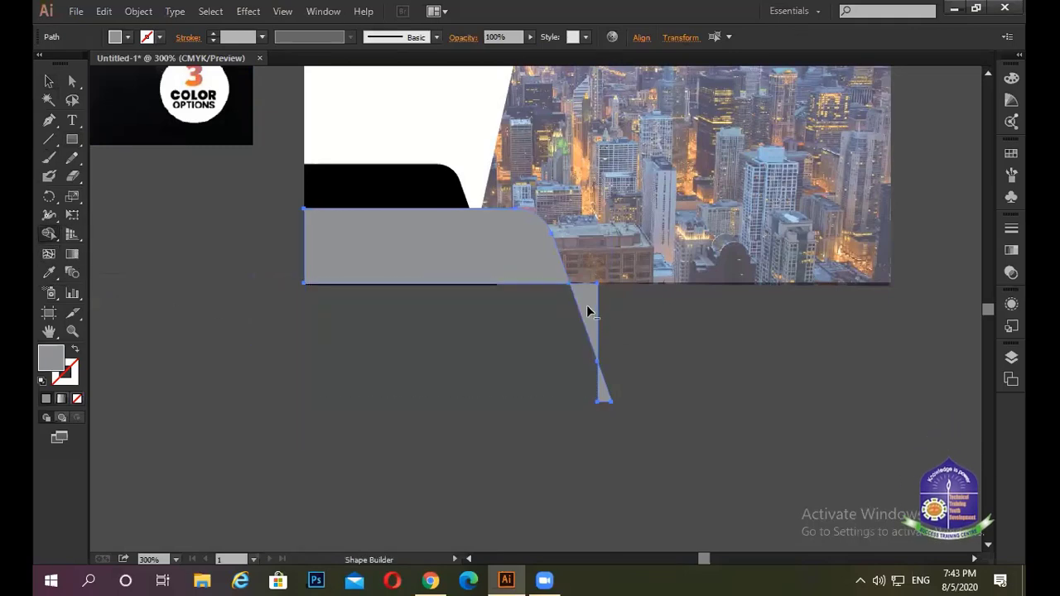
{"action": "left_click", "coordinate": [601, 381], "text": "alt"}
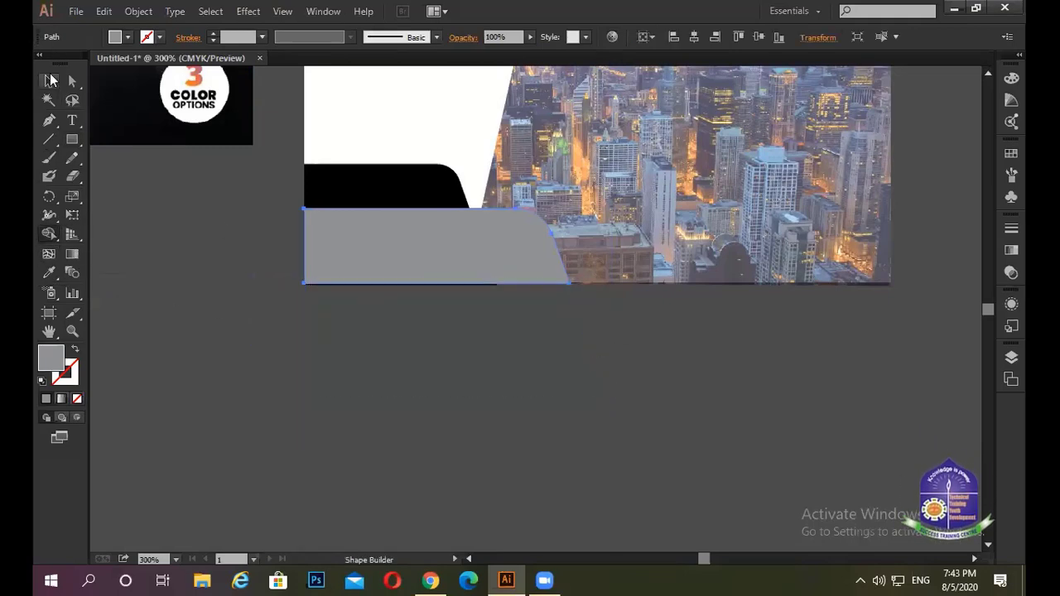
Remove the leftover sliver along the grey shape's bottom edge with Shape Builder, then reselect the shape.
{"action": "left_click", "coordinate": [396, 332]}
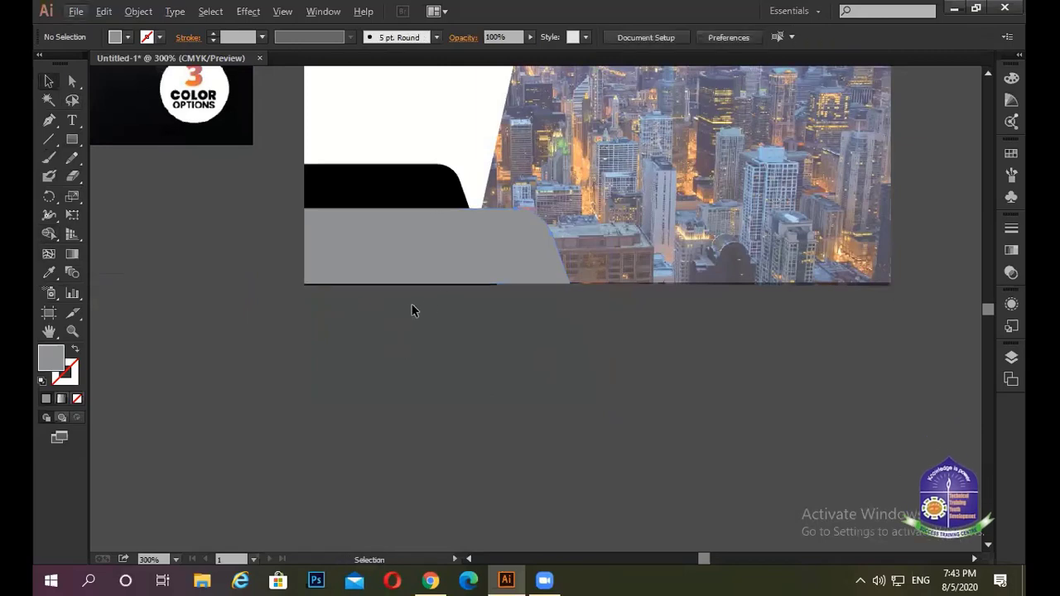
{"action": "scroll", "coordinate": [408, 307], "scroll_direction": "up", "scroll_amount": 2, "text": "alt"}
{"action": "left_click", "coordinate": [479, 255]}
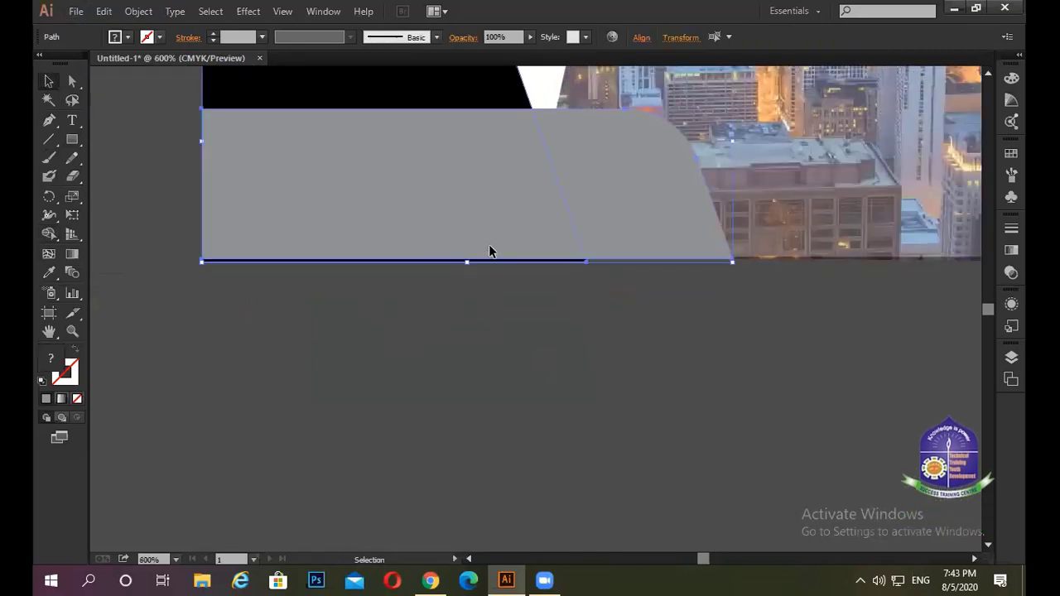
{"action": "left_click", "coordinate": [49, 232]}
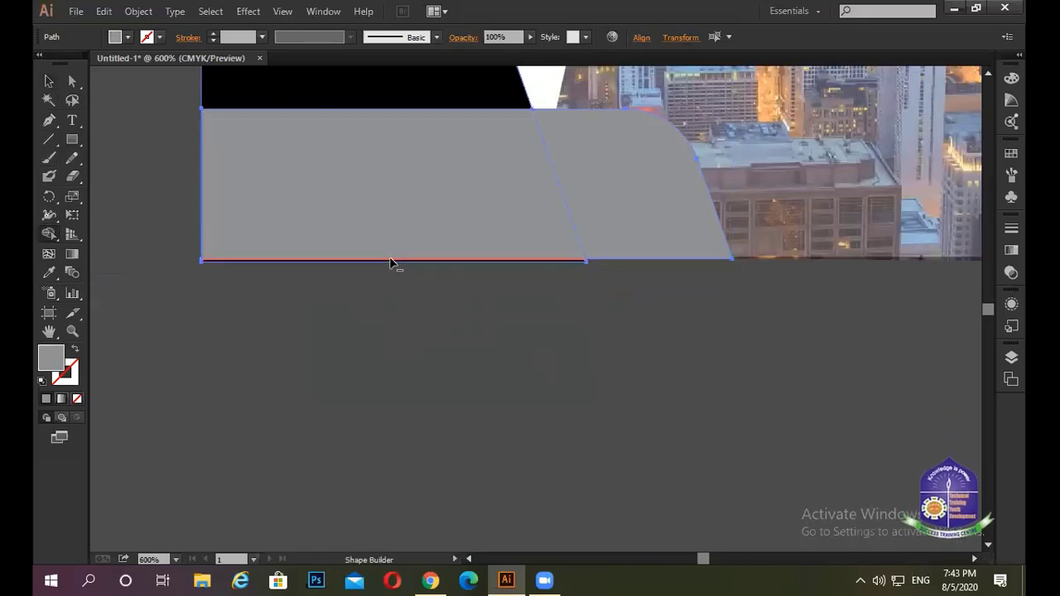
{"action": "left_click", "coordinate": [391, 261], "text": "alt"}
{"action": "left_click", "coordinate": [49, 81]}
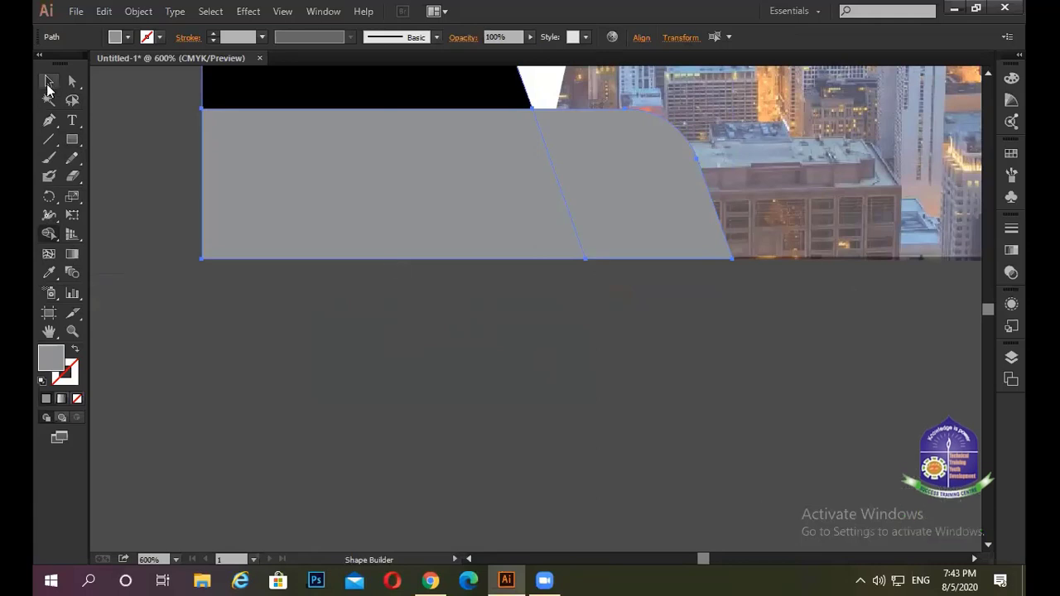
{"action": "left_click", "coordinate": [273, 320]}
{"action": "scroll", "coordinate": [282, 319], "scroll_direction": "down", "scroll_amount": 2, "text": "alt"}
{"action": "left_click", "coordinate": [331, 254]}
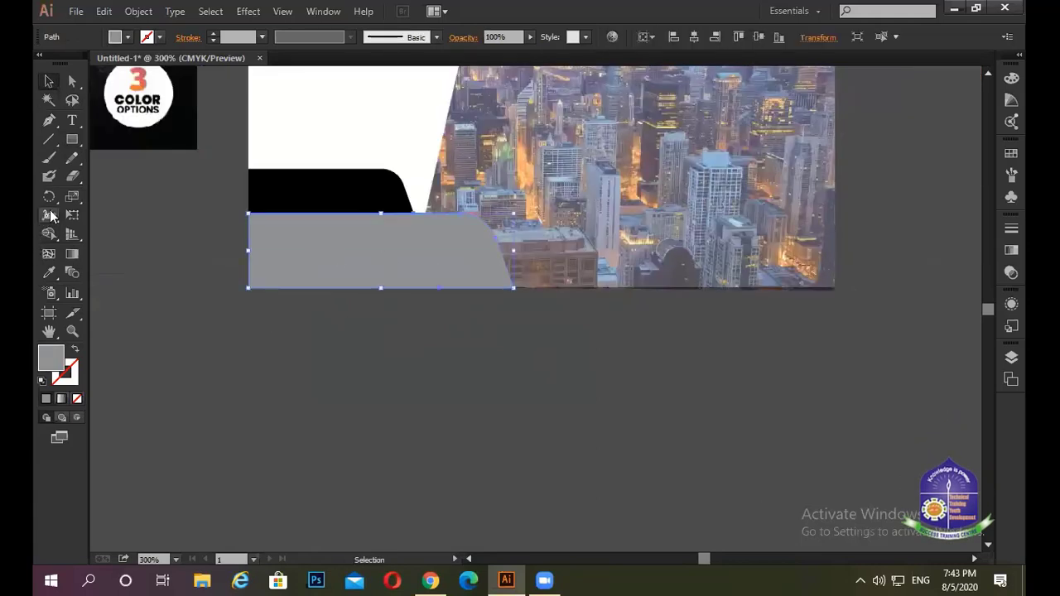
Set the grey shape's fill to bright blue 0F9CF2 in the Color Picker.
{"action": "scroll", "coordinate": [232, 305], "scroll_direction": "up", "scroll_amount": 1}
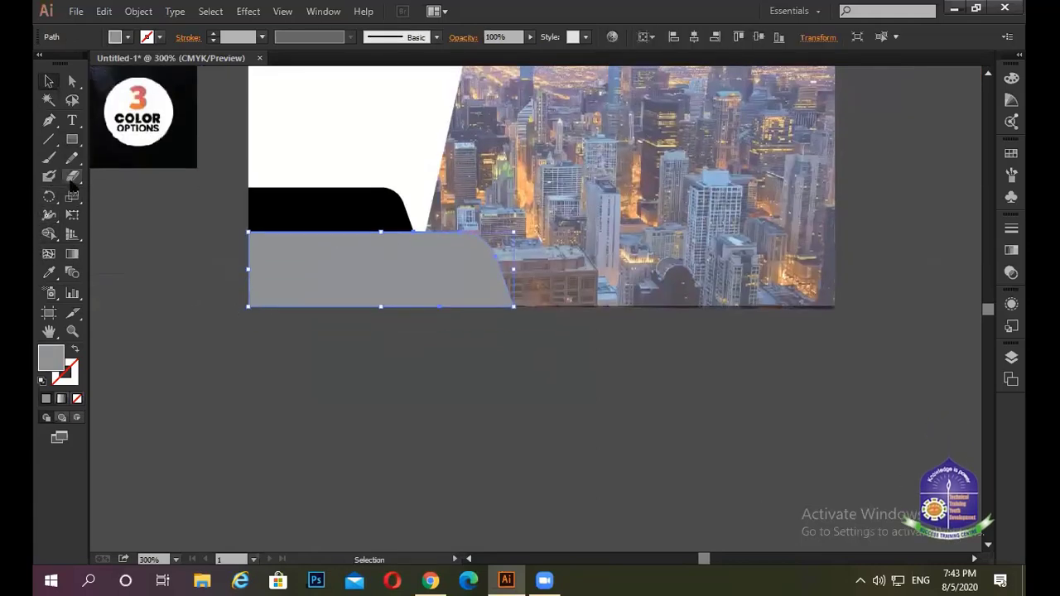
{"action": "double_click", "coordinate": [45, 362]}
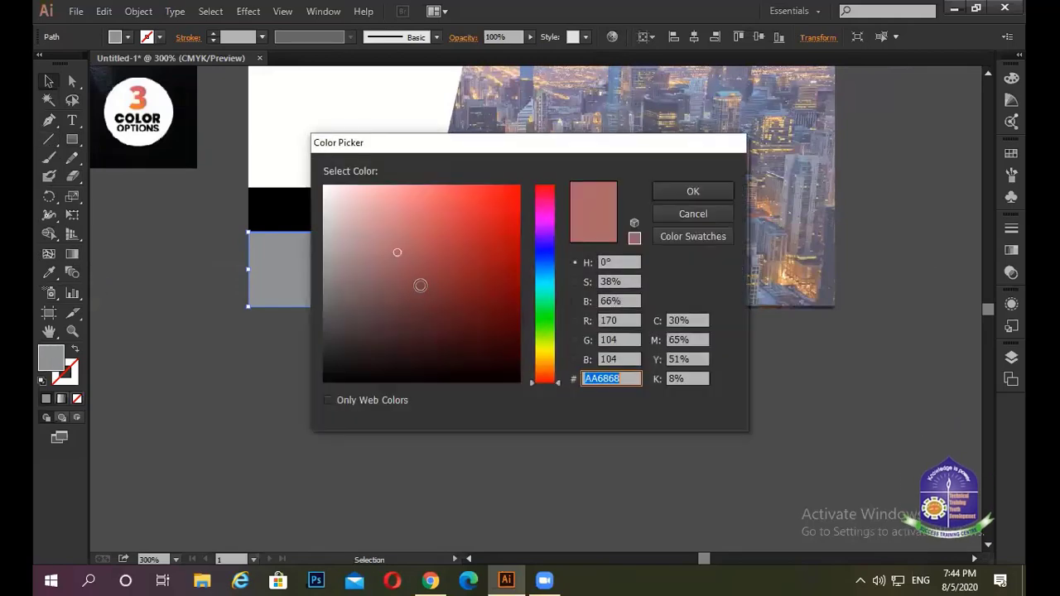
{"action": "left_click", "coordinate": [551, 331]}
{"action": "left_click", "coordinate": [547, 285]}
{"action": "left_click", "coordinate": [451, 273]}
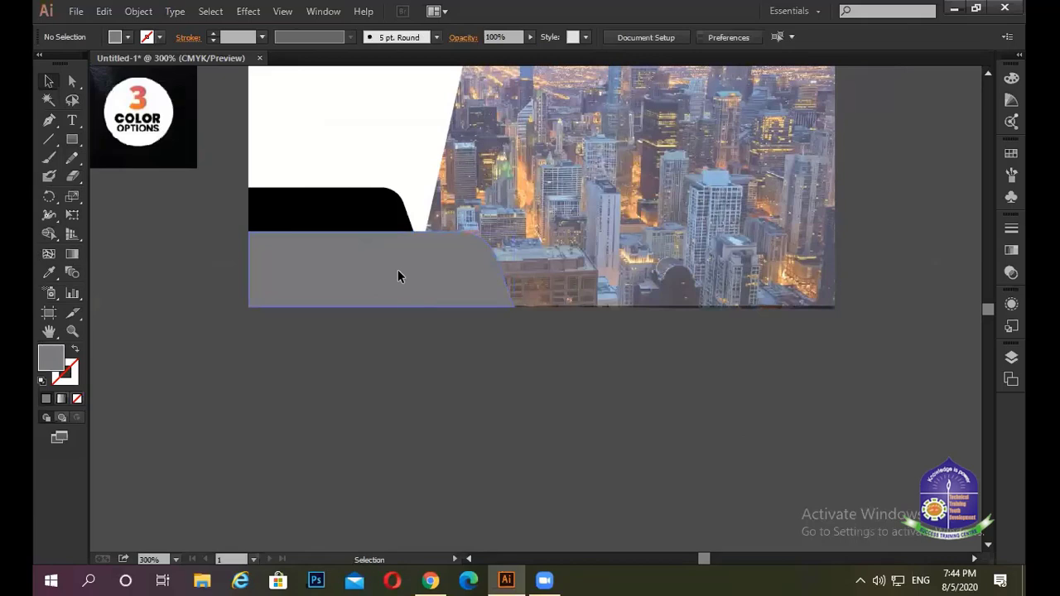
{"action": "left_click", "coordinate": [397, 276]}
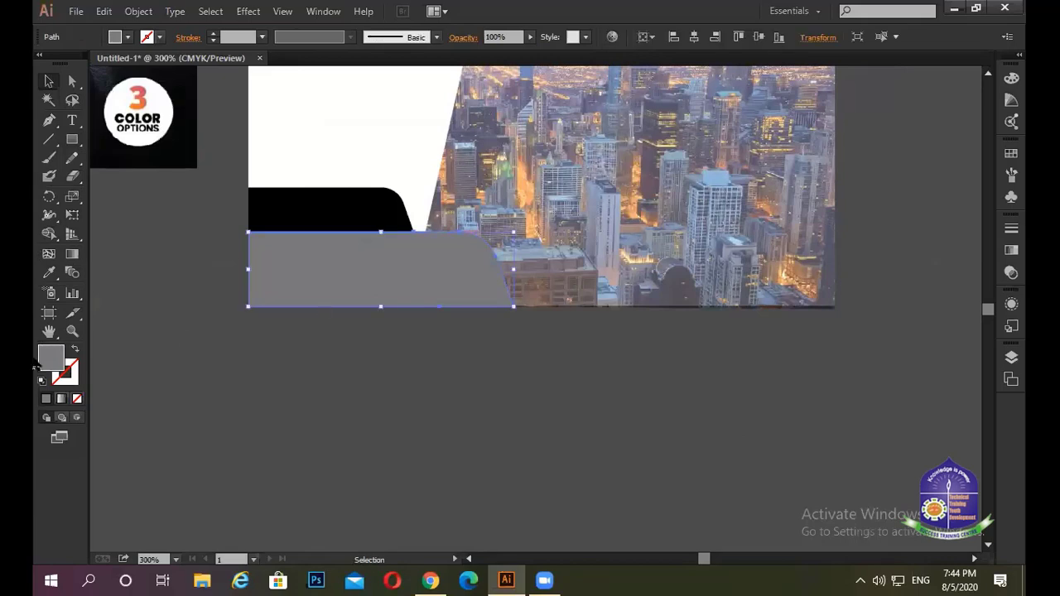
{"action": "double_click", "coordinate": [51, 367]}
{"action": "left_click", "coordinate": [510, 192]}
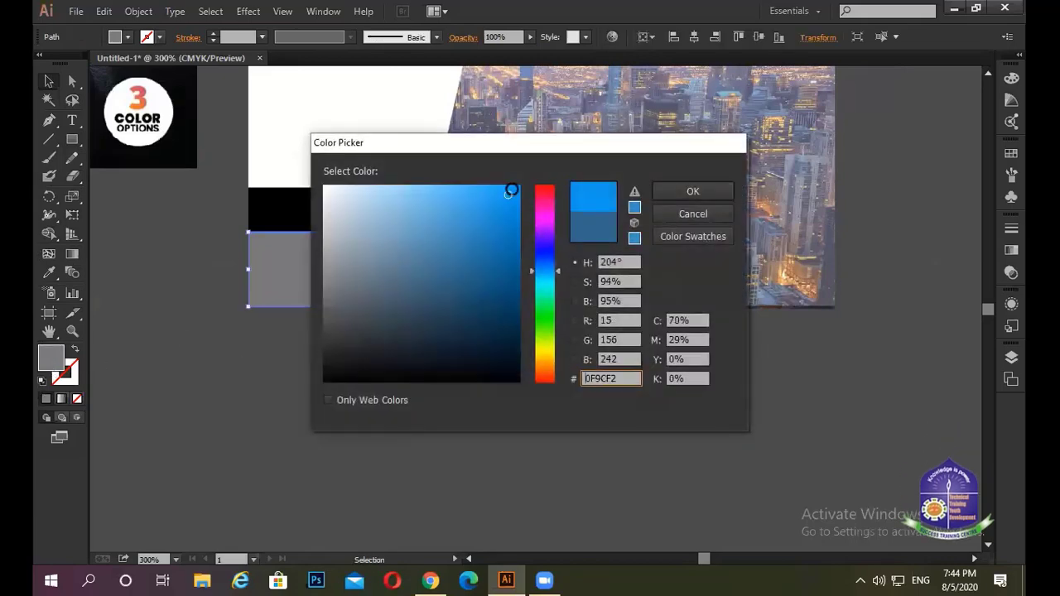
{"action": "left_click", "coordinate": [713, 190]}
Apply the blue swatch to the shape from the control-bar Fill swatches.
{"action": "left_click", "coordinate": [428, 295]}
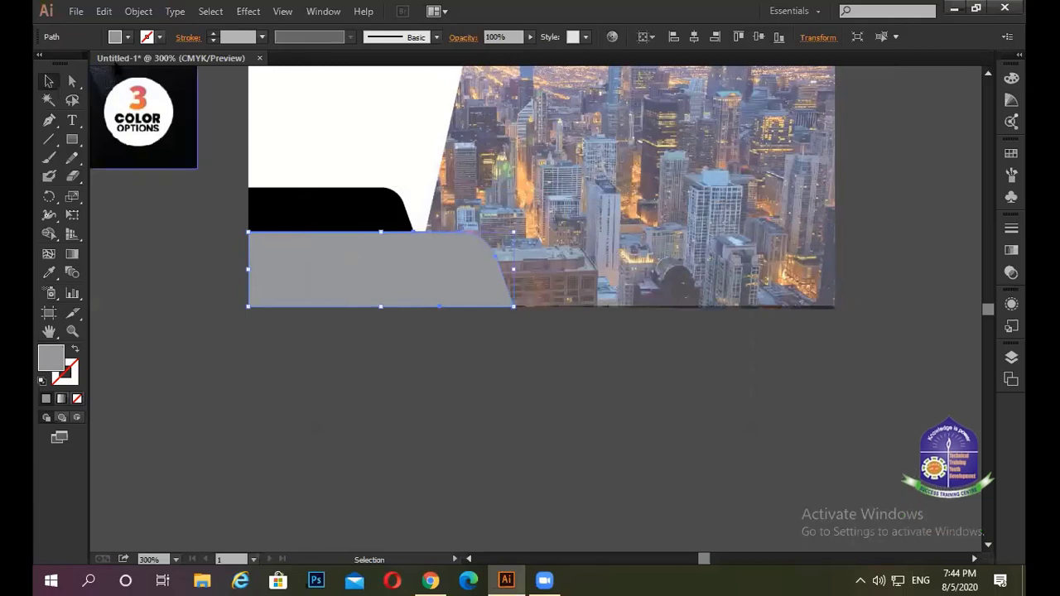
{"action": "left_click", "coordinate": [116, 37]}
{"action": "left_click", "coordinate": [97, 66]}
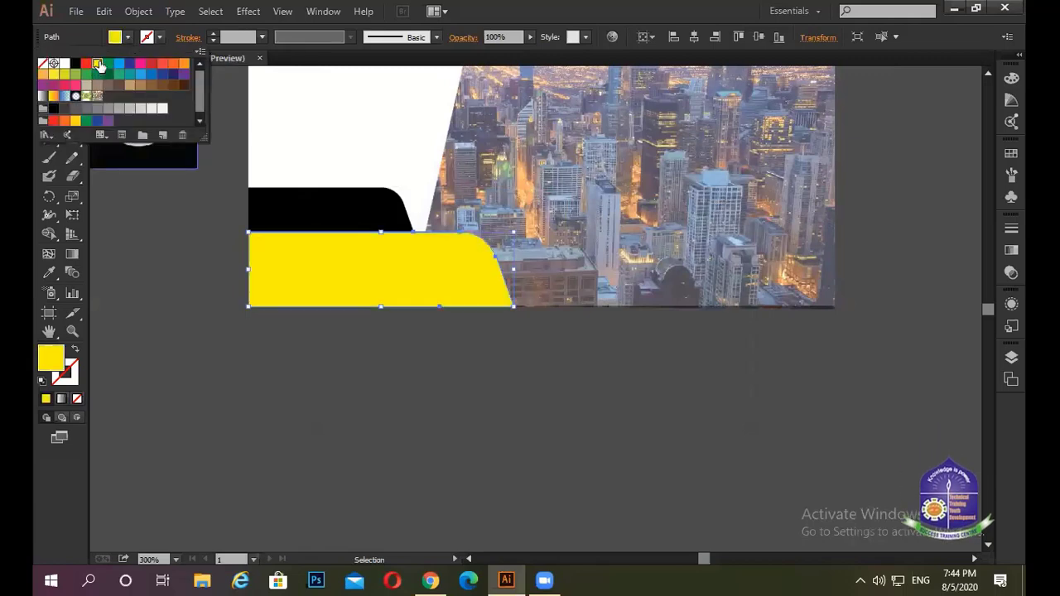
{"action": "left_click", "coordinate": [129, 72]}
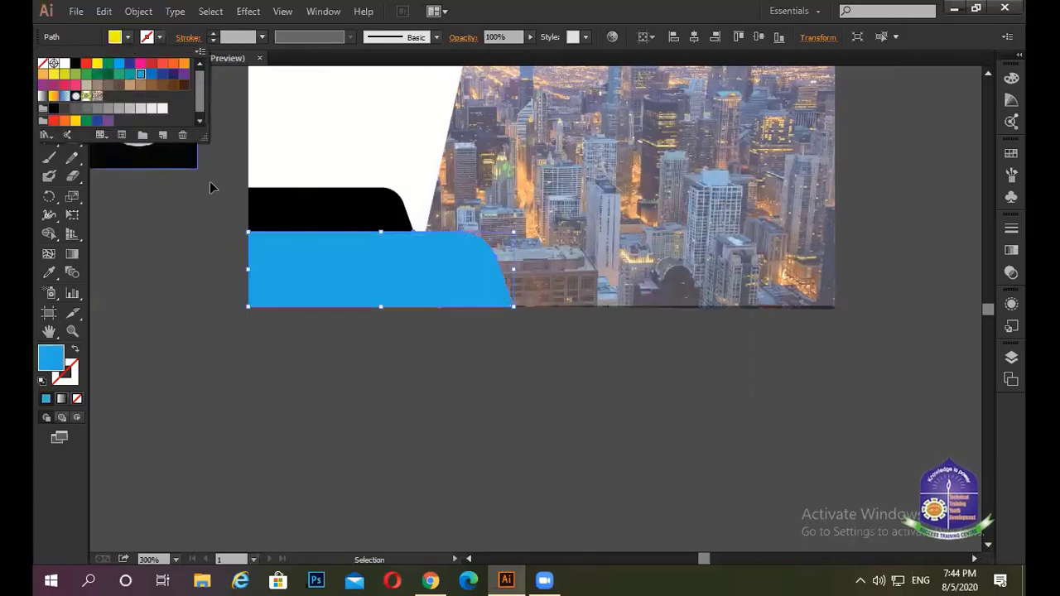
{"action": "left_click", "coordinate": [327, 393]}
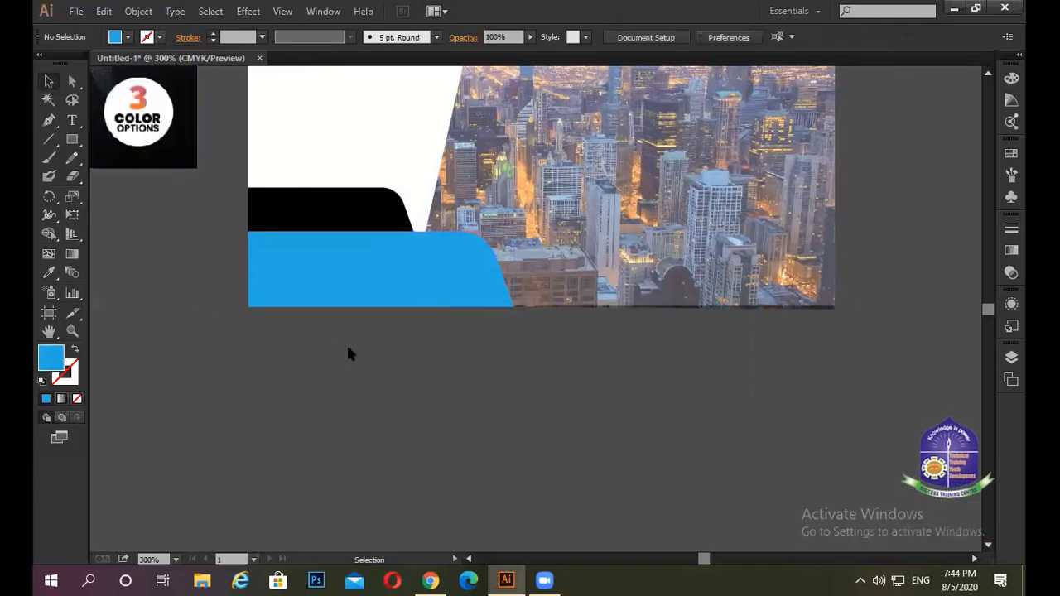
Zoom out and move the business-card mockup image to the upper left.
{"action": "key", "text": "ctrl+1"}
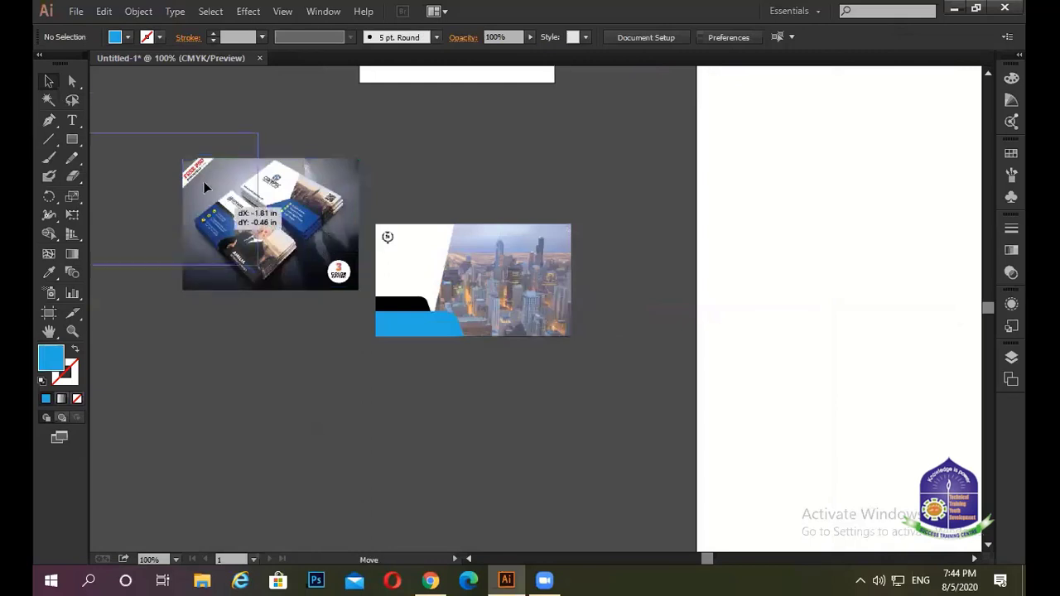
{"action": "mouse_move", "coordinate": [320, 238]}
{"action": "left_mouse_down"}
{"action": "mouse_move", "coordinate": [201, 172]}
{"action": "mouse_move", "coordinate": [193, 180]}
{"action": "left_mouse_up"}
{"action": "left_click", "coordinate": [291, 218]}
Stretch the black and blue shapes taller together by dragging their top handle upward.
{"action": "left_click_drag", "start_coordinate": [316, 314], "coordinate": [392, 346]}
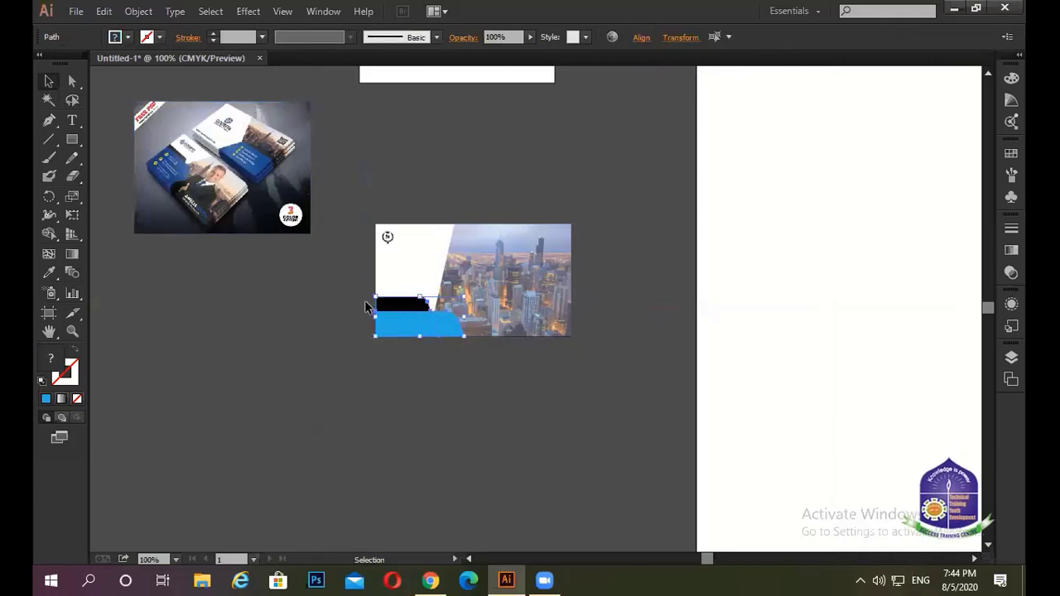
{"action": "scroll", "coordinate": [417, 340], "scroll_direction": "up", "scroll_amount": 2}
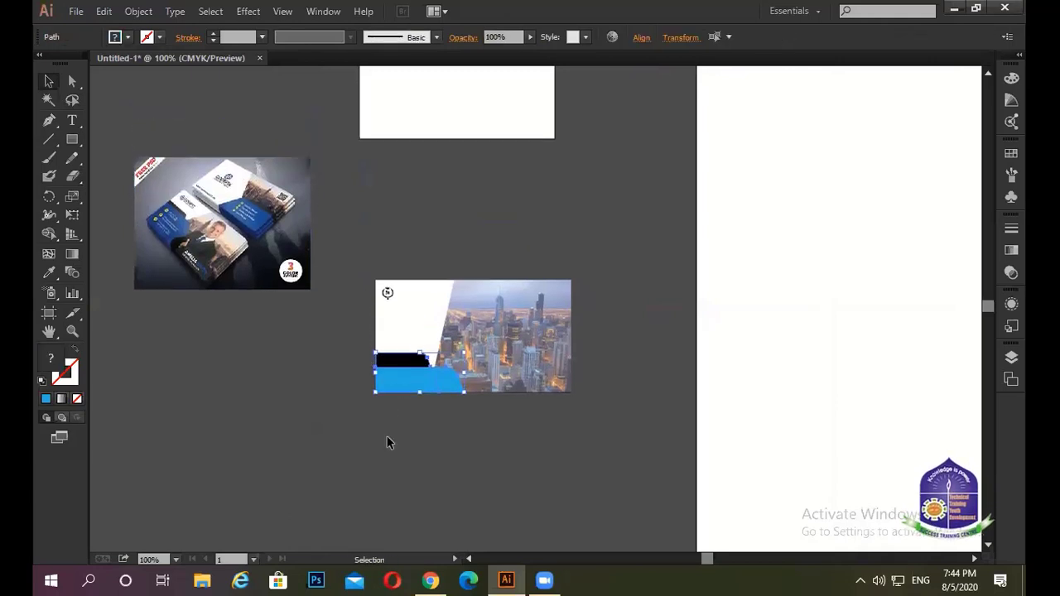
{"action": "scroll", "coordinate": [382, 451], "scroll_direction": "up", "scroll_amount": 3}
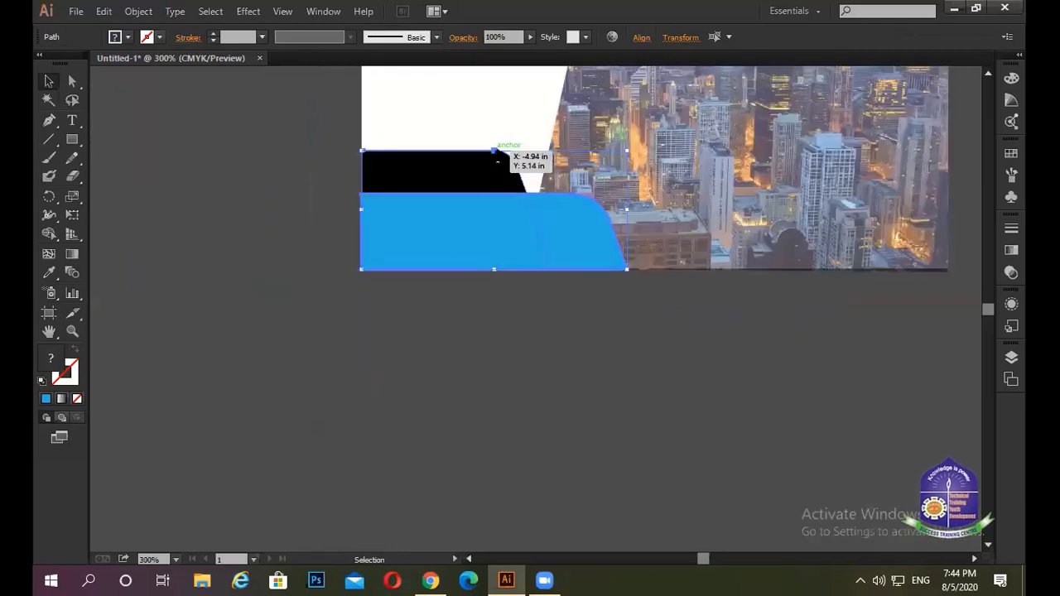
{"action": "left_click_drag", "start_coordinate": [495, 152], "coordinate": [496, 93]}
{"action": "left_click", "coordinate": [456, 424]}
Raise the blue shape's top edge further to make it taller.
{"action": "scroll", "coordinate": [358, 398], "scroll_direction": "down", "scroll_amount": 1}
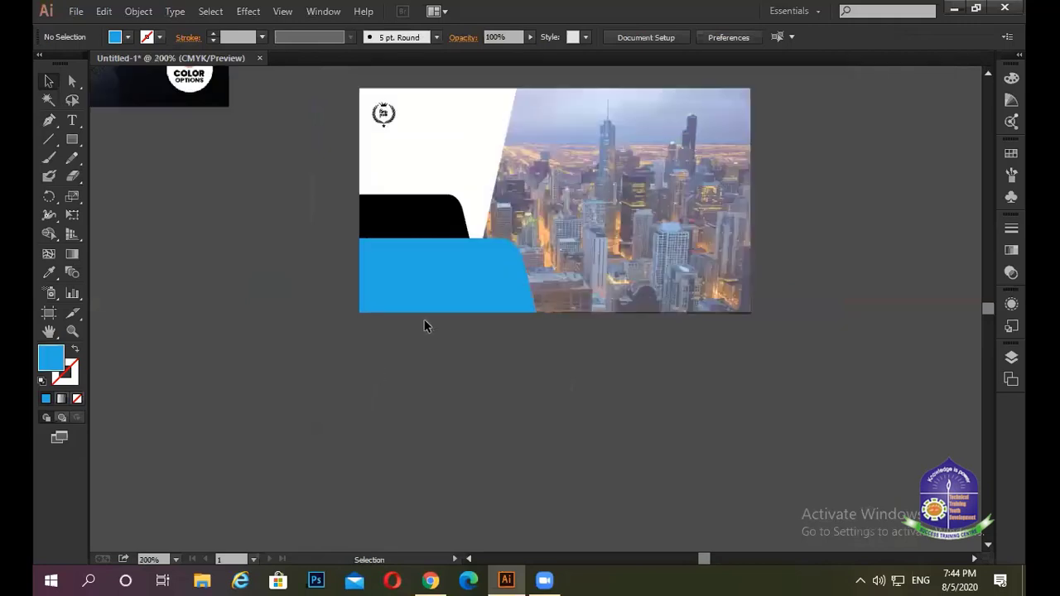
{"action": "left_click", "coordinate": [446, 309]}
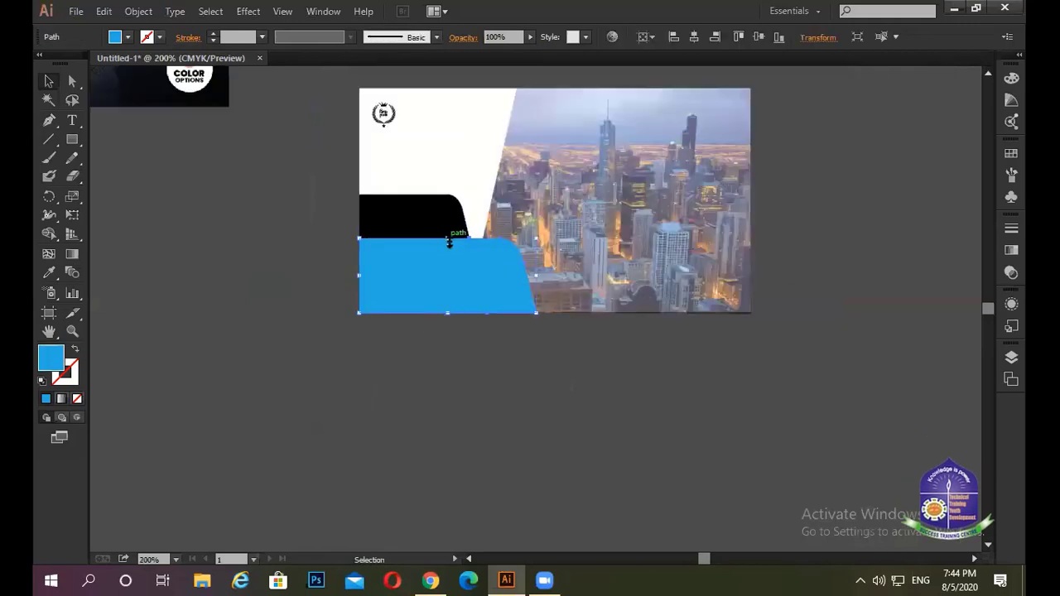
{"action": "left_click_drag", "start_coordinate": [445, 239], "coordinate": [447, 222]}
{"action": "left_click", "coordinate": [445, 378]}
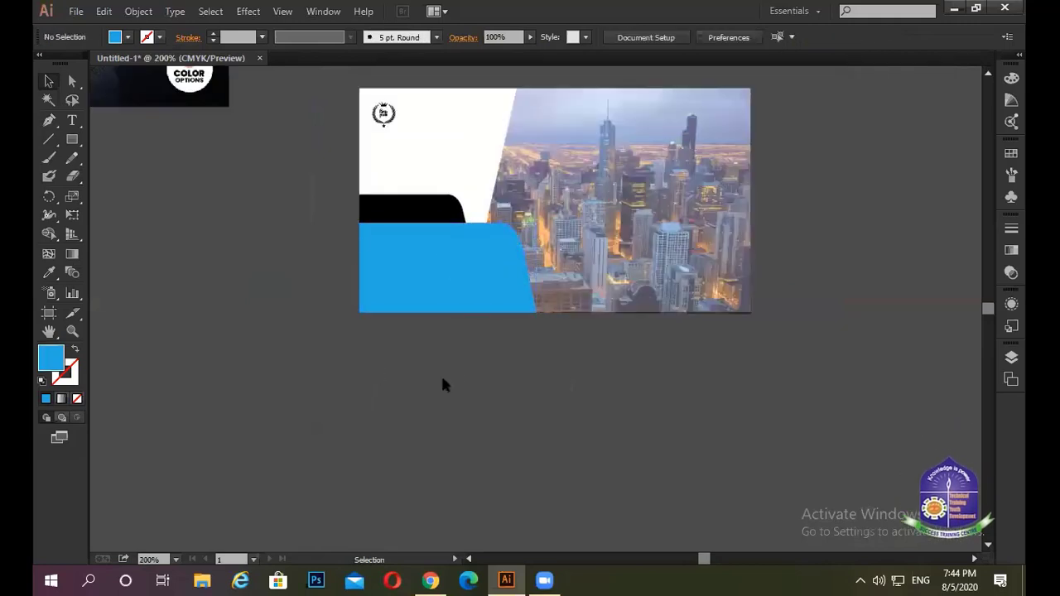
{"action": "scroll", "coordinate": [381, 391], "scroll_direction": "down", "scroll_amount": 2}
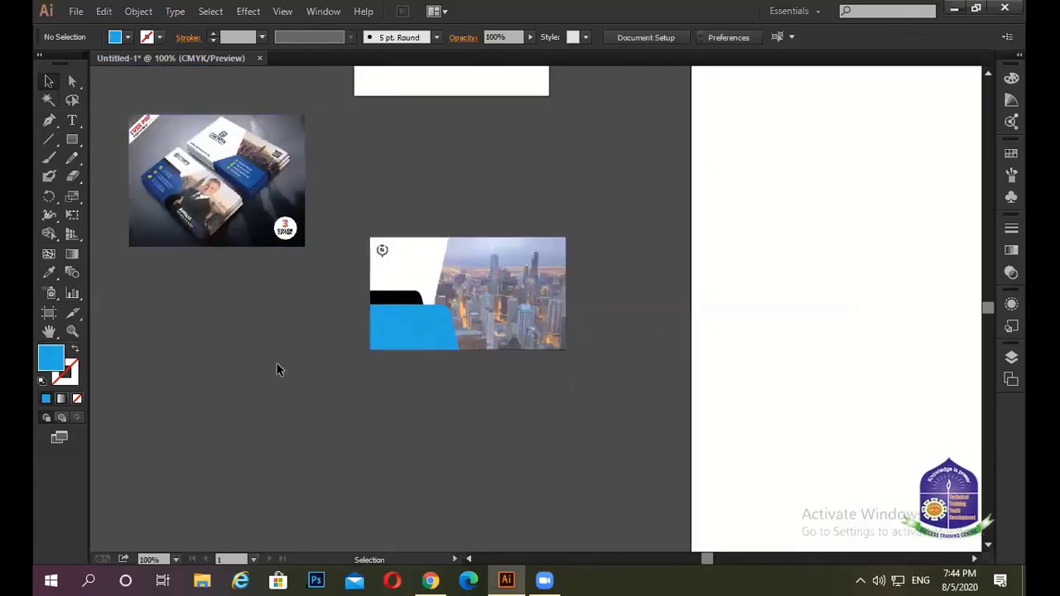
{"action": "scroll", "coordinate": [296, 374], "scroll_direction": "up", "scroll_amount": 3}
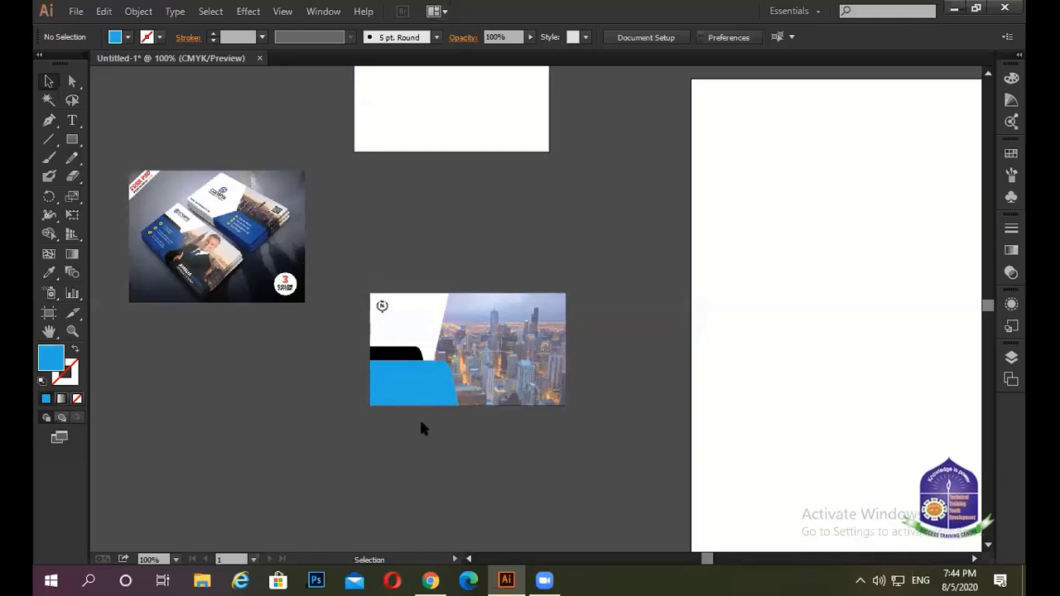
{"action": "scroll", "coordinate": [421, 419], "scroll_direction": "up", "scroll_amount": 1}
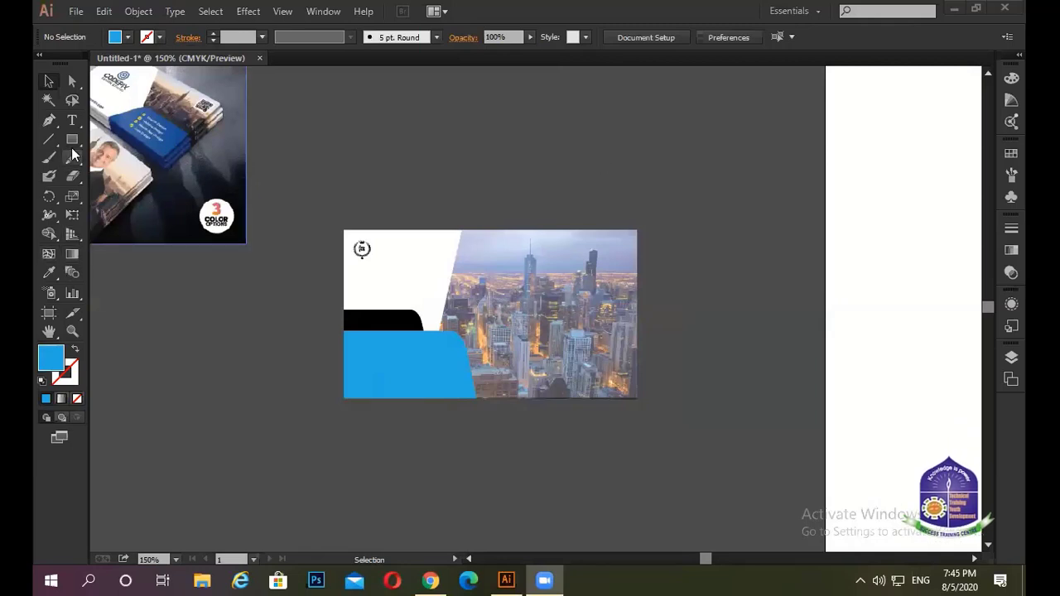
Draw a blue rectangle below the card with the Rectangle tool (M).
{"action": "key", "text": "m"}
{"action": "scroll", "coordinate": [409, 319], "scroll_direction": "down", "scroll_amount": 3}
{"action": "scroll", "coordinate": [409, 319], "scroll_direction": "down", "scroll_amount": 2}
{"action": "left_click_drag", "start_coordinate": [248, 296], "coordinate": [520, 445]}
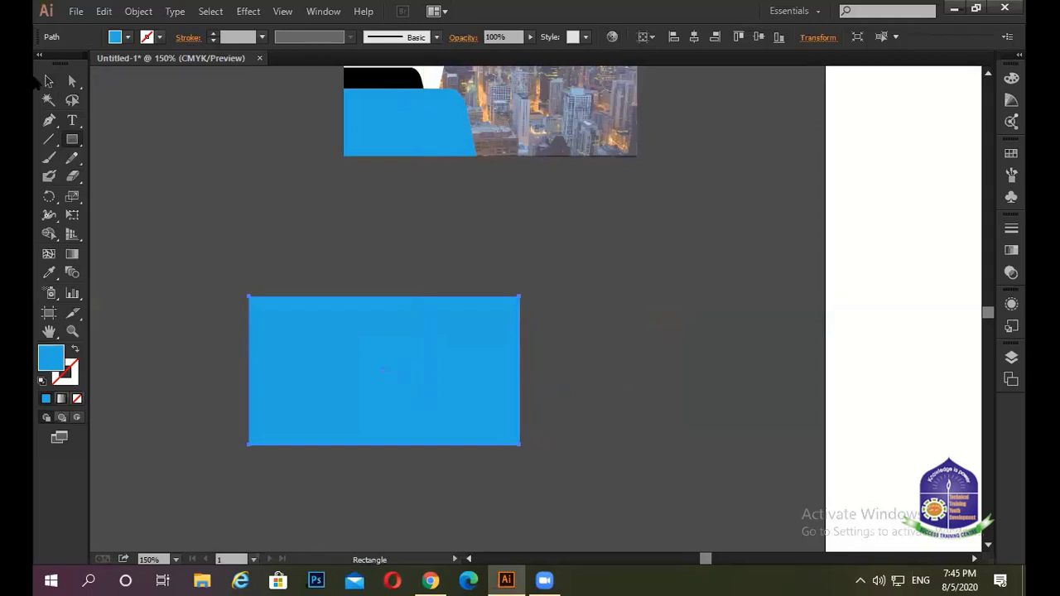
{"action": "left_click", "coordinate": [282, 222]}
Browse the salama and Desktop folders in File > Place, then close without placing anything.
{"action": "left_click", "coordinate": [75, 11]}
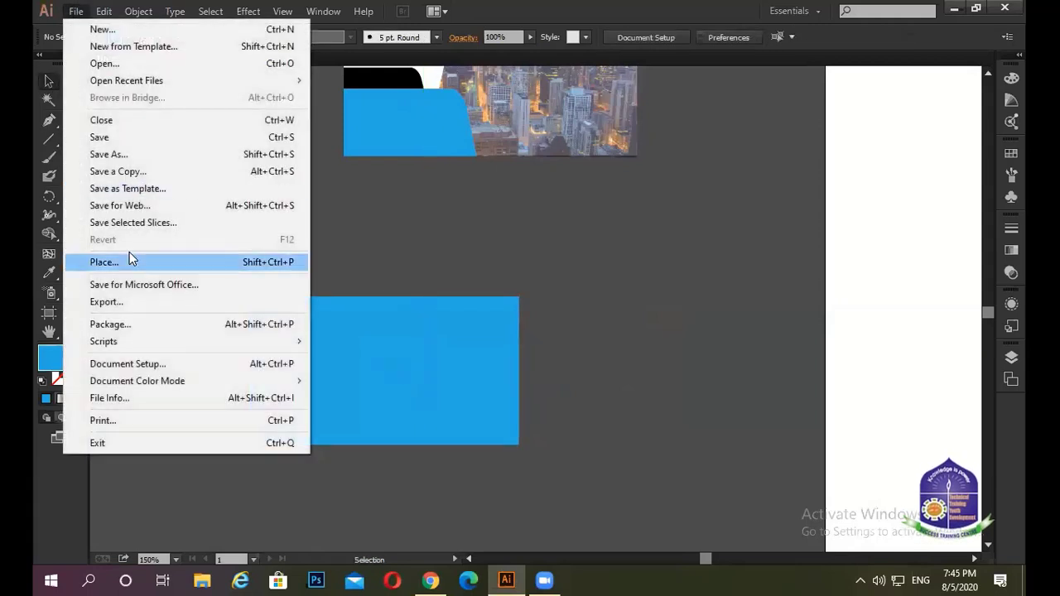
{"action": "left_click", "coordinate": [130, 260]}
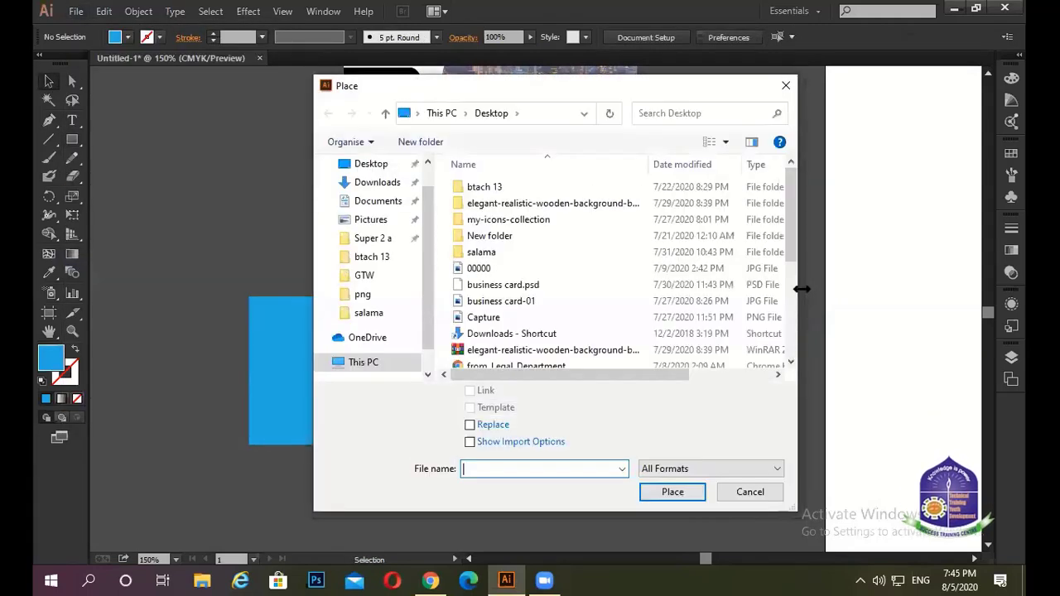
{"action": "double_click", "coordinate": [482, 252]}
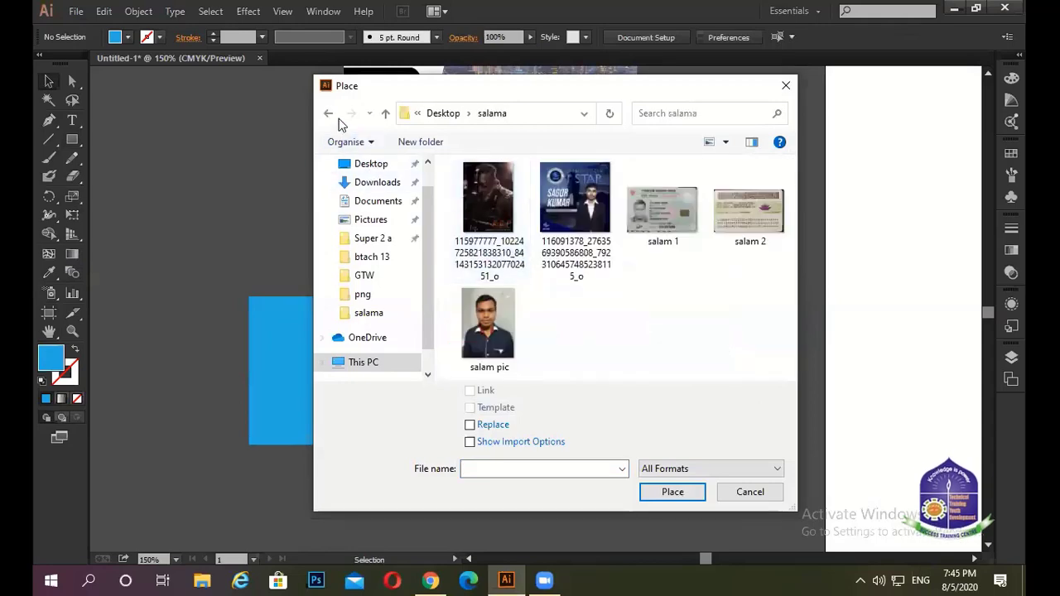
{"action": "left_click", "coordinate": [328, 113]}
{"action": "scroll", "coordinate": [577, 281], "scroll_direction": "down", "scroll_amount": 3}
{"action": "scroll", "coordinate": [571, 290], "scroll_direction": "down", "scroll_amount": 1}
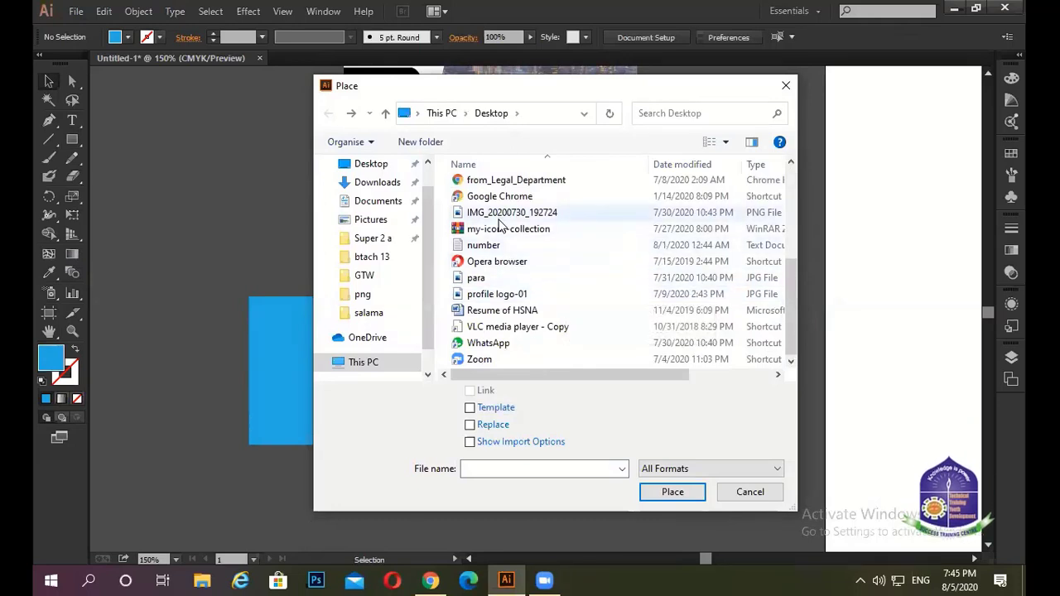
{"action": "scroll", "coordinate": [506, 217], "scroll_direction": "up", "scroll_amount": 4}
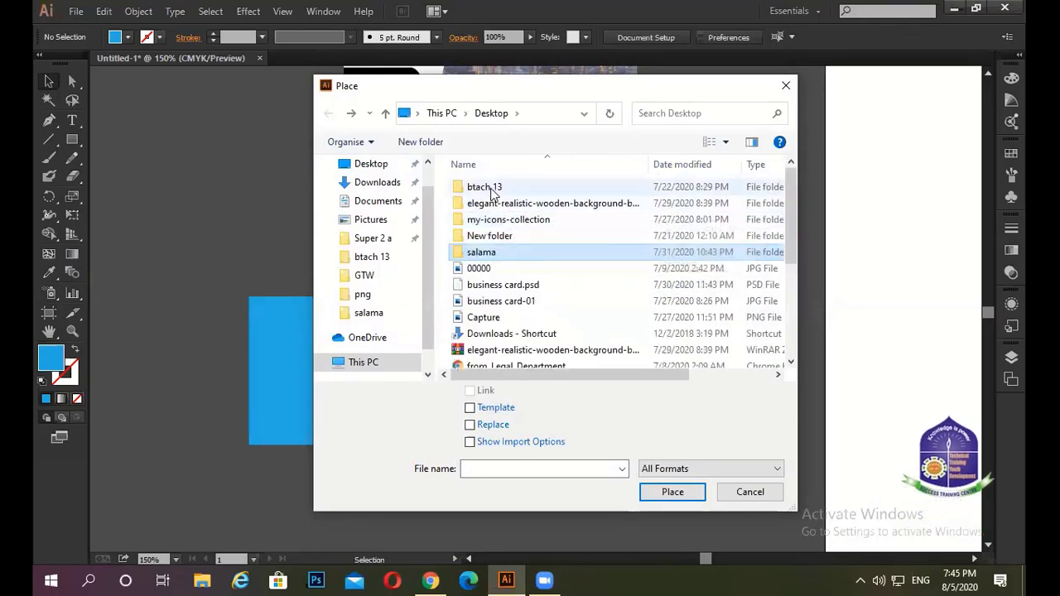
{"action": "left_click", "coordinate": [788, 86]}
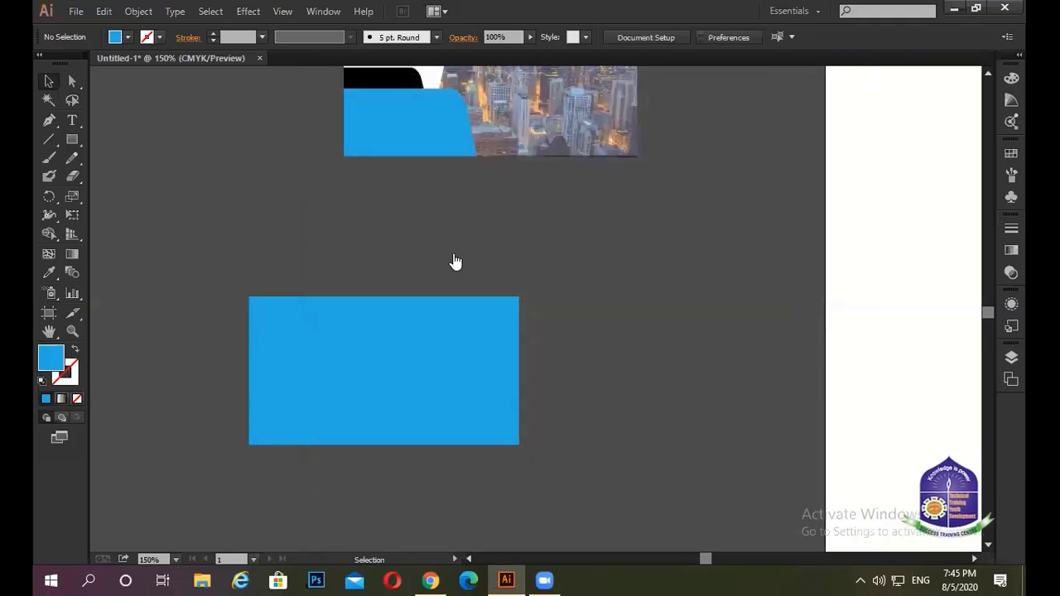
In Chrome, save the city preview image to the Desktop as city_texture6440.jpg and minimize the browser.
{"action": "key", "text": "alt+Tab"}
{"action": "left_click", "coordinate": [889, 177]}
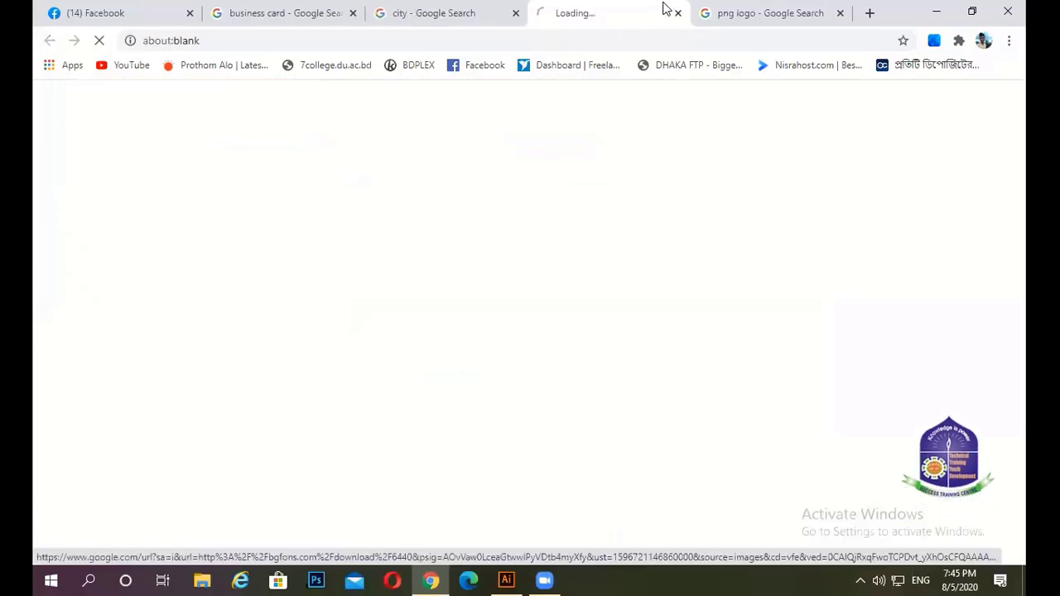
{"action": "left_click", "coordinate": [678, 13]}
{"action": "right_click", "coordinate": [794, 196]}
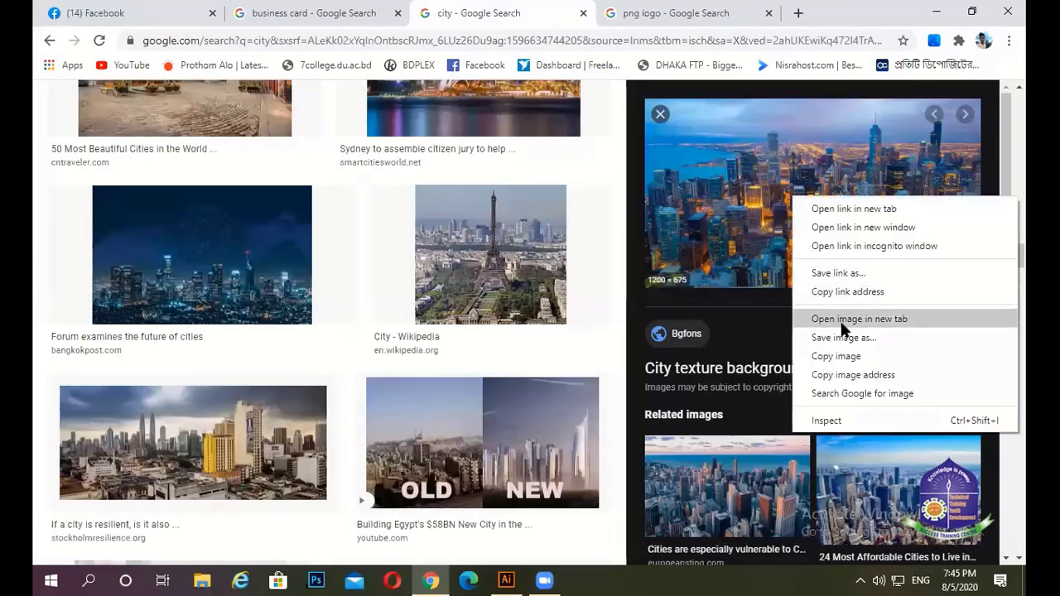
{"action": "left_click", "coordinate": [843, 344]}
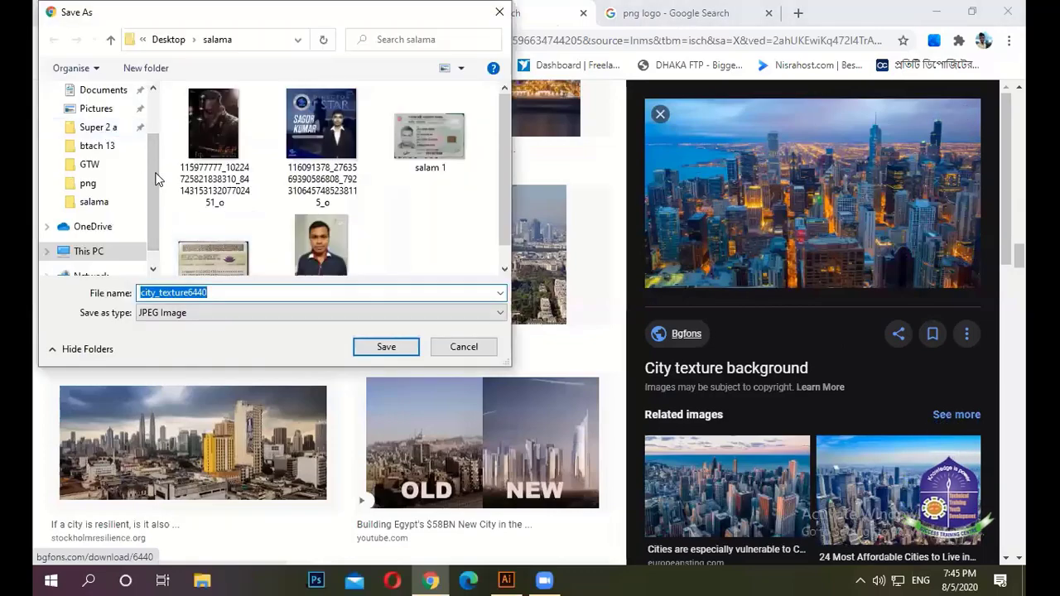
{"action": "left_click_drag", "start_coordinate": [155, 179], "coordinate": [155, 141]}
{"action": "left_click", "coordinate": [99, 120]}
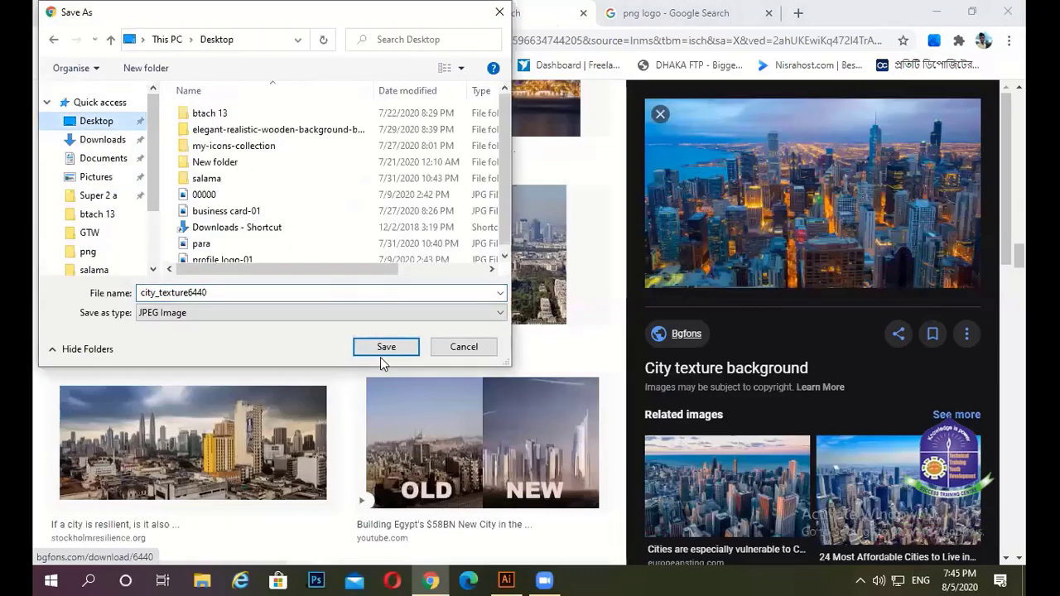
{"action": "left_click", "coordinate": [390, 349]}
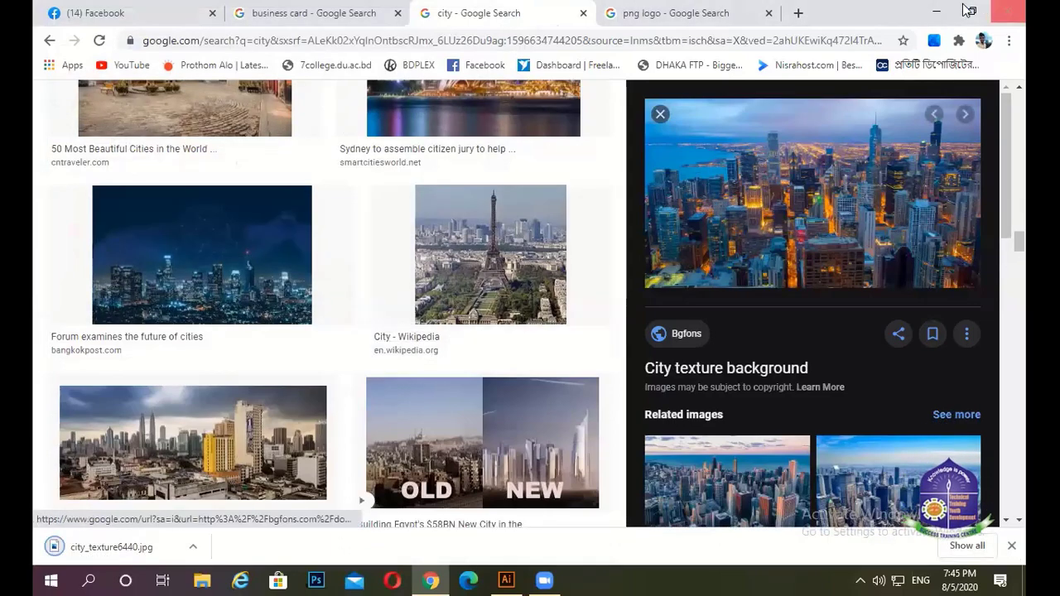
{"action": "left_click", "coordinate": [937, 11]}
With the lower blue rectangle selected, load city_texture6440 from the Desktop via File > Place.
{"action": "left_click", "coordinate": [380, 368]}
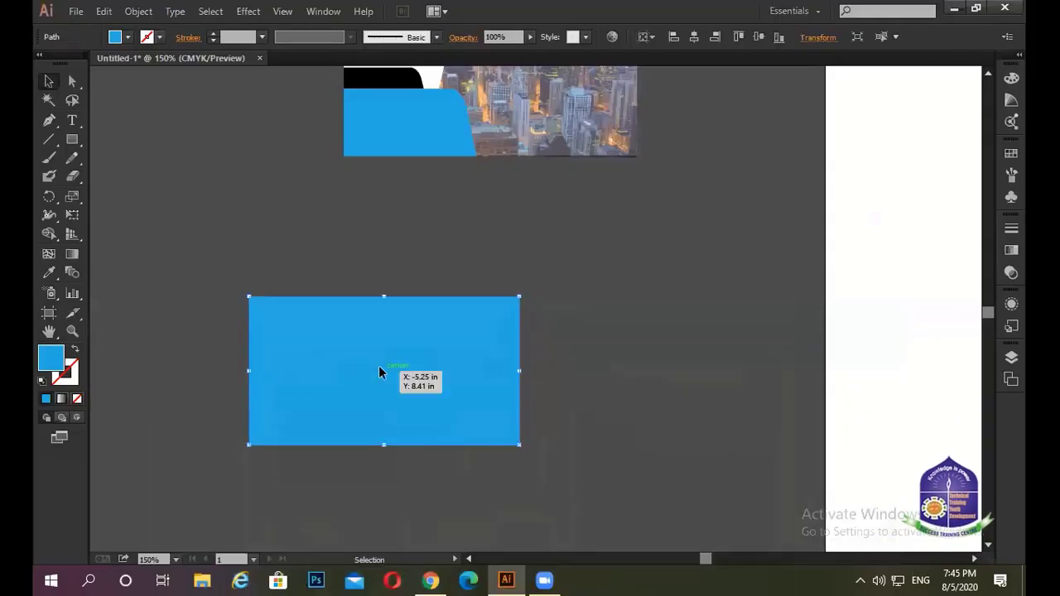
{"action": "left_click", "coordinate": [76, 12]}
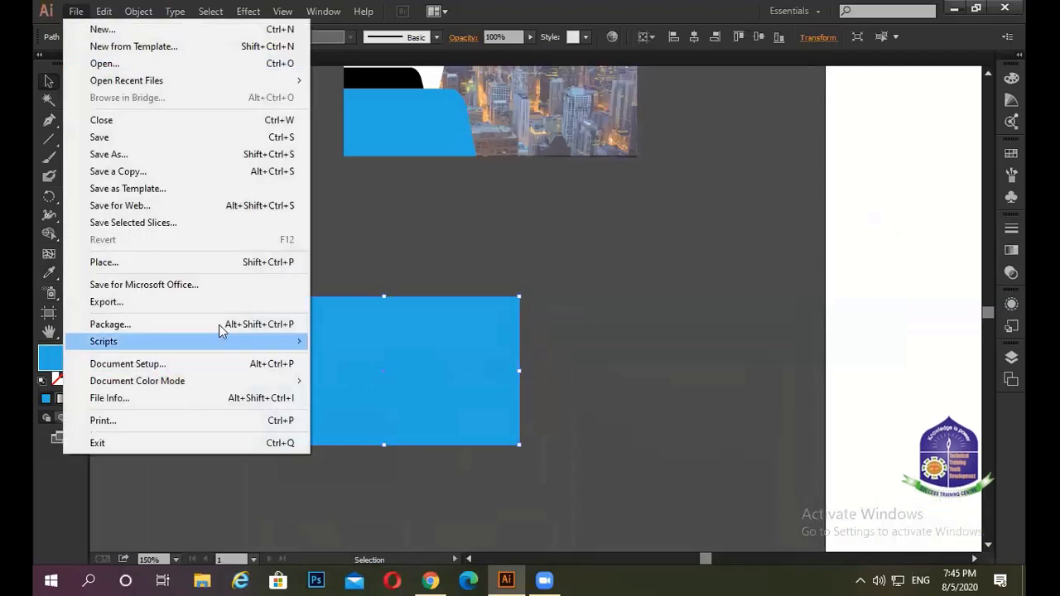
{"action": "left_click", "coordinate": [258, 262]}
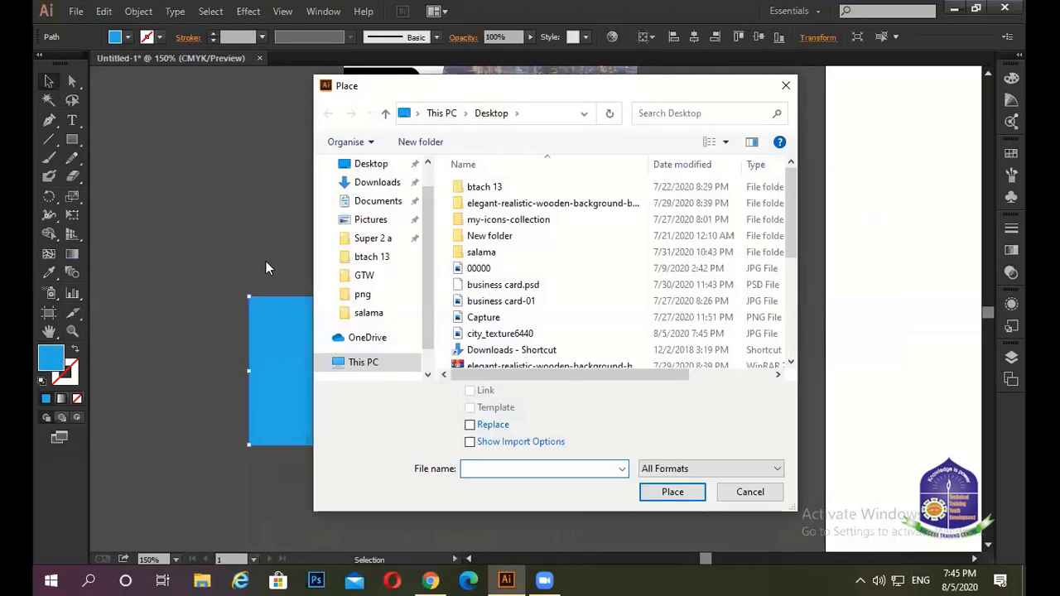
{"action": "left_click", "coordinate": [365, 165]}
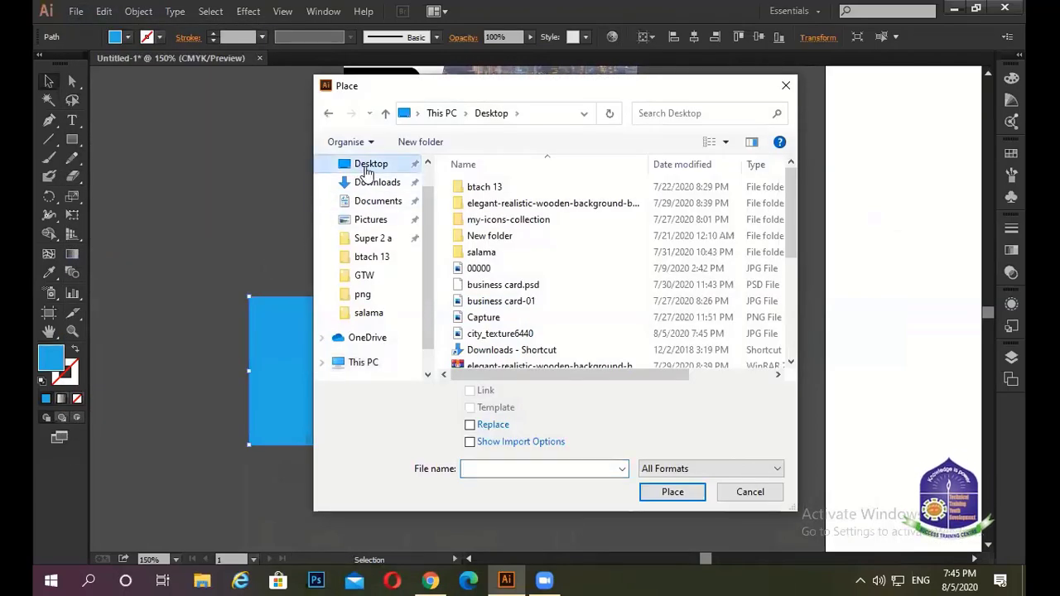
{"action": "left_click_drag", "start_coordinate": [793, 201], "coordinate": [794, 279]}
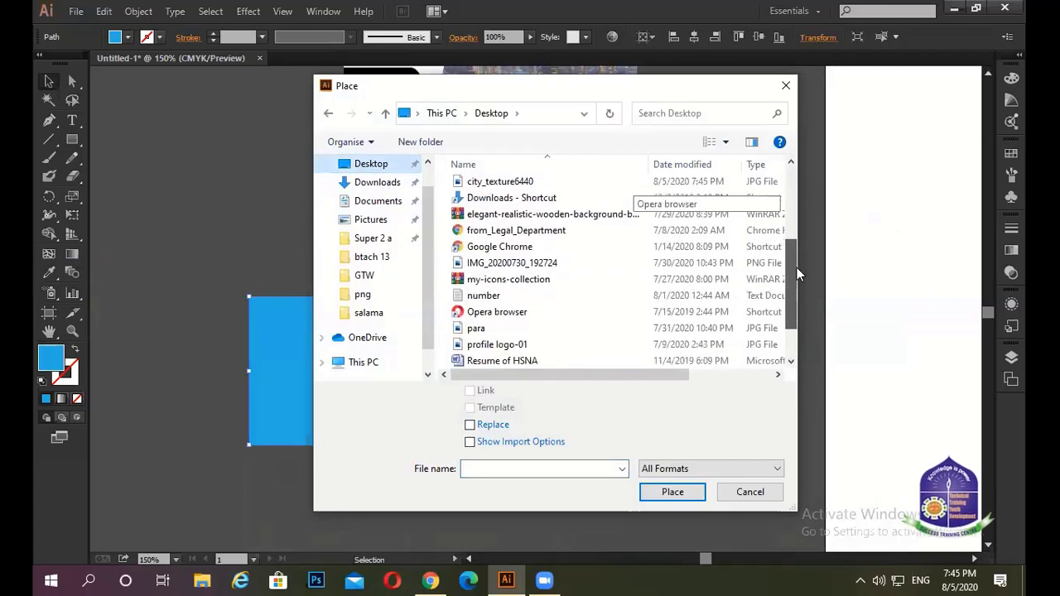
{"action": "scroll", "coordinate": [794, 291], "scroll_direction": "down", "scroll_amount": 1}
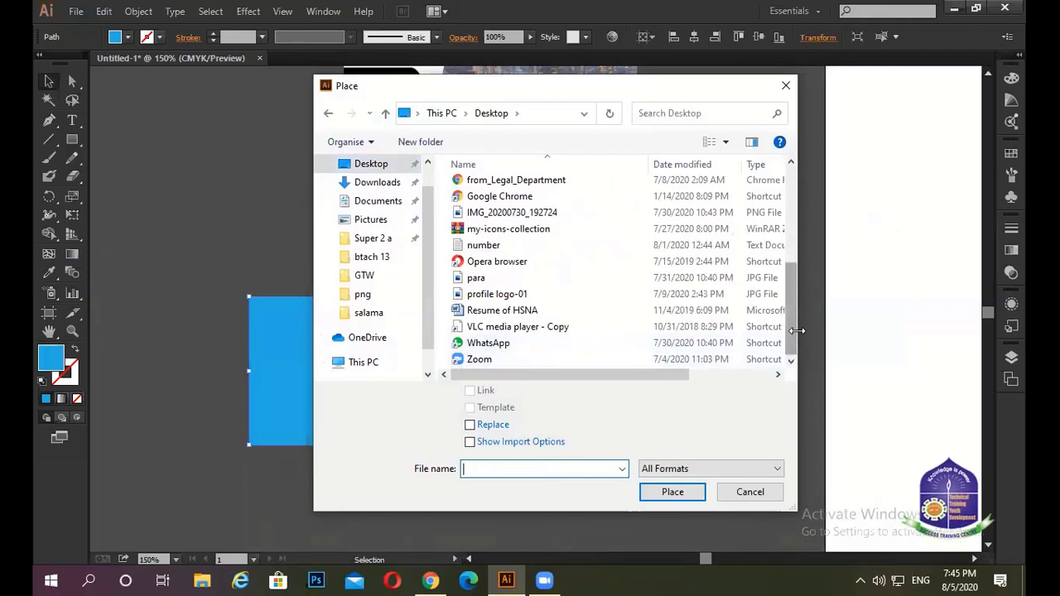
{"action": "scroll", "coordinate": [662, 331], "scroll_direction": "up", "scroll_amount": 3}
{"action": "scroll", "coordinate": [580, 249], "scroll_direction": "up", "scroll_amount": 1}
{"action": "left_click", "coordinate": [493, 206]}
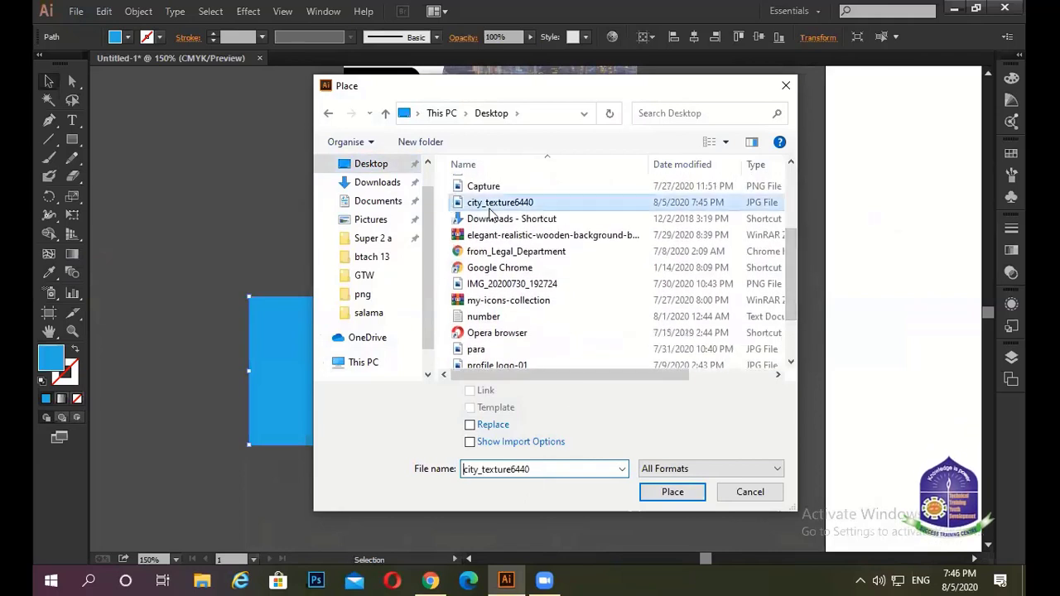
{"action": "left_click", "coordinate": [668, 492]}
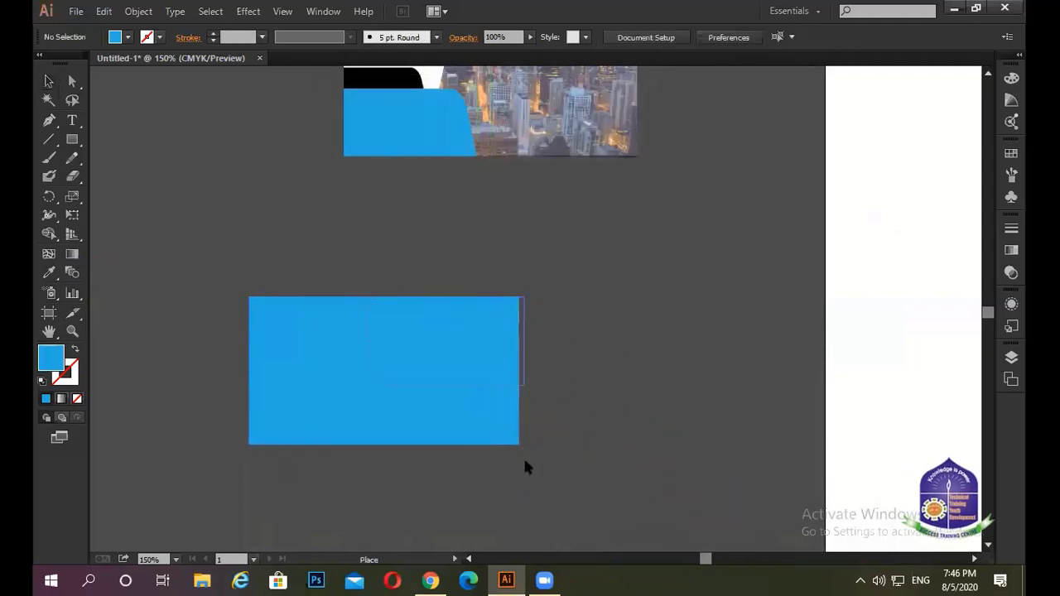
Place the city photo on the rectangle's right side, stretch it to the rectangle's bottom, and select the rectangle.
{"action": "left_click_drag", "start_coordinate": [525, 468], "coordinate": [526, 468]}
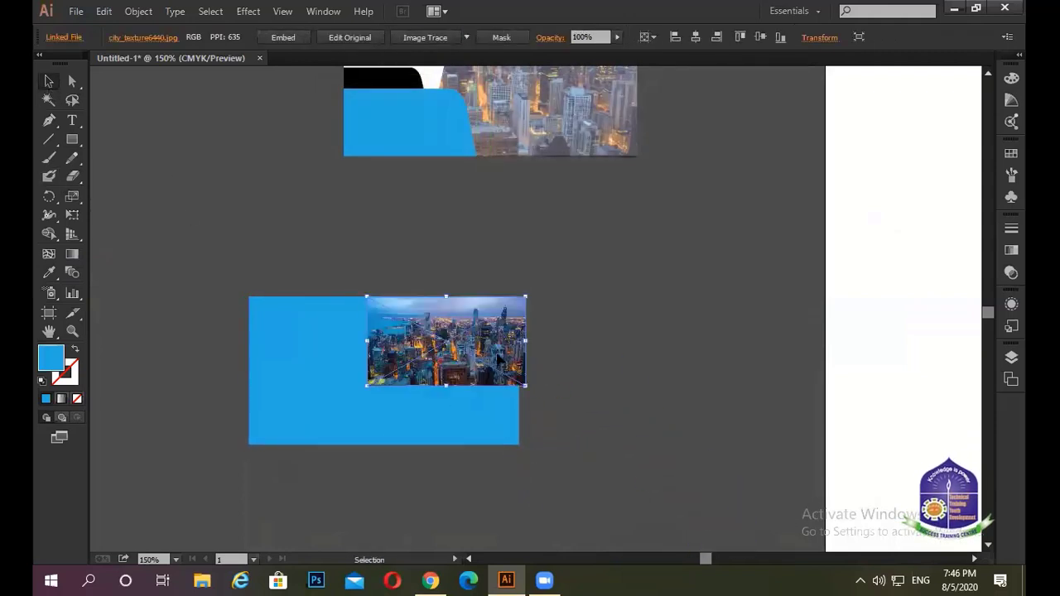
{"action": "left_click", "coordinate": [319, 197]}
{"action": "left_click_drag", "start_coordinate": [451, 346], "coordinate": [439, 349]}
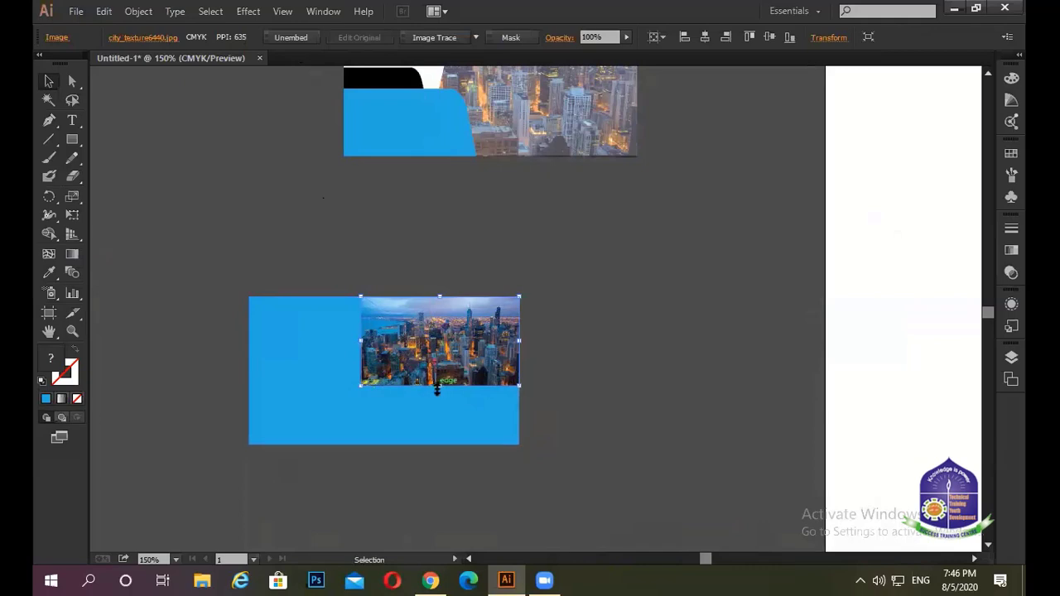
{"action": "left_click_drag", "start_coordinate": [439, 386], "coordinate": [439, 445]}
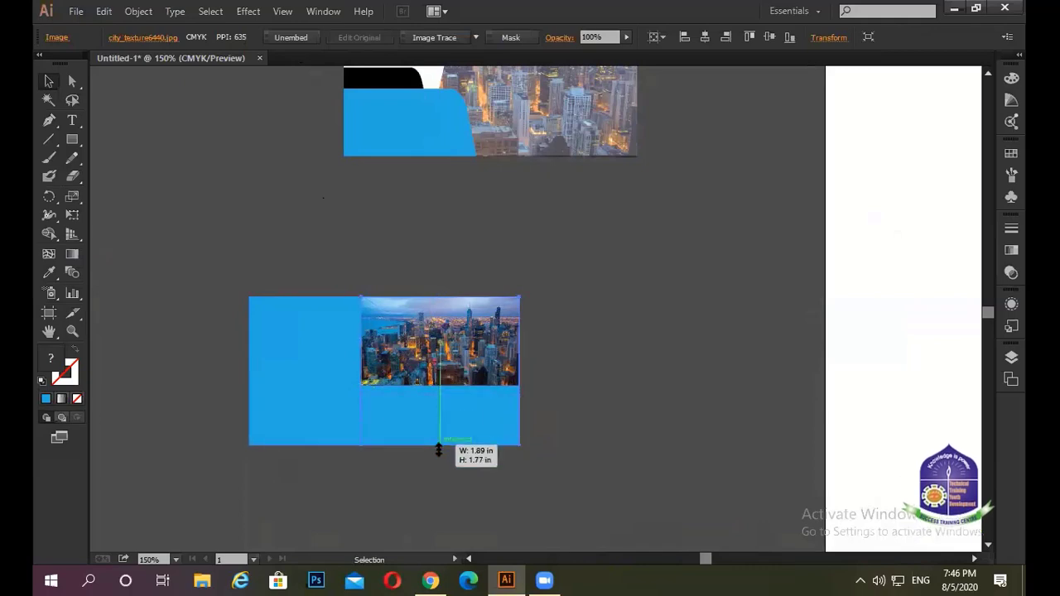
{"action": "left_click", "coordinate": [577, 401]}
{"action": "scroll", "coordinate": [429, 443], "scroll_direction": "up", "scroll_amount": 3, "text": "alt"}
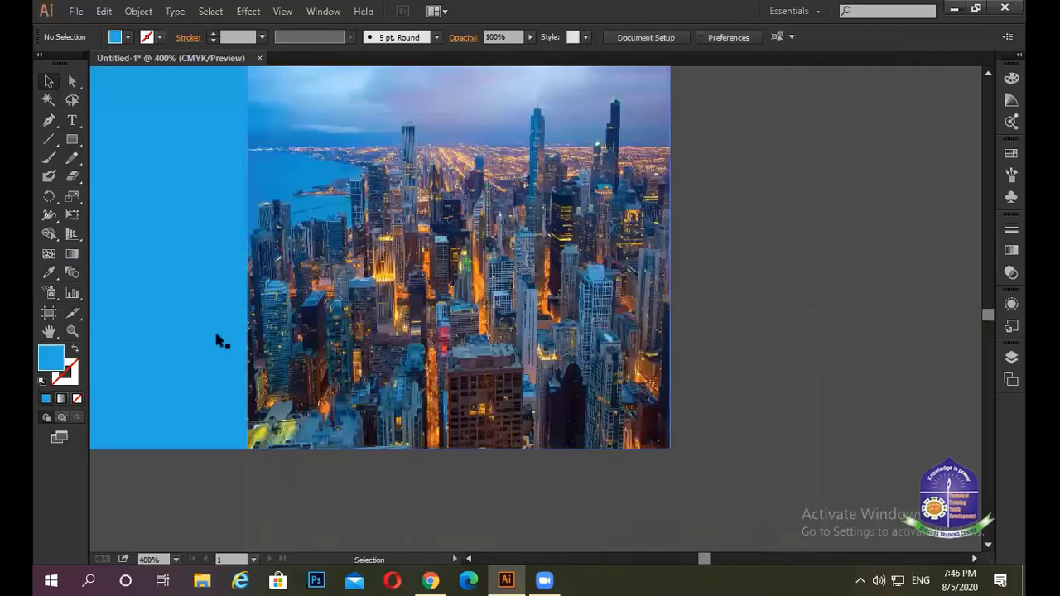
{"action": "scroll", "coordinate": [219, 339], "scroll_direction": "down", "scroll_amount": 1}
{"action": "scroll", "coordinate": [282, 153], "scroll_direction": "down", "scroll_amount": 1, "text": "alt"}
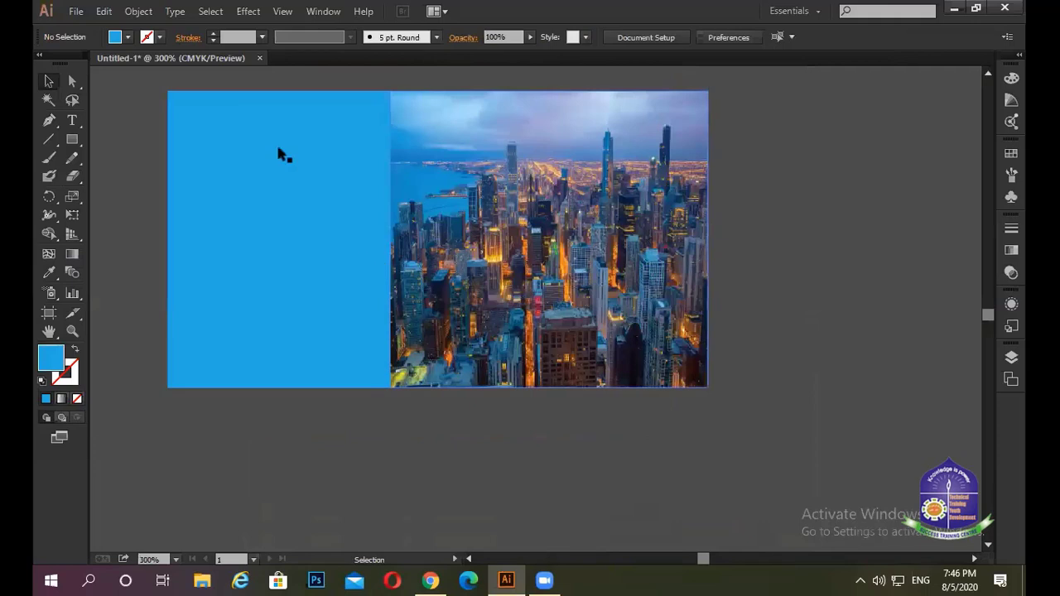
{"action": "left_click", "coordinate": [292, 235]}
Delete the blue rectangle and draw a blue circle over the city photo.
{"action": "key", "text": "Delete"}
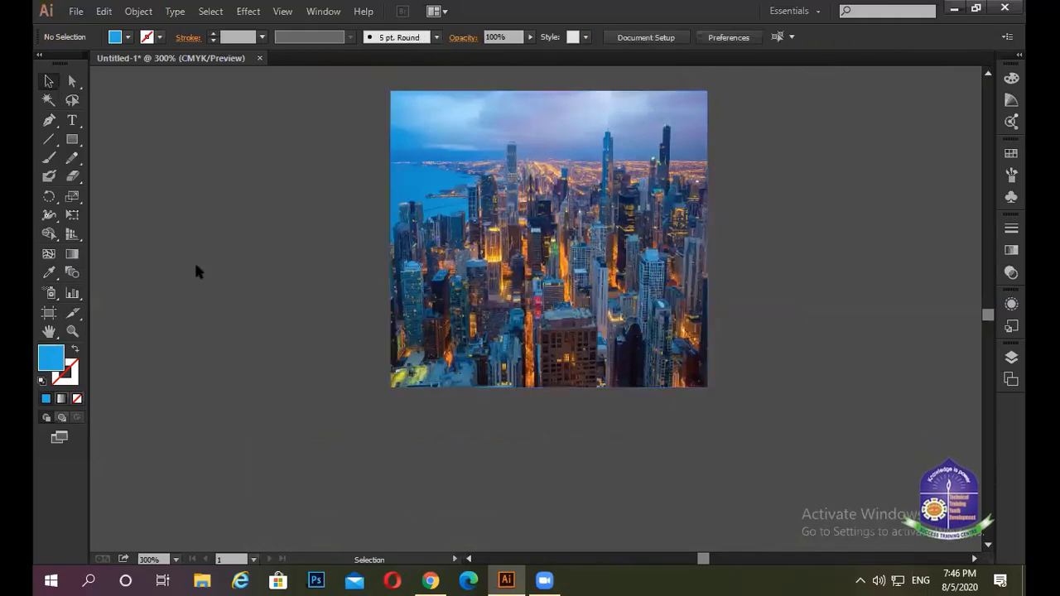
{"action": "left_click_drag", "start_coordinate": [72, 139], "coordinate": [124, 175]}
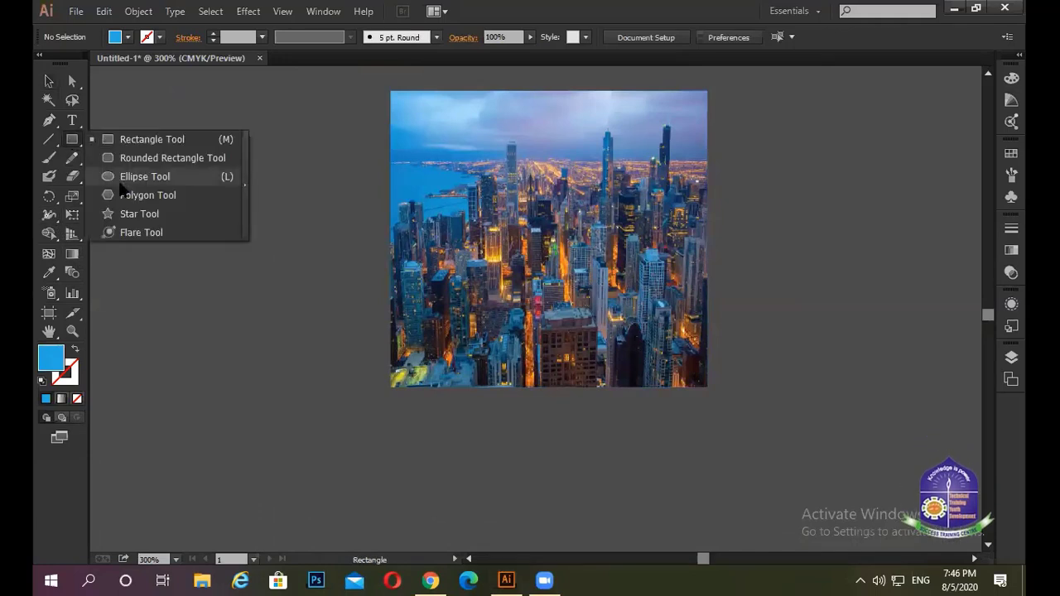
{"action": "left_click_drag", "start_coordinate": [428, 134], "coordinate": [681, 368]}
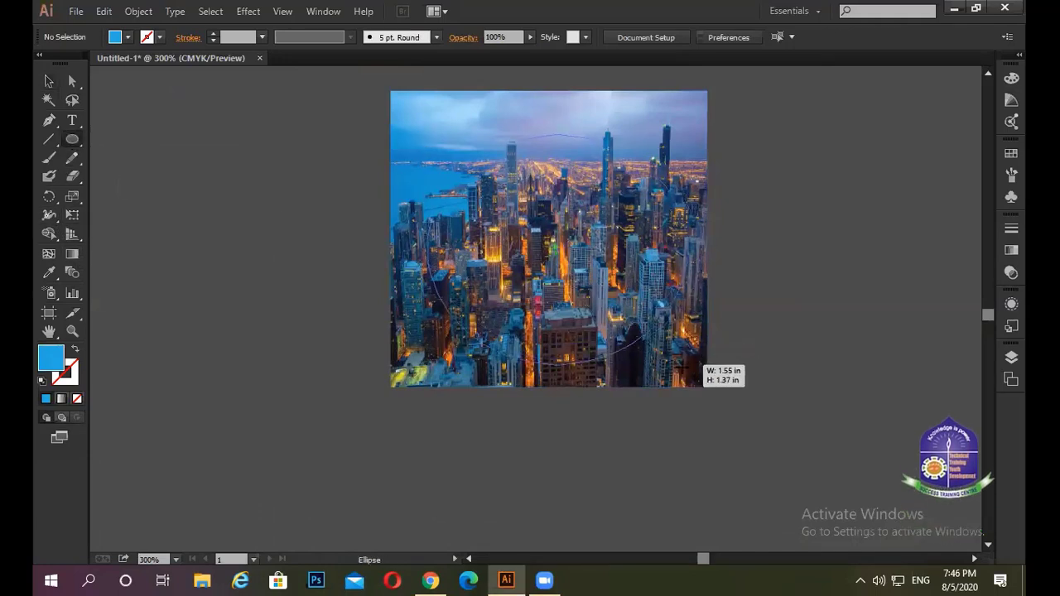
Make a clipping mask of the photo and circle, then move the round photo lower.
{"action": "left_click", "coordinate": [49, 81]}
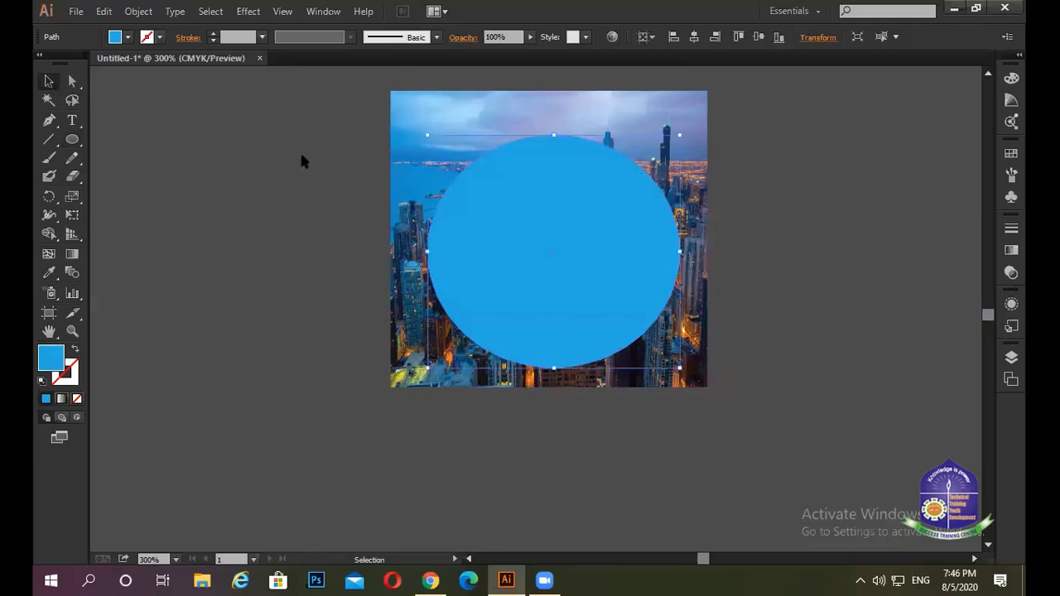
{"action": "left_click_drag", "start_coordinate": [301, 160], "coordinate": [820, 319]}
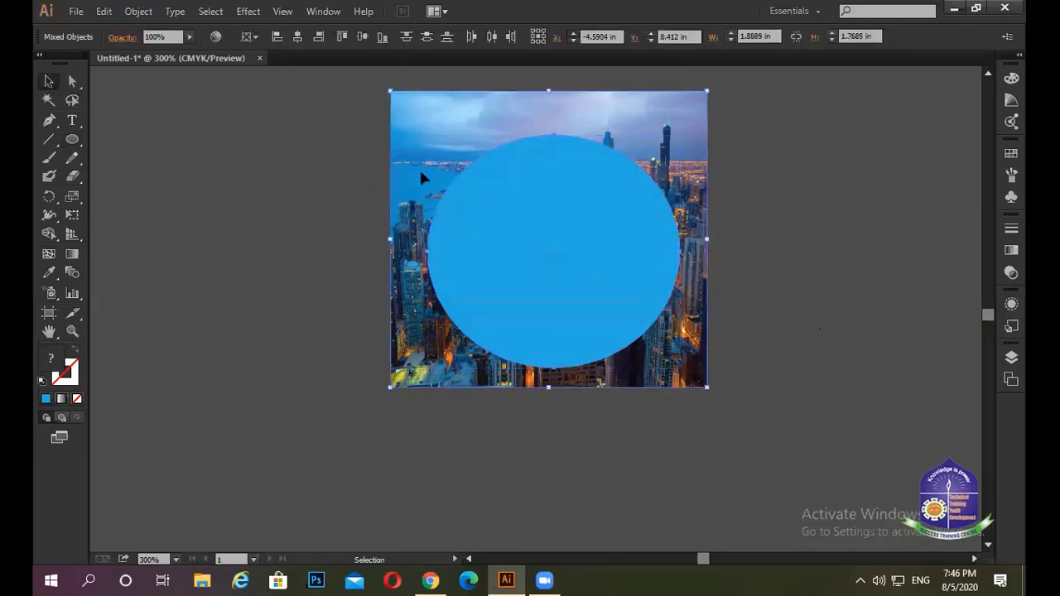
{"action": "right_click", "coordinate": [530, 235]}
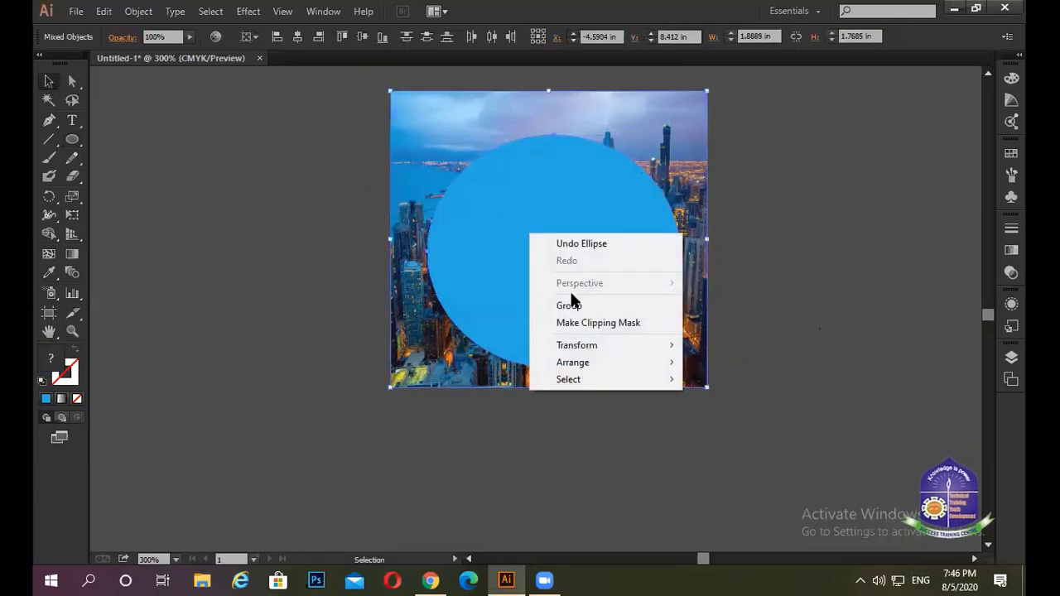
{"action": "left_click", "coordinate": [603, 323]}
{"action": "left_click", "coordinate": [809, 279]}
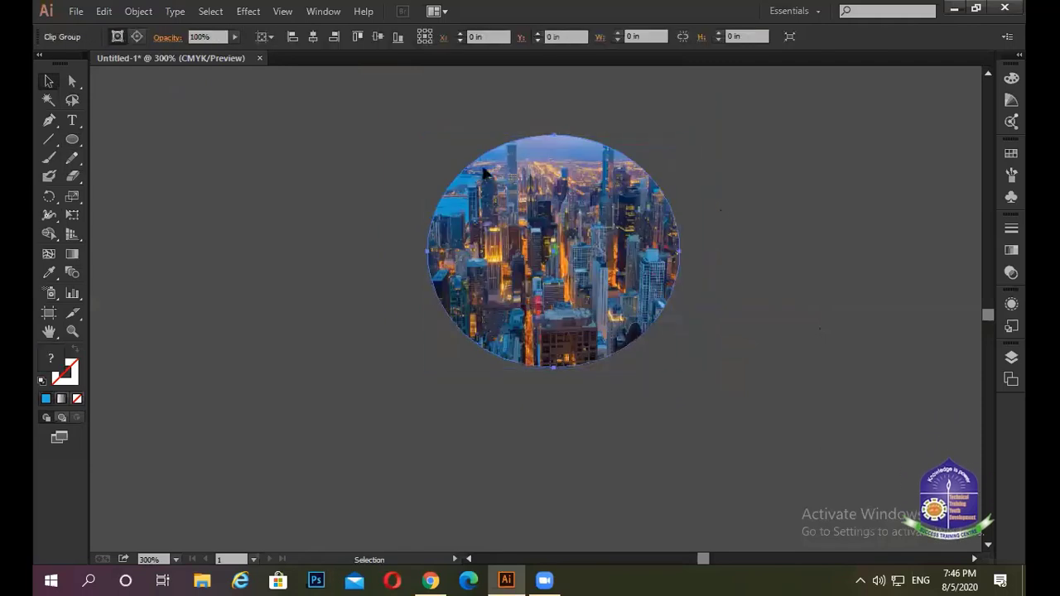
{"action": "left_click_drag", "start_coordinate": [499, 327], "coordinate": [499, 420]}
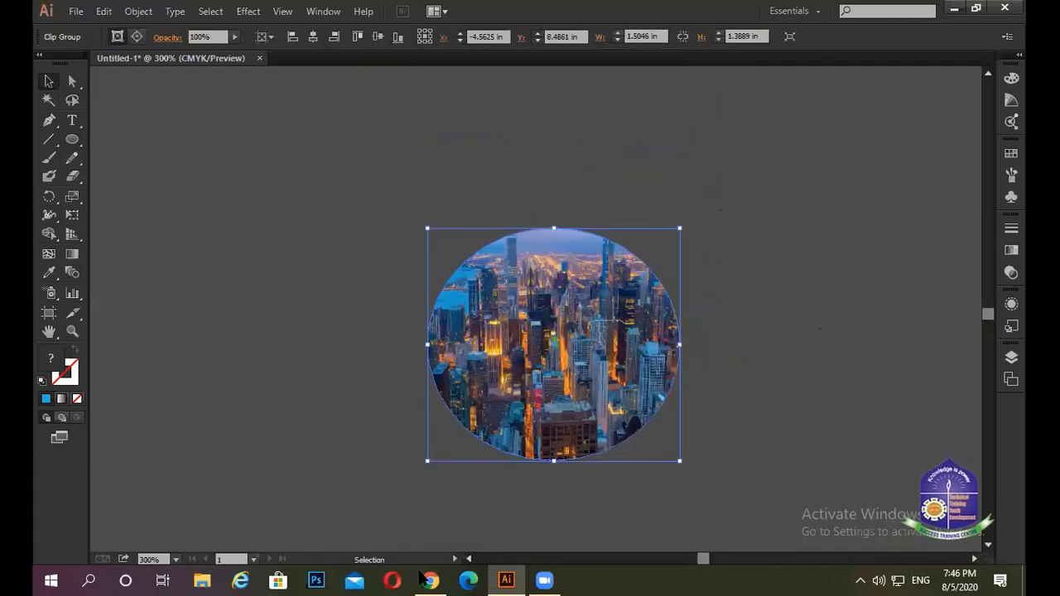
{"action": "scroll", "coordinate": [371, 422], "scroll_direction": "down", "scroll_amount": 4}
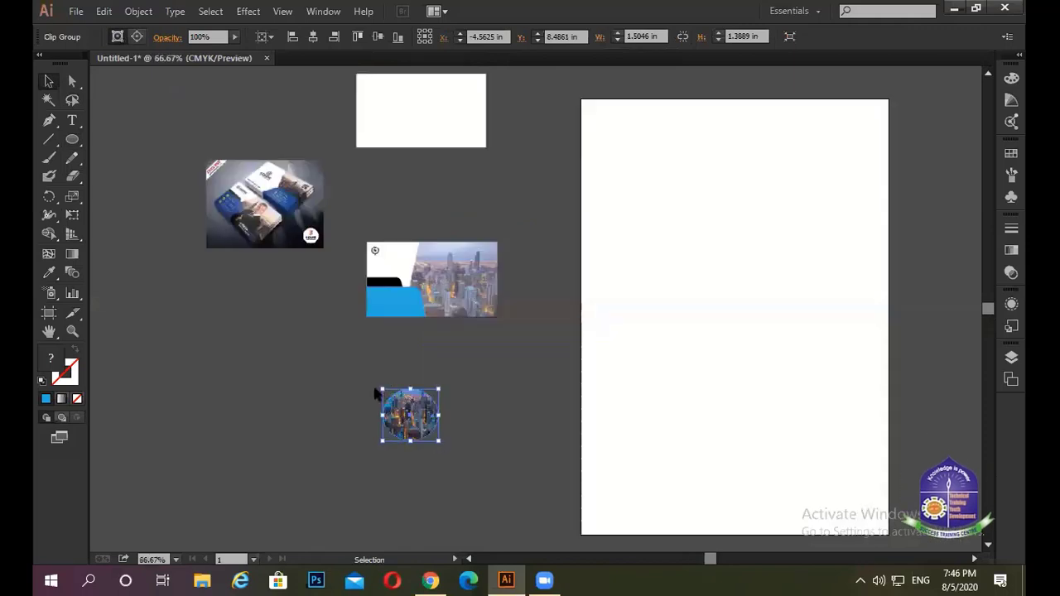
Delete the round photo, then undo twice to release the clip back into photo and circle.
{"action": "key", "text": "Delete"}
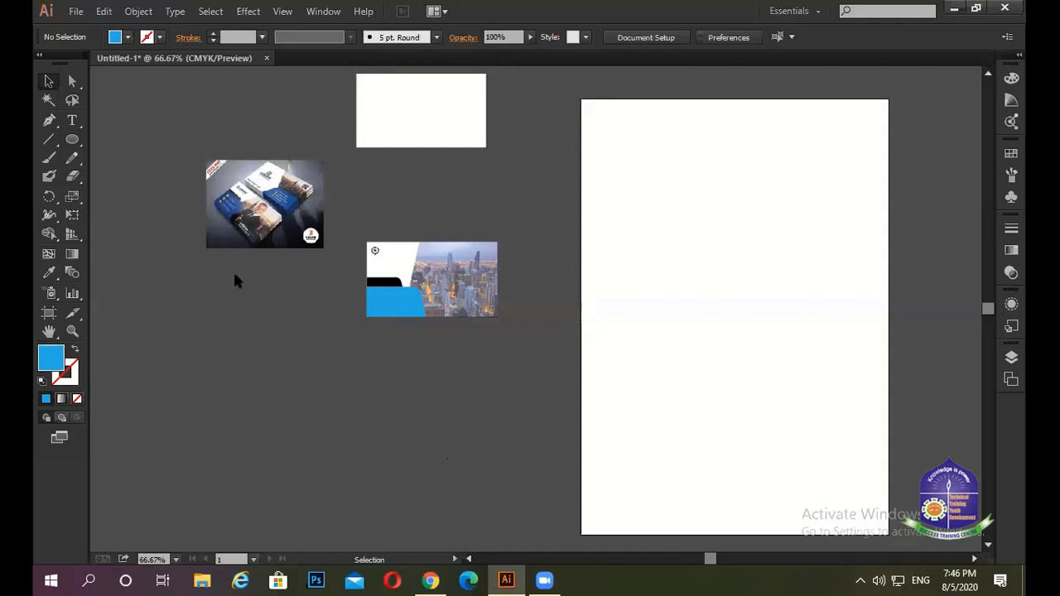
{"action": "scroll", "coordinate": [386, 334], "scroll_direction": "up", "scroll_amount": 1}
{"action": "scroll", "coordinate": [369, 315], "scroll_direction": "down", "scroll_amount": 4}
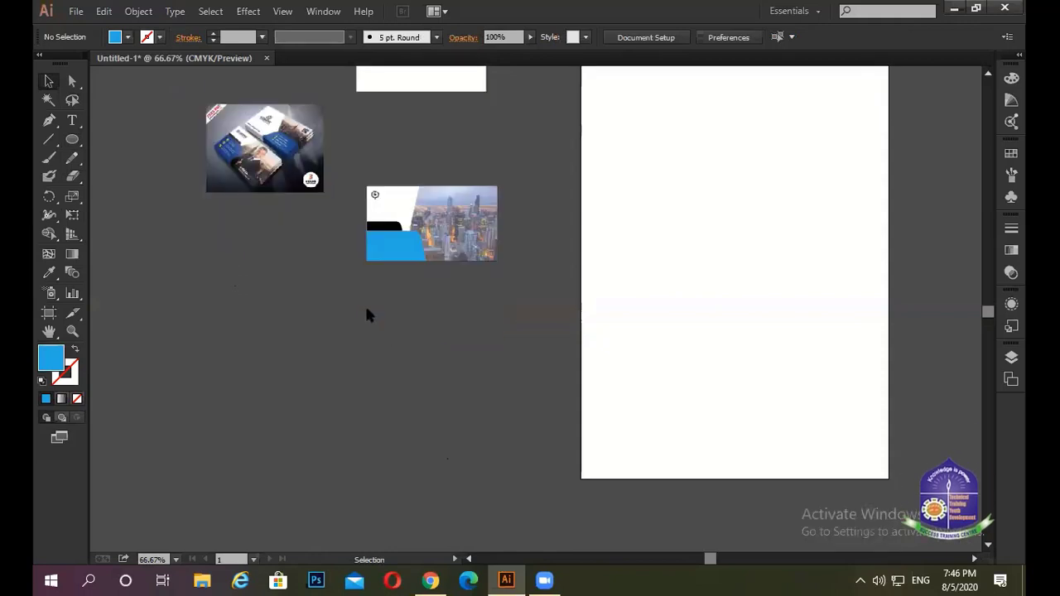
{"action": "key", "text": "ctrl+z"}
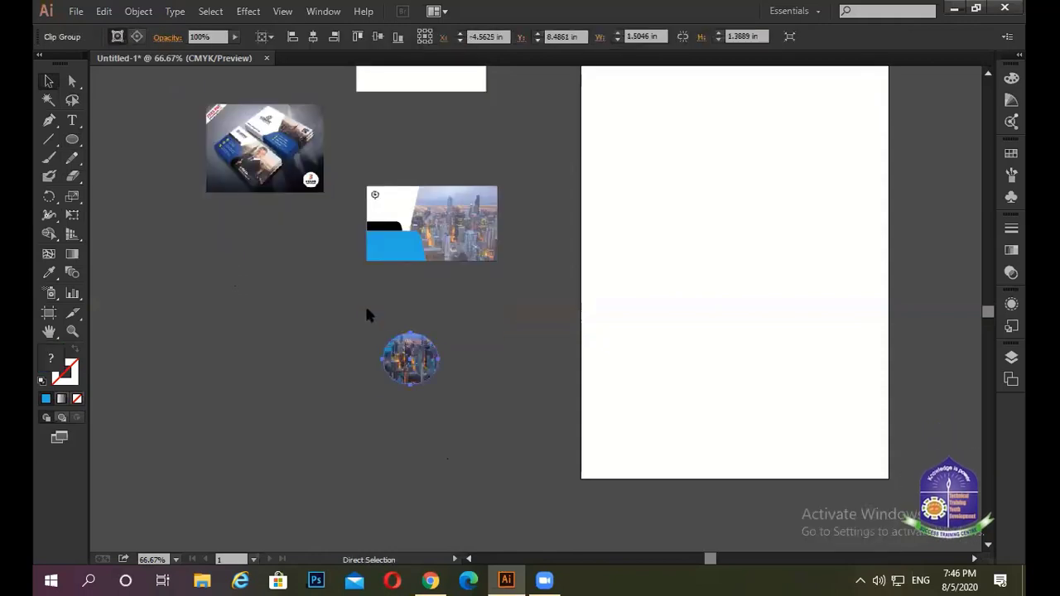
{"action": "key", "text": "ctrl+z"}
{"action": "key", "text": "v"}
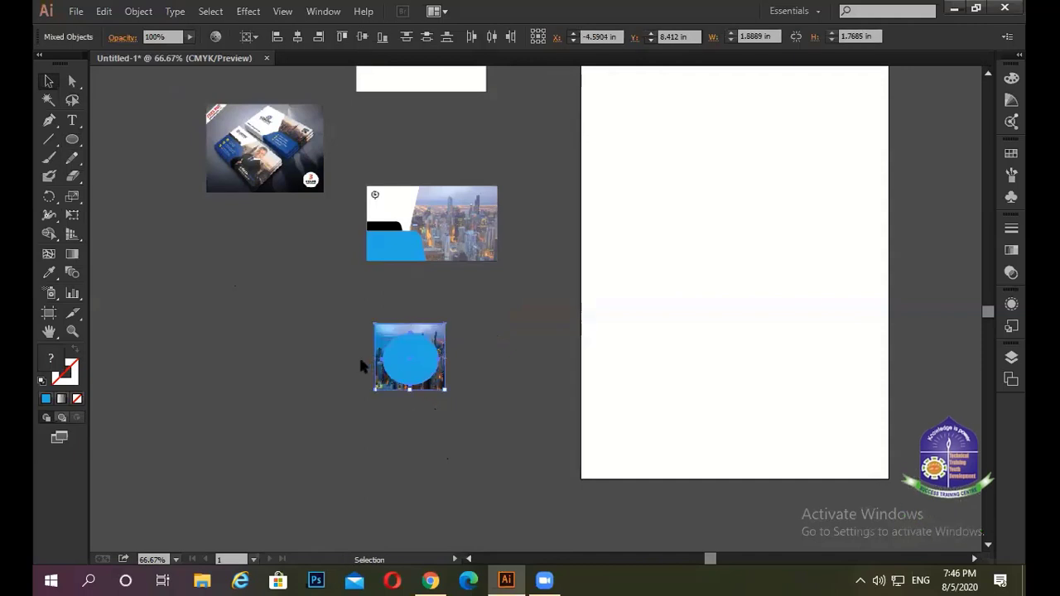
{"action": "left_click", "coordinate": [359, 354]}
Centre the blue circle on the city photo and make a clipping mask from both again.
{"action": "scroll", "coordinate": [401, 424], "scroll_direction": "up", "scroll_amount": 1}
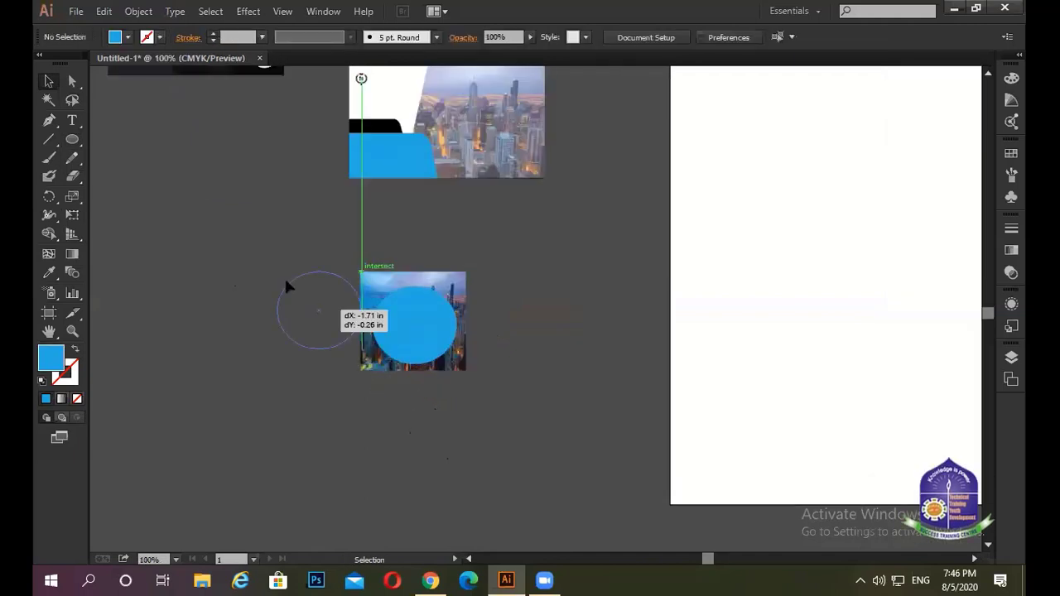
{"action": "left_click_drag", "start_coordinate": [419, 323], "coordinate": [265, 258]}
{"action": "left_click", "coordinate": [435, 308]}
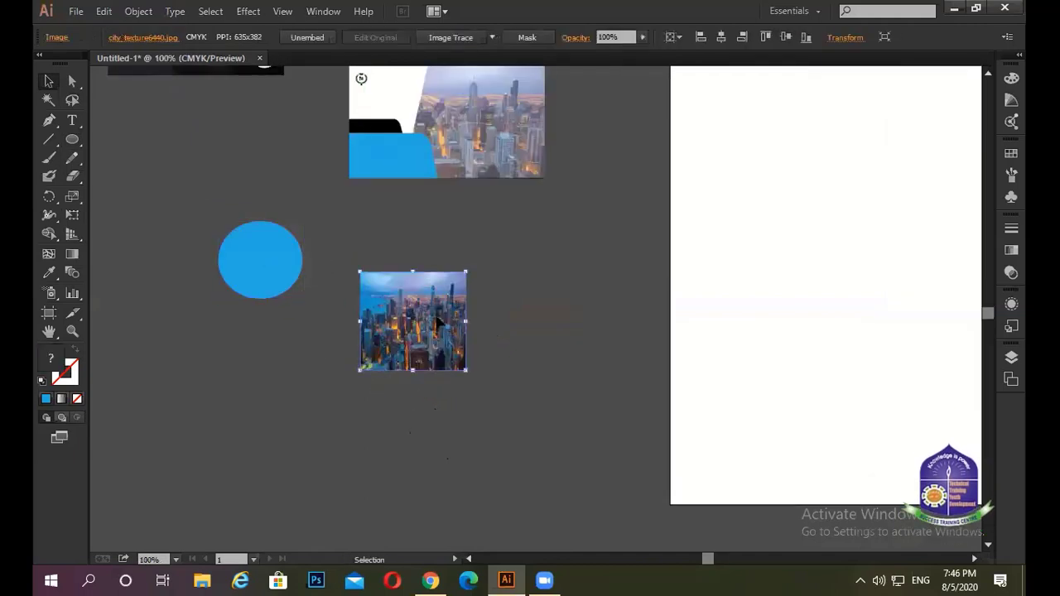
{"action": "left_click", "coordinate": [258, 251]}
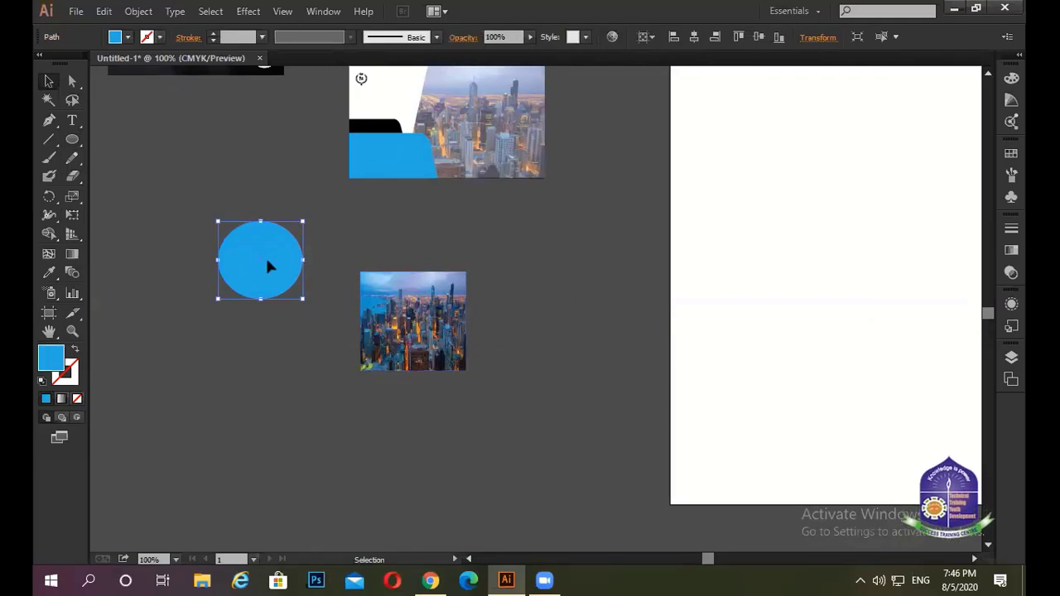
{"action": "left_click_drag", "start_coordinate": [267, 263], "coordinate": [419, 323]}
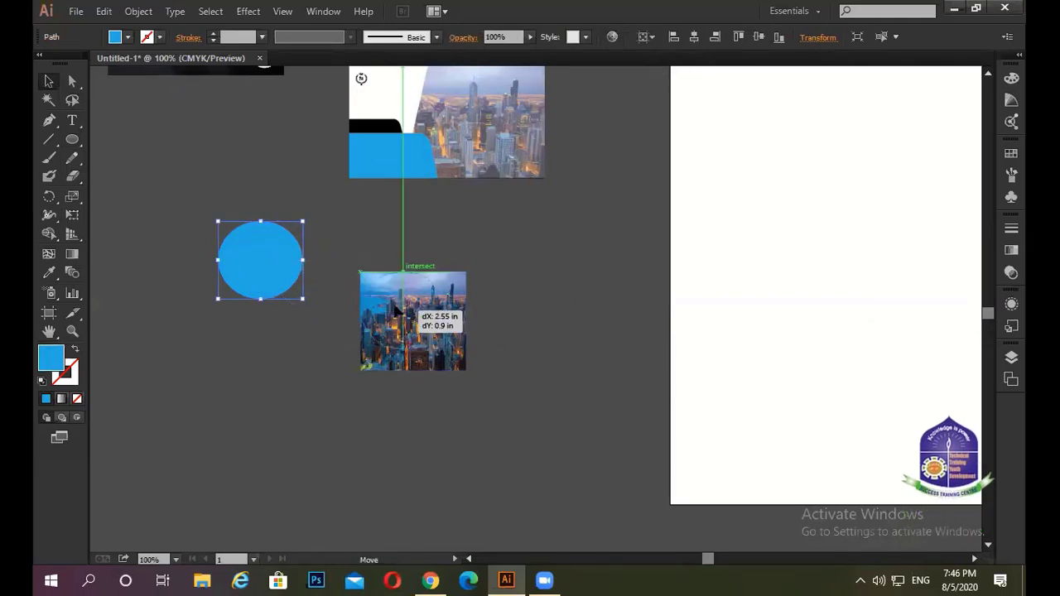
{"action": "left_click", "coordinate": [363, 264]}
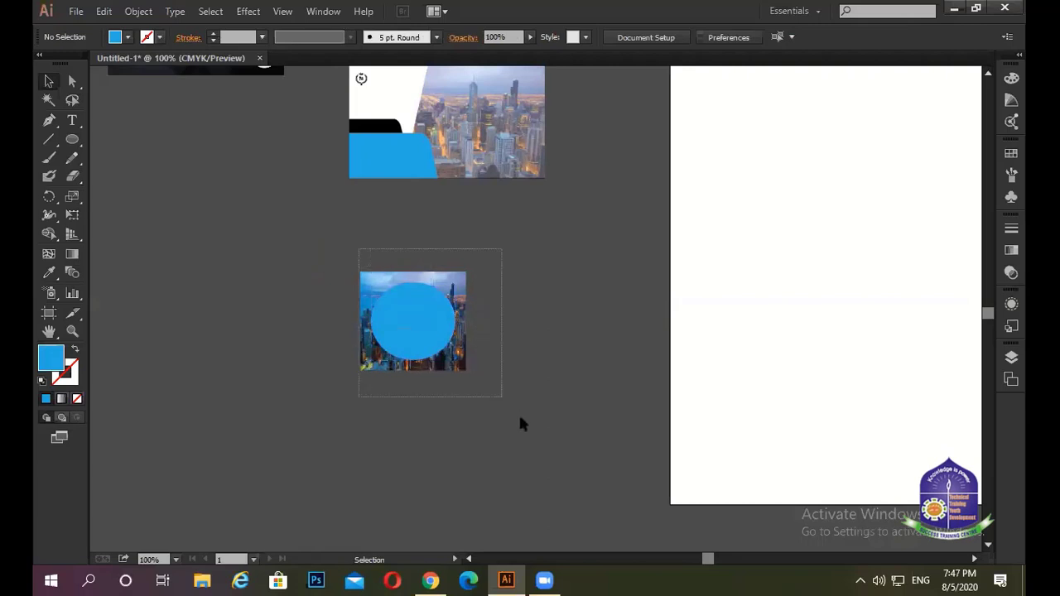
{"action": "left_click_drag", "start_coordinate": [520, 425], "coordinate": [497, 389]}
{"action": "right_click", "coordinate": [437, 342]}
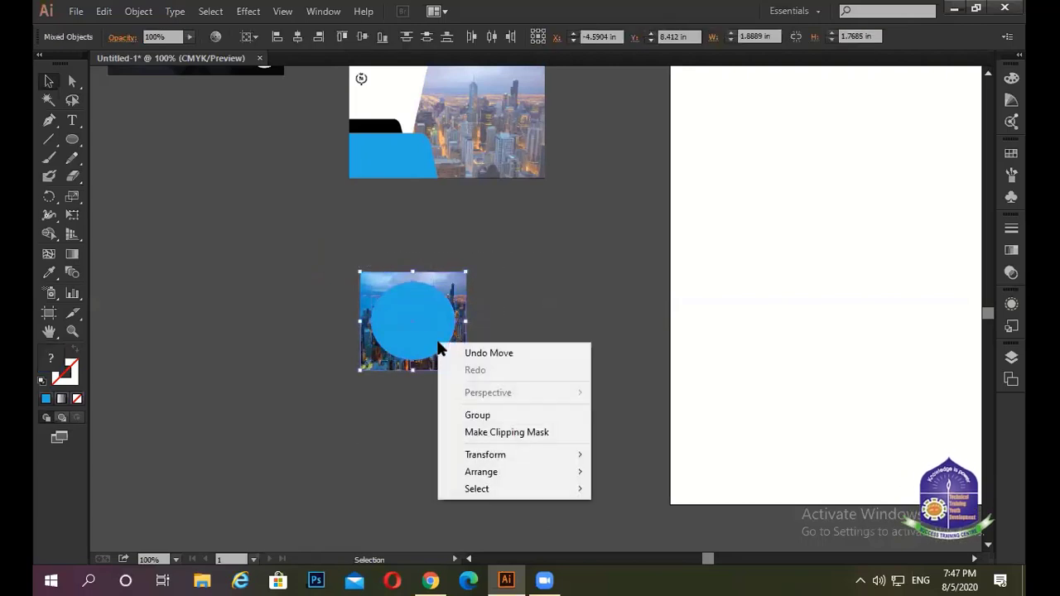
{"action": "left_click", "coordinate": [527, 433]}
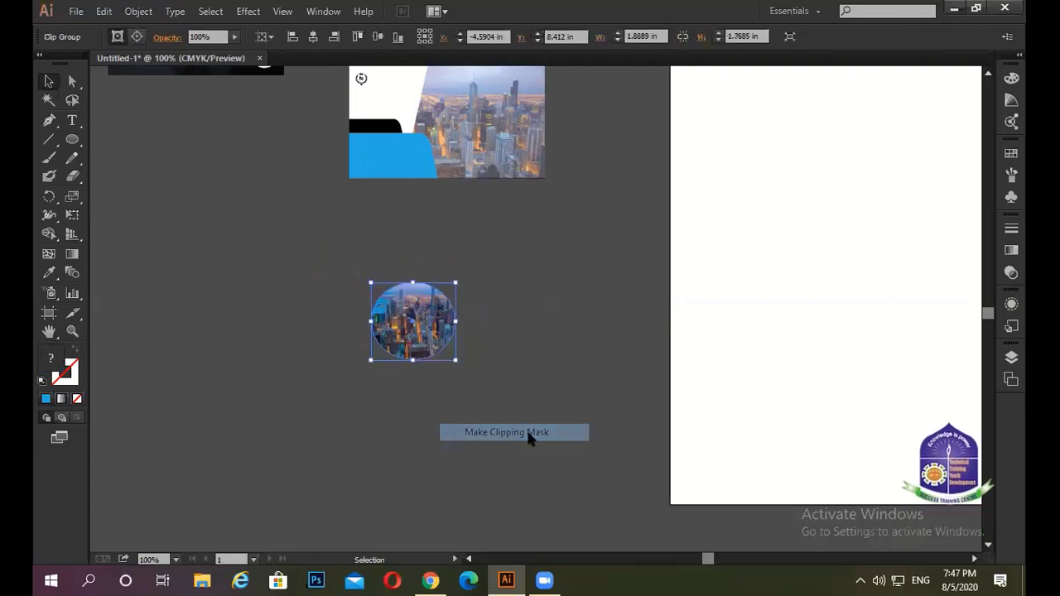
Select the round city photo clip group and delete it.
{"action": "left_click", "coordinate": [538, 383]}
{"action": "scroll", "coordinate": [485, 376], "scroll_direction": "up", "scroll_amount": 3}
{"action": "scroll", "coordinate": [290, 323], "scroll_direction": "up", "scroll_amount": 2}
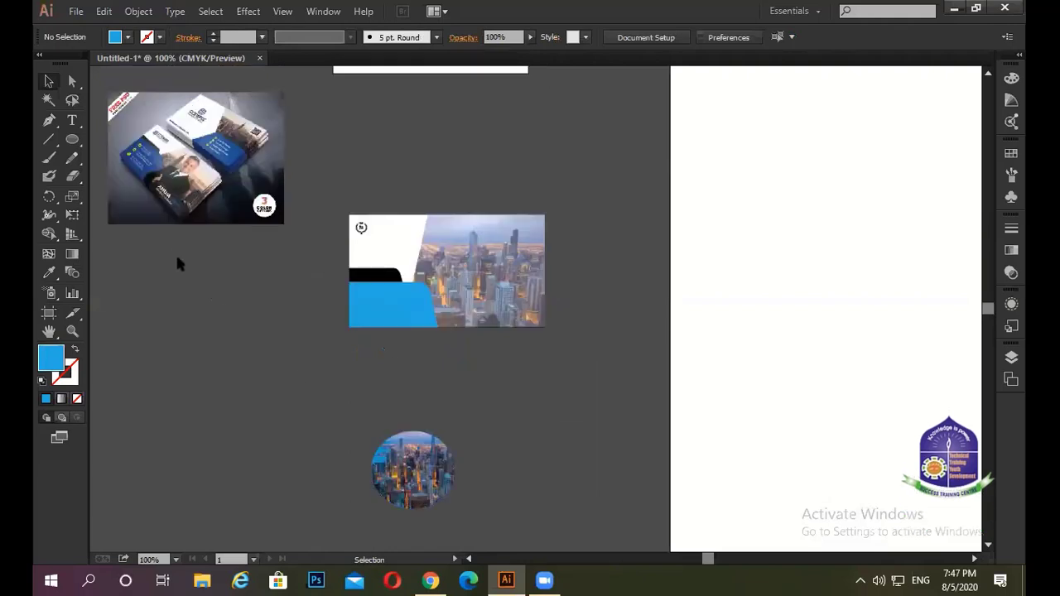
{"action": "scroll", "coordinate": [386, 362], "scroll_direction": "up", "scroll_amount": 2}
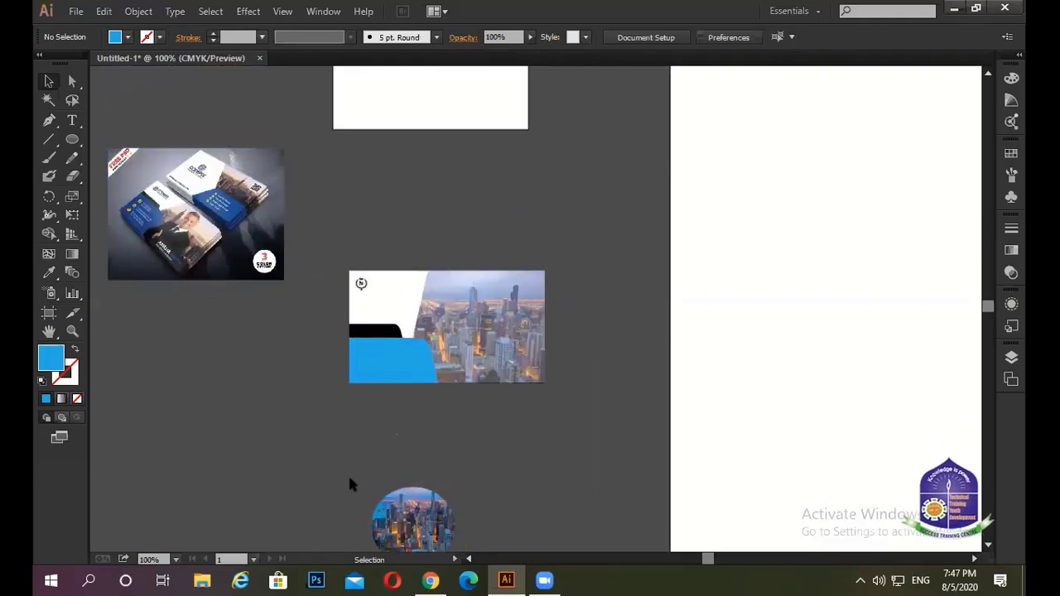
{"action": "left_click", "coordinate": [447, 534]}
{"action": "key", "text": "Delete"}
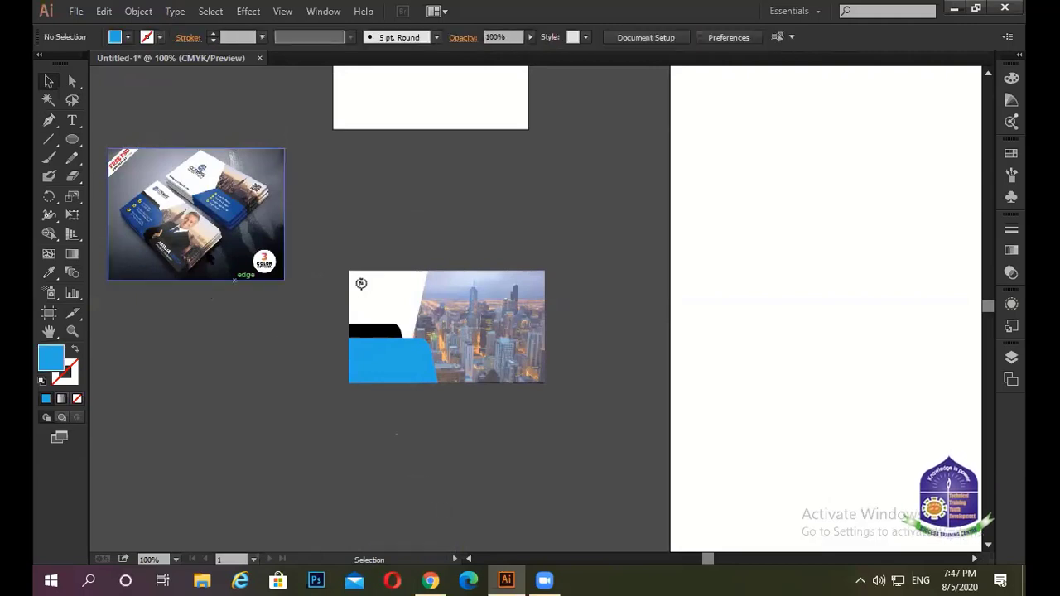
Activate the Type tool and zoom in on the business card's blue panel.
{"action": "left_click", "coordinate": [72, 121]}
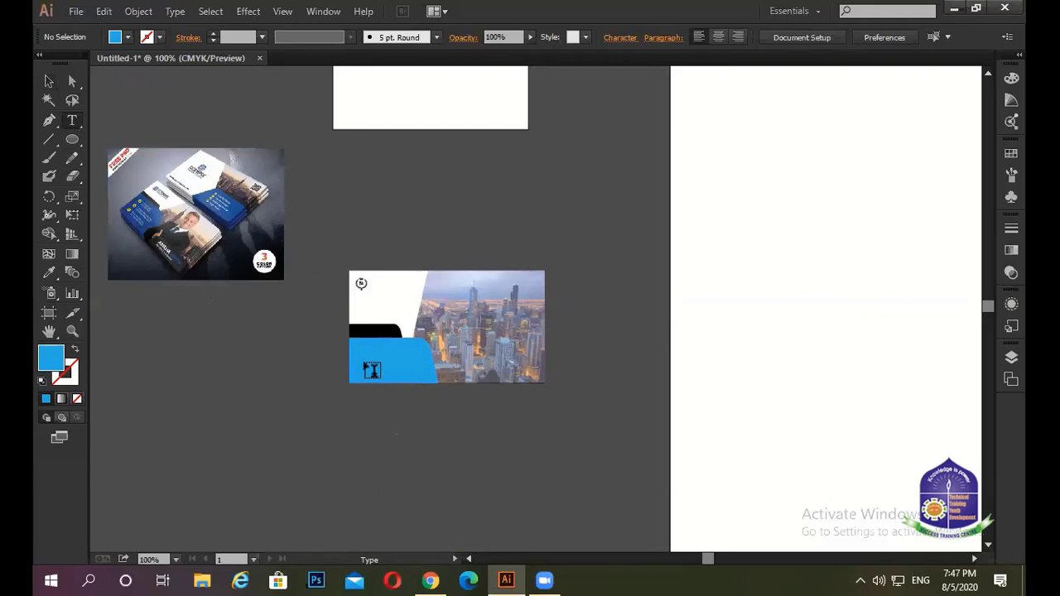
{"action": "scroll", "coordinate": [371, 370], "scroll_direction": "up", "scroll_amount": 1}
{"action": "scroll", "coordinate": [358, 418], "scroll_direction": "up", "scroll_amount": 2, "text": "alt"}
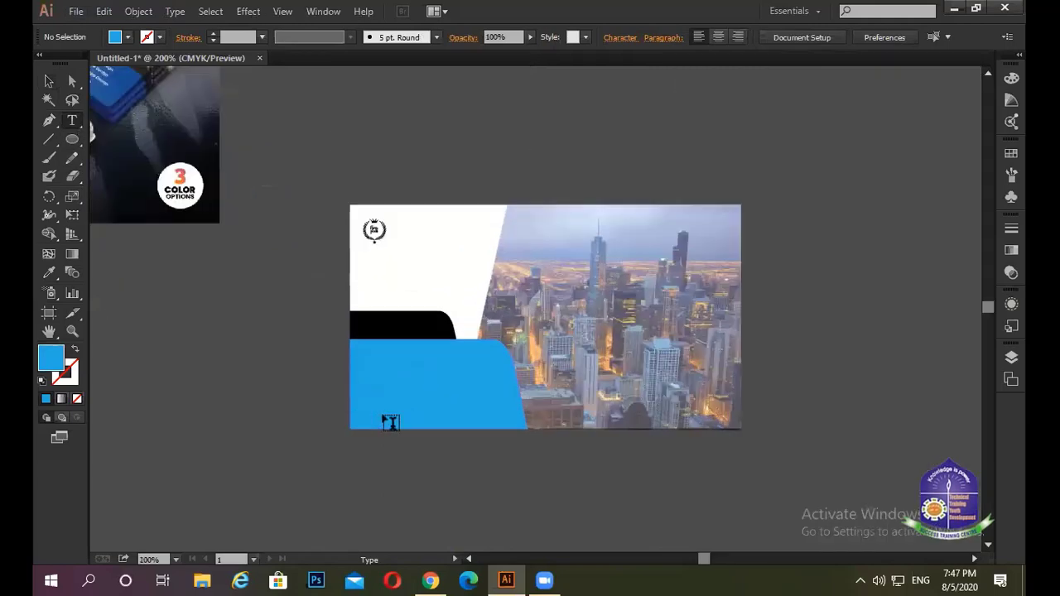
{"action": "scroll", "coordinate": [447, 434], "scroll_direction": "down", "scroll_amount": 2, "text": "alt"}
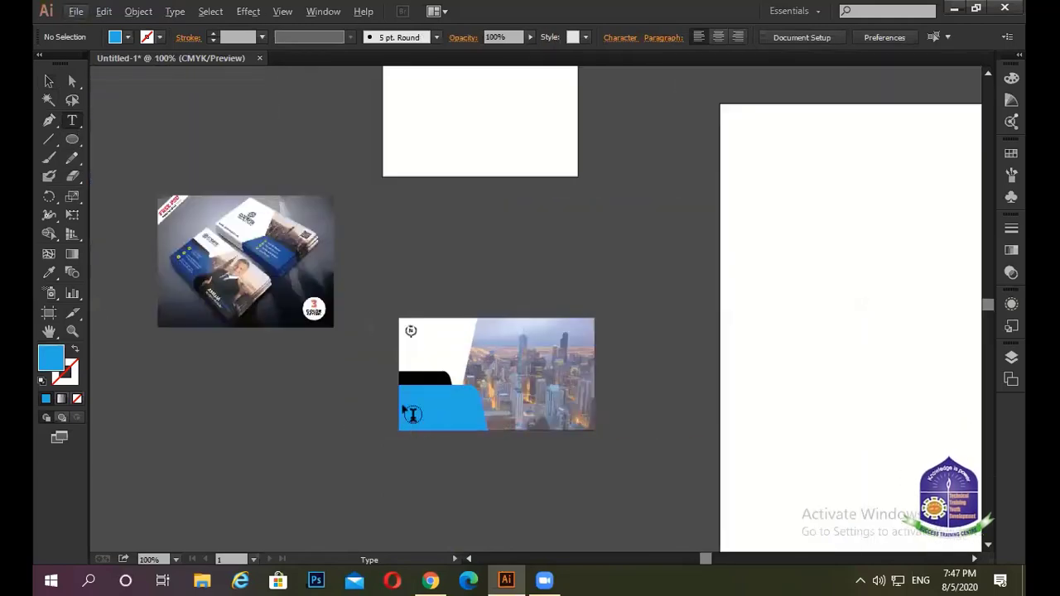
{"action": "scroll", "coordinate": [403, 403], "scroll_direction": "up", "scroll_amount": 2, "text": "alt"}
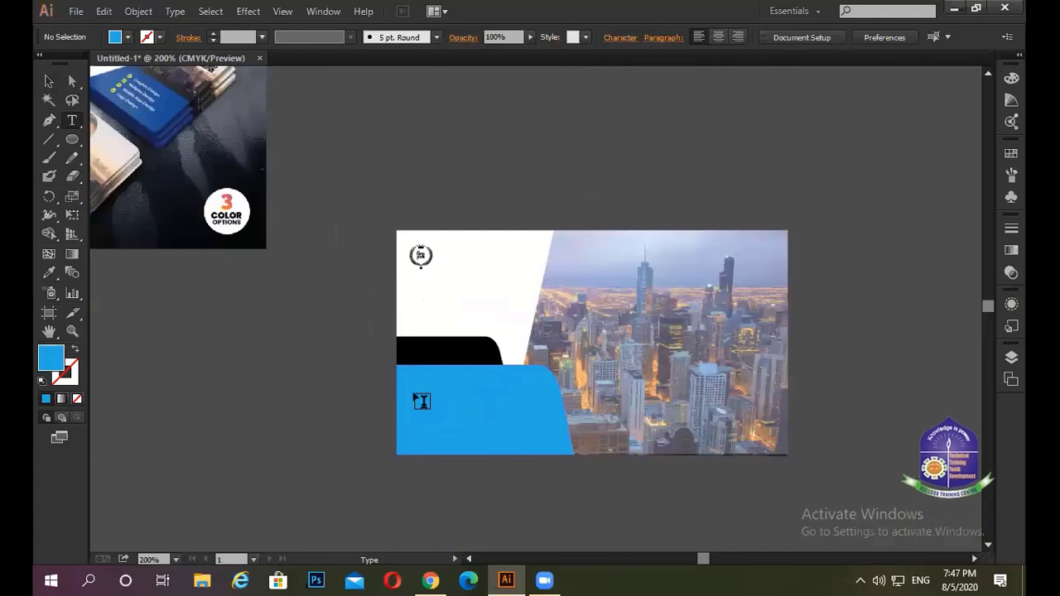
Type a Call line with a 000000-00 placeholder number on the blue shape, then shift it left.
{"action": "left_click", "coordinate": [414, 391]}
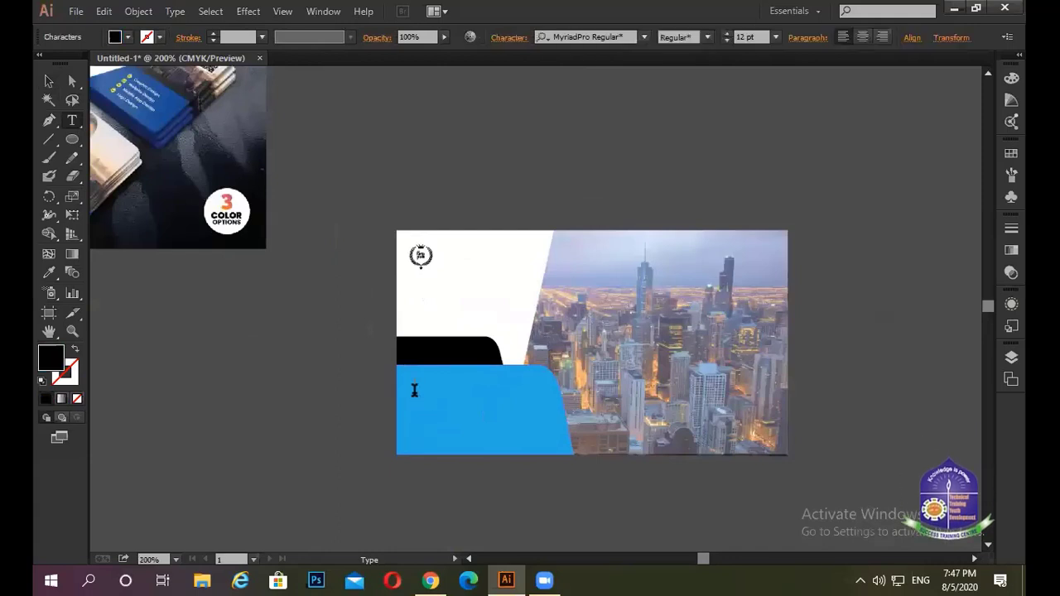
{"action": "type", "text": "Ph"}
{"action": "type", "text": "Call"}
{"action": "type", "text": ":"}
{"action": "type", "text": "01"}
{"action": "key", "text": "BackSpace"}
{"action": "type", "text": "0"}
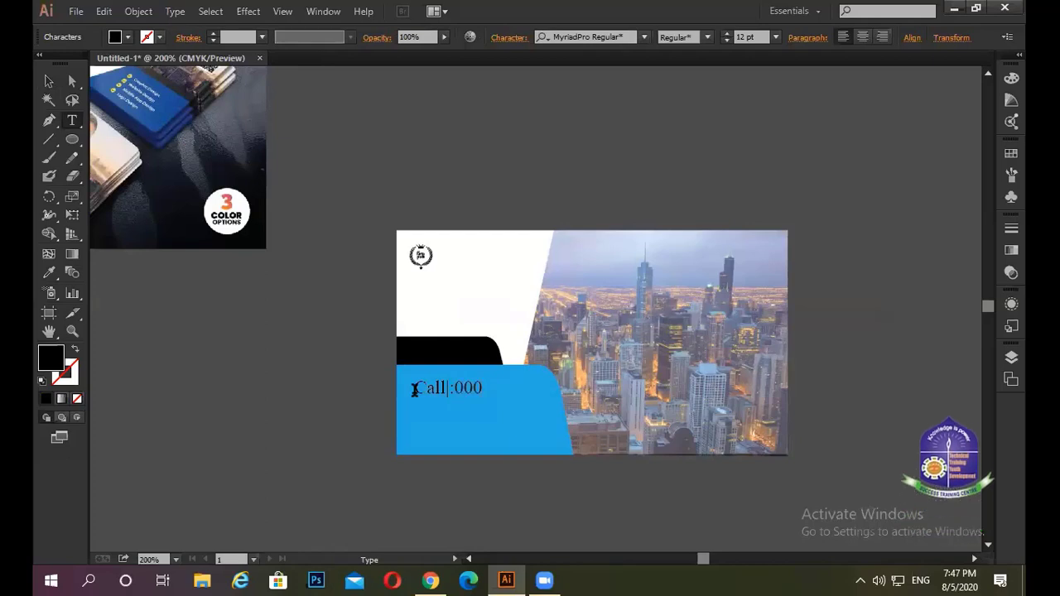
{"action": "type", "text": "00-"}
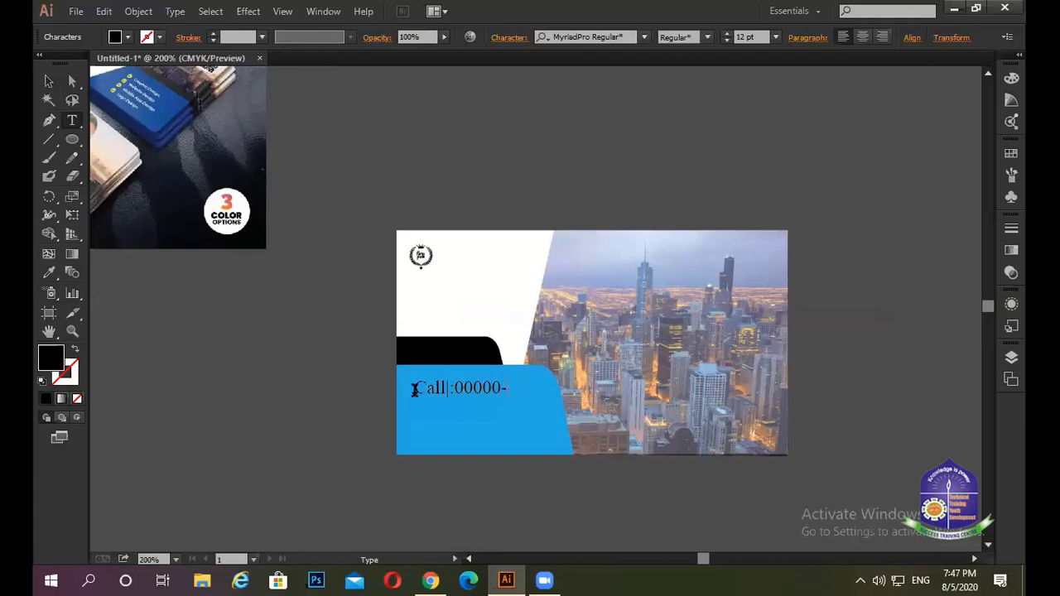
{"action": "type", "text": "00-000000"}
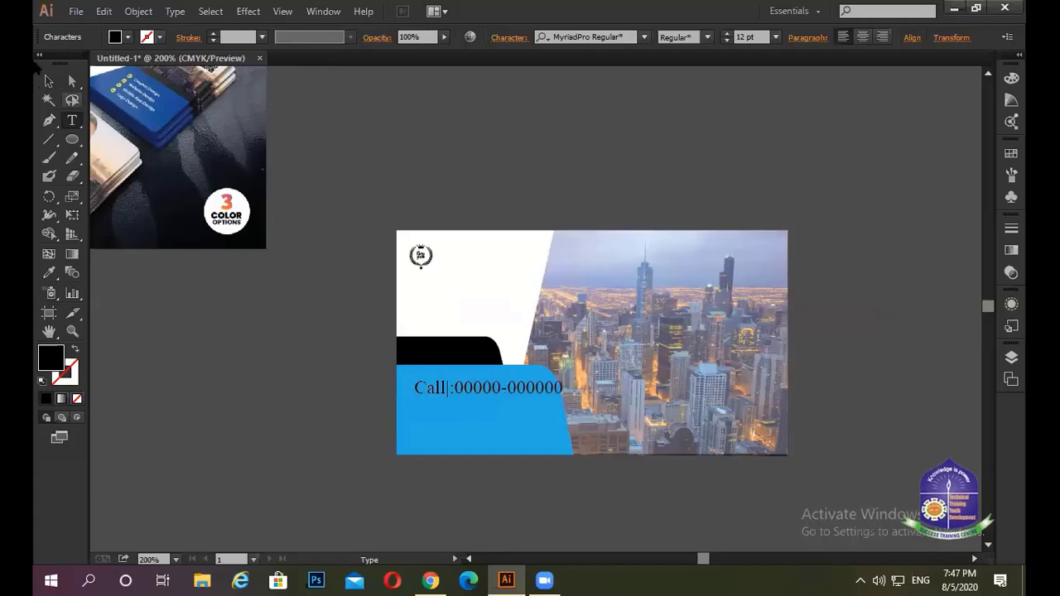
{"action": "left_click", "coordinate": [48, 80]}
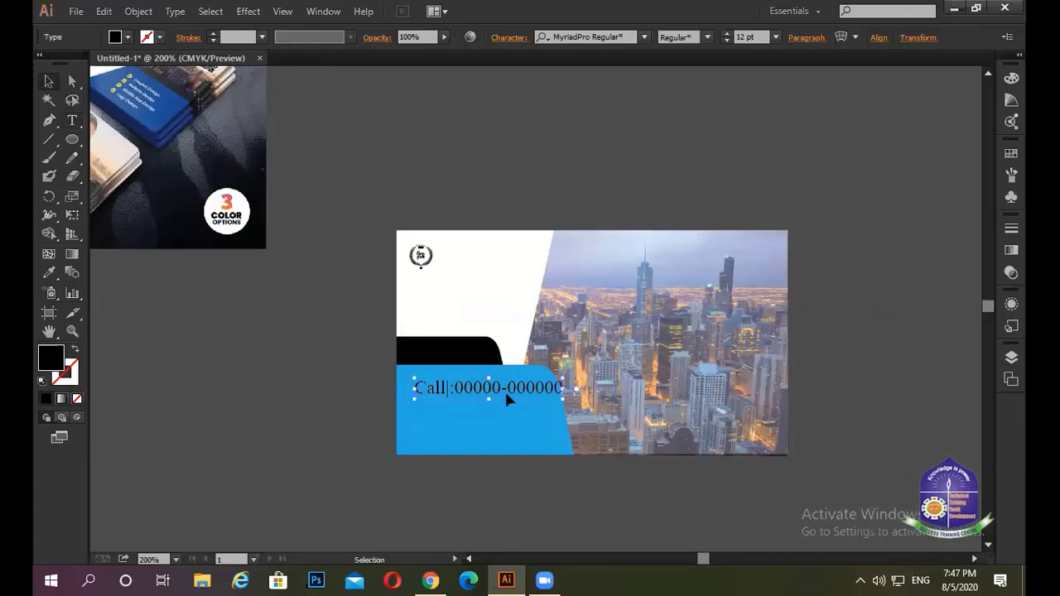
{"action": "left_click_drag", "start_coordinate": [504, 389], "coordinate": [469, 393]}
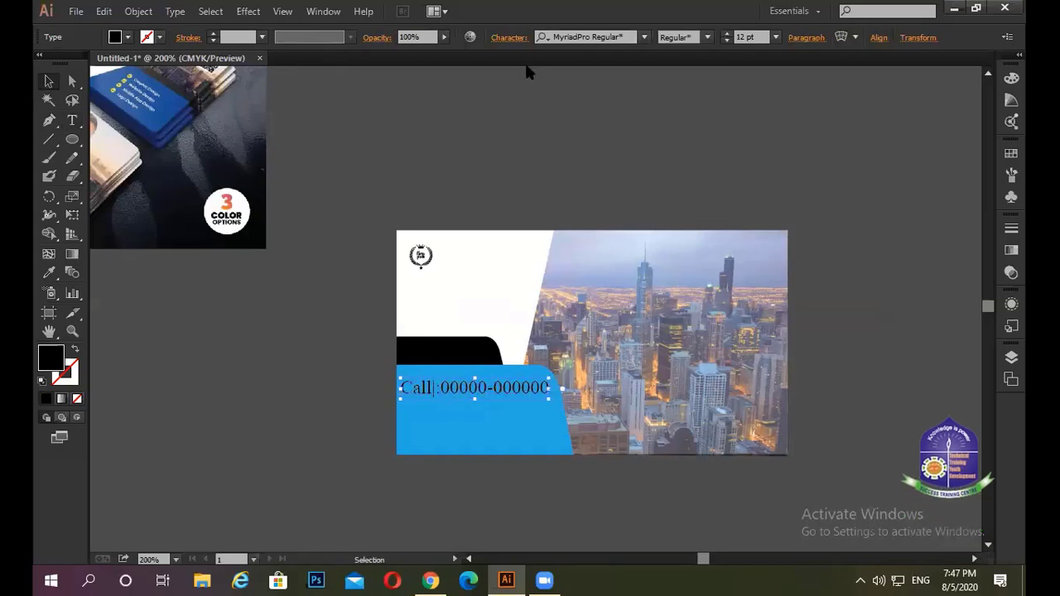
{"action": "left_click", "coordinate": [776, 38]}
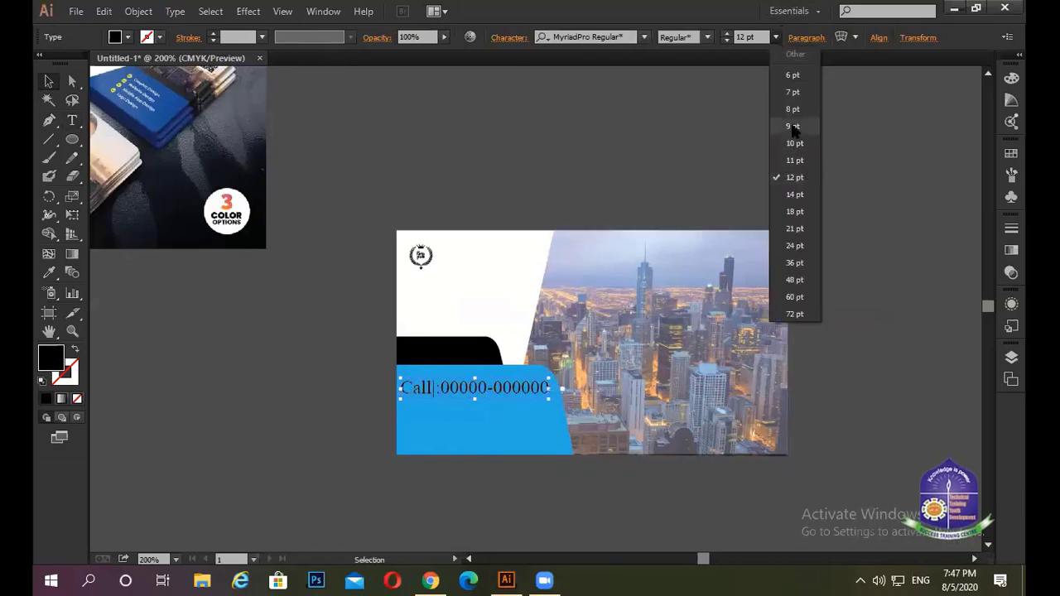
Set the Call text to 6 pt and reposition it on the blue shape.
{"action": "left_click", "coordinate": [791, 77]}
{"action": "left_click", "coordinate": [468, 460]}
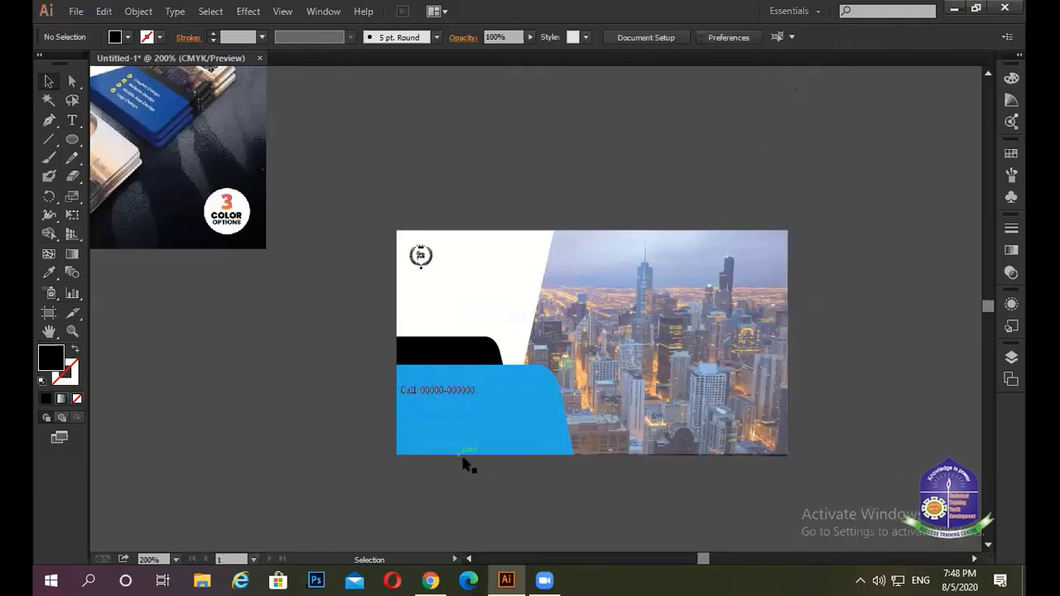
{"action": "scroll", "coordinate": [426, 440], "scroll_direction": "up", "scroll_amount": 3}
{"action": "left_click_drag", "start_coordinate": [437, 302], "coordinate": [457, 274]}
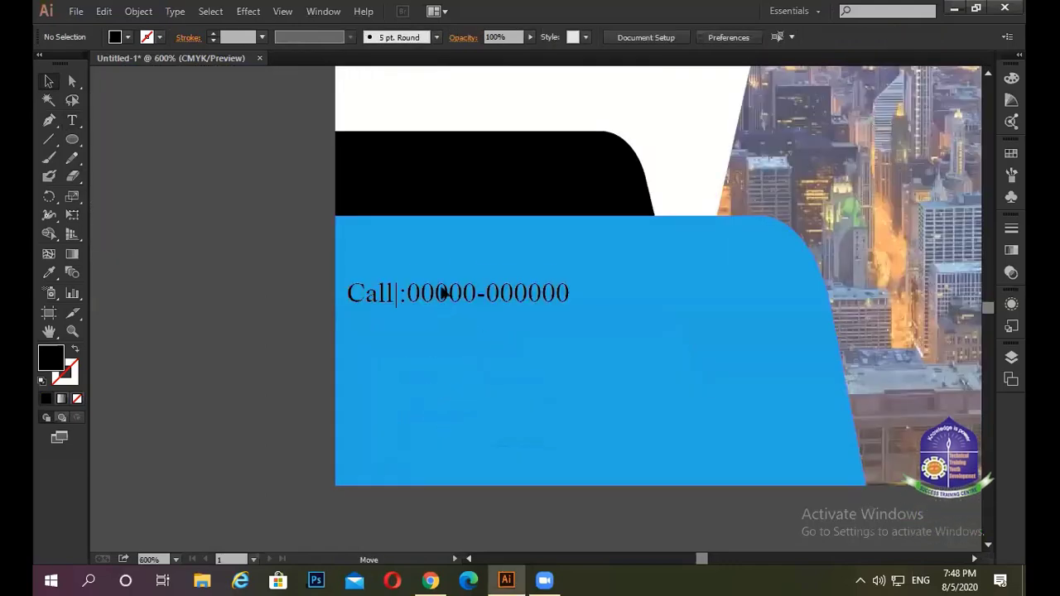
{"action": "left_click", "coordinate": [454, 273]}
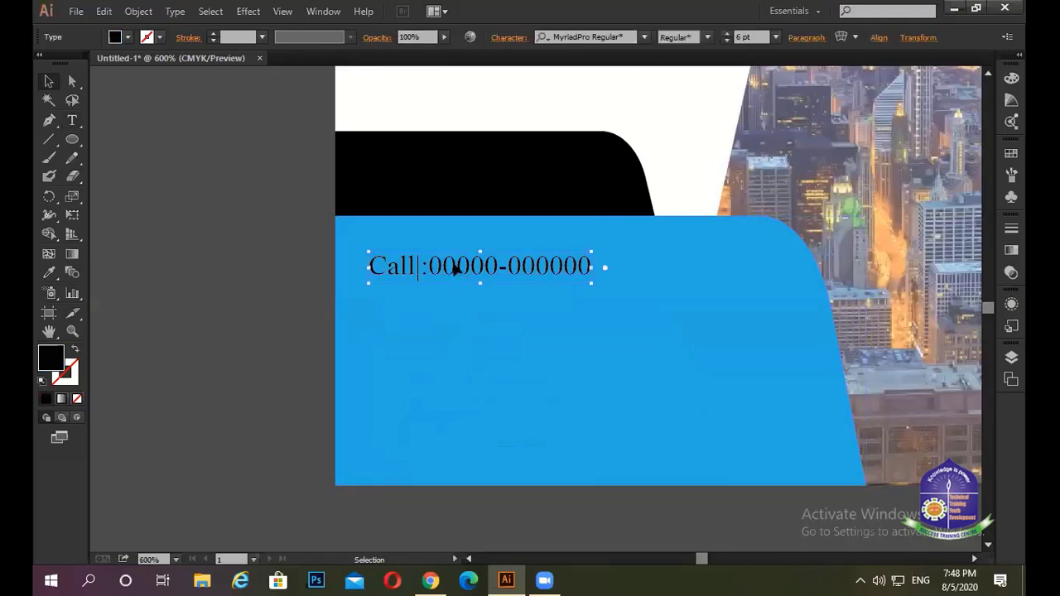
Add a colon after Call and nudge the line slightly up and left.
{"action": "double_click", "coordinate": [424, 266]}
{"action": "type", "text": ":"}
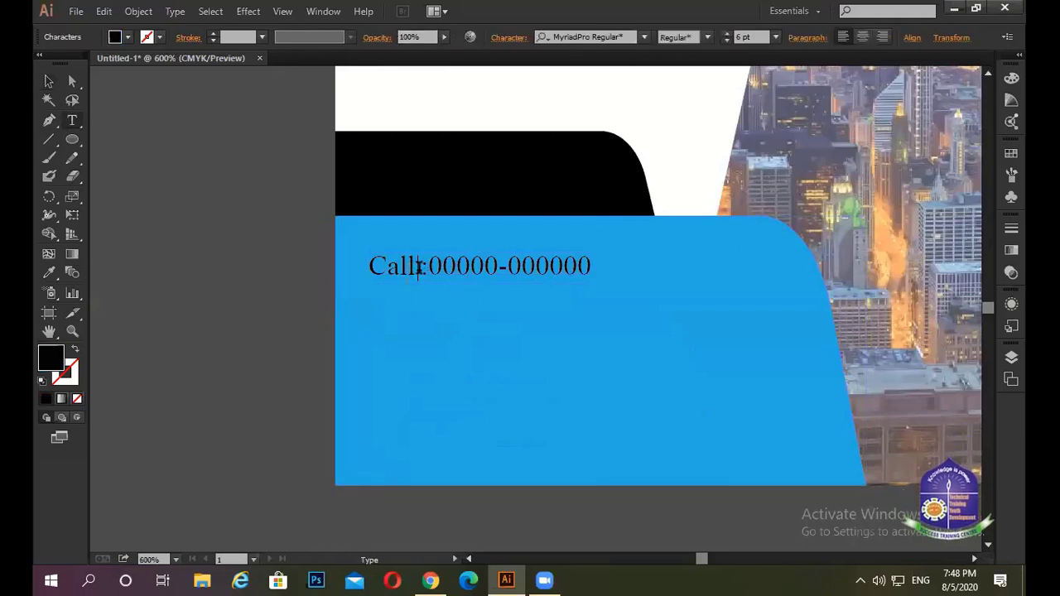
{"action": "key", "text": "Escape"}
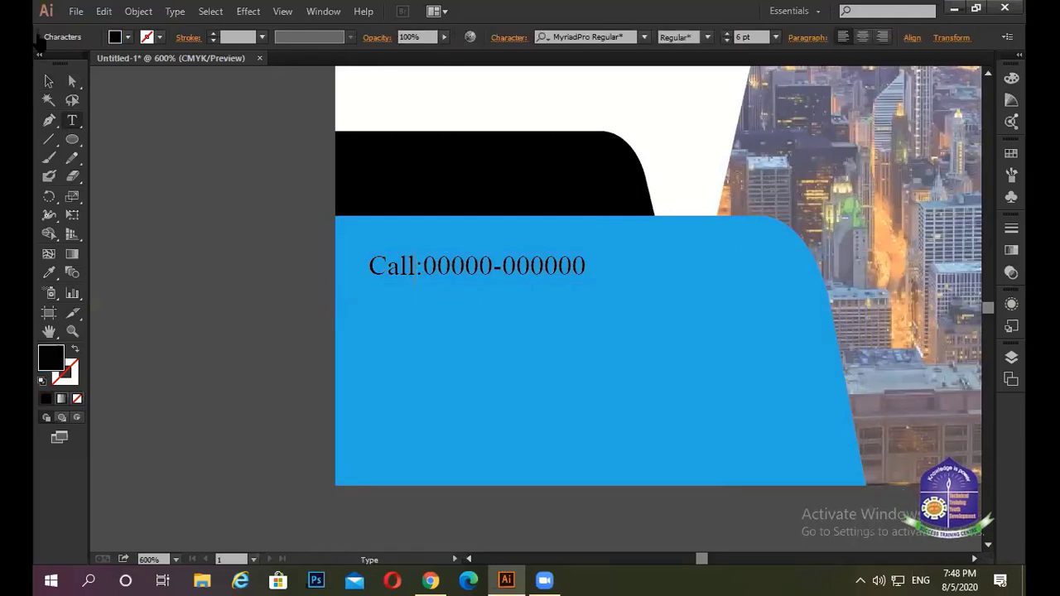
{"action": "left_click", "coordinate": [241, 263]}
{"action": "left_click_drag", "start_coordinate": [479, 265], "coordinate": [471, 255]}
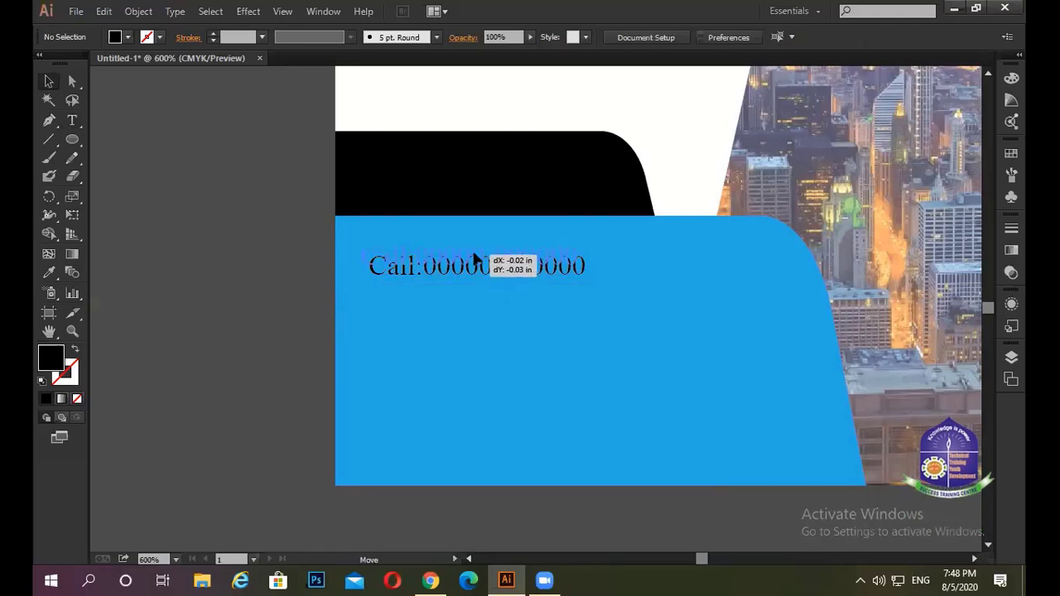
{"action": "left_click", "coordinate": [274, 360]}
{"action": "left_click", "coordinate": [485, 265]}
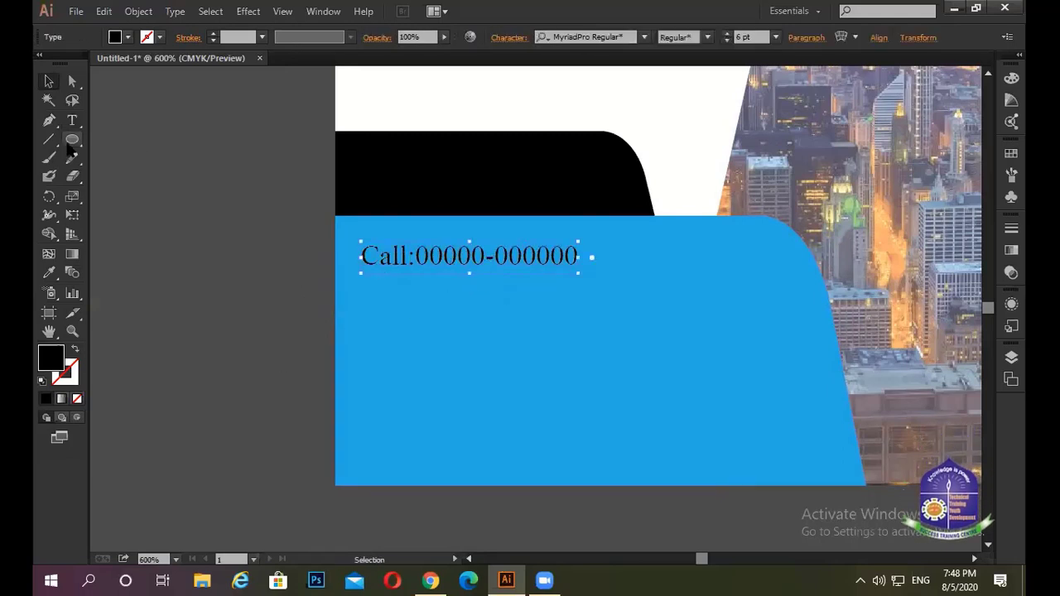
Make the Call text fill white.
{"action": "left_click", "coordinate": [121, 36]}
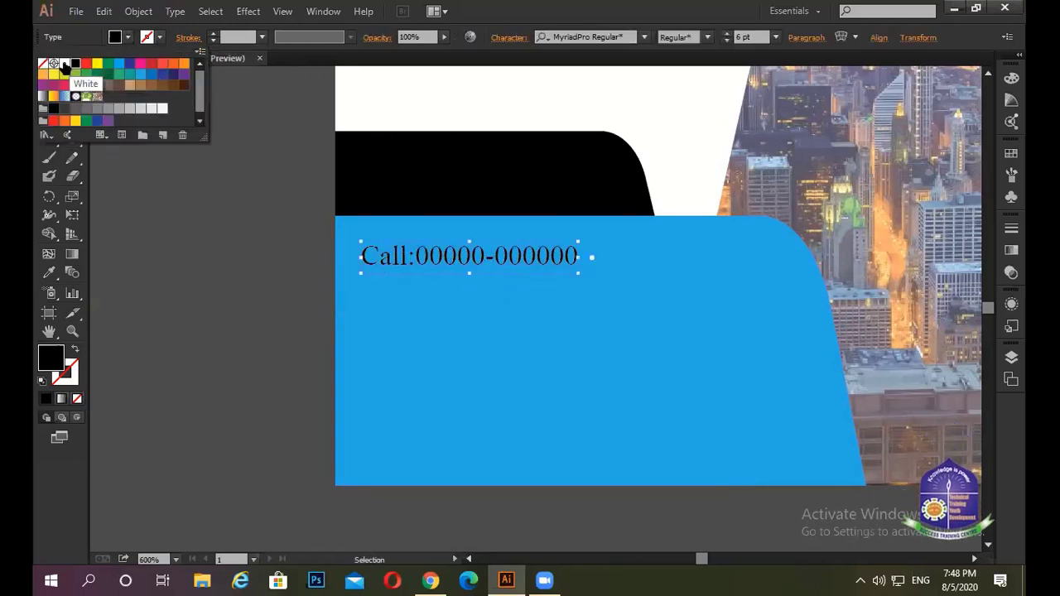
{"action": "left_click", "coordinate": [51, 65]}
{"action": "key", "text": "Escape"}
{"action": "left_click", "coordinate": [211, 285]}
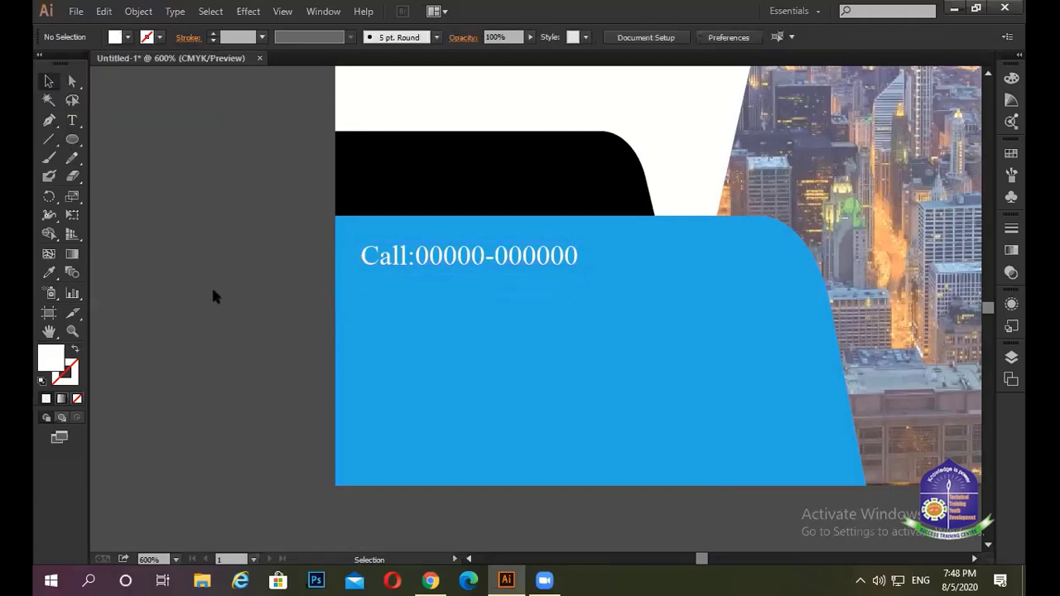
{"action": "left_click", "coordinate": [477, 261]}
Duplicate the Call line below itself and retype the copy as 'Email: google.com'.
{"action": "left_click_drag", "start_coordinate": [472, 256], "coordinate": [472, 300]}
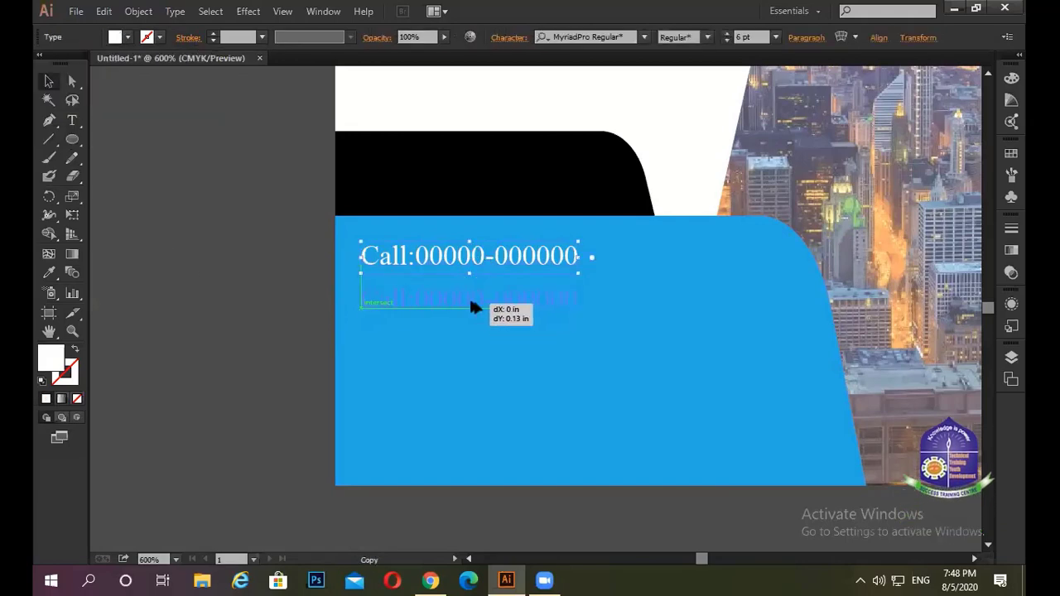
{"action": "key", "text": "t"}
{"action": "left_click_drag", "start_coordinate": [588, 298], "coordinate": [414, 292]}
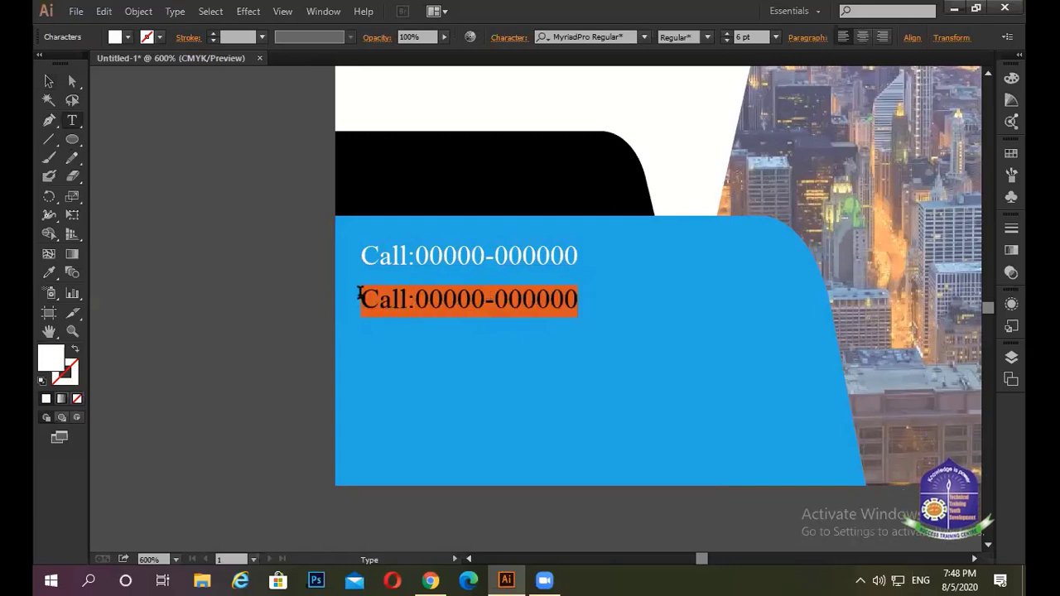
{"action": "type", "text": "Em"}
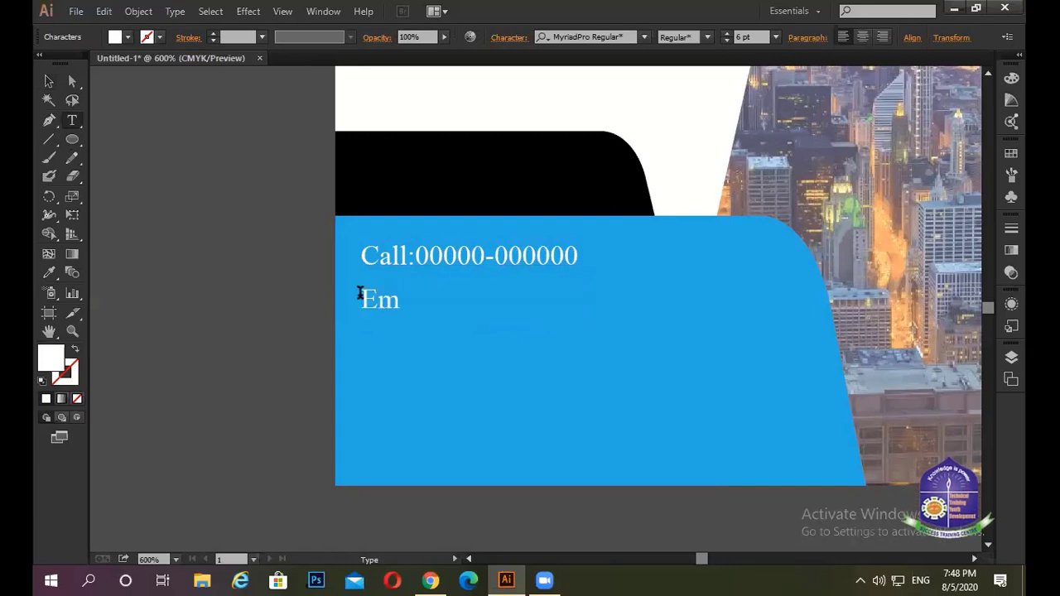
{"action": "type", "text": "ail: w"}
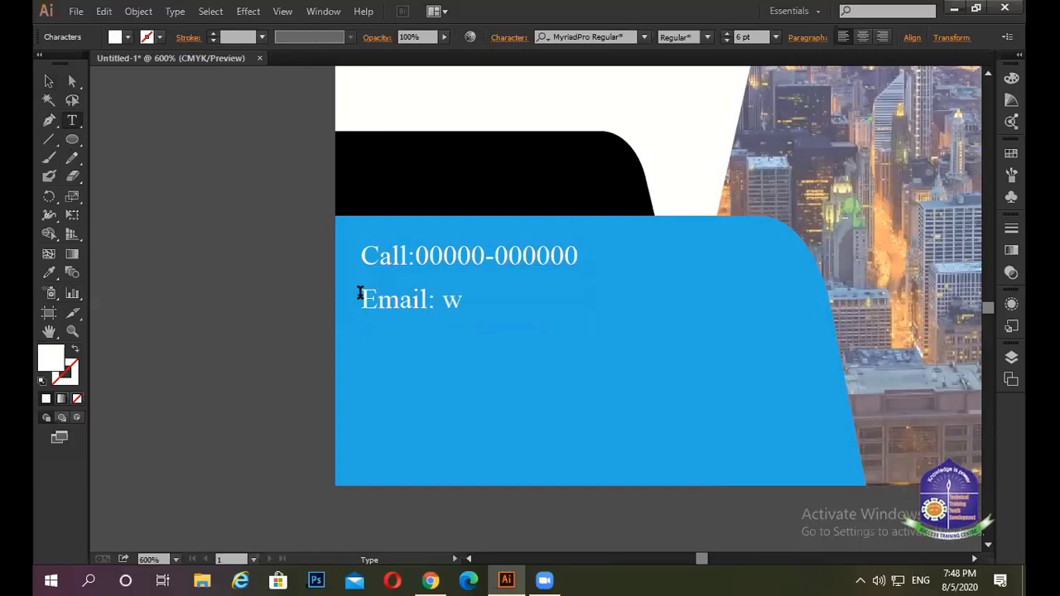
{"action": "key", "text": "BackSpace"}
{"action": "type", "text": "google"}
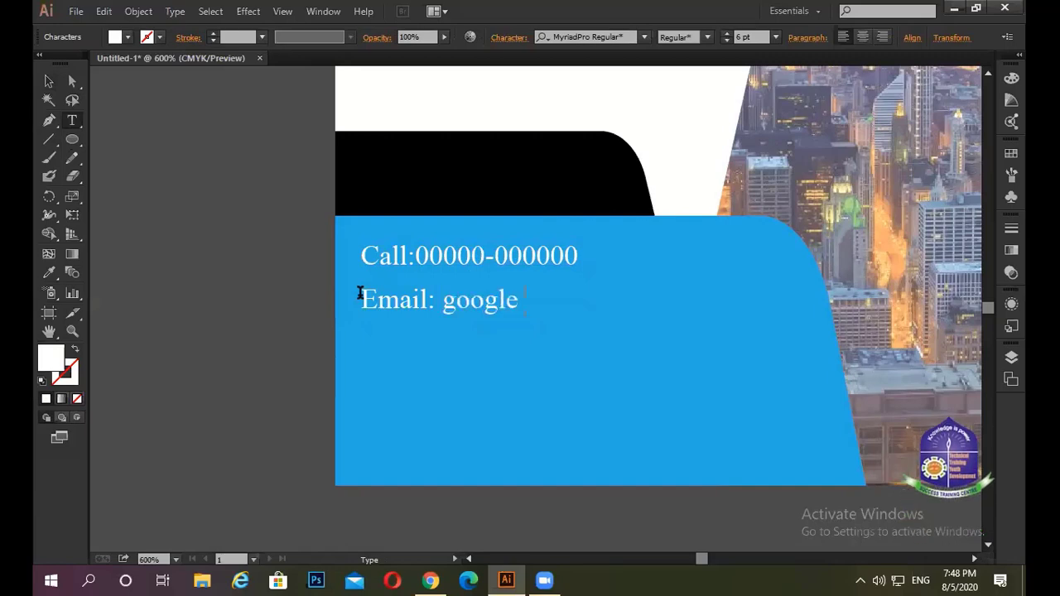
{"action": "type", "text": " ."}
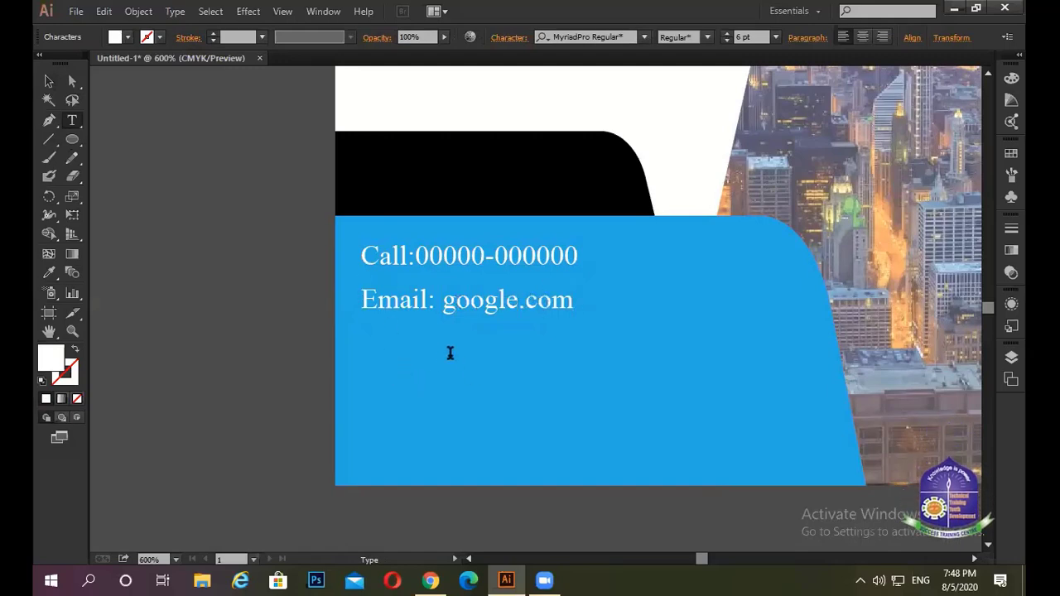
{"action": "key", "text": "Escape"}
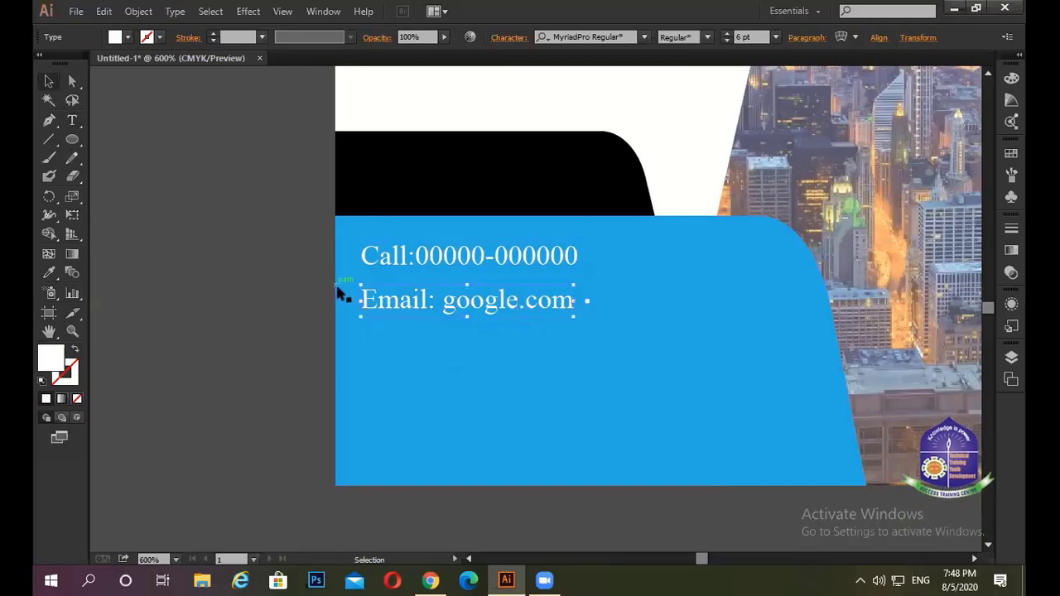
Move the mockup reference photo up and to the right, away from the card.
{"action": "scroll", "coordinate": [355, 331], "scroll_direction": "down", "scroll_amount": 1}
{"action": "scroll", "coordinate": [355, 331], "scroll_direction": "down", "scroll_amount": 2}
{"action": "scroll", "coordinate": [571, 319], "scroll_direction": "down", "scroll_amount": 2}
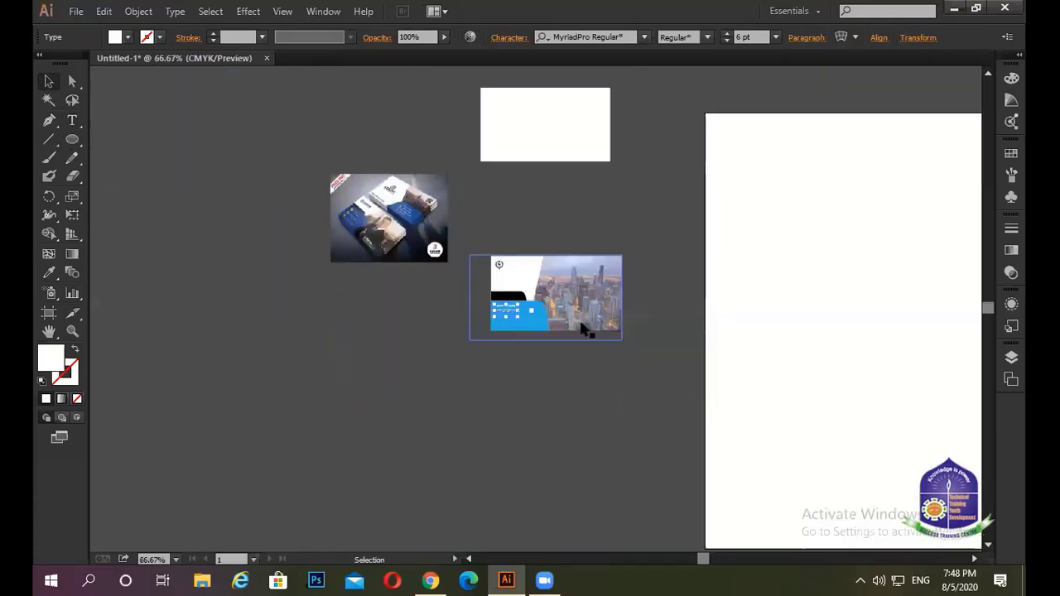
{"action": "scroll", "coordinate": [580, 323], "scroll_direction": "up", "scroll_amount": 1}
{"action": "scroll", "coordinate": [307, 225], "scroll_direction": "up", "scroll_amount": 1}
{"action": "left_click_drag", "start_coordinate": [307, 226], "coordinate": [323, 164]}
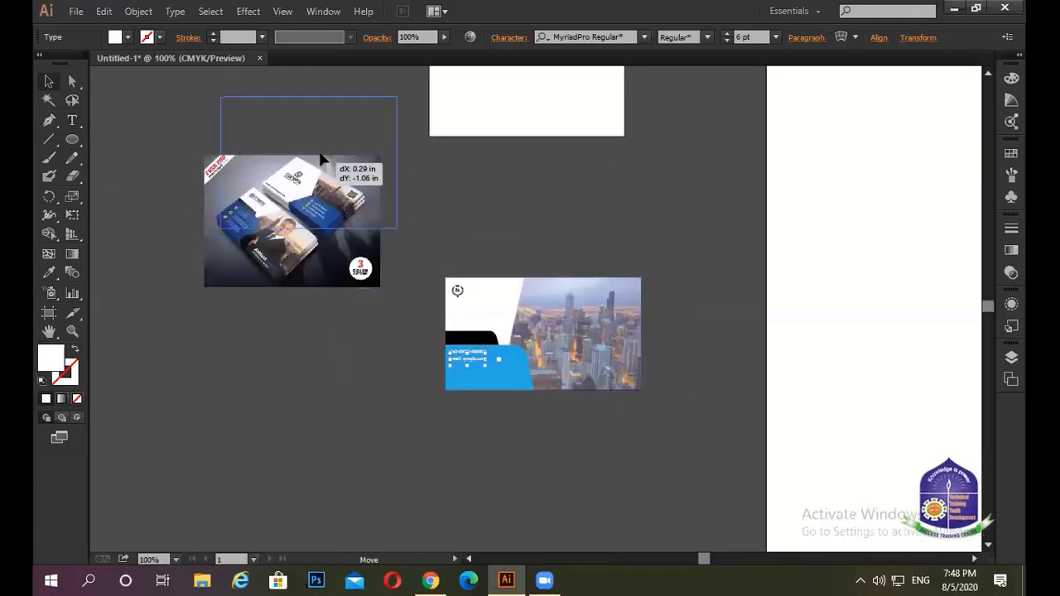
{"action": "scroll", "coordinate": [323, 164], "scroll_direction": "up", "scroll_amount": 1}
{"action": "scroll", "coordinate": [323, 164], "scroll_direction": "up", "scroll_amount": 2}
{"action": "scroll", "coordinate": [392, 308], "scroll_direction": "up", "scroll_amount": 1}
{"action": "scroll", "coordinate": [392, 308], "scroll_direction": "up", "scroll_amount": 2}
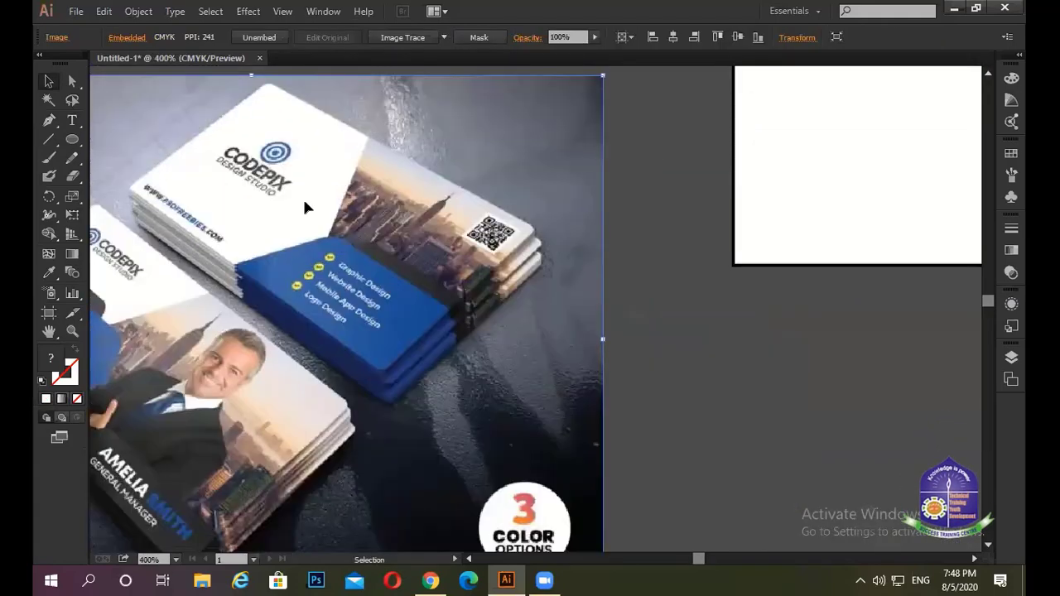
{"action": "mouse_move", "coordinate": [716, 247]}
{"action": "left_mouse_down"}
{"action": "mouse_move", "coordinate": [521, 260]}
{"action": "mouse_move", "coordinate": [593, 343]}
{"action": "mouse_move", "coordinate": [632, 323]}
{"action": "left_mouse_up"}
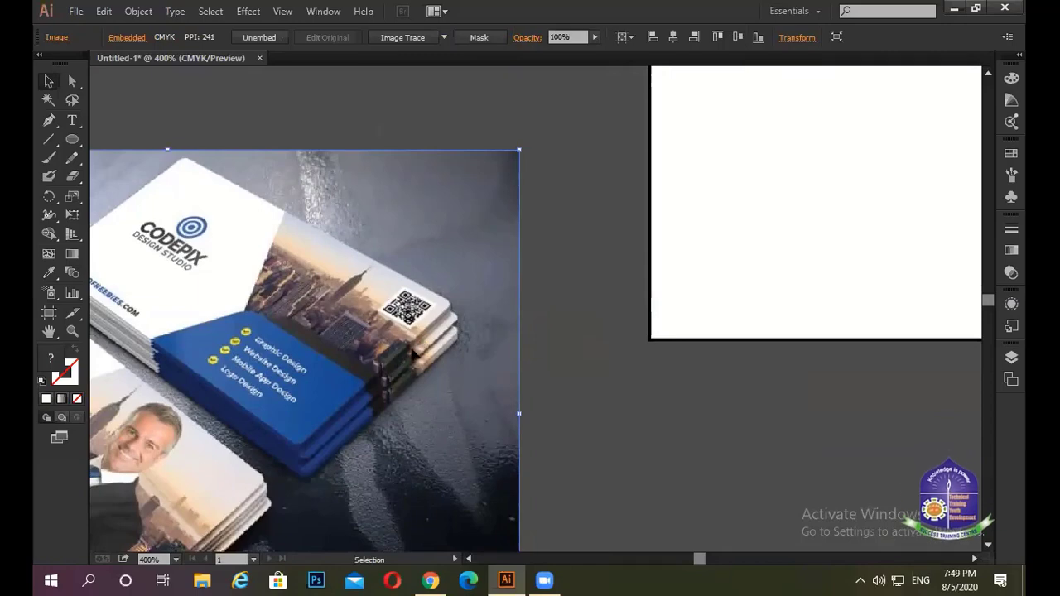
Select the mockup photo together with the white rectangle.
{"action": "scroll", "coordinate": [412, 355], "scroll_direction": "down", "scroll_amount": 5}
{"action": "scroll", "coordinate": [433, 343], "scroll_direction": "down", "scroll_amount": 3}
{"action": "scroll", "coordinate": [433, 340], "scroll_direction": "down", "scroll_amount": 1}
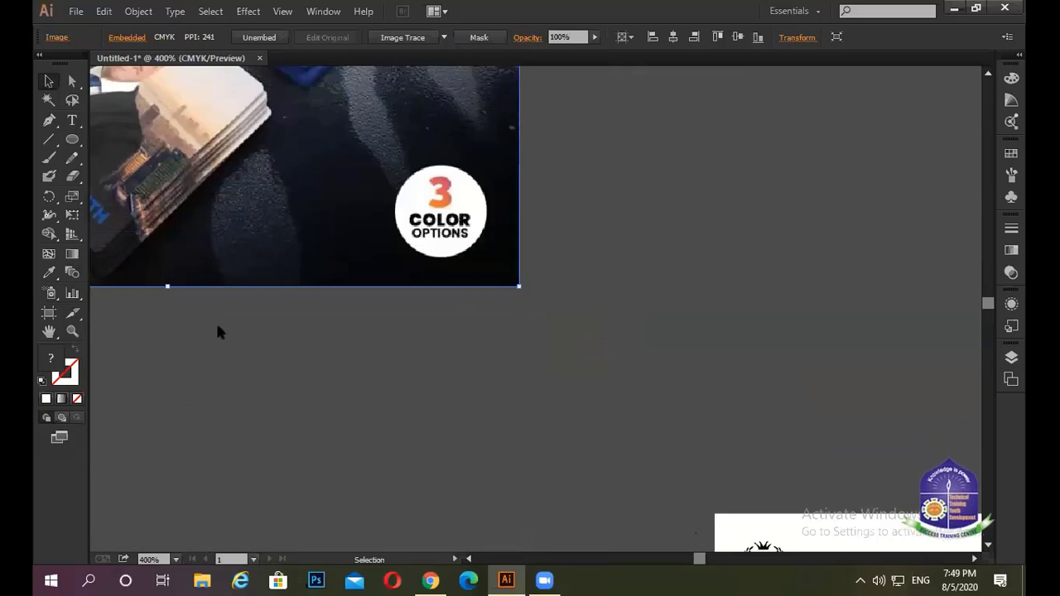
{"action": "scroll", "coordinate": [233, 315], "scroll_direction": "right", "scroll_amount": 2}
{"action": "scroll", "coordinate": [708, 269], "scroll_direction": "down", "scroll_amount": 2}
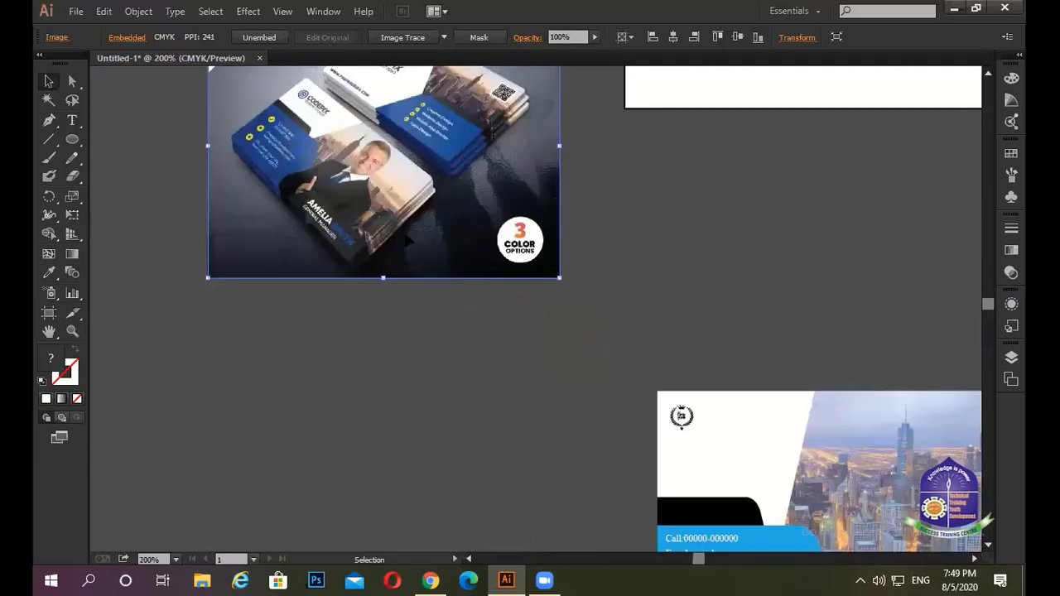
{"action": "scroll", "coordinate": [385, 217], "scroll_direction": "up", "scroll_amount": 2}
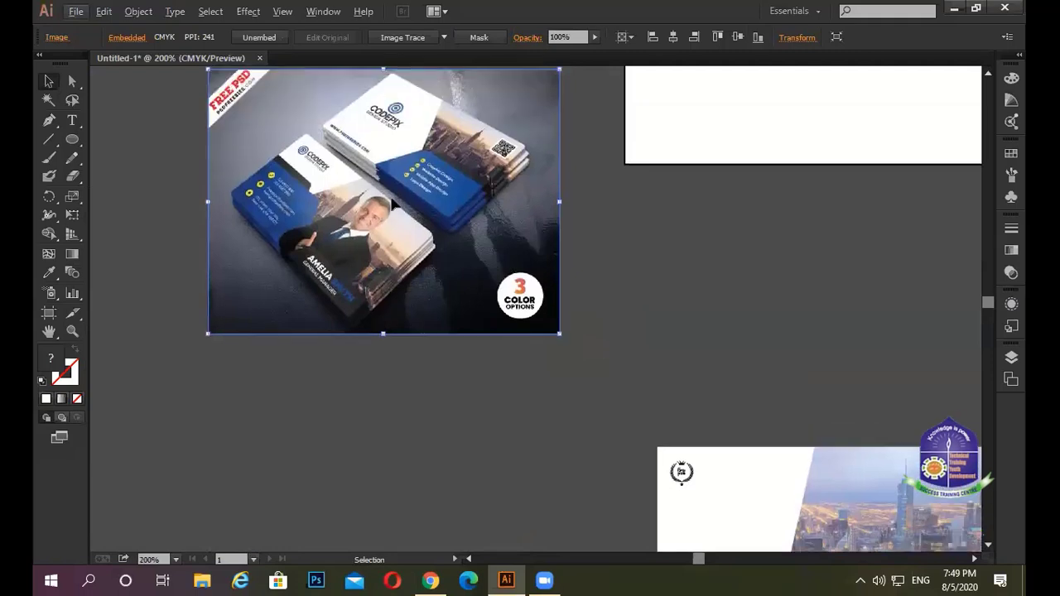
{"action": "left_click", "coordinate": [618, 294]}
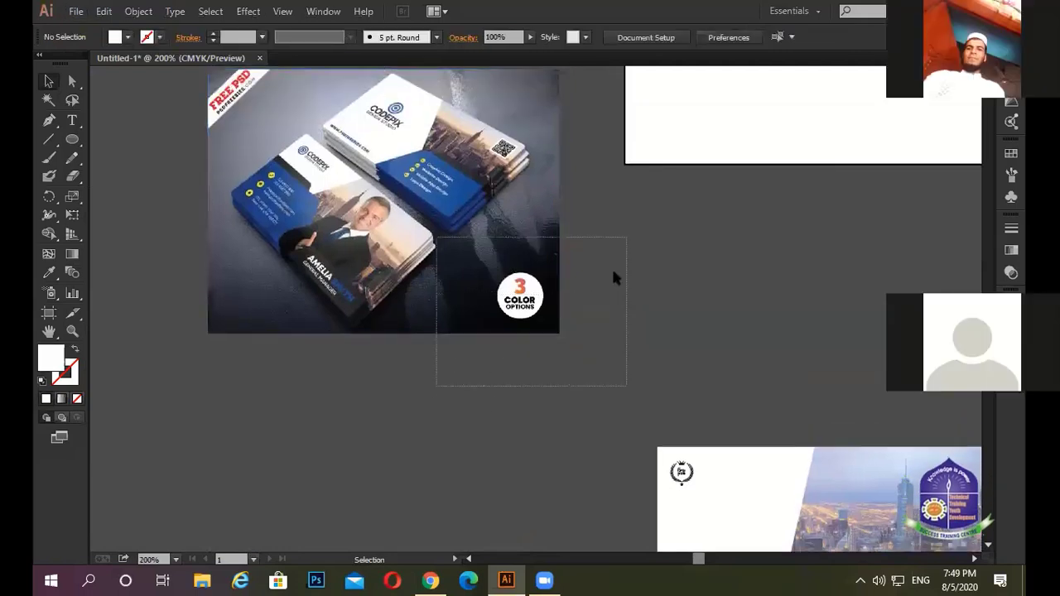
{"action": "left_click_drag", "start_coordinate": [683, 127], "coordinate": [681, 129]}
{"action": "scroll", "coordinate": [647, 247], "scroll_direction": "up", "scroll_amount": 1}
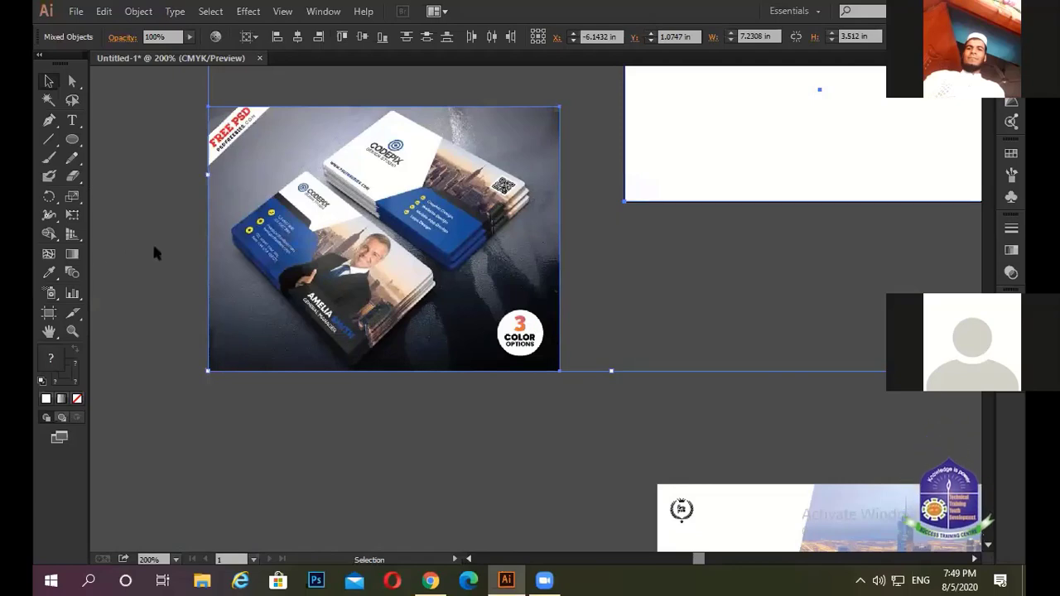
Delete the business-card image and place a text insertion point on the artboard.
{"action": "key", "text": "Delete"}
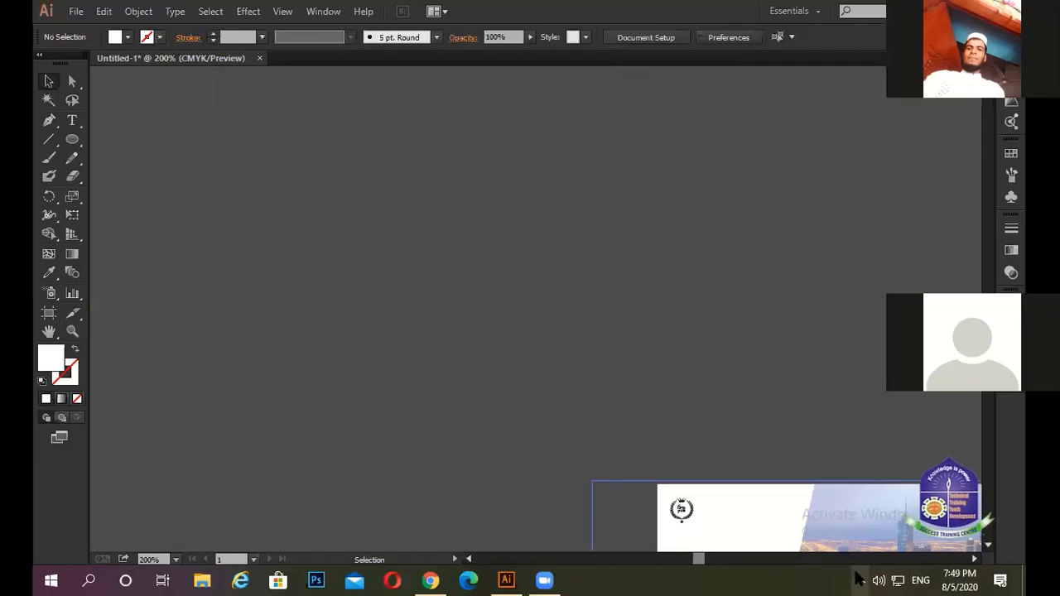
{"action": "left_click", "coordinate": [861, 580]}
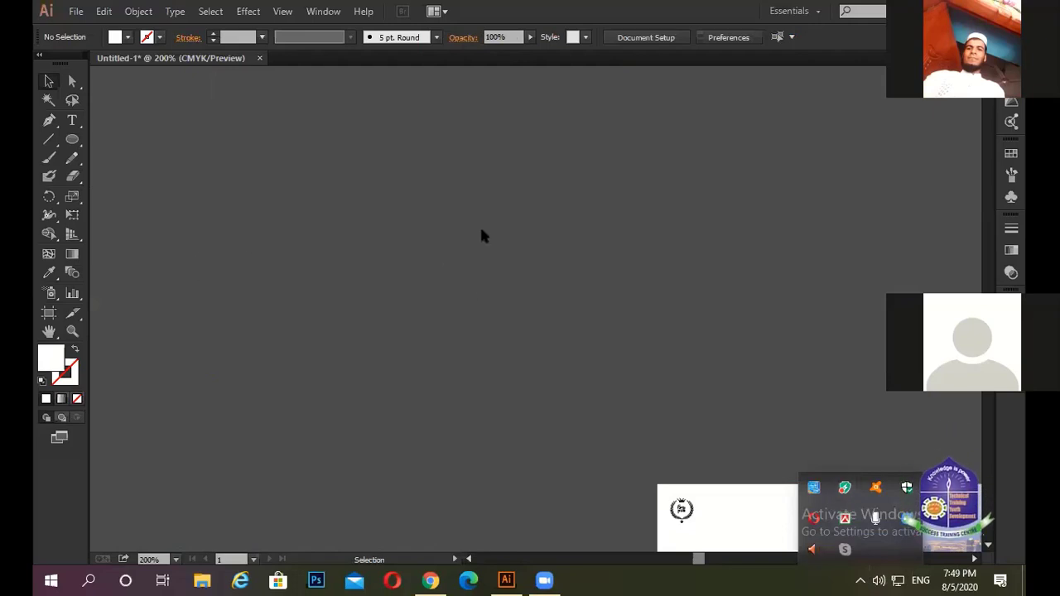
{"action": "left_click", "coordinate": [276, 184]}
{"action": "left_click", "coordinate": [71, 123]}
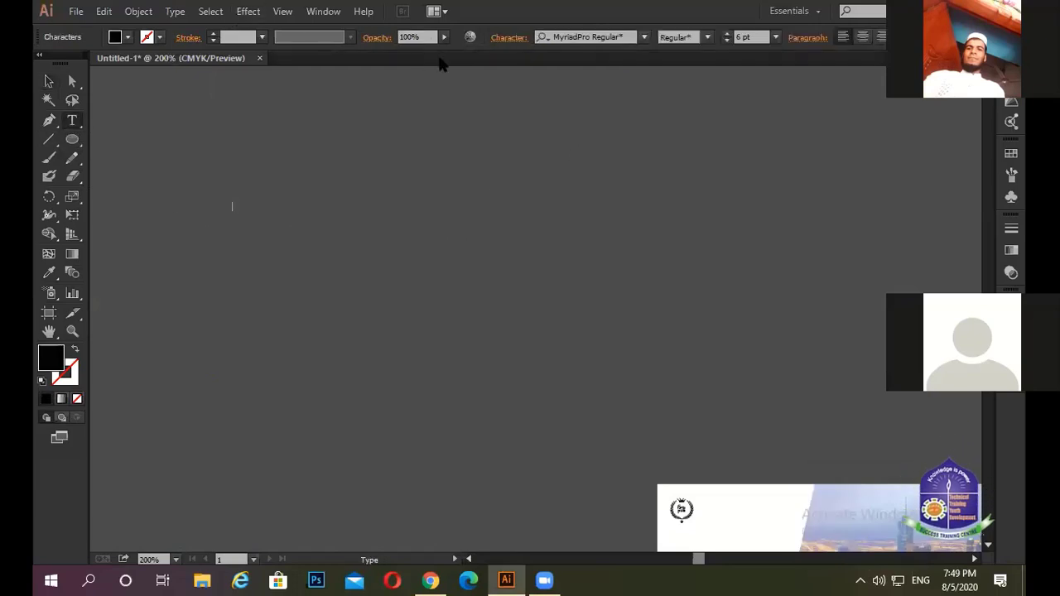
{"action": "left_click", "coordinate": [232, 206]}
Search the font field for 'sut' and set the type font to SutonnyMJ.
{"action": "left_click", "coordinate": [642, 37]}
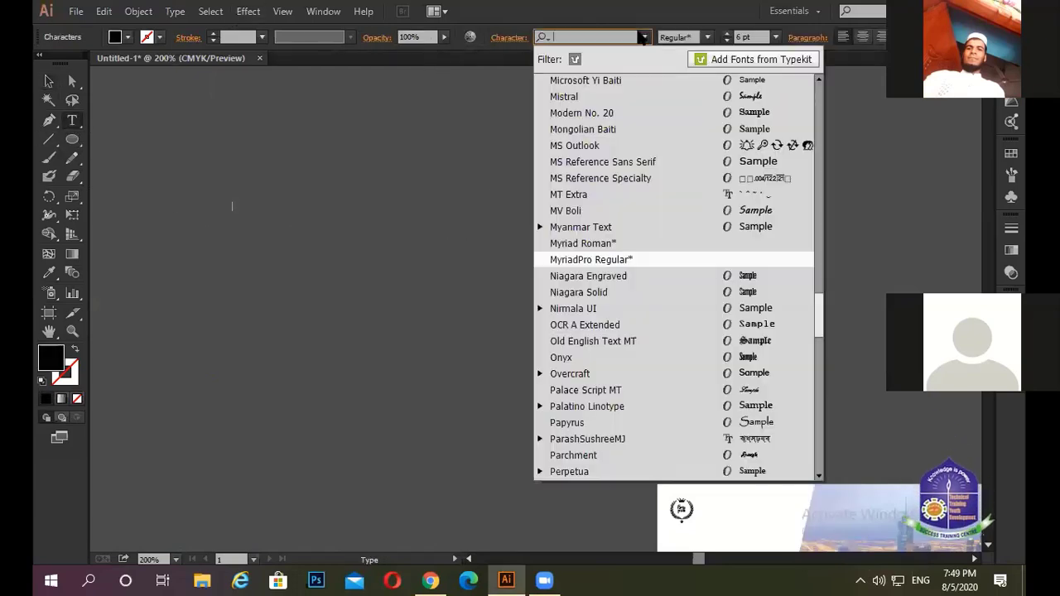
{"action": "left_click", "coordinate": [550, 37]}
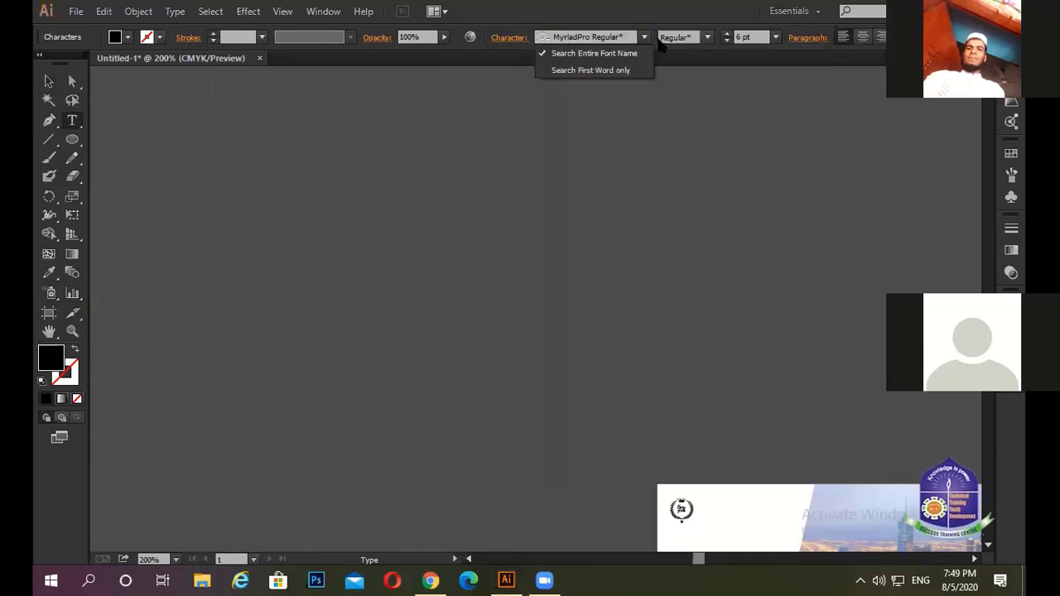
{"action": "left_click", "coordinate": [614, 39]}
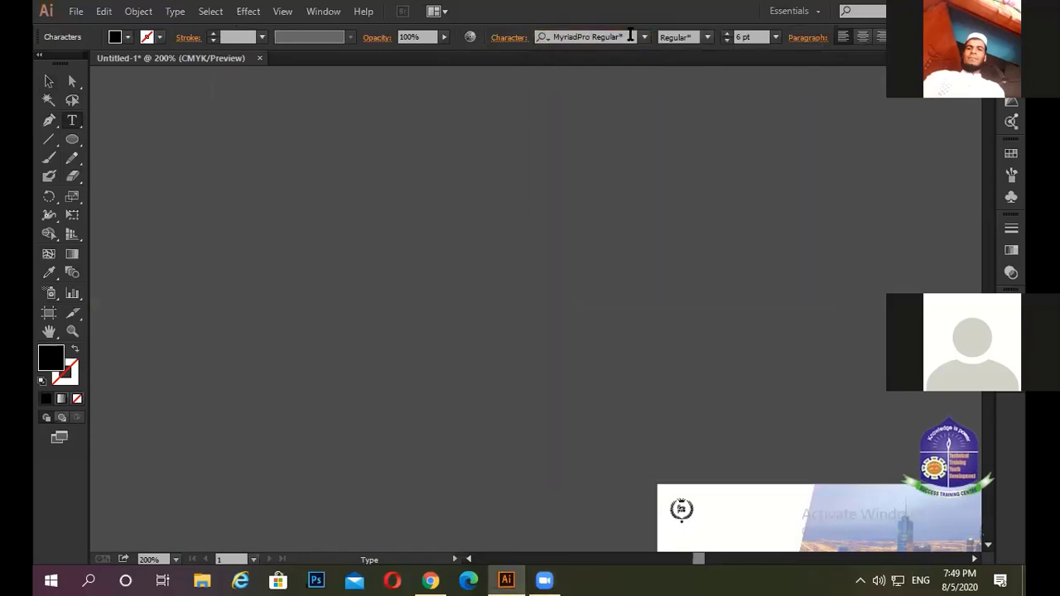
{"action": "left_click", "coordinate": [618, 38]}
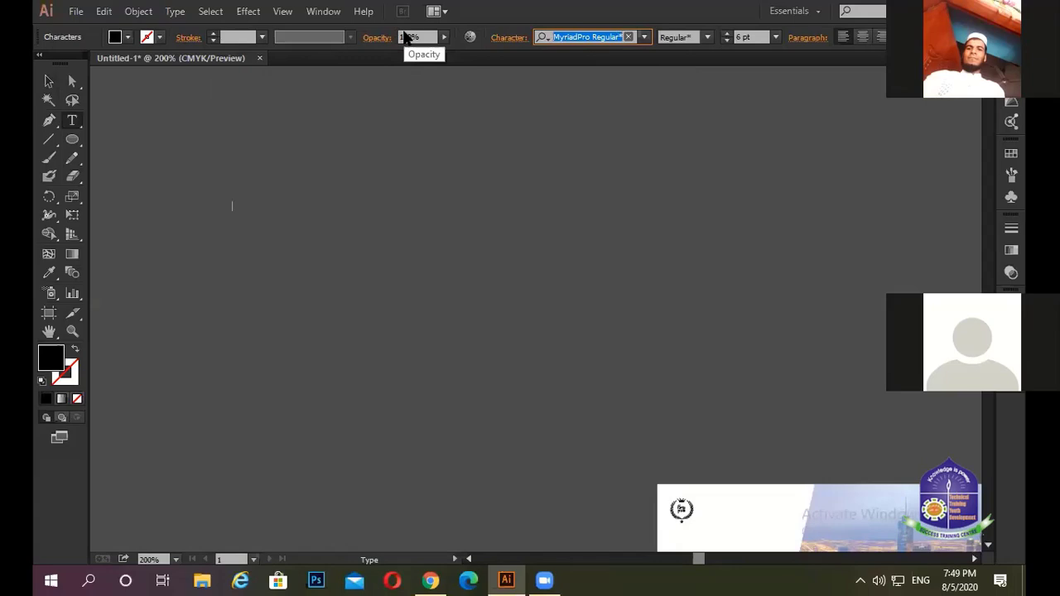
{"action": "type", "text": "sy"}
{"action": "key", "text": "BackSpace"}
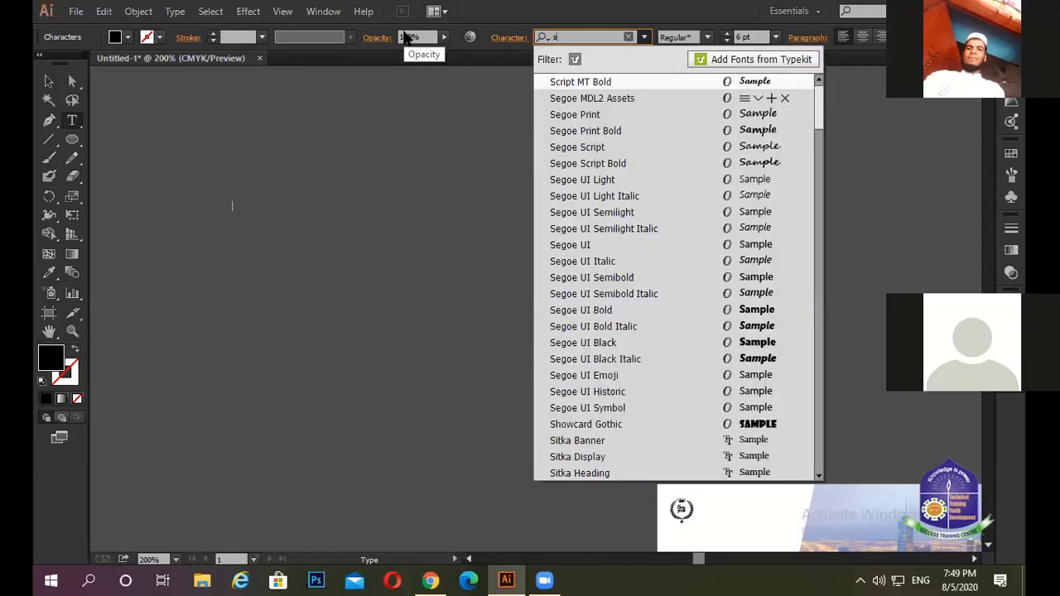
{"action": "type", "text": "u"}
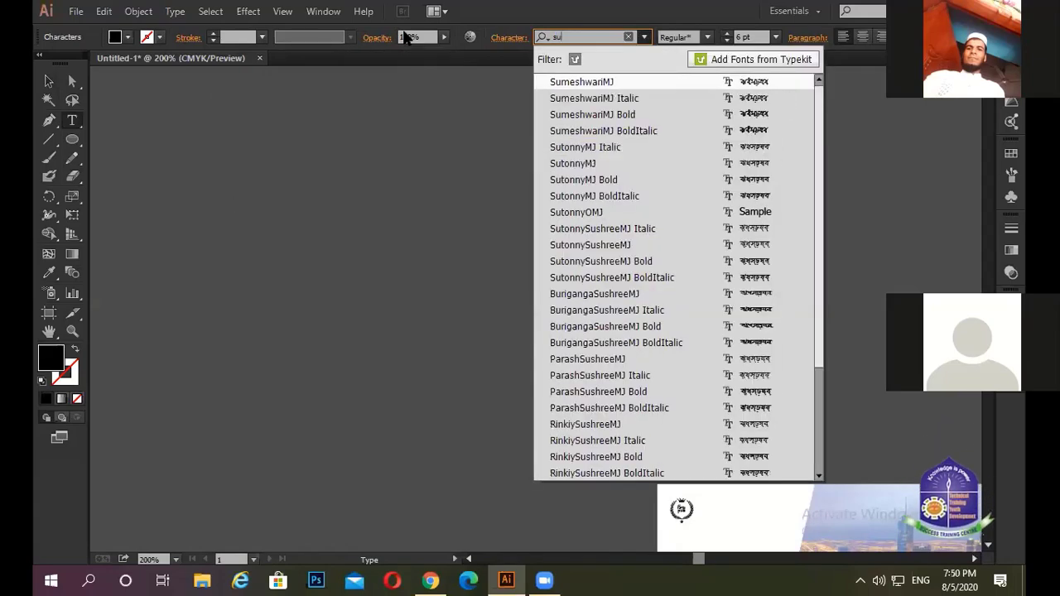
{"action": "type", "text": "t"}
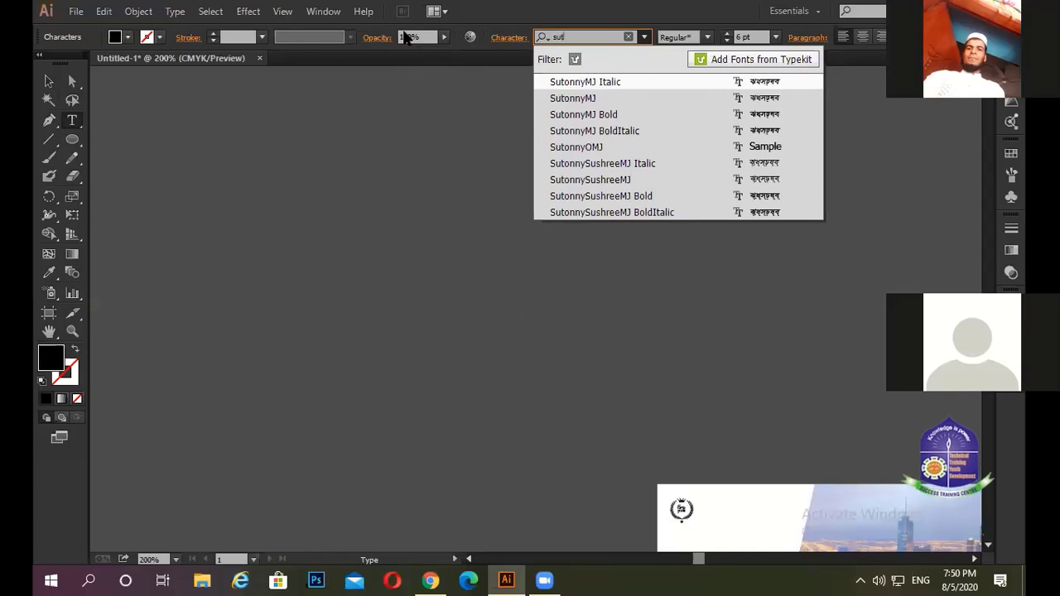
{"action": "left_click", "coordinate": [587, 98]}
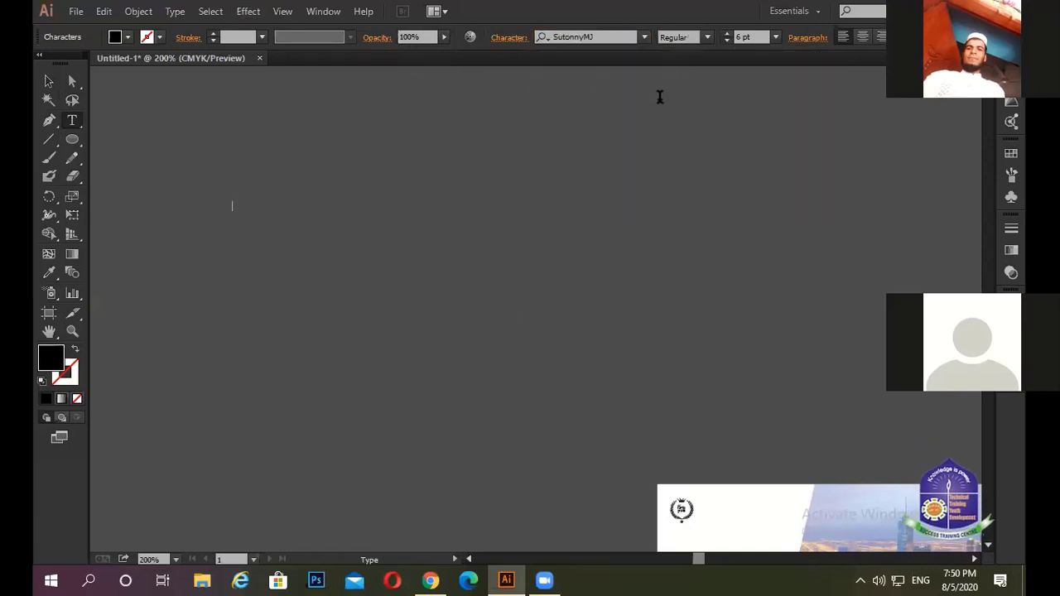
Type a test character '7' in SutonnyMJ on the artboard, then delete it.
{"action": "left_click", "coordinate": [246, 199]}
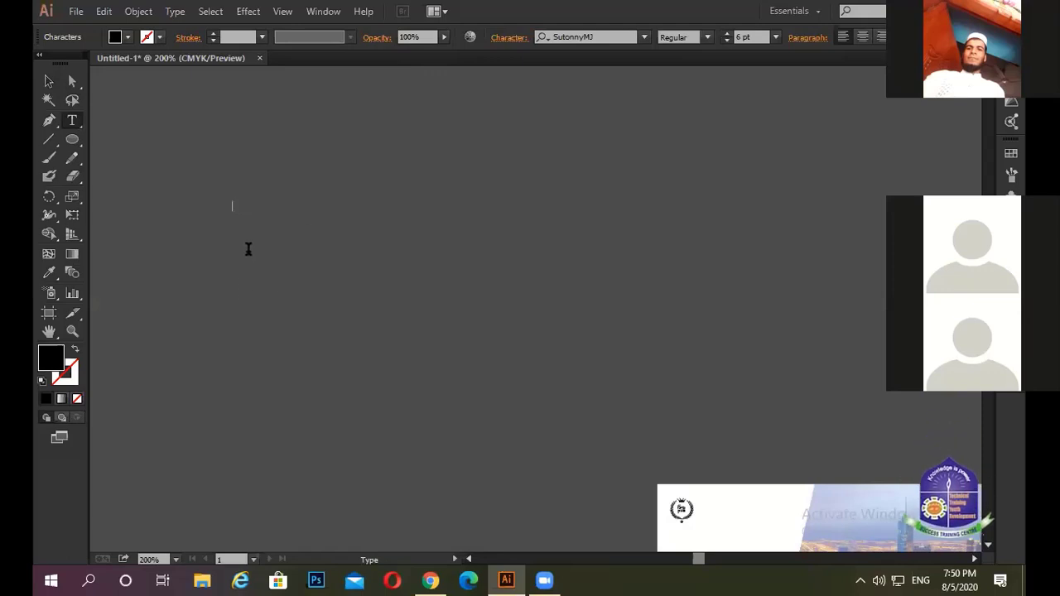
{"action": "type", "text": "7"}
{"action": "scroll", "coordinate": [346, 241], "scroll_direction": "up", "scroll_amount": 2}
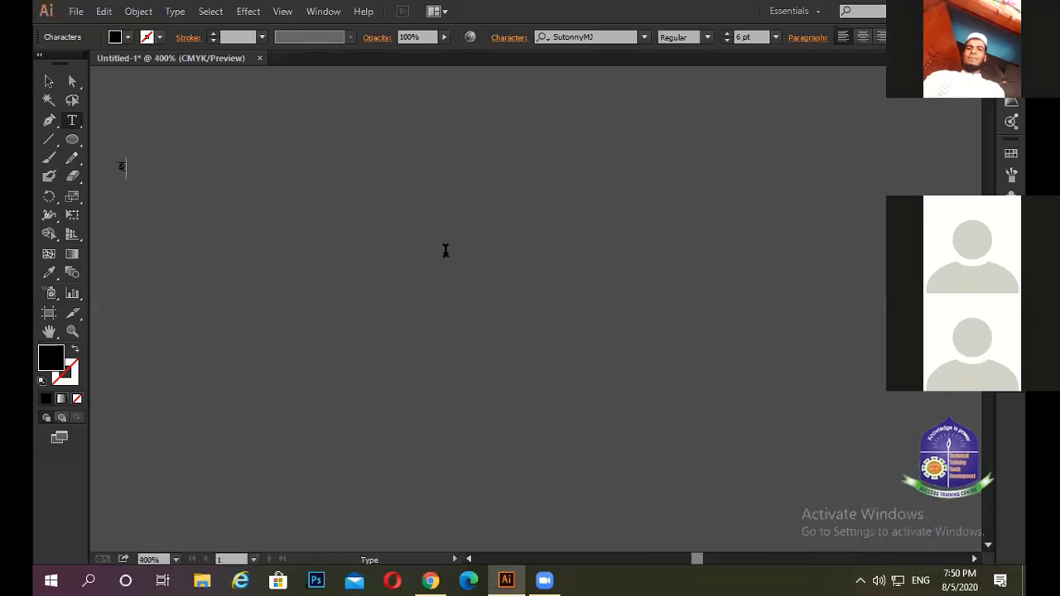
{"action": "left_click", "coordinate": [49, 80]}
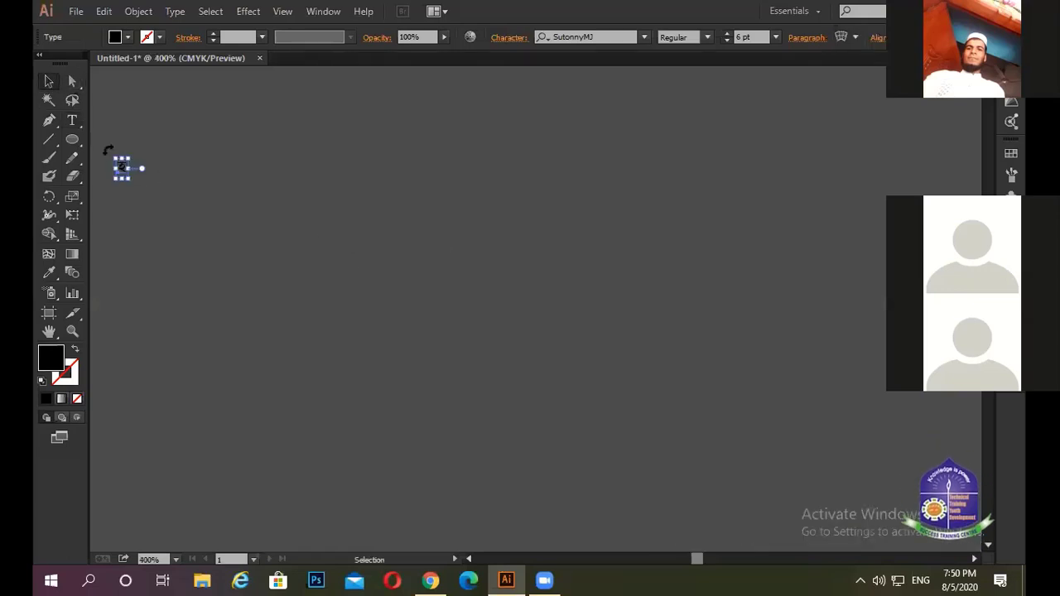
{"action": "key", "text": "Delete"}
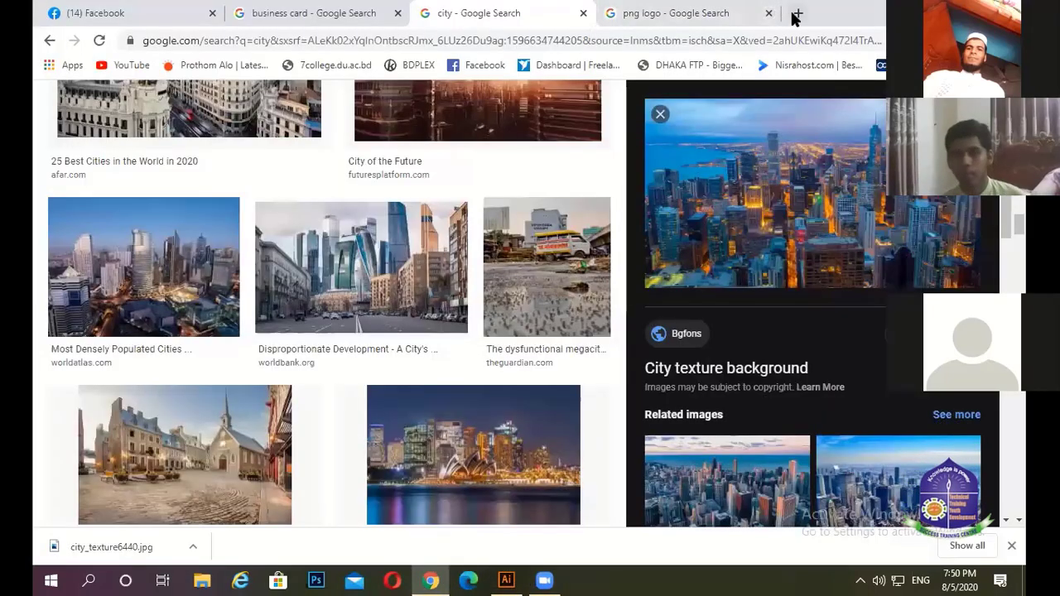
Search Google for 'free font download' in a new Chrome tab.
{"action": "left_click", "coordinate": [795, 13]}
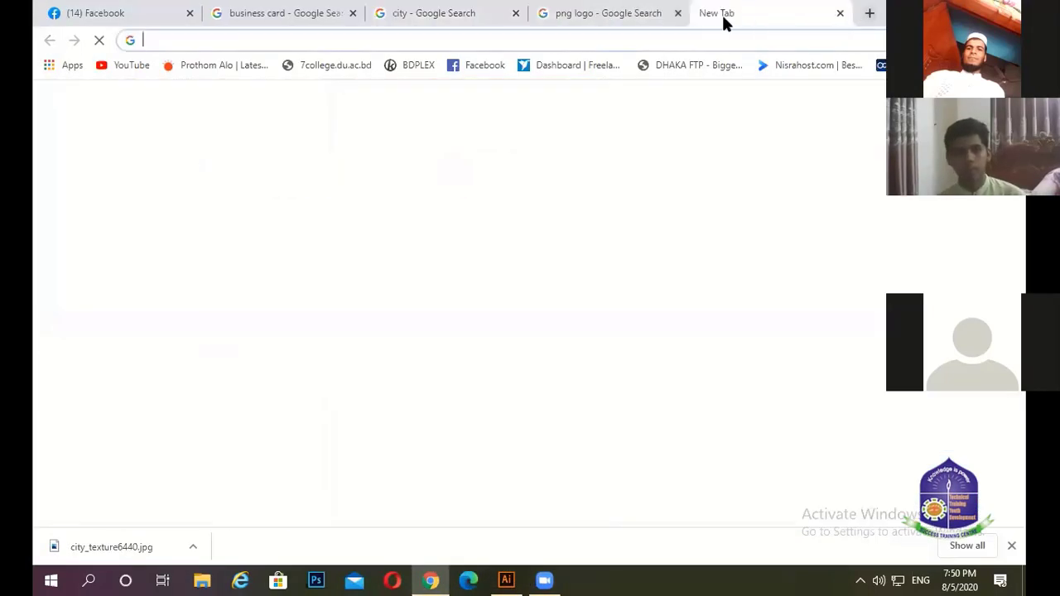
{"action": "left_click", "coordinate": [660, 39]}
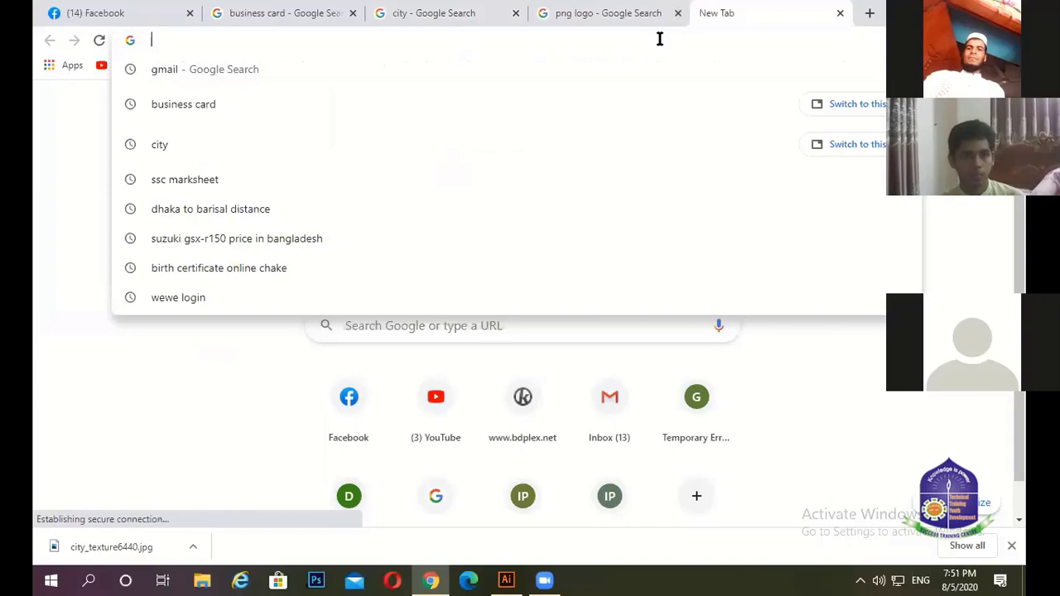
{"action": "type", "text": "100"}
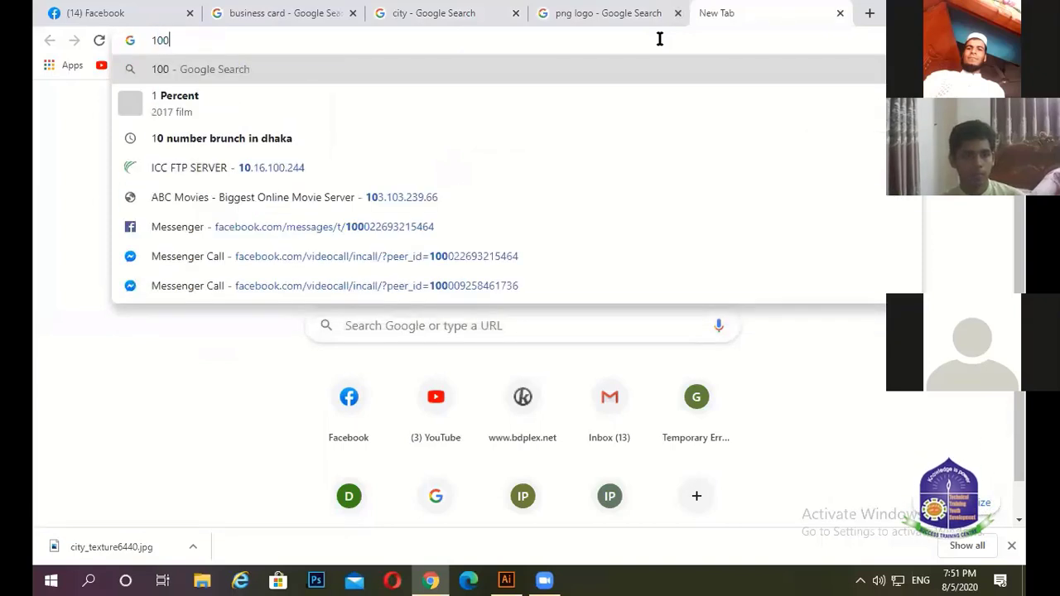
{"action": "type", "text": "1"}
{"action": "key", "text": "BackSpace"}
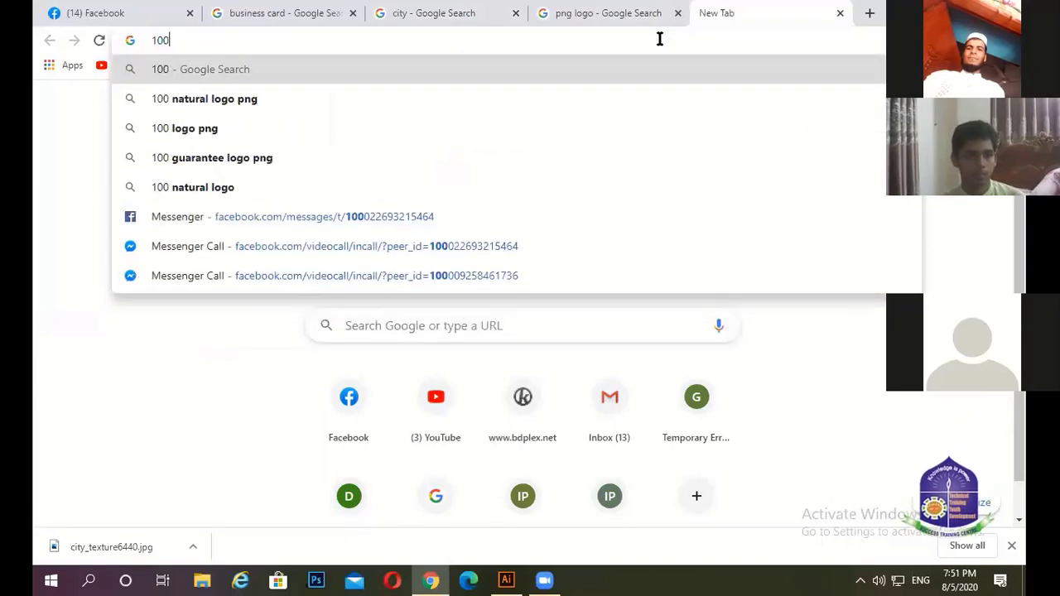
{"action": "key", "text": "BackSpace"}
{"action": "key", "text": "BackSpace"}
{"action": "key", "text": "BackSpace"}
{"action": "type", "text": "free"}
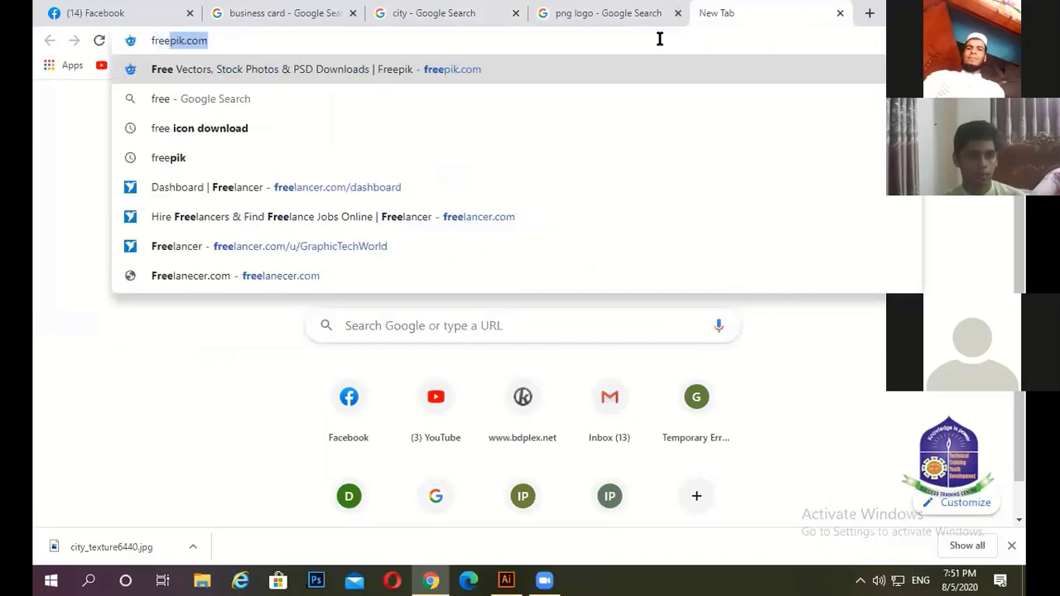
{"action": "type", "text": "font"}
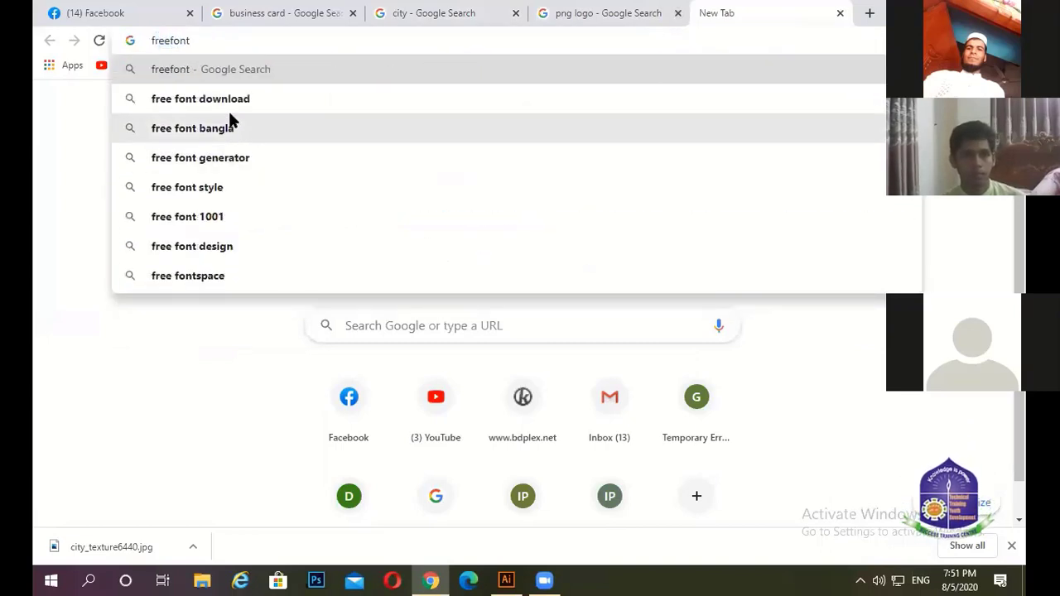
{"action": "left_click", "coordinate": [234, 98]}
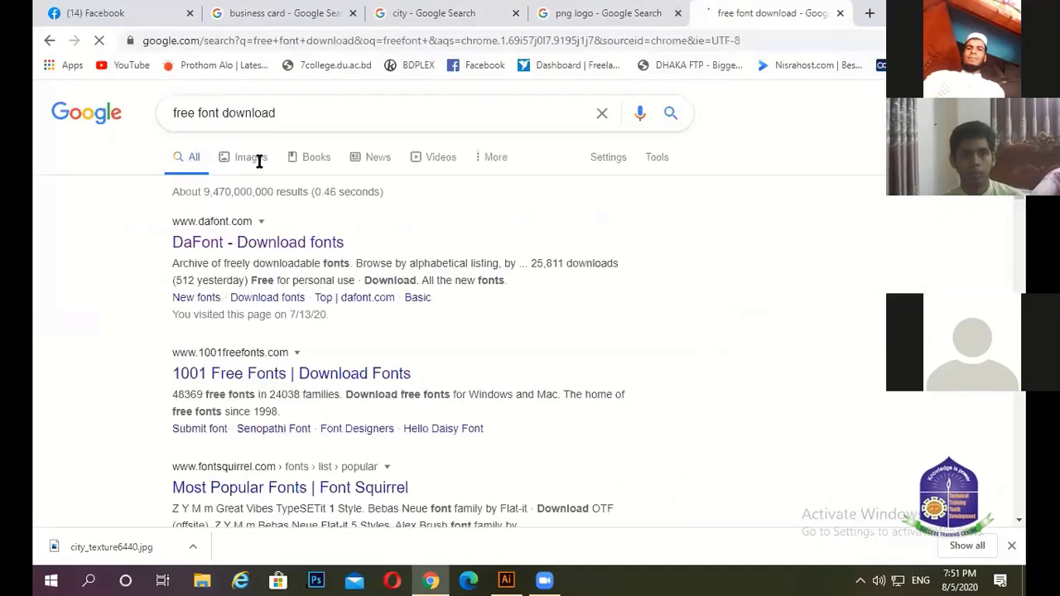
Open 1001 Free Fonts from the results and browse the site.
{"action": "left_click", "coordinate": [280, 376]}
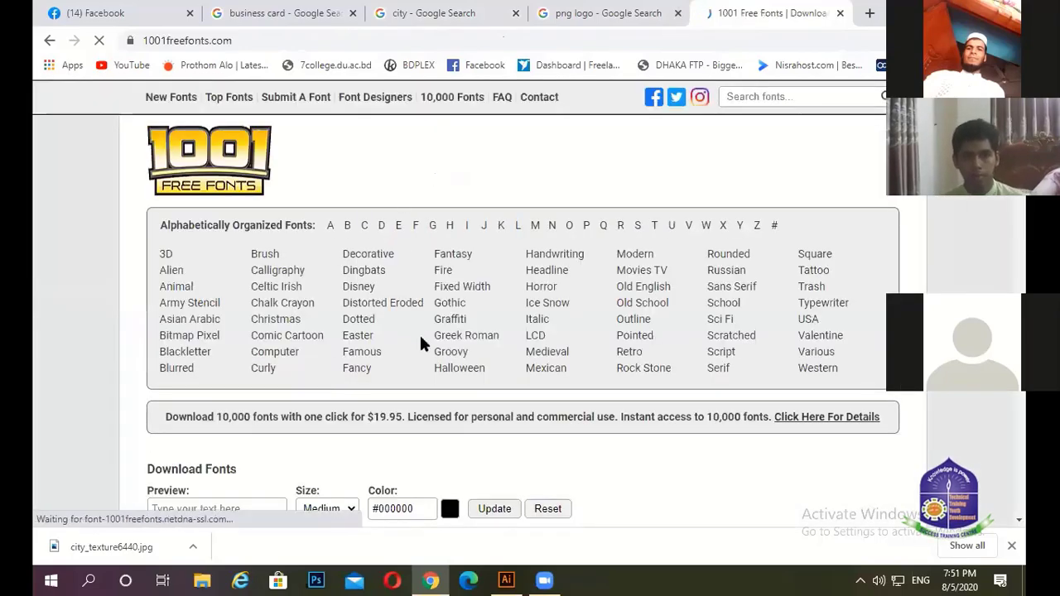
{"action": "scroll", "coordinate": [420, 335], "scroll_direction": "down", "scroll_amount": 2}
{"action": "scroll", "coordinate": [322, 304], "scroll_direction": "down", "scroll_amount": 2}
{"action": "scroll", "coordinate": [323, 298], "scroll_direction": "up", "scroll_amount": 2}
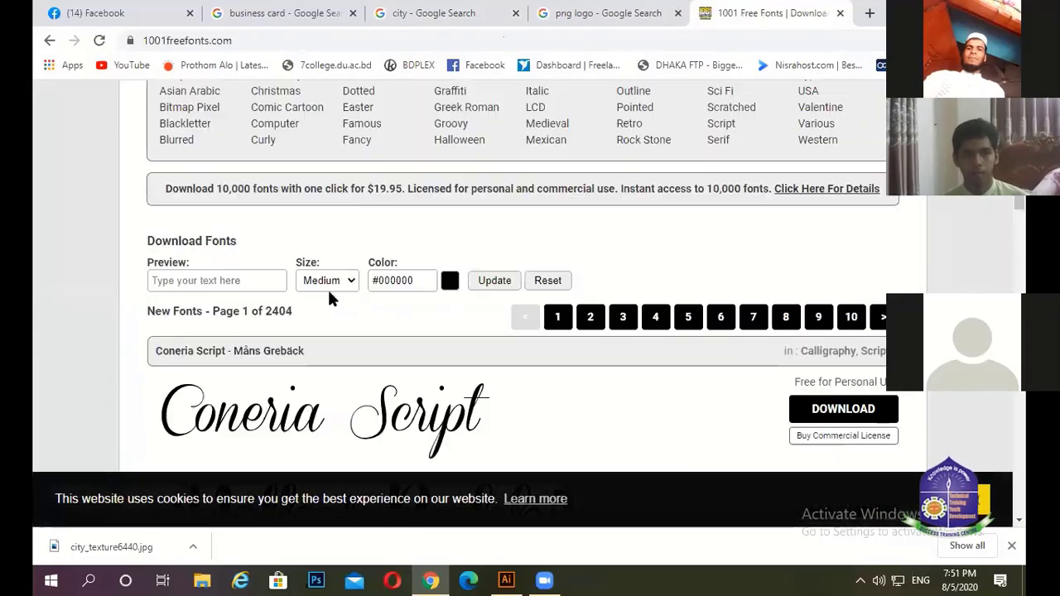
{"action": "scroll", "coordinate": [314, 287], "scroll_direction": "up", "scroll_amount": 2}
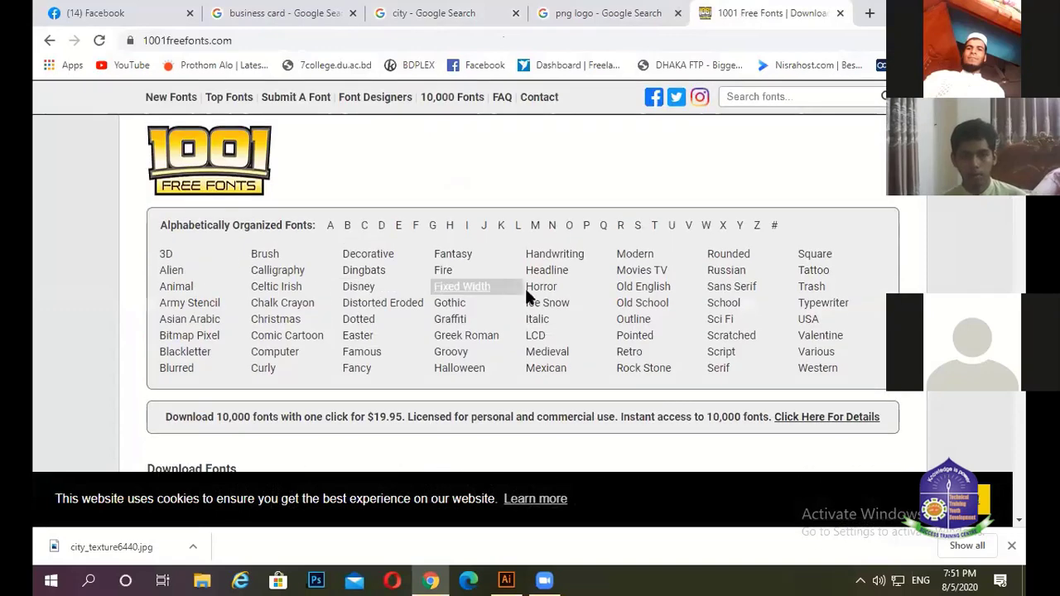
{"action": "left_click", "coordinate": [778, 96]}
{"action": "type", "text": "ari"}
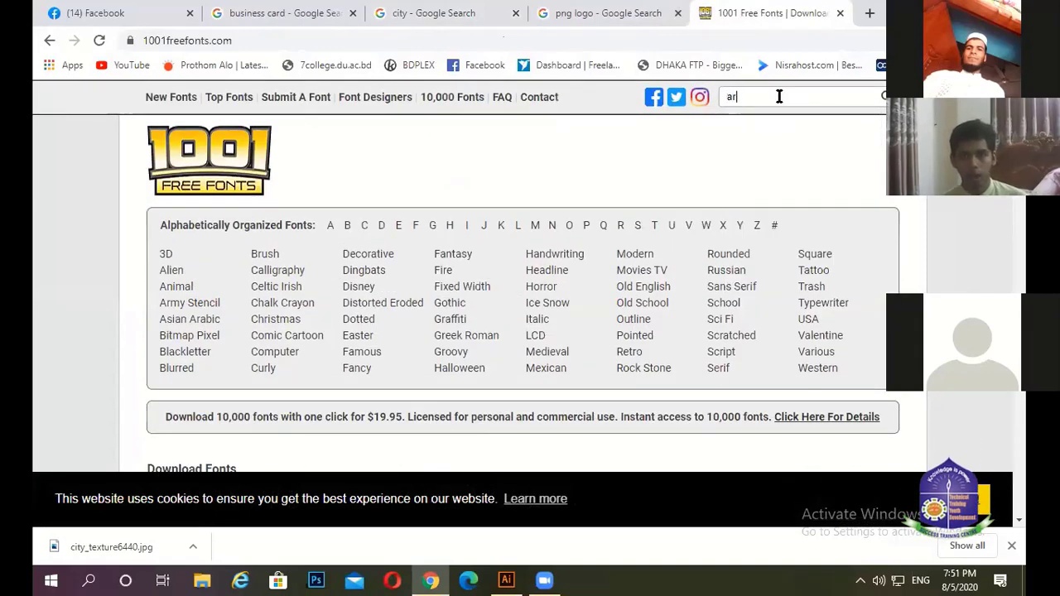
{"action": "type", "text": "l"}
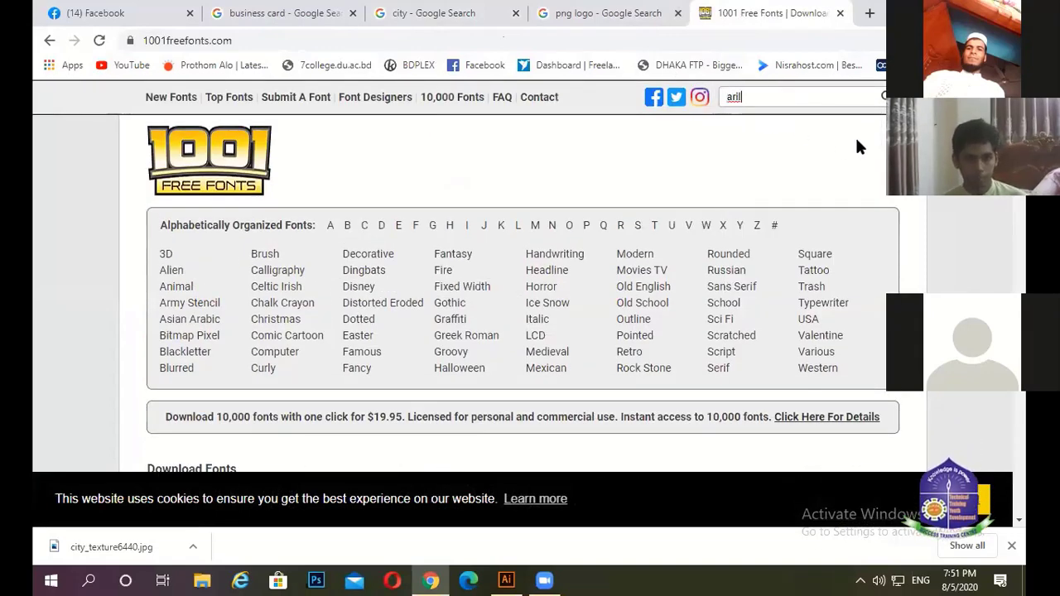
{"action": "key", "text": "BackSpace"}
{"action": "key", "text": "BackSpace"}
{"action": "key", "text": "BackSpace"}
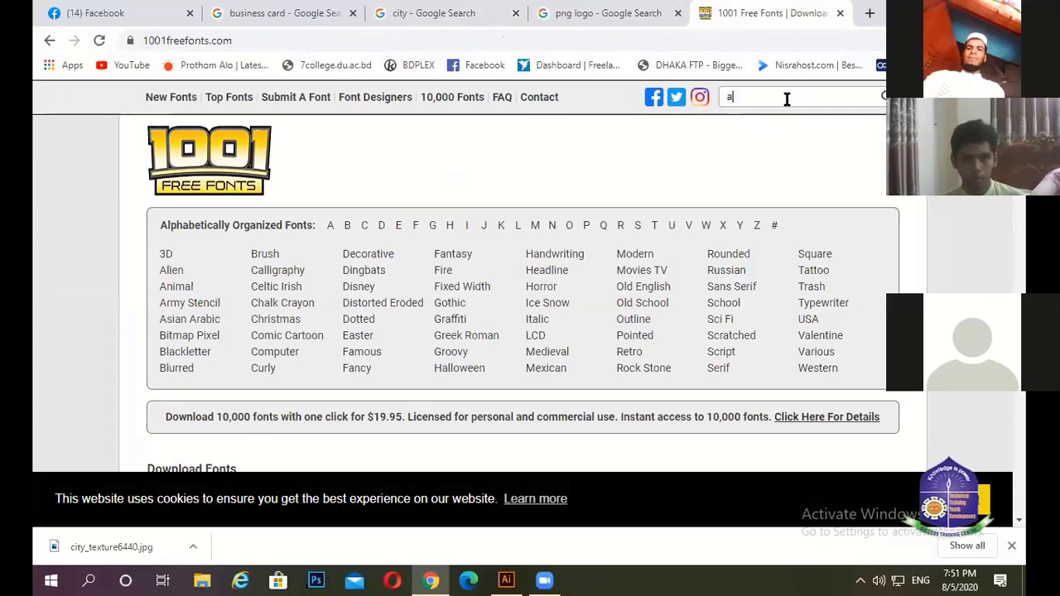
{"action": "key", "text": "BackSpace"}
{"action": "left_click", "coordinate": [364, 248]}
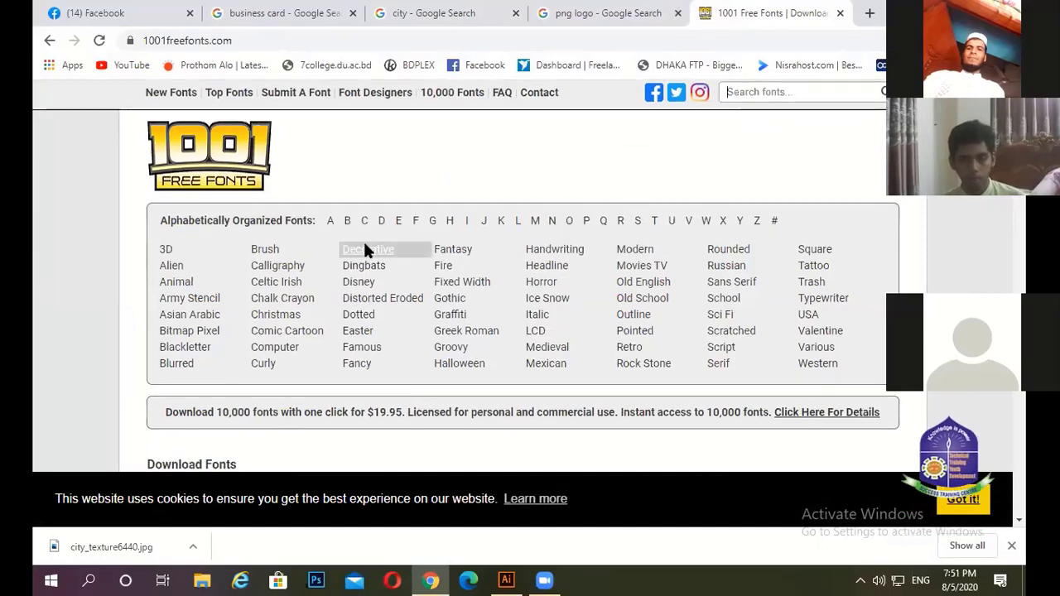
{"action": "scroll", "coordinate": [348, 241], "scroll_direction": "down", "scroll_amount": 2}
{"action": "scroll", "coordinate": [352, 248], "scroll_direction": "down", "scroll_amount": 3}
{"action": "scroll", "coordinate": [373, 340], "scroll_direction": "up", "scroll_amount": 4}
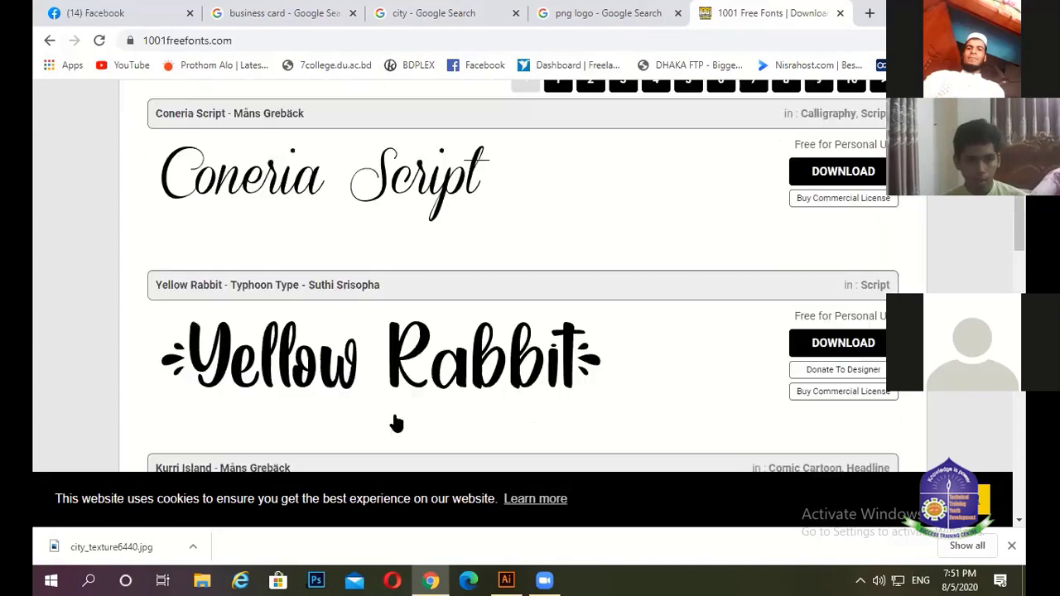
{"action": "scroll", "coordinate": [392, 418], "scroll_direction": "up", "scroll_amount": 10}
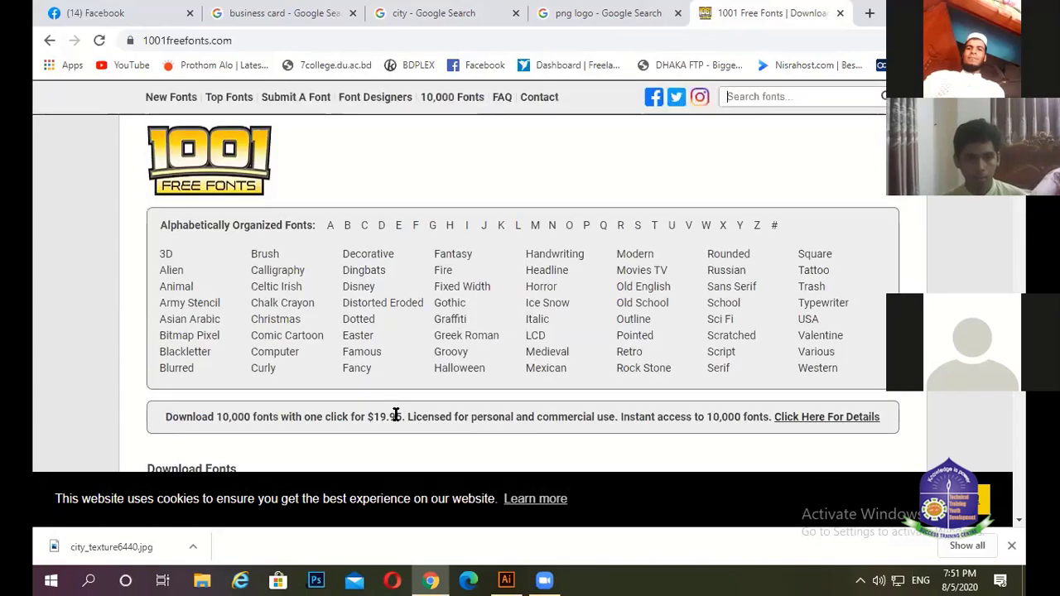
Search the site for 'roboto' and look through the four Roboto results.
{"action": "left_click", "coordinate": [802, 121]}
{"action": "type", "text": "robot"}
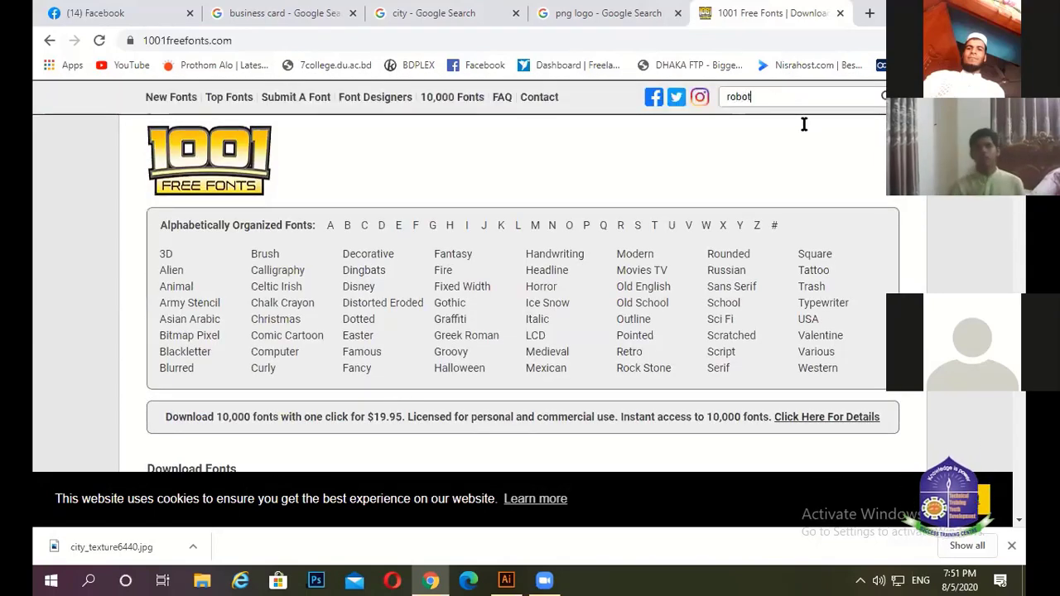
{"action": "type", "text": "o"}
{"action": "key", "text": "Return"}
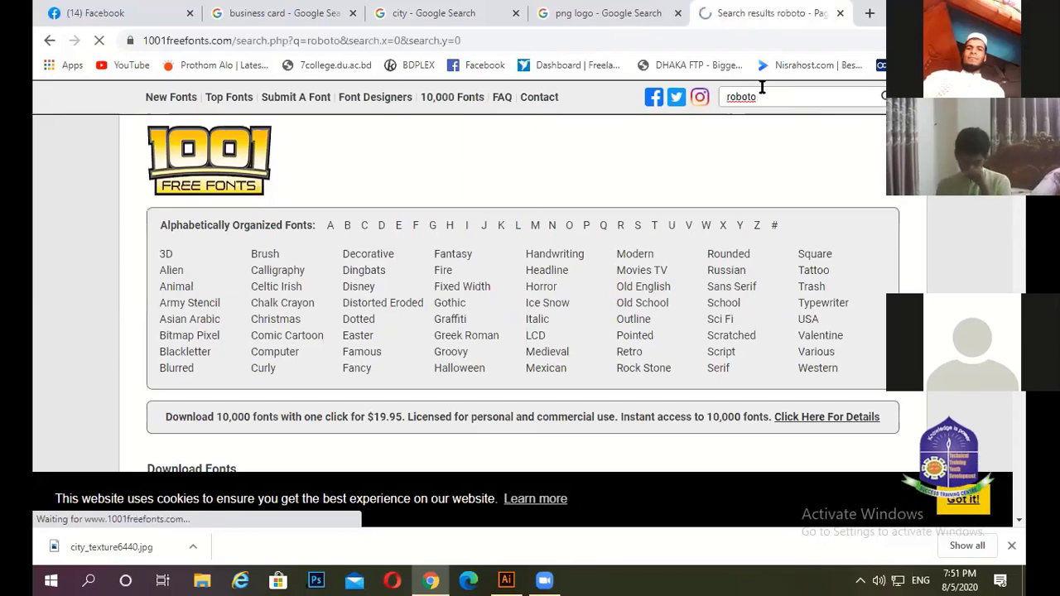
{"action": "scroll", "coordinate": [432, 332], "scroll_direction": "down", "scroll_amount": 3}
{"action": "scroll", "coordinate": [431, 332], "scroll_direction": "down", "scroll_amount": 2}
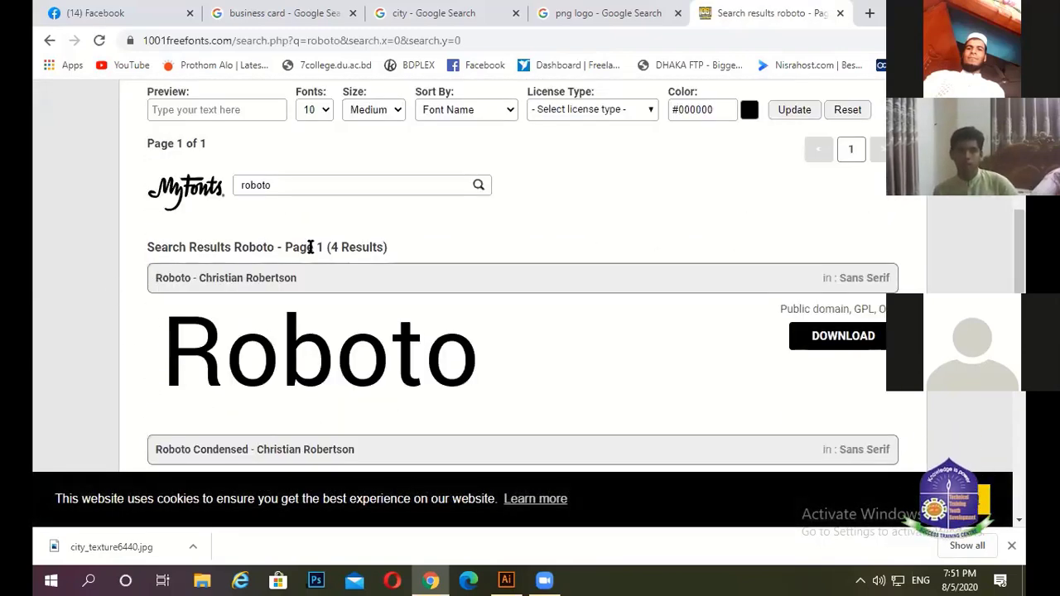
{"action": "scroll", "coordinate": [310, 247], "scroll_direction": "down", "scroll_amount": 2}
{"action": "scroll", "coordinate": [309, 249], "scroll_direction": "down", "scroll_amount": 5}
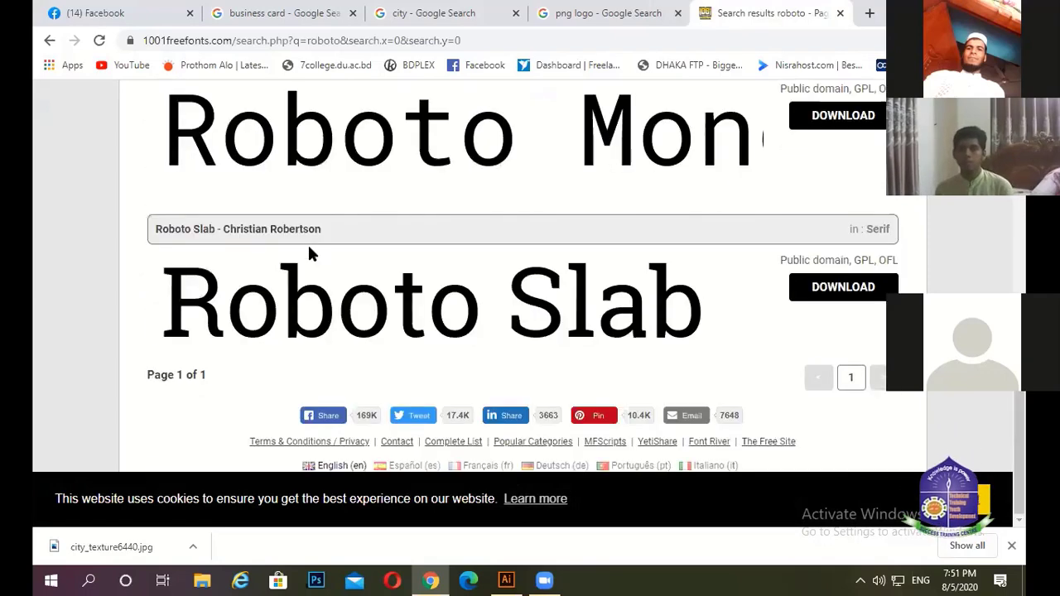
{"action": "scroll", "coordinate": [307, 244], "scroll_direction": "up", "scroll_amount": 10}
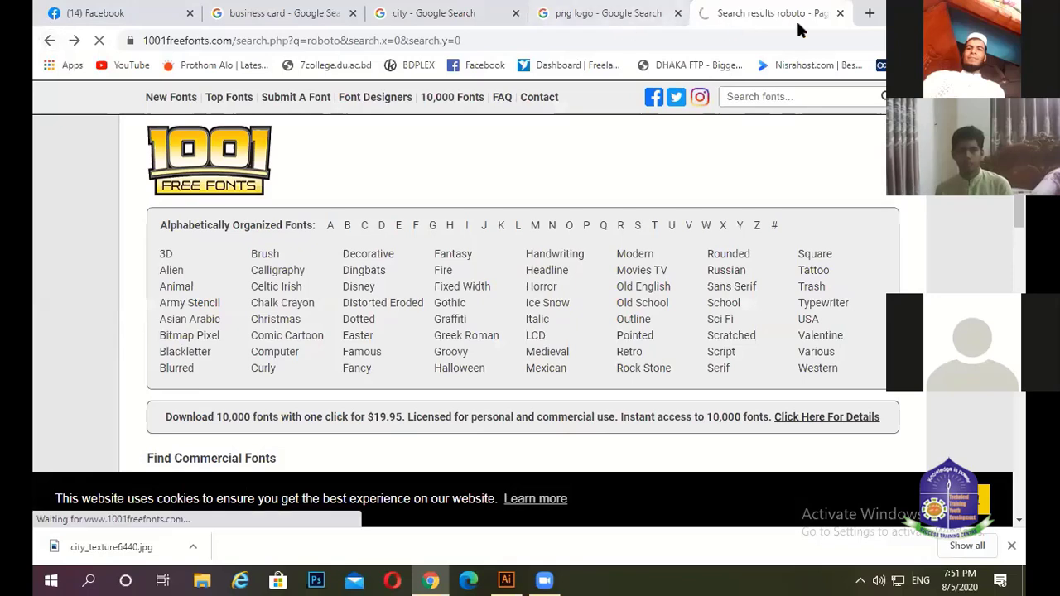
{"action": "left_click", "coordinate": [869, 12]}
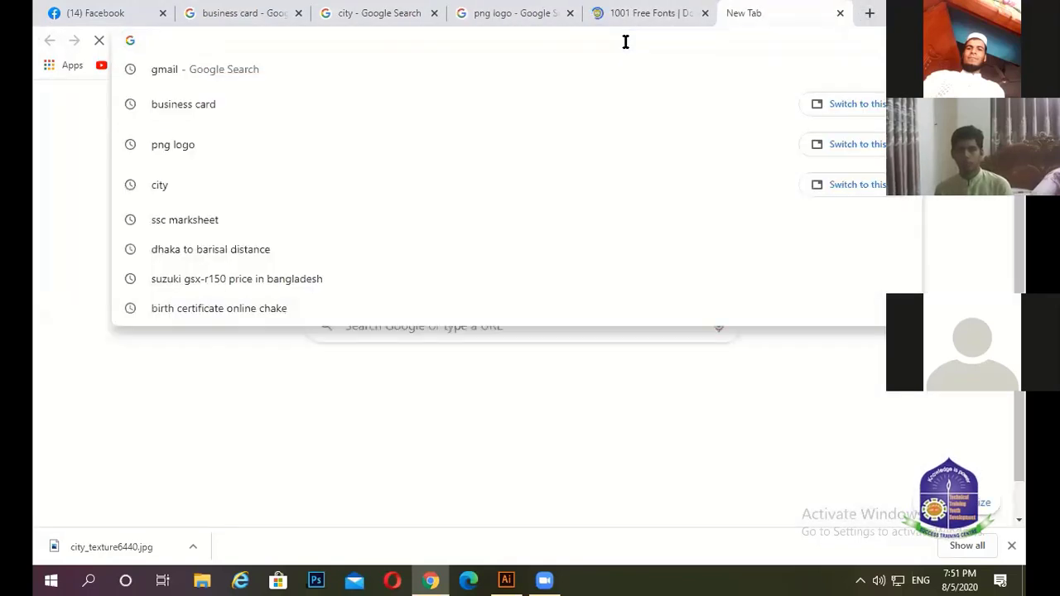
Search the web for 'roboto font' and open the Roboto page on Google Fonts.
{"action": "type", "text": "robo"}
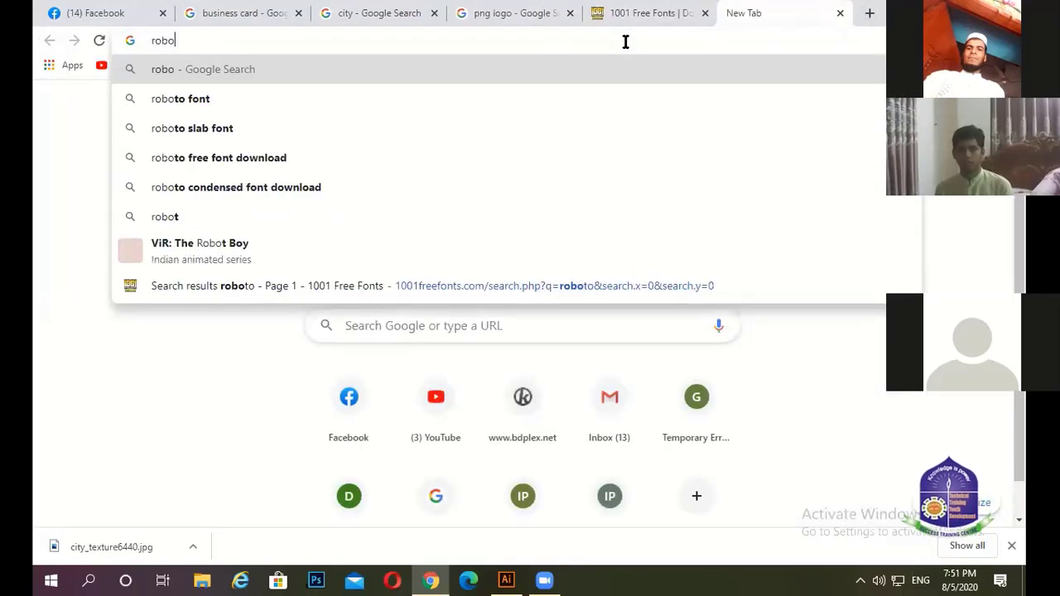
{"action": "left_click", "coordinate": [197, 99]}
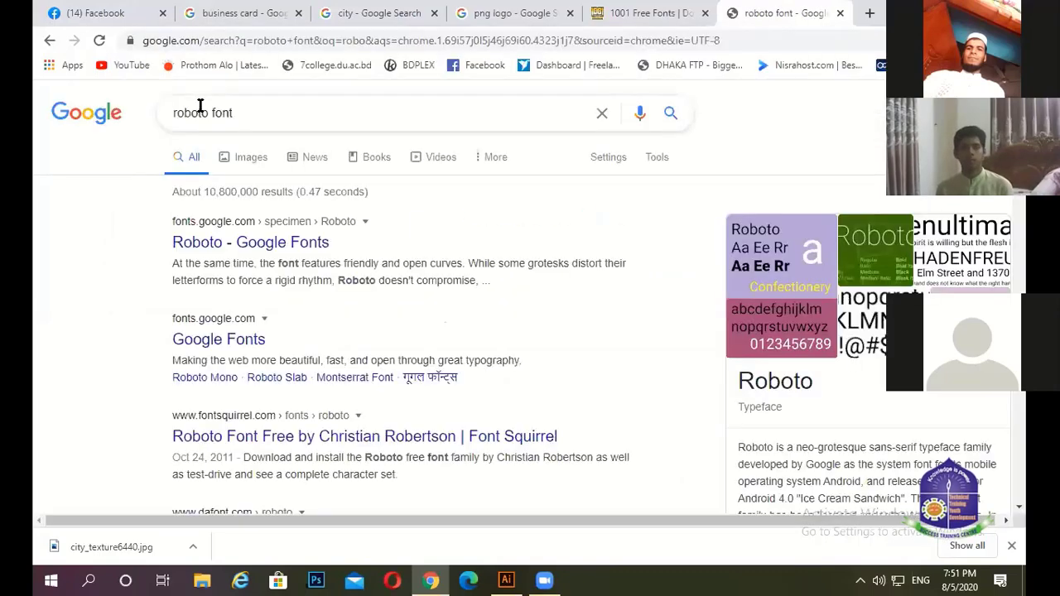
{"action": "left_click", "coordinate": [226, 252]}
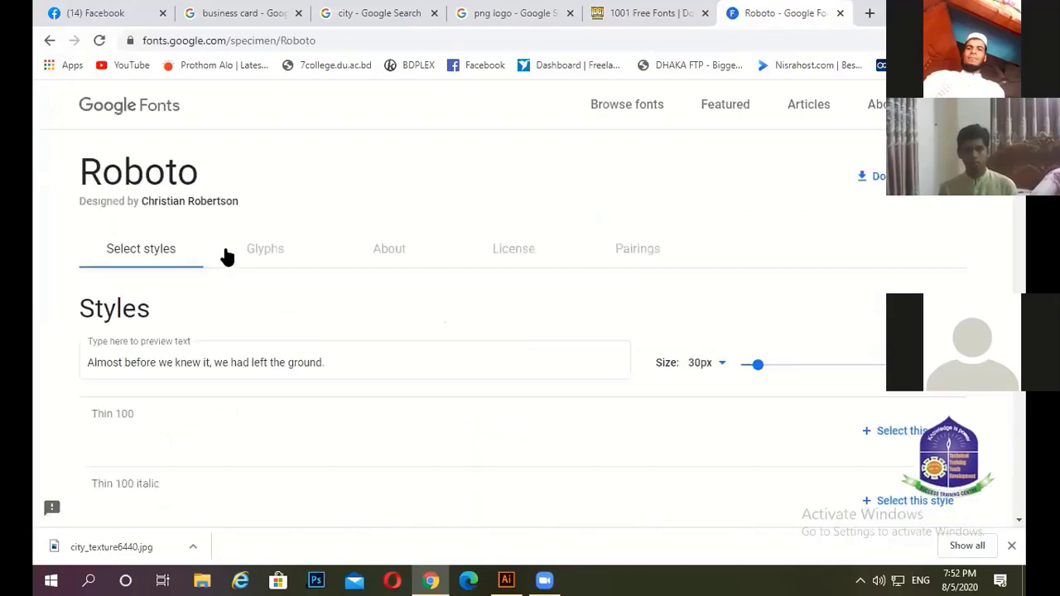
{"action": "scroll", "coordinate": [227, 249], "scroll_direction": "down", "scroll_amount": 3}
{"action": "scroll", "coordinate": [248, 246], "scroll_direction": "down", "scroll_amount": 2}
{"action": "scroll", "coordinate": [485, 254], "scroll_direction": "down", "scroll_amount": 2}
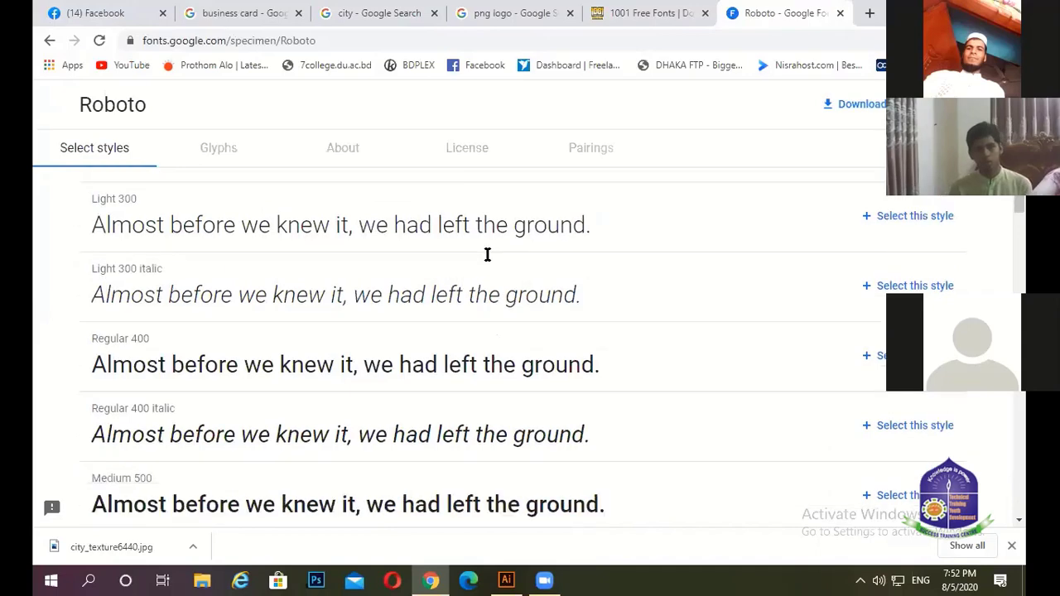
{"action": "scroll", "coordinate": [497, 254], "scroll_direction": "down", "scroll_amount": 7}
{"action": "scroll", "coordinate": [506, 261], "scroll_direction": "down", "scroll_amount": 10}
{"action": "scroll", "coordinate": [508, 265], "scroll_direction": "up", "scroll_amount": 20}
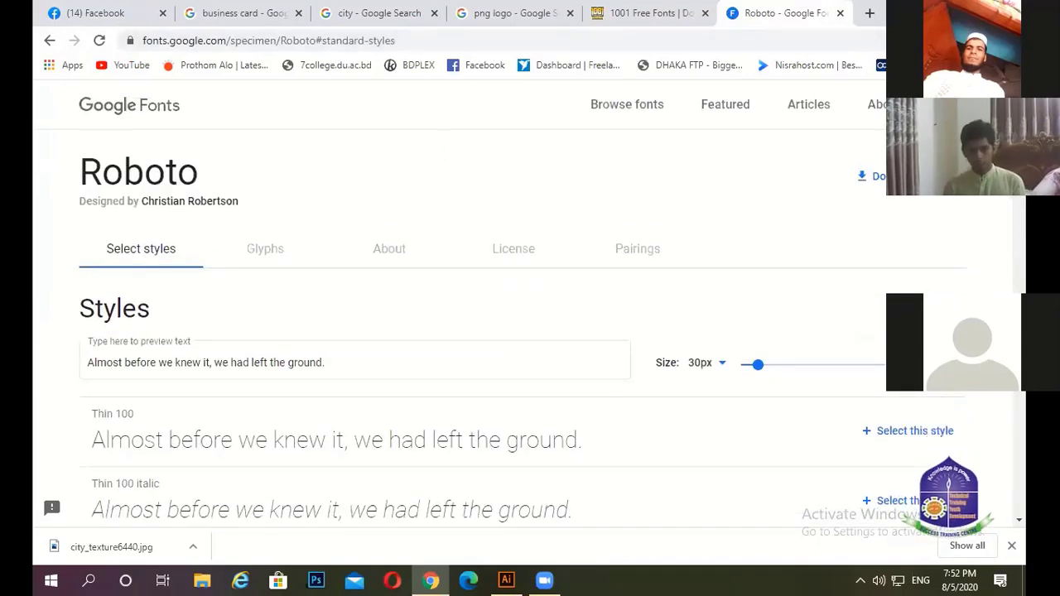
Download the full Roboto family as Roboto.zip, about 1,098 KB.
{"action": "left_click", "coordinate": [871, 176]}
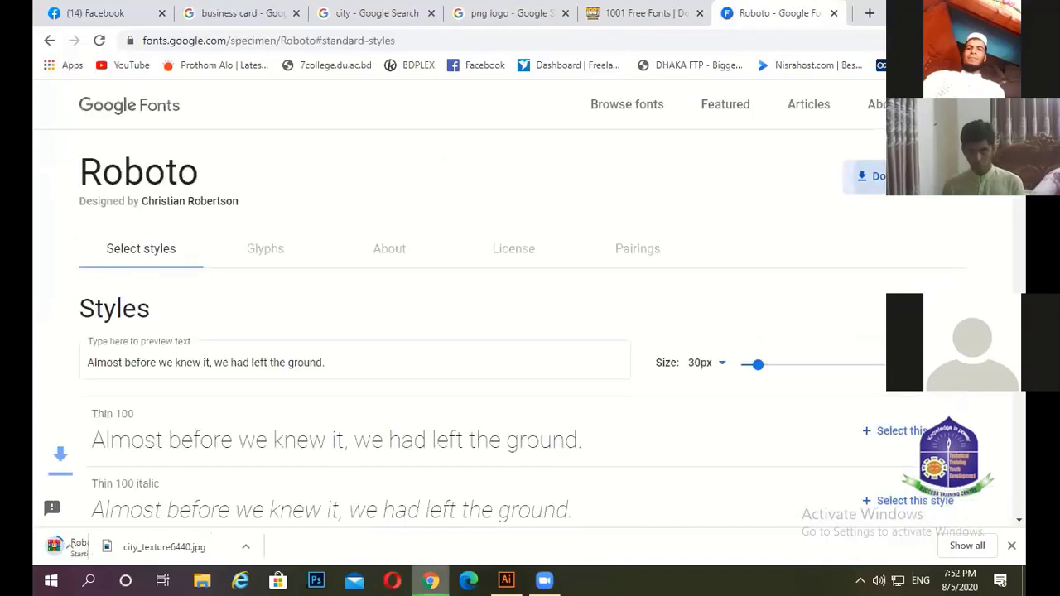
{"action": "scroll", "coordinate": [307, 281], "scroll_direction": "down", "scroll_amount": 2}
{"action": "scroll", "coordinate": [301, 284], "scroll_direction": "down", "scroll_amount": 5}
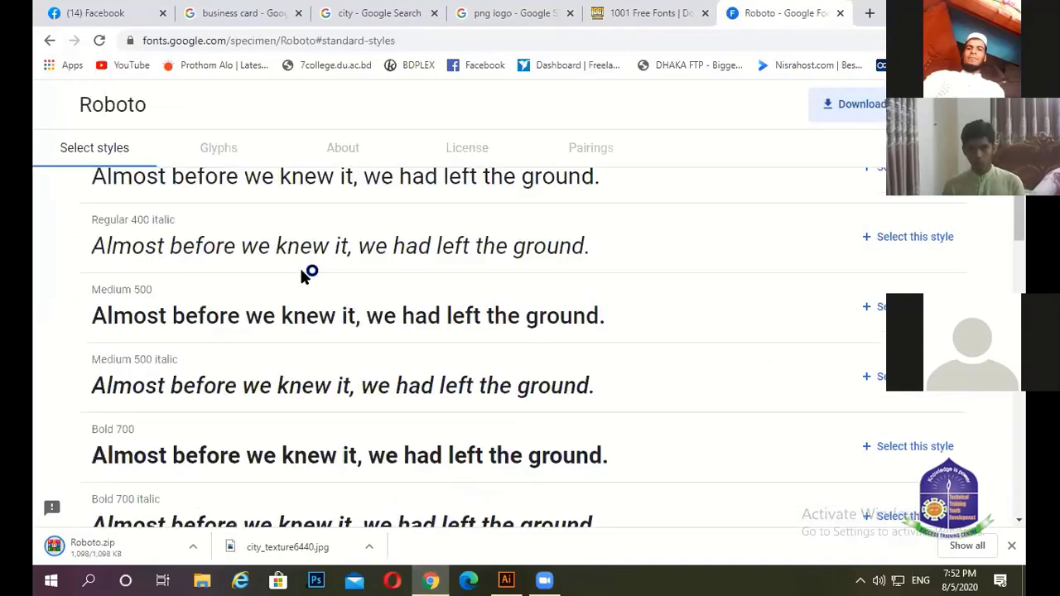
{"action": "left_click", "coordinate": [190, 540]}
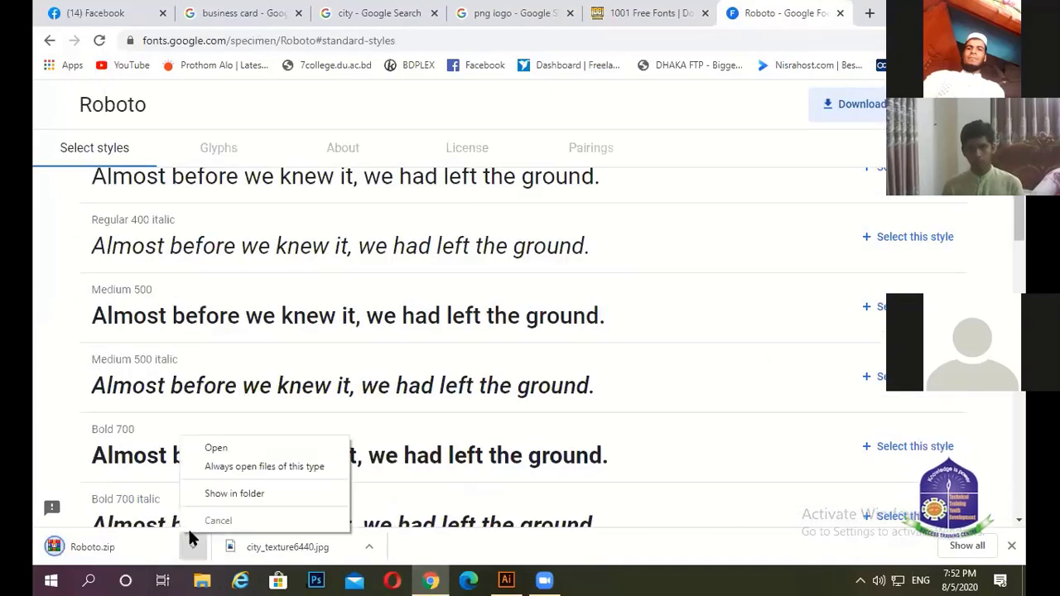
Show Roboto.zip in its Downloads folder with the Explorer window maximized.
{"action": "left_click", "coordinate": [232, 493]}
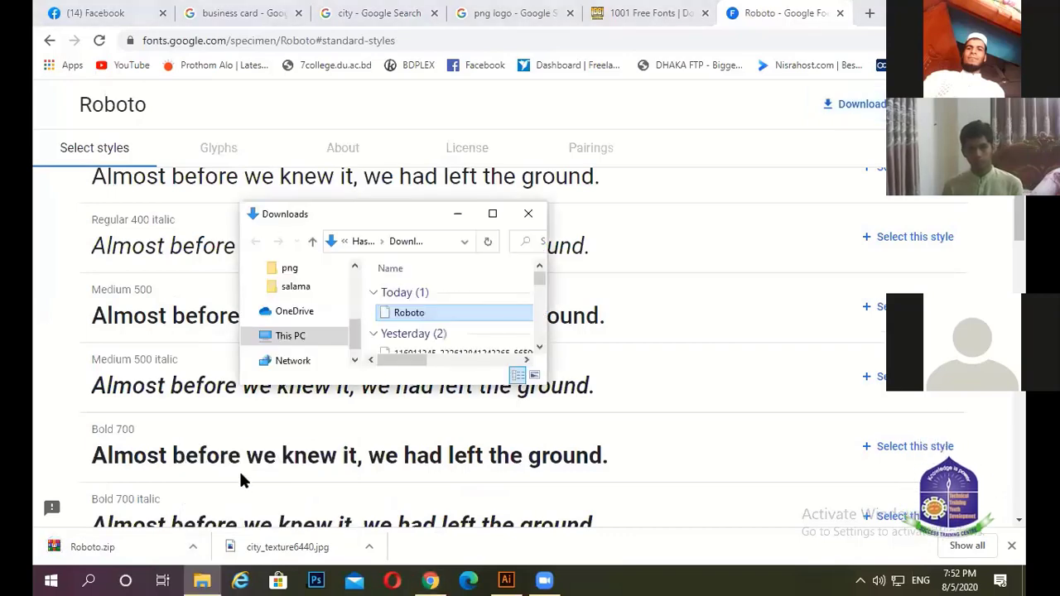
{"action": "left_click", "coordinate": [494, 214]}
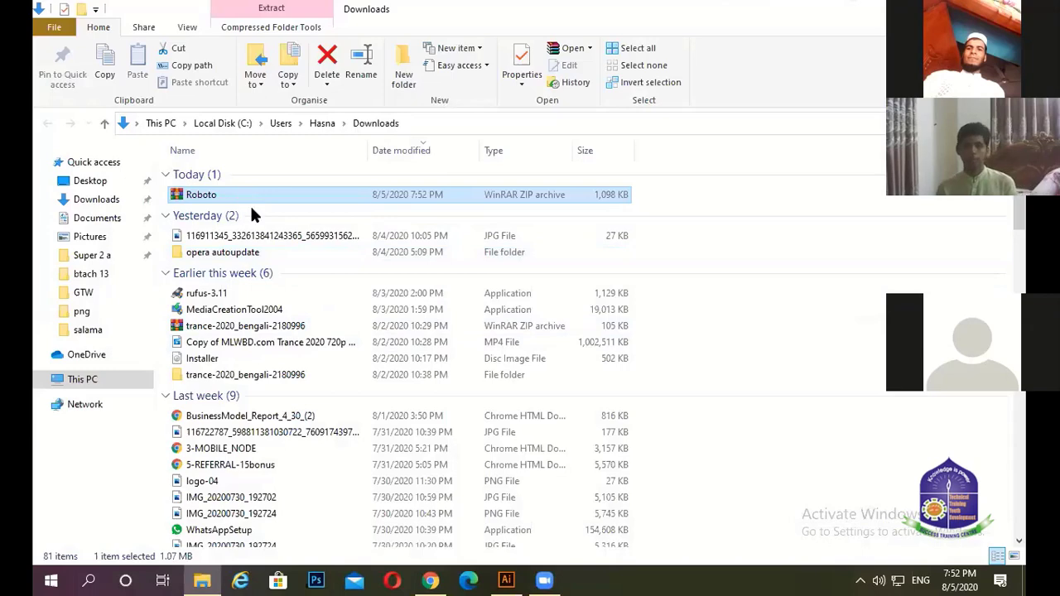
{"action": "right_click", "coordinate": [248, 200]}
{"action": "left_click", "coordinate": [318, 270]}
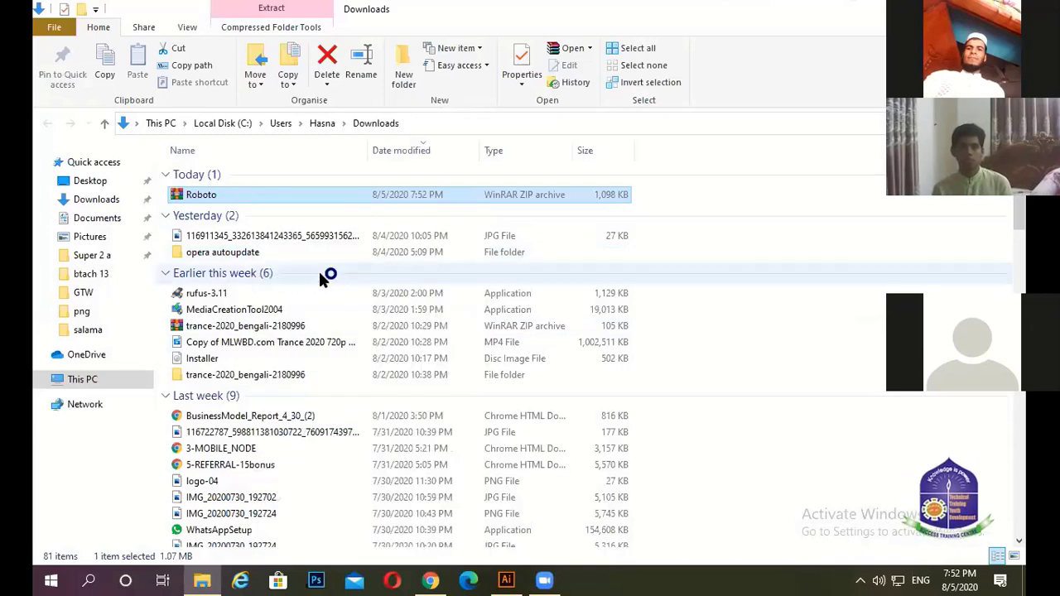
{"action": "scroll", "coordinate": [313, 249], "scroll_direction": "down", "scroll_amount": 1}
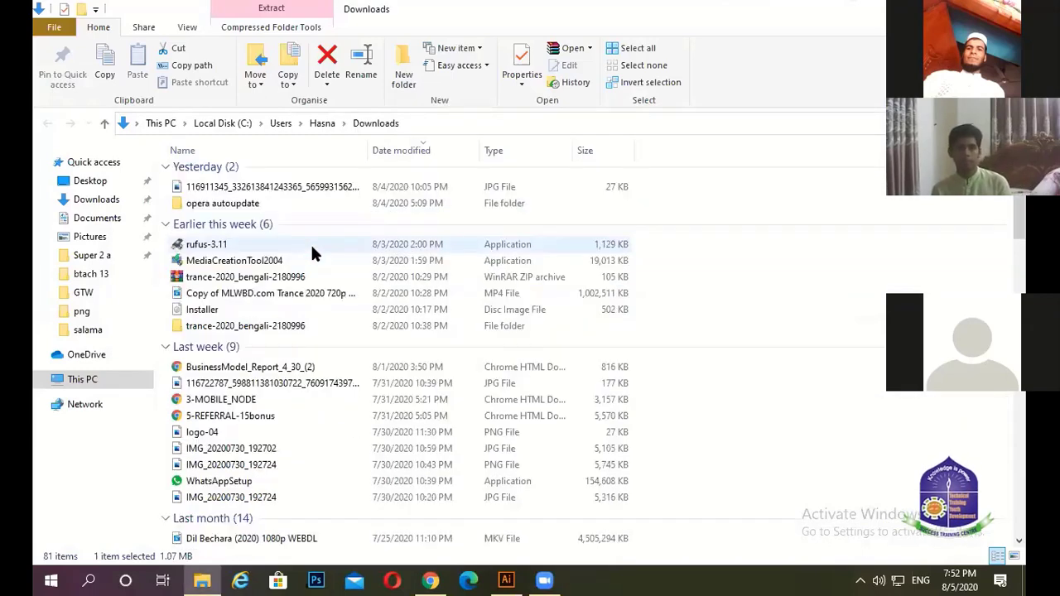
{"action": "scroll", "coordinate": [311, 248], "scroll_direction": "down", "scroll_amount": 7}
{"action": "scroll", "coordinate": [290, 251], "scroll_direction": "down", "scroll_amount": 8}
{"action": "scroll", "coordinate": [277, 273], "scroll_direction": "down", "scroll_amount": 2}
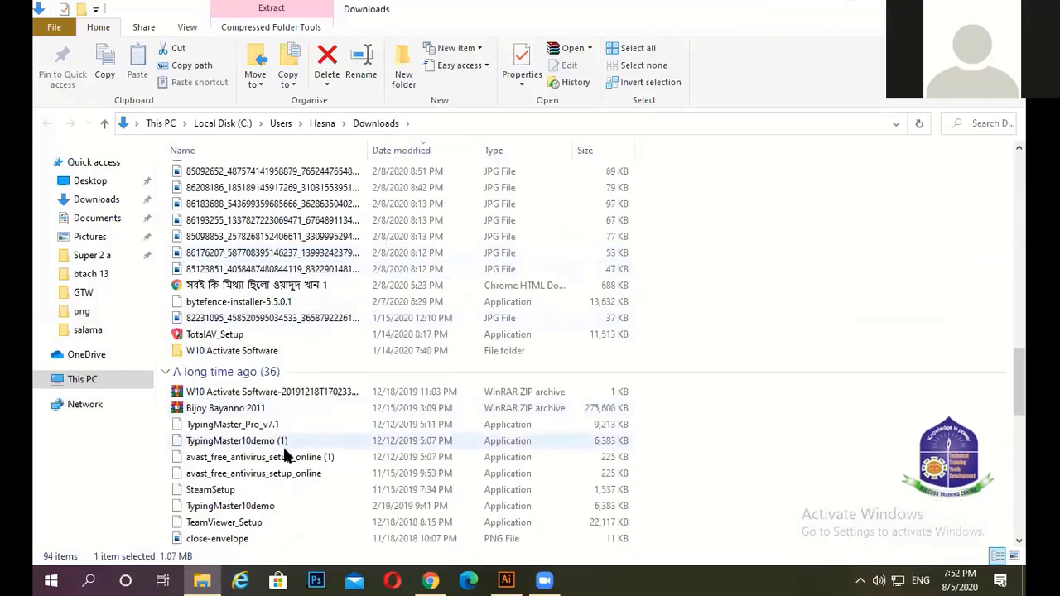
{"action": "scroll", "coordinate": [315, 447], "scroll_direction": "down", "scroll_amount": 1}
{"action": "scroll", "coordinate": [339, 439], "scroll_direction": "up", "scroll_amount": 10}
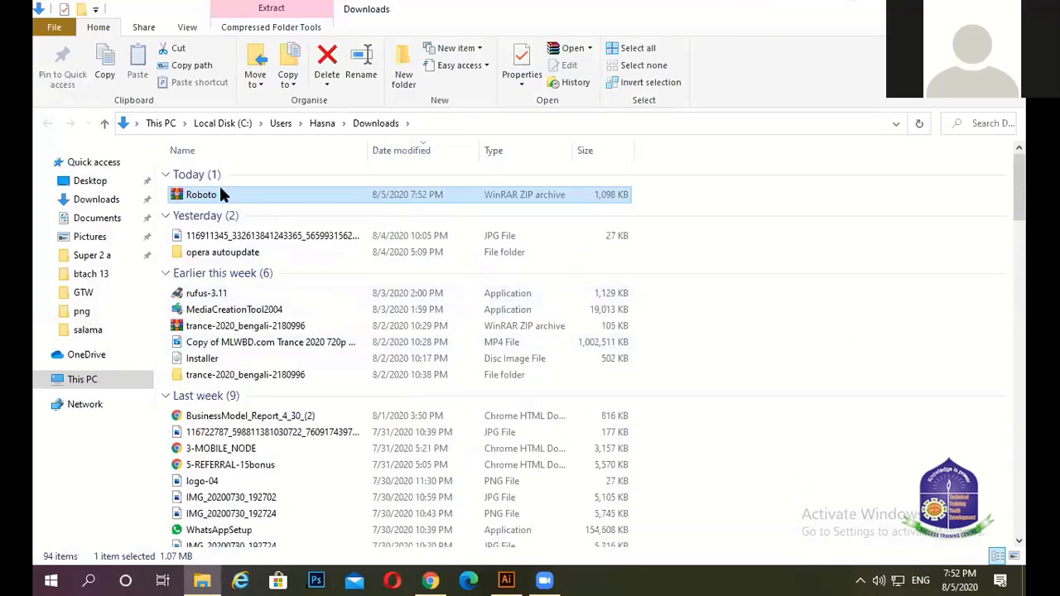
Extract Roboto.zip into a Roboto folder and open it.
{"action": "right_click", "coordinate": [220, 190]}
{"action": "left_click", "coordinate": [283, 256]}
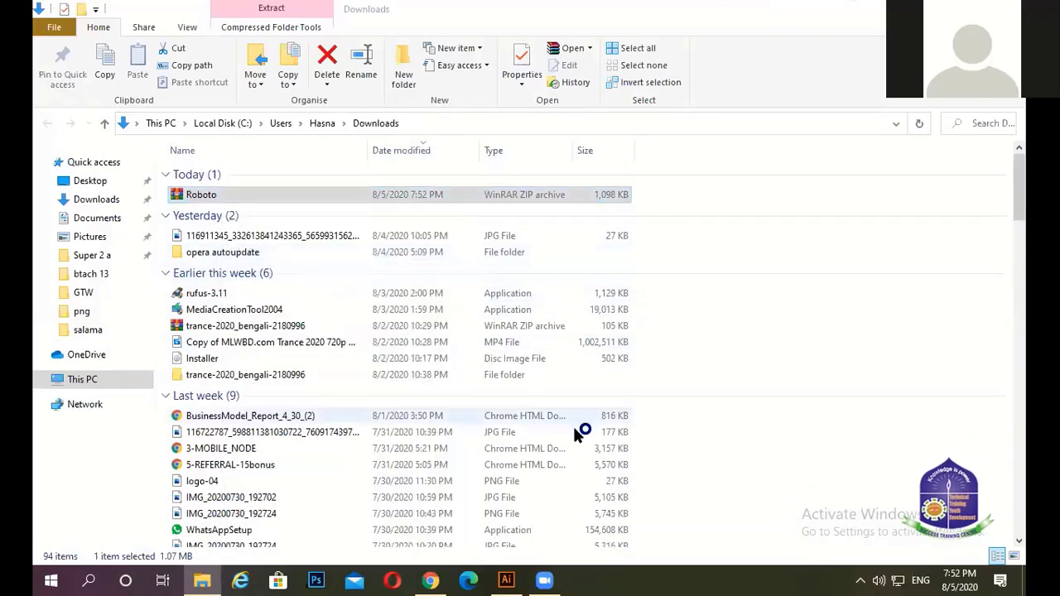
{"action": "left_click", "coordinate": [563, 465]}
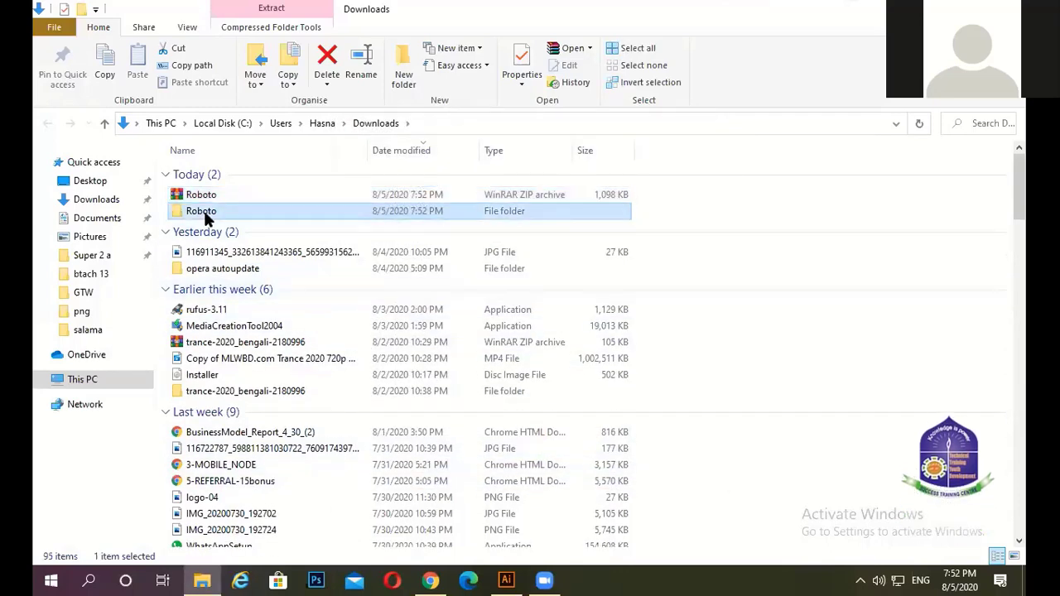
{"action": "double_click", "coordinate": [202, 212]}
Install the twelve Roboto font files, Roboto-Black through Roboto-ThinItalic, then return to Illustrator.
{"action": "left_click_drag", "start_coordinate": [230, 397], "coordinate": [188, 192]}
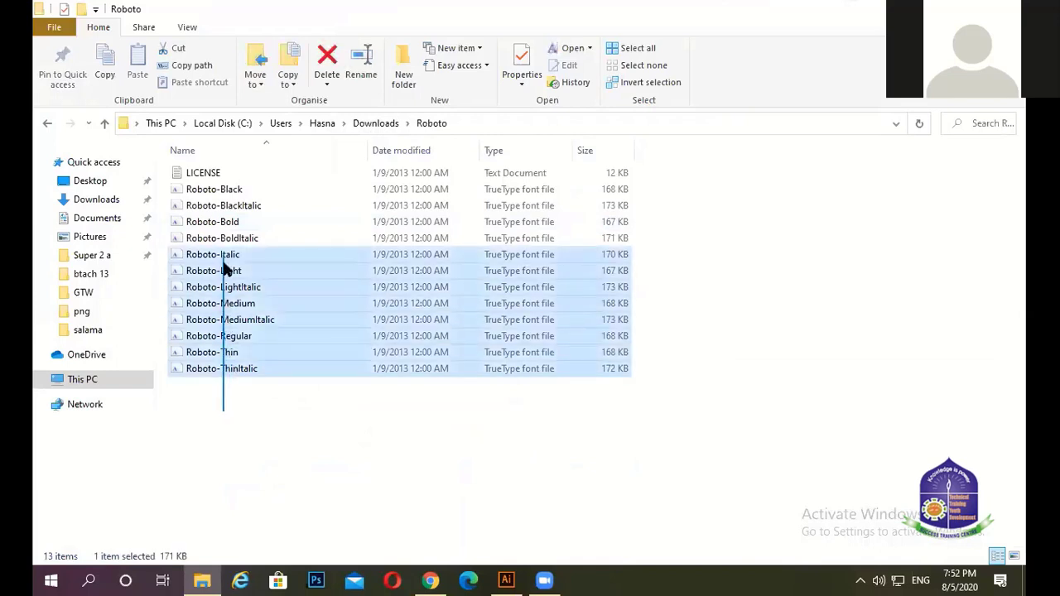
{"action": "right_click", "coordinate": [189, 192]}
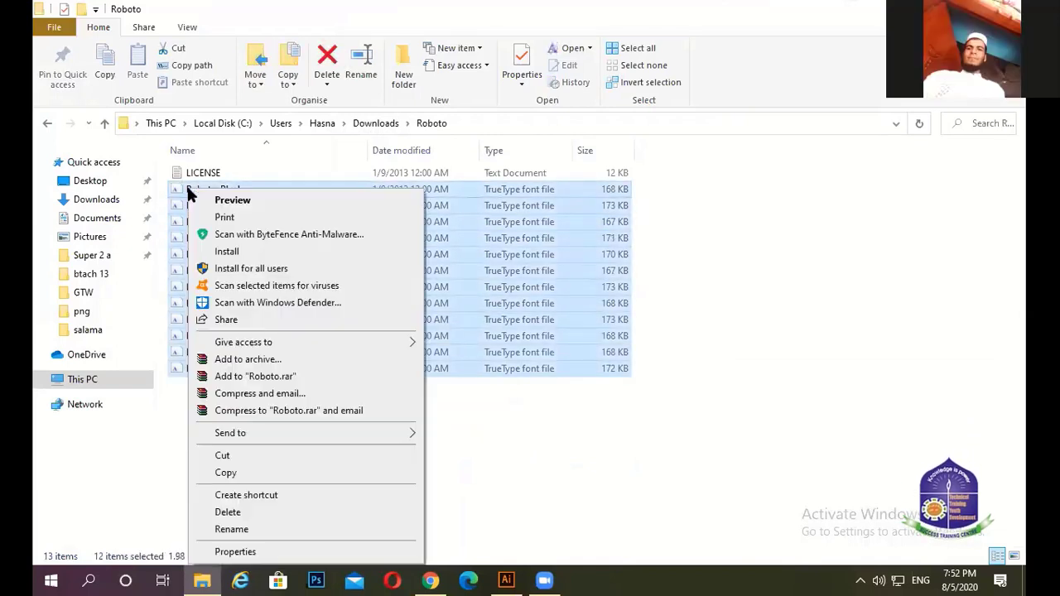
{"action": "left_click", "coordinate": [237, 250]}
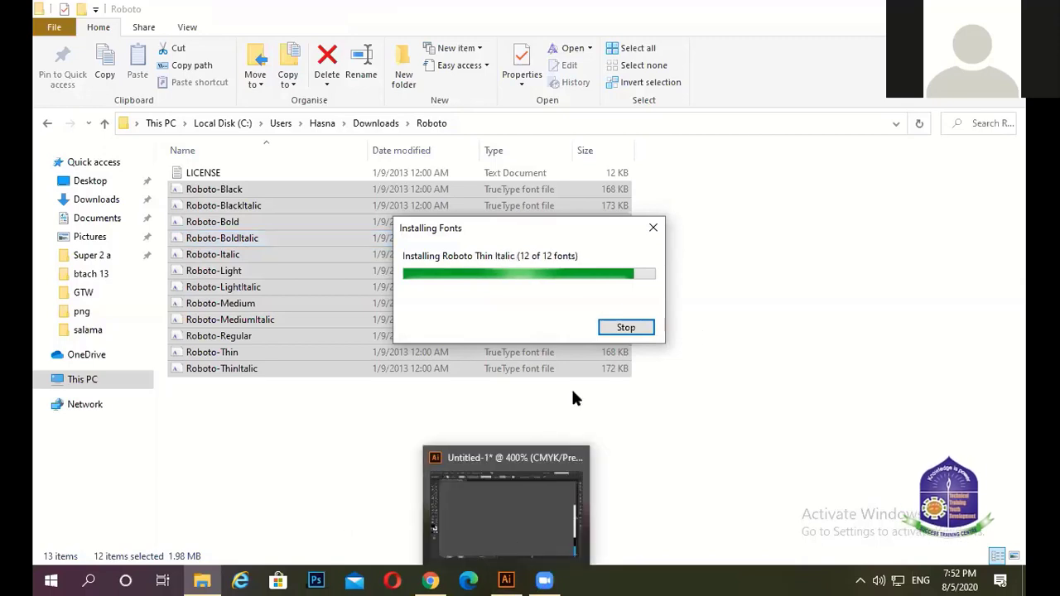
{"action": "left_click", "coordinate": [508, 579]}
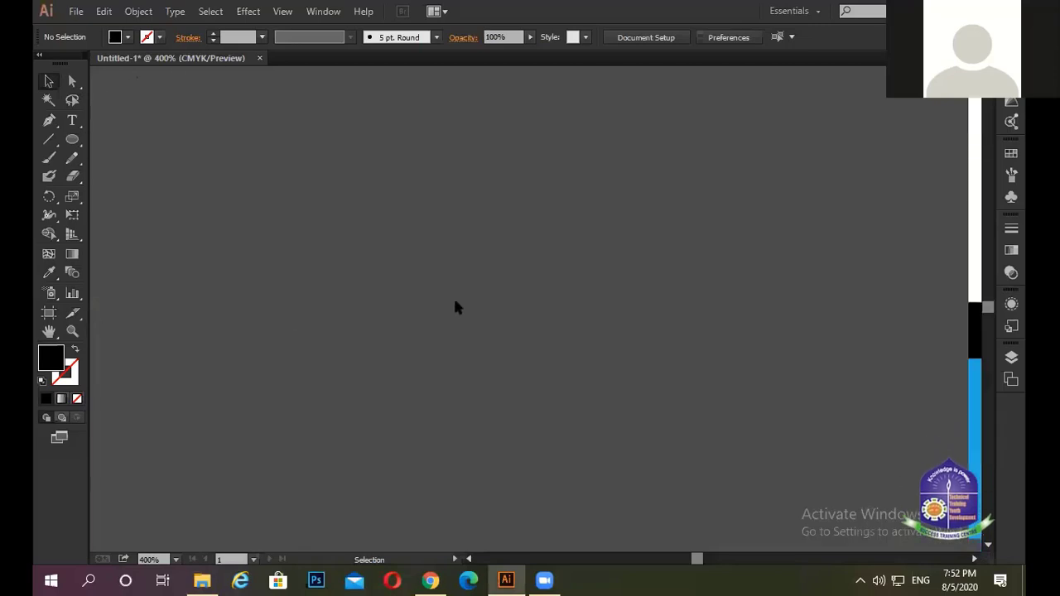
Set the card's Email line to Roboto Medium, leaving the Call line serif.
{"action": "key", "text": "ctrl+minus"}
{"action": "key", "text": "ctrl+minus"}
{"action": "key", "text": "ctrl+minus"}
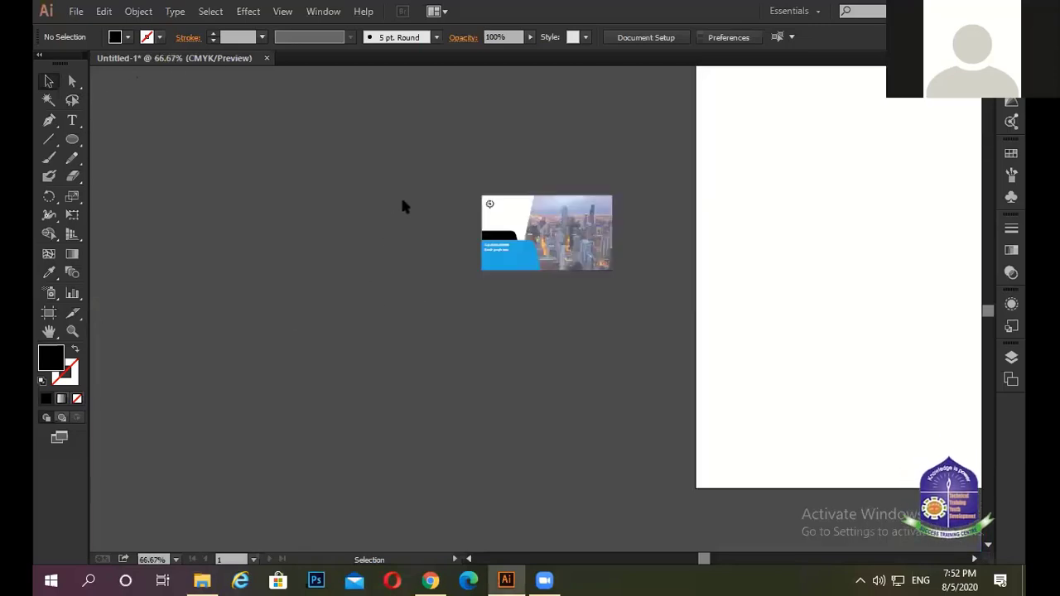
{"action": "key", "text": "ctrl+plus"}
{"action": "key", "text": "ctrl+plus"}
{"action": "key", "text": "ctrl+plus"}
{"action": "key", "text": "ctrl+plus"}
{"action": "key", "text": "ctrl+plus"}
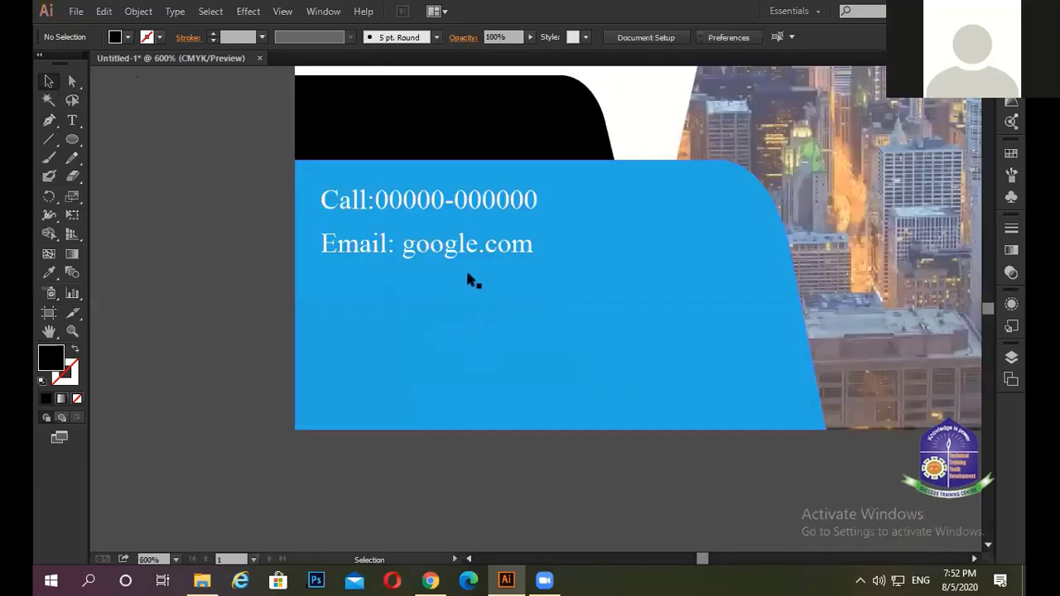
{"action": "left_click", "coordinate": [466, 255]}
{"action": "left_click", "coordinate": [628, 37]}
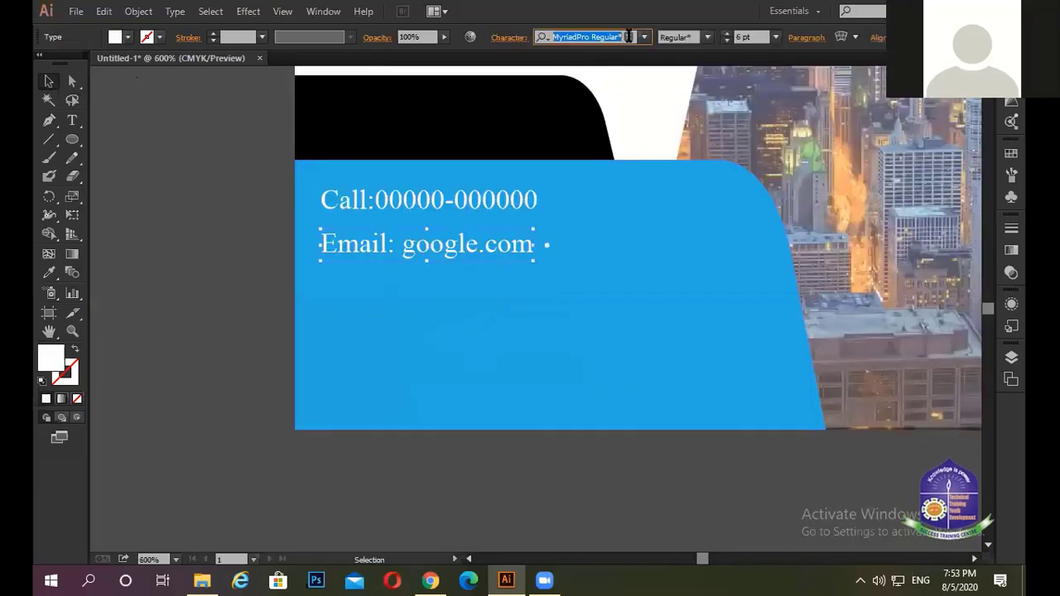
{"action": "type", "text": "r"}
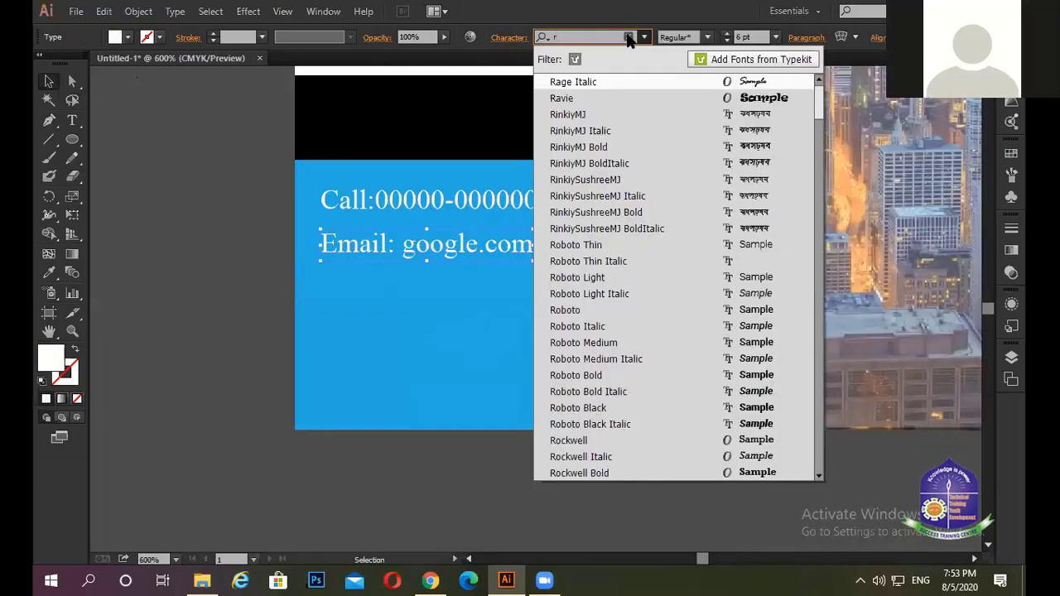
{"action": "type", "text": "o"}
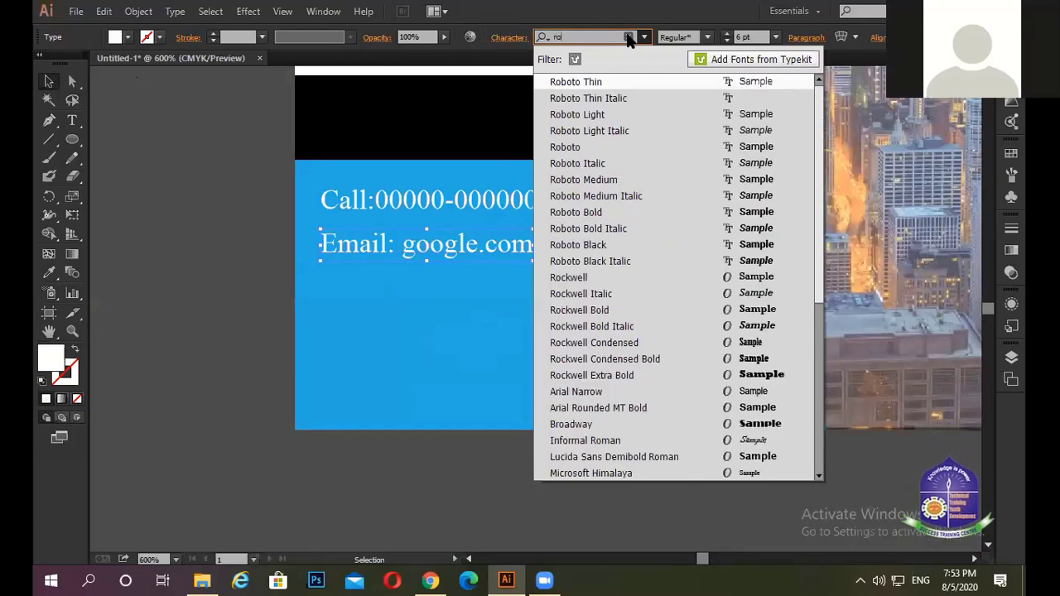
{"action": "left_click", "coordinate": [577, 154]}
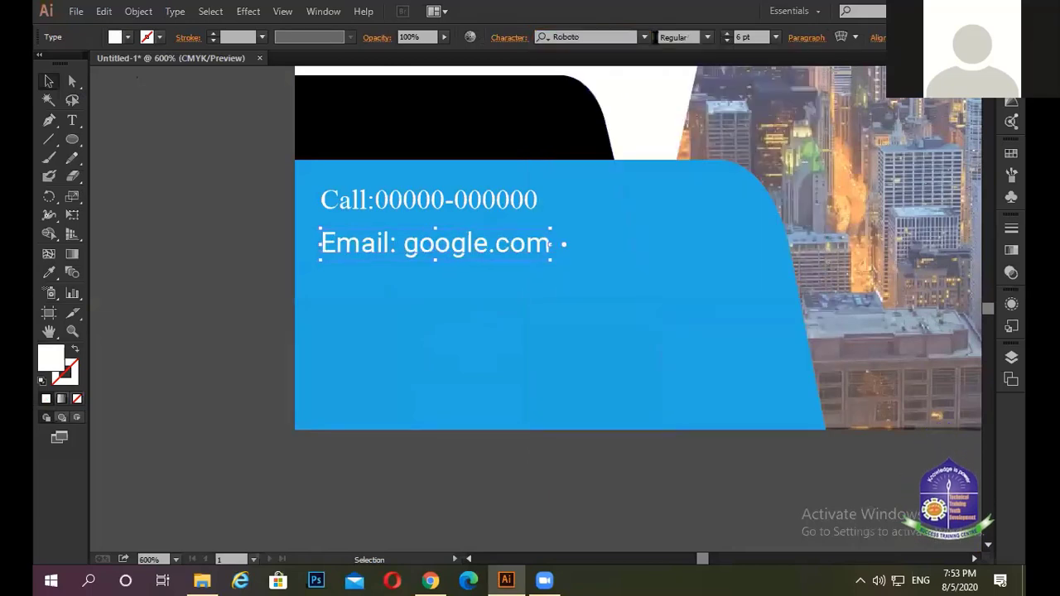
{"action": "left_click", "coordinate": [709, 38]}
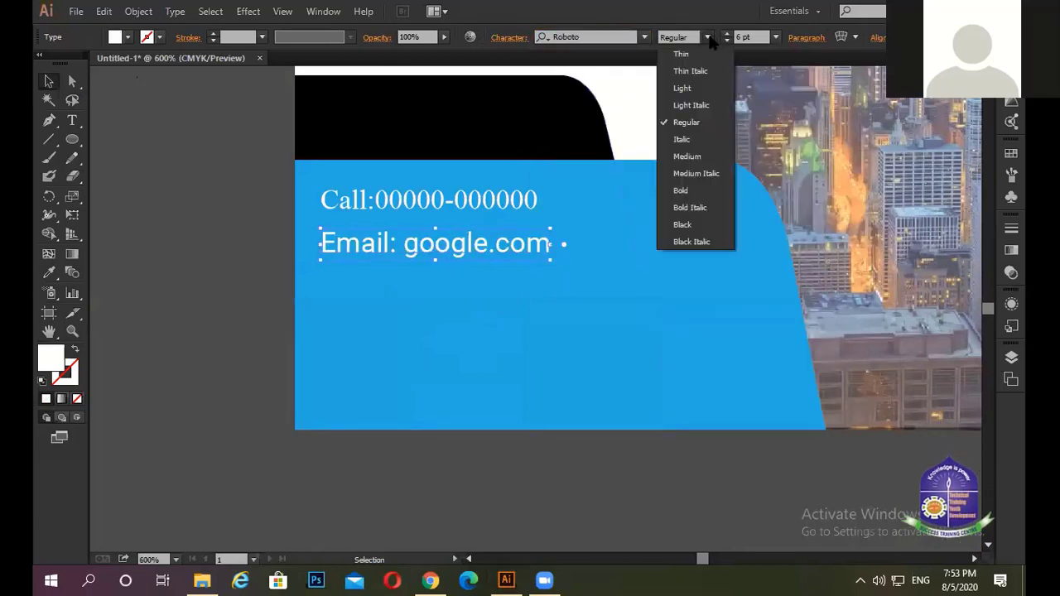
{"action": "left_click", "coordinate": [687, 155]}
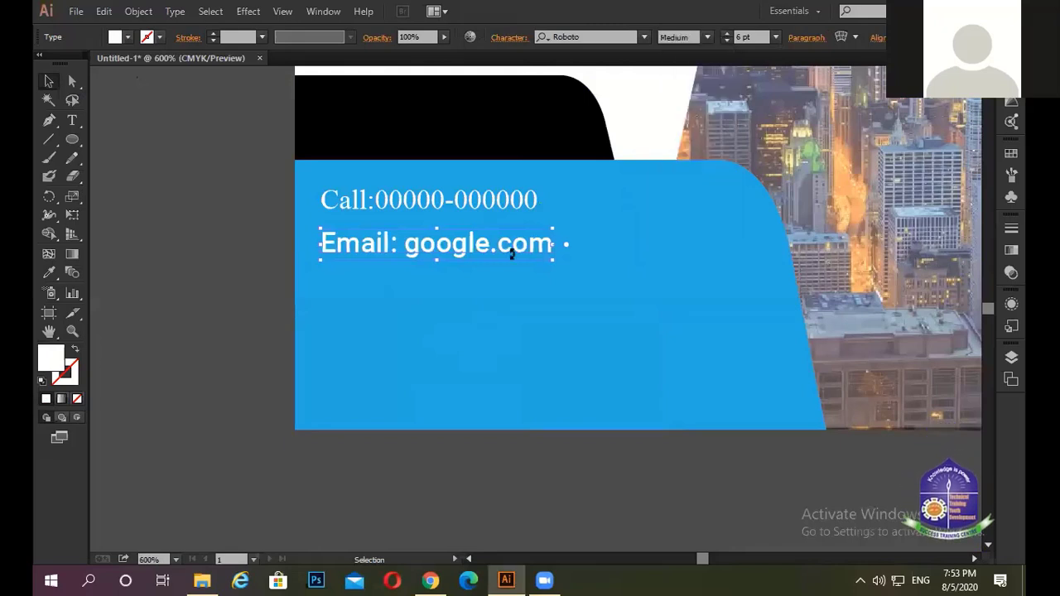
{"action": "left_click", "coordinate": [165, 287]}
{"action": "scroll", "coordinate": [495, 287], "scroll_direction": "up", "scroll_amount": 1}
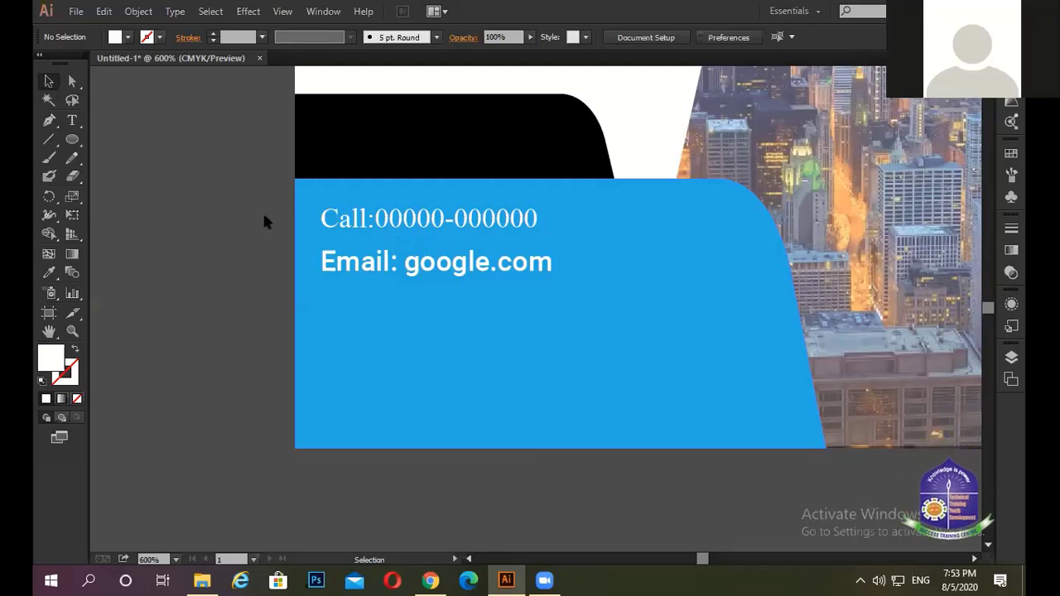
{"action": "scroll", "coordinate": [444, 201], "scroll_direction": "down", "scroll_amount": 2}
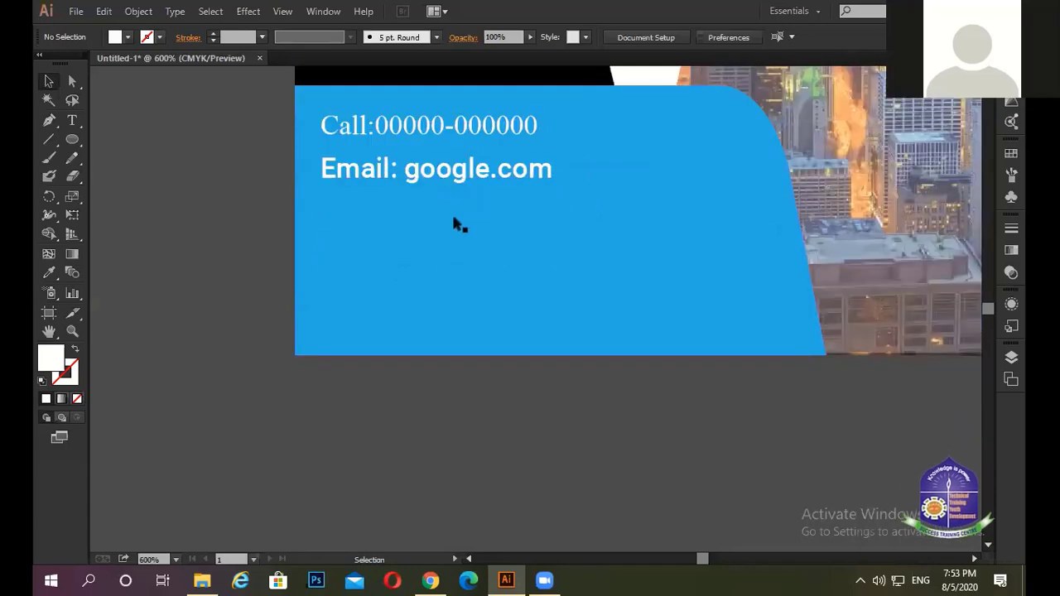
{"action": "scroll", "coordinate": [456, 199], "scroll_direction": "down", "scroll_amount": 1}
{"action": "scroll", "coordinate": [580, 290], "scroll_direction": "down", "scroll_amount": 3}
{"action": "scroll", "coordinate": [530, 303], "scroll_direction": "up", "scroll_amount": 3}
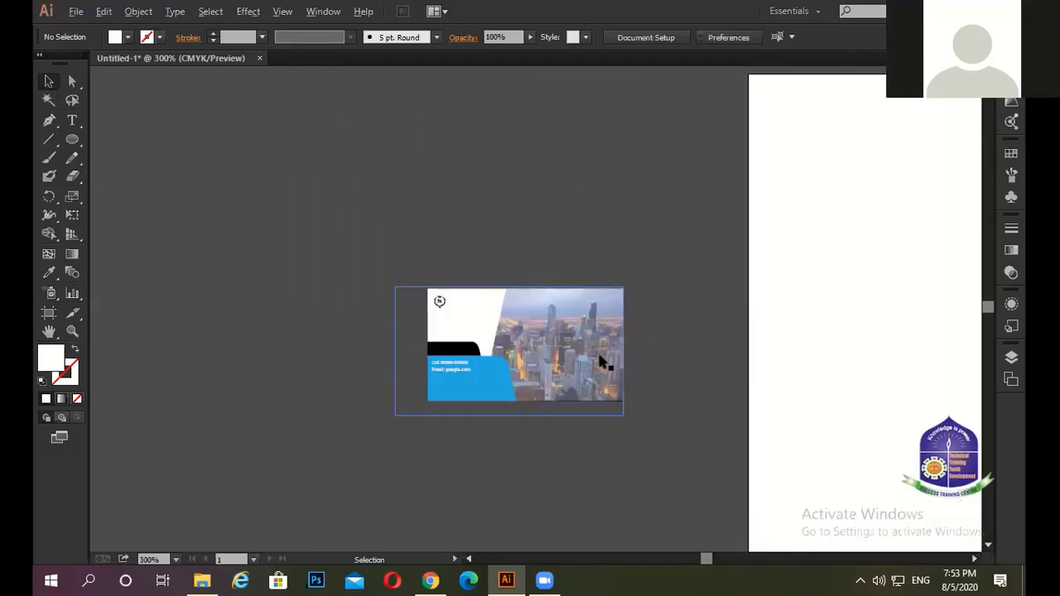
{"action": "scroll", "coordinate": [602, 359], "scroll_direction": "up", "scroll_amount": 2}
{"action": "scroll", "coordinate": [494, 301], "scroll_direction": "down", "scroll_amount": 2}
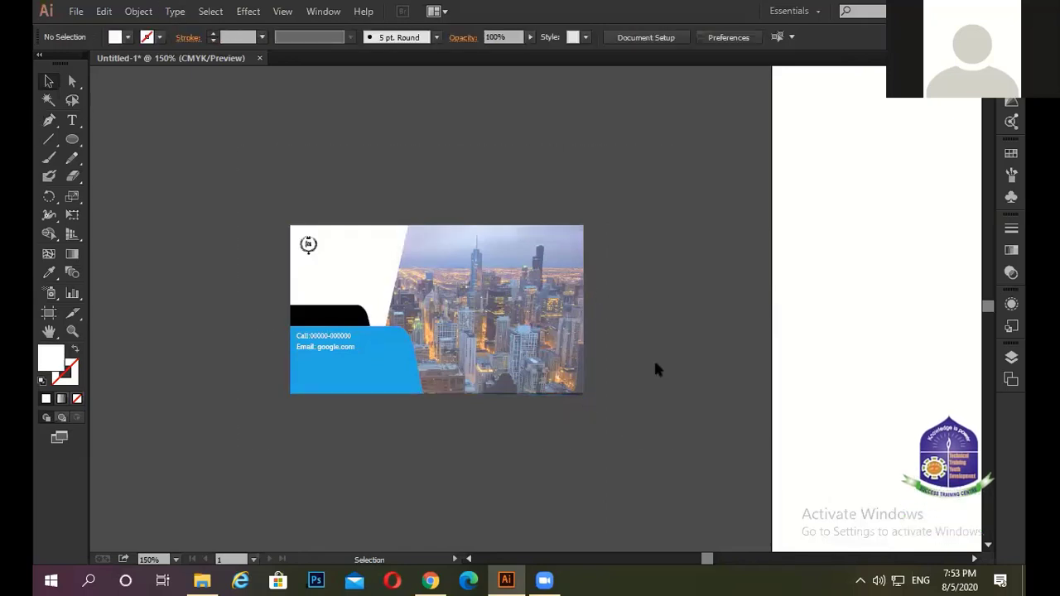
Group all the city-photo card's pieces with Ctrl+G and drag a copy above it.
{"action": "key", "text": "ctrl+z"}
{"action": "left_click_drag", "start_coordinate": [209, 210], "coordinate": [695, 533]}
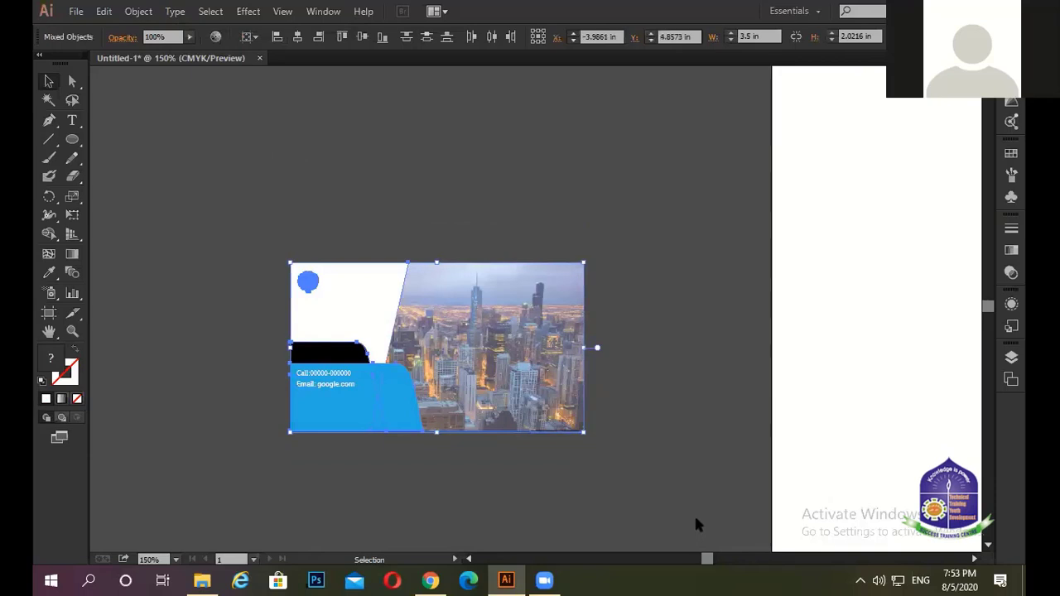
{"action": "key", "text": "ctrl+g"}
{"action": "scroll", "coordinate": [471, 406], "scroll_direction": "up", "scroll_amount": 3}
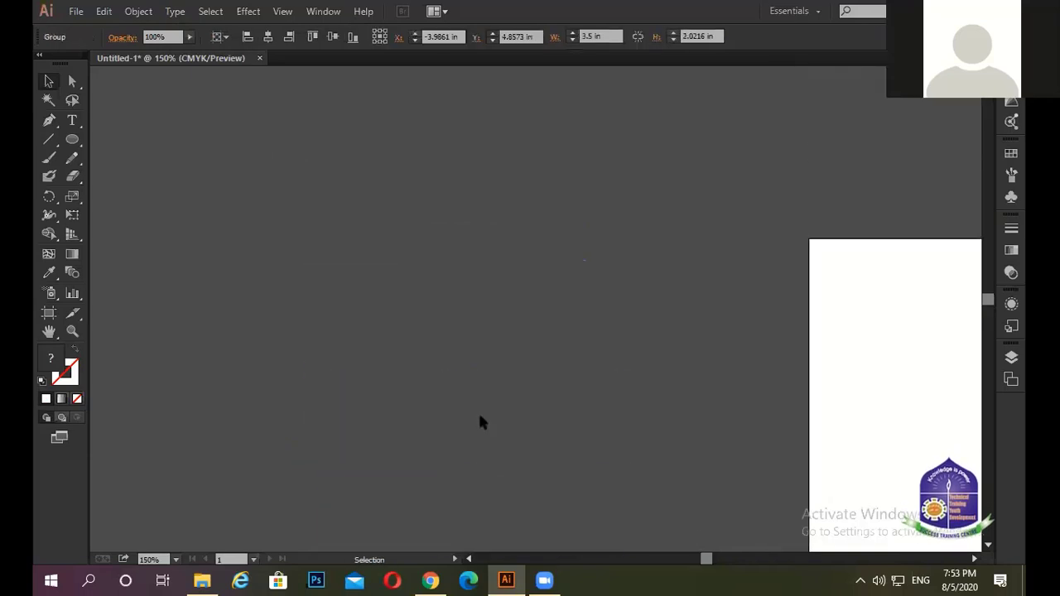
{"action": "scroll", "coordinate": [273, 360], "scroll_direction": "down", "scroll_amount": 3}
{"action": "scroll", "coordinate": [274, 364], "scroll_direction": "down", "scroll_amount": 2}
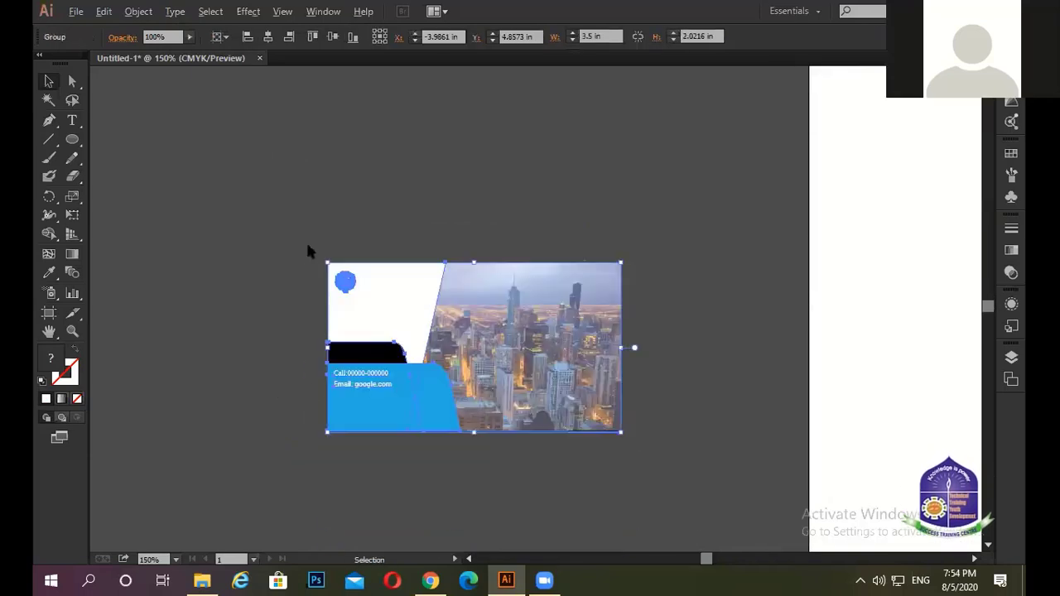
{"action": "left_click_drag", "start_coordinate": [307, 251], "coordinate": [638, 497]}
{"action": "left_click_drag", "start_coordinate": [518, 392], "coordinate": [530, 262]}
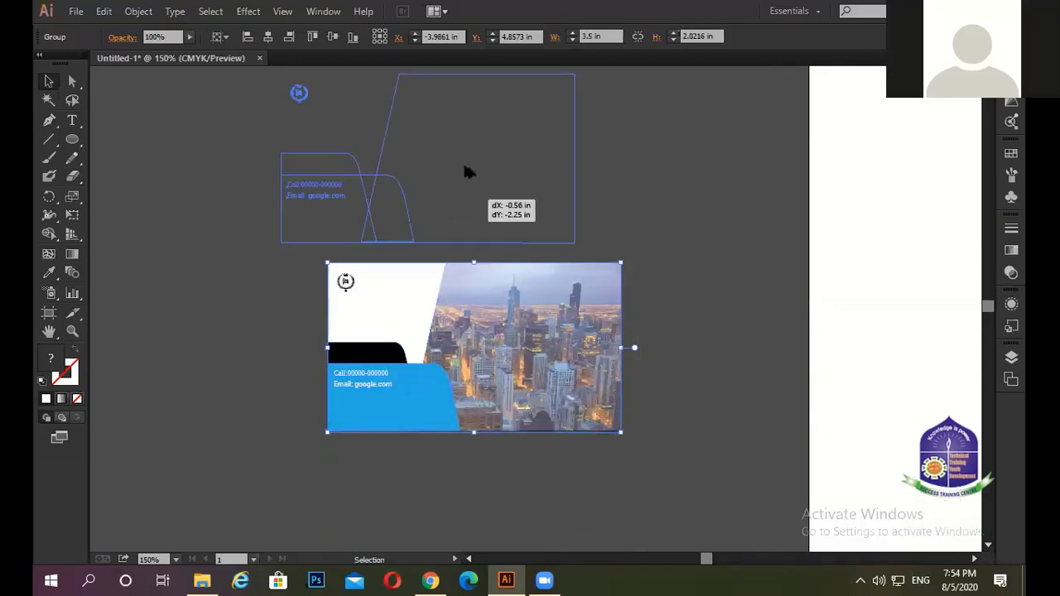
{"action": "key", "text": "ctrl+shift+a"}
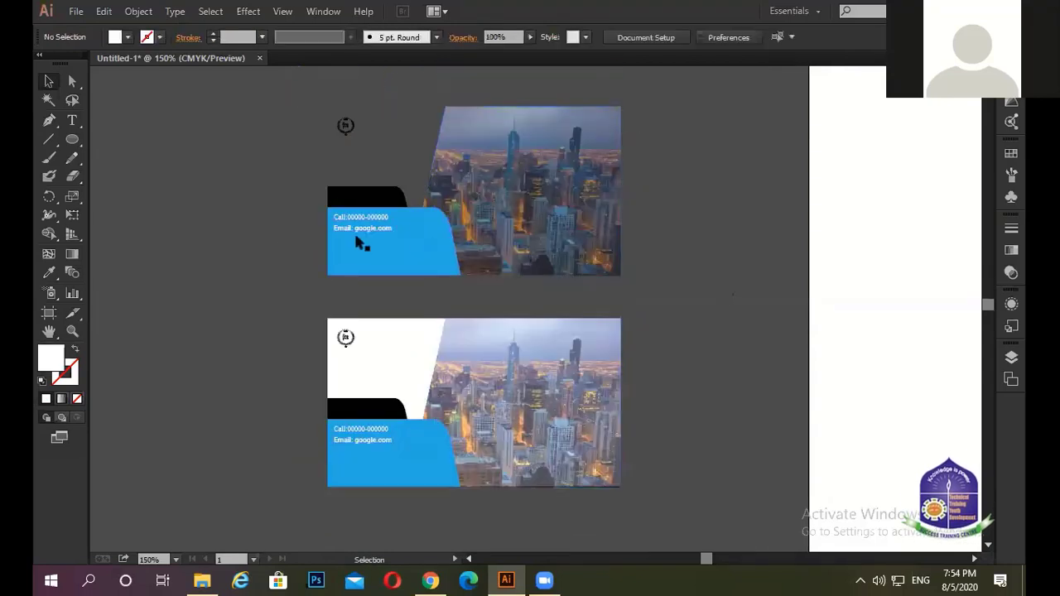
Delete the upper card copy, leaving the single grouped card selected.
{"action": "left_click", "coordinate": [377, 241]}
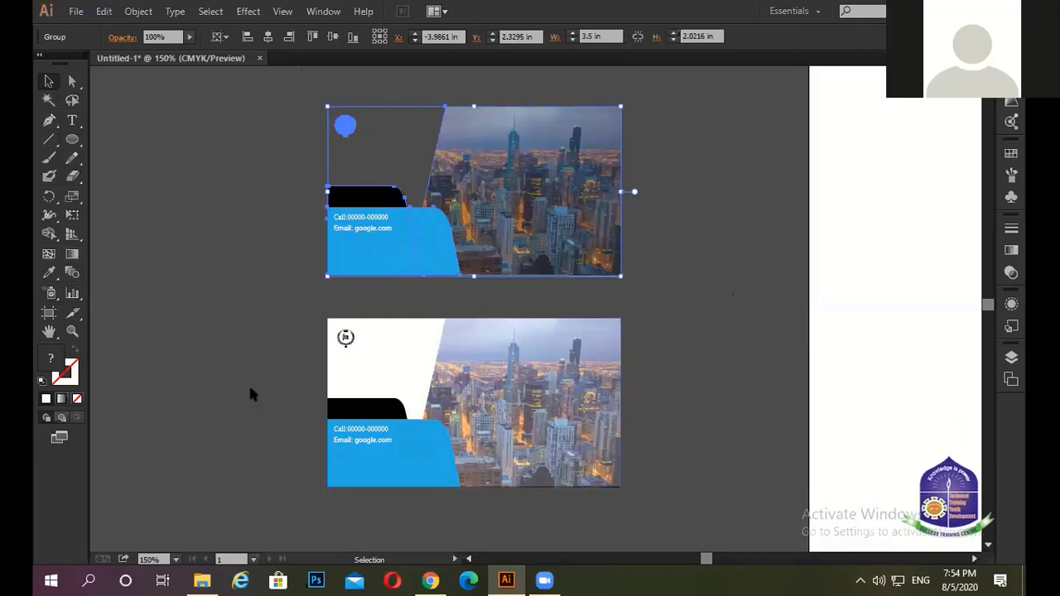
{"action": "left_click", "coordinate": [300, 240]}
{"action": "left_click_drag", "start_coordinate": [266, 103], "coordinate": [787, 299]}
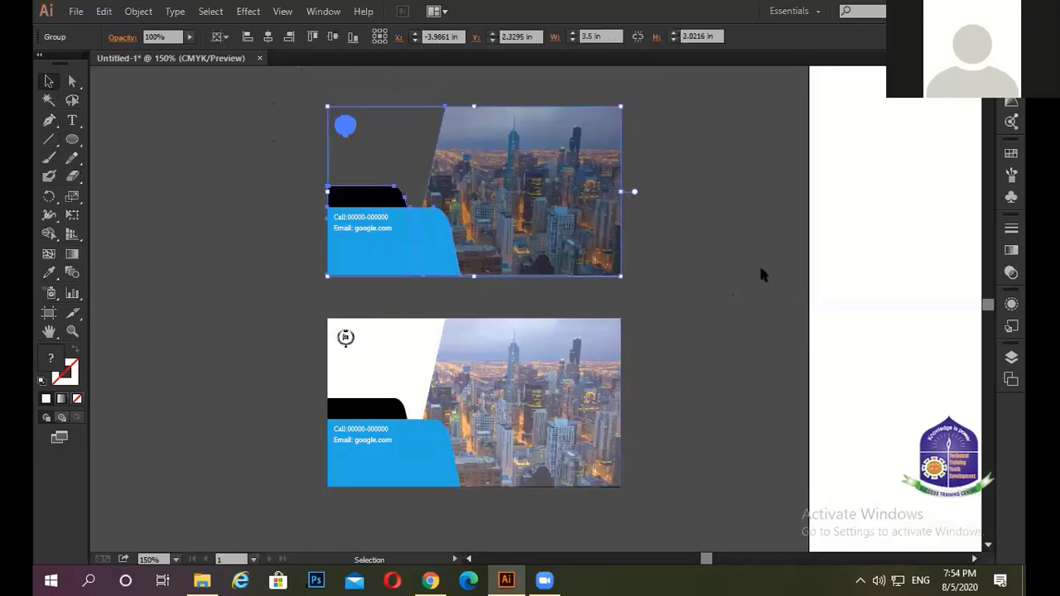
{"action": "key", "text": "Delete"}
{"action": "left_click_drag", "start_coordinate": [267, 329], "coordinate": [812, 543]}
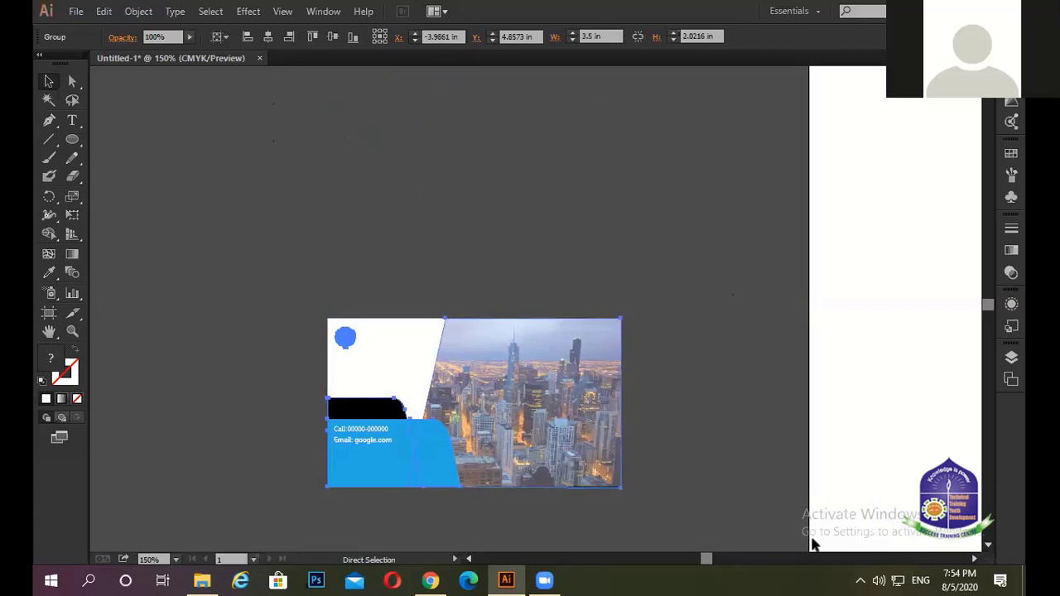
{"action": "key", "text": "ctrl"}
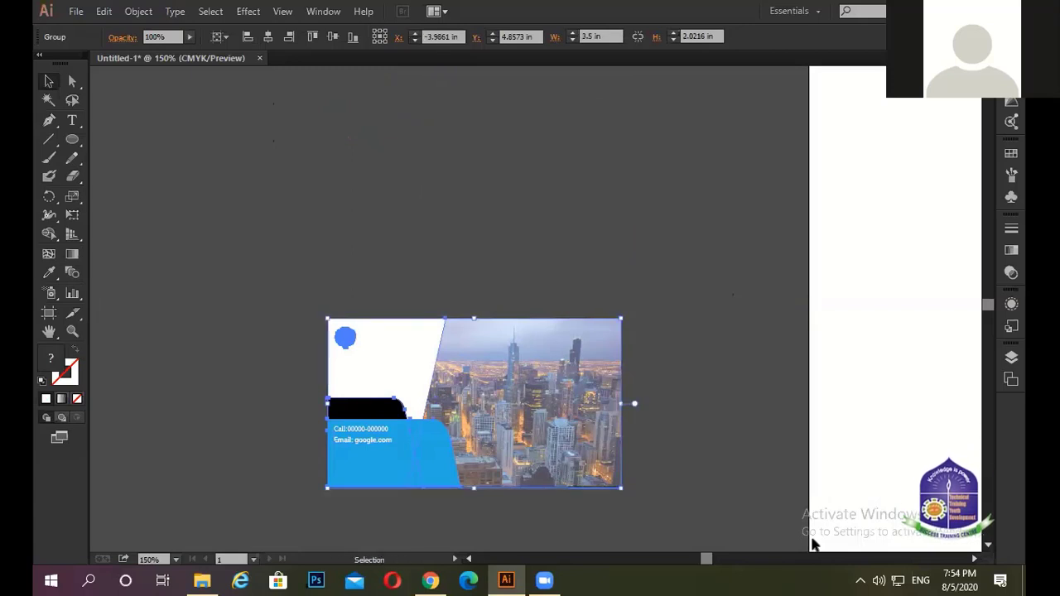
{"action": "key", "text": "ctrl+f"}
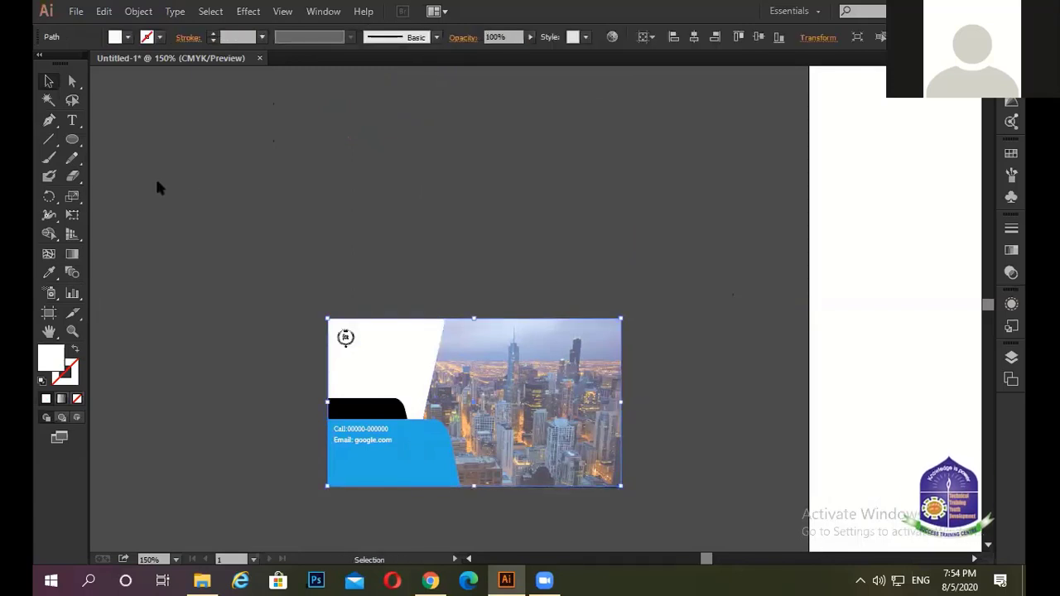
{"action": "left_click", "coordinate": [393, 313]}
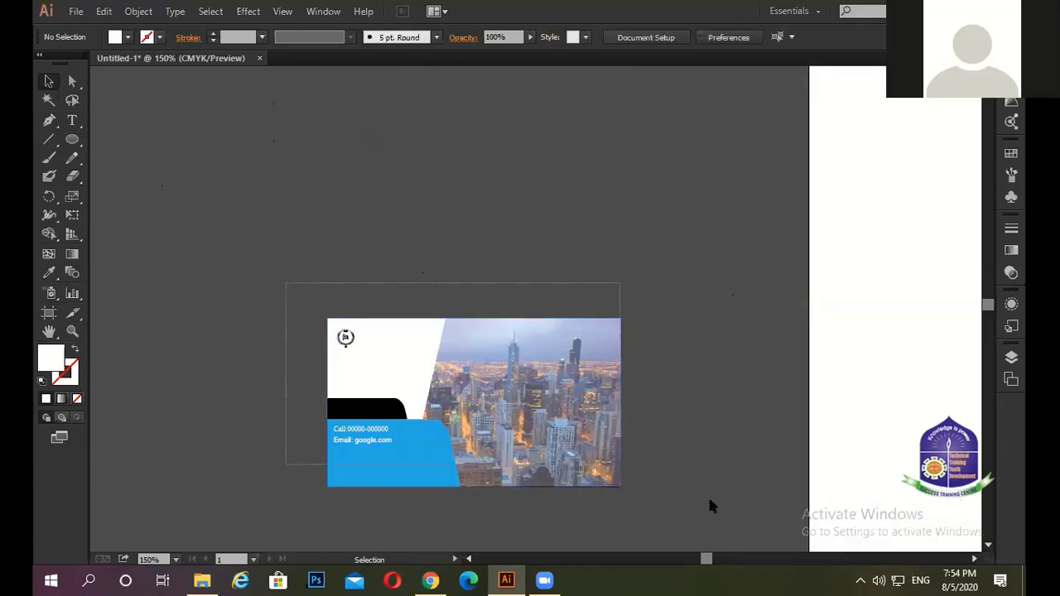
{"action": "left_click", "coordinate": [516, 433]}
Duplicate the card above the original and ungroup the copy.
{"action": "left_click_drag", "start_coordinate": [519, 431], "coordinate": [489, 170]}
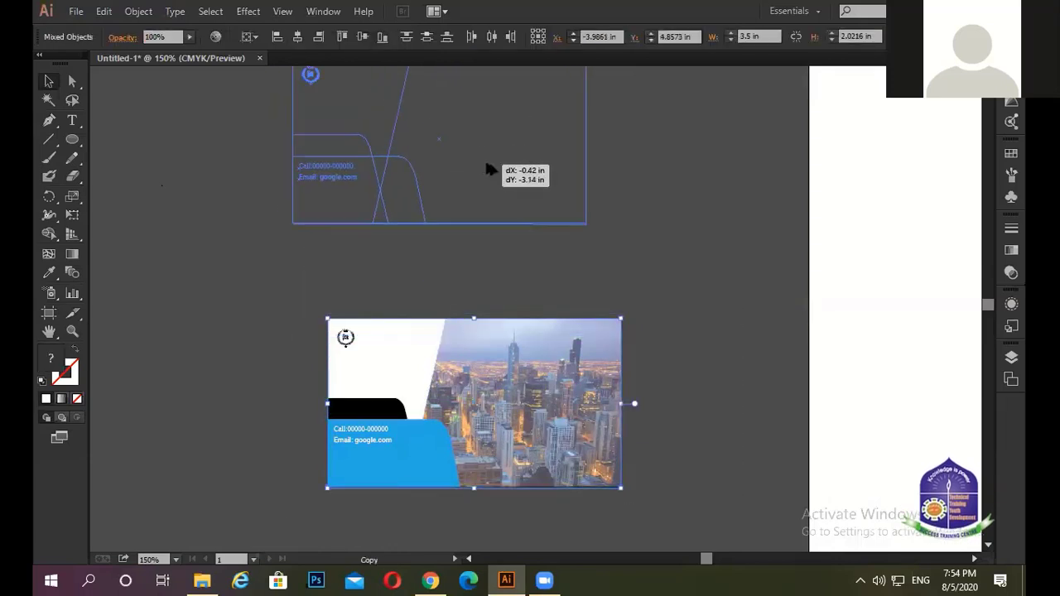
{"action": "left_click", "coordinate": [371, 377]}
{"action": "scroll", "coordinate": [371, 377], "scroll_direction": "up", "scroll_amount": 2}
{"action": "left_click", "coordinate": [354, 276]}
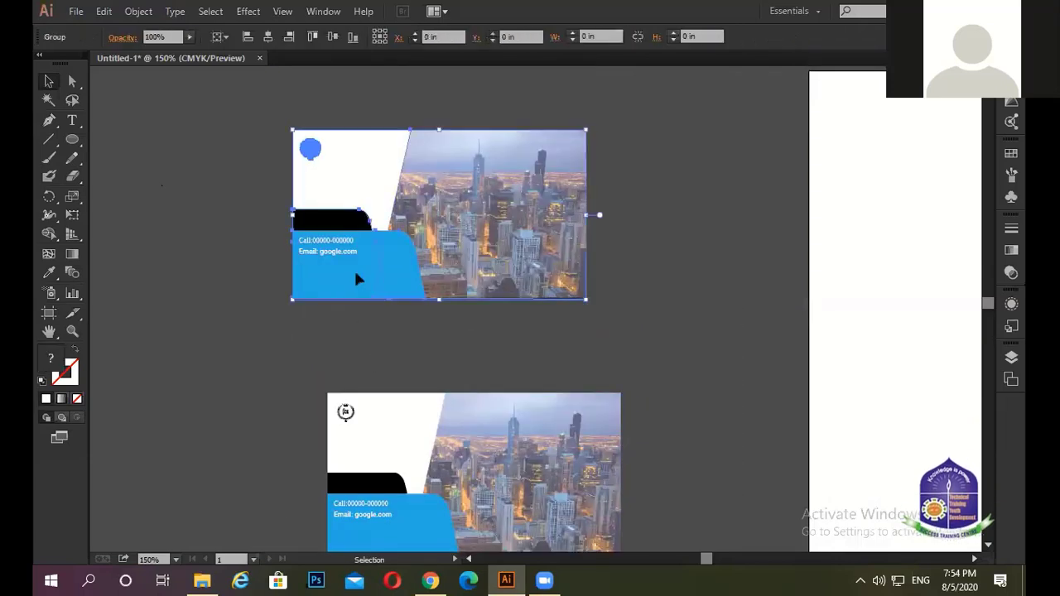
{"action": "right_click", "coordinate": [362, 270]}
{"action": "left_click", "coordinate": [410, 363]}
{"action": "left_click", "coordinate": [289, 373]}
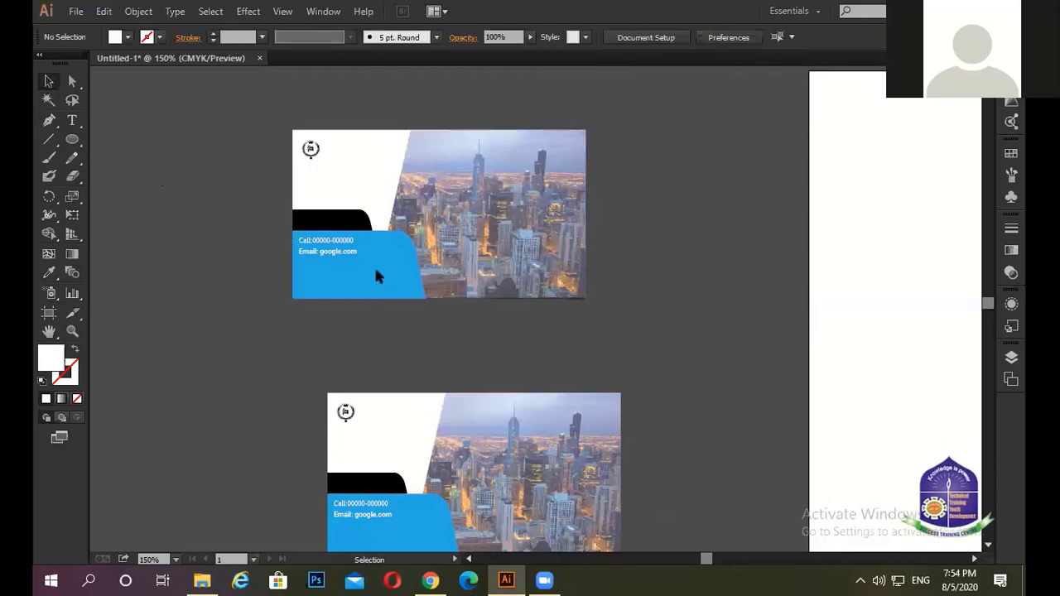
Delete the blue shape, black shape and city photo from the top copy.
{"action": "left_click", "coordinate": [373, 265]}
{"action": "key", "text": "Delete"}
{"action": "left_click", "coordinate": [381, 264]}
{"action": "key", "text": "Delete"}
{"action": "left_click", "coordinate": [521, 229]}
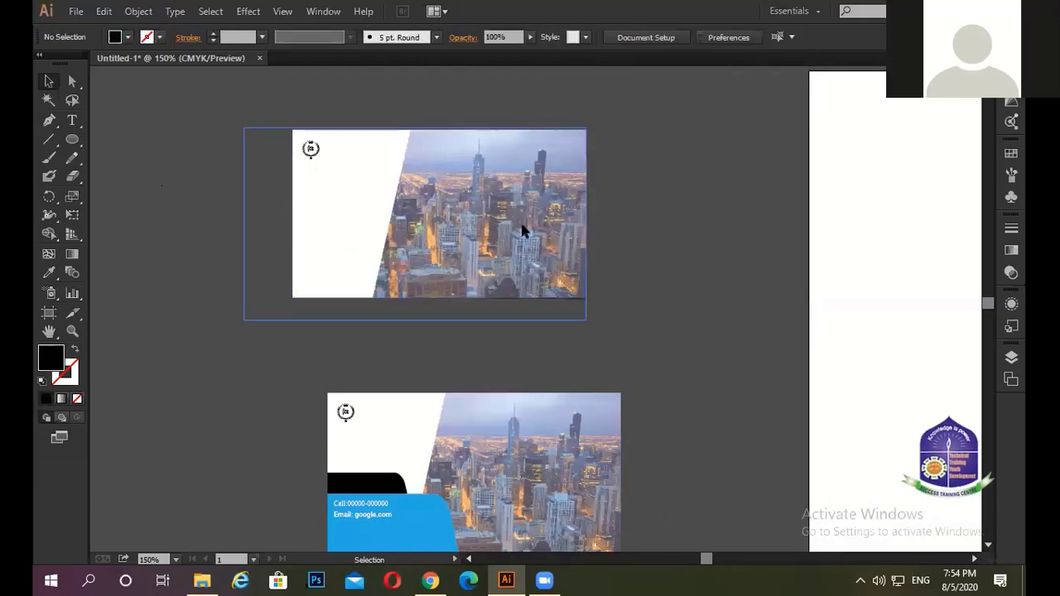
{"action": "key", "text": "Delete"}
Keep the white card in place and select the laurel Bea pub logo.
{"action": "left_click_drag", "start_coordinate": [248, 114], "coordinate": [346, 185]}
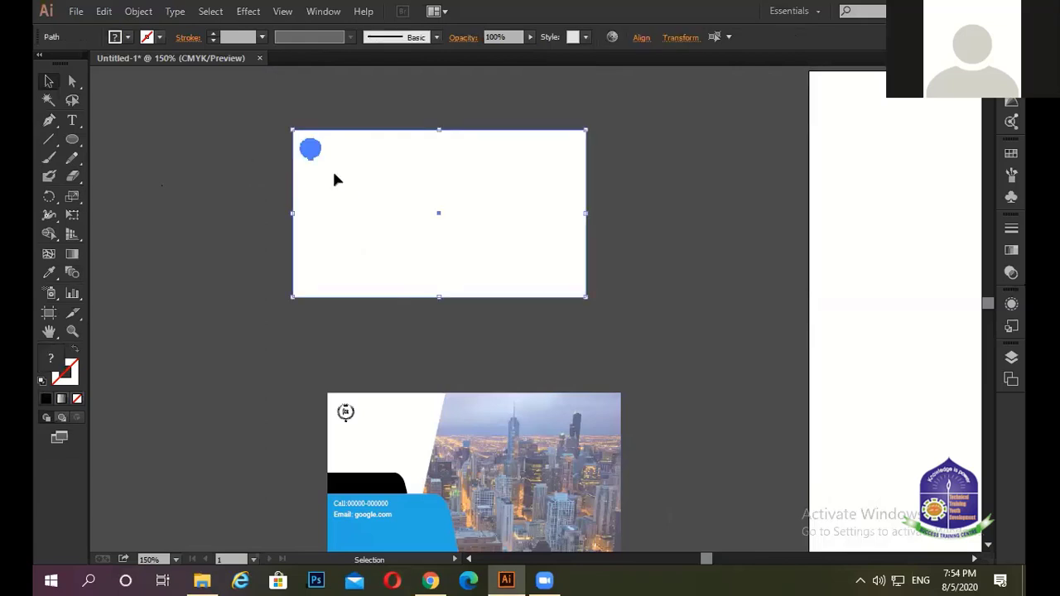
{"action": "left_click", "coordinate": [359, 116]}
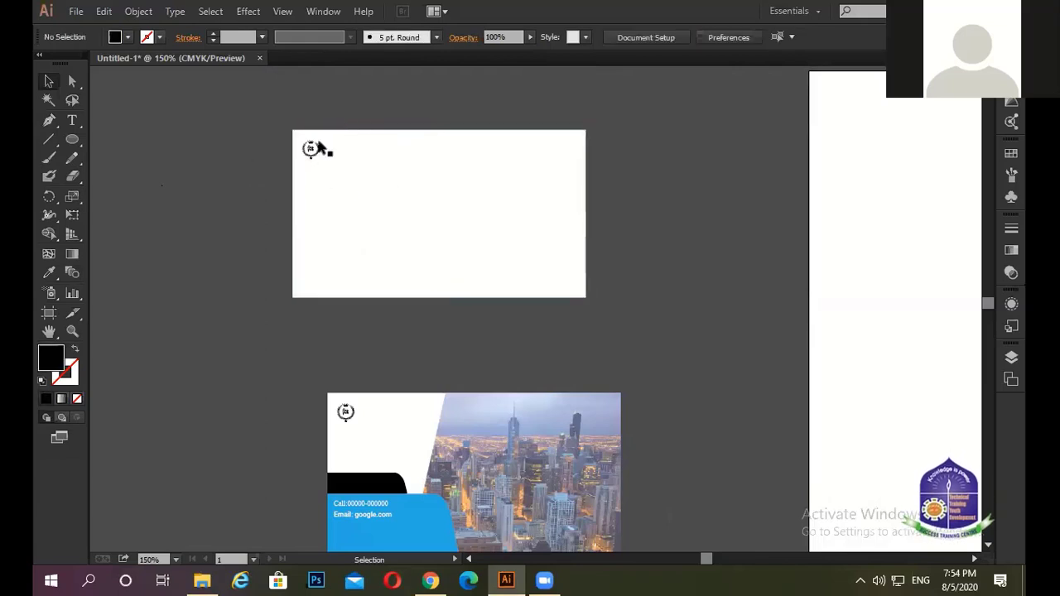
{"action": "left_click", "coordinate": [311, 154]}
{"action": "mouse_move", "coordinate": [278, 104]}
{"action": "left_mouse_down"}
{"action": "mouse_move", "coordinate": [234, 103]}
{"action": "mouse_move", "coordinate": [273, 105]}
{"action": "left_mouse_up"}
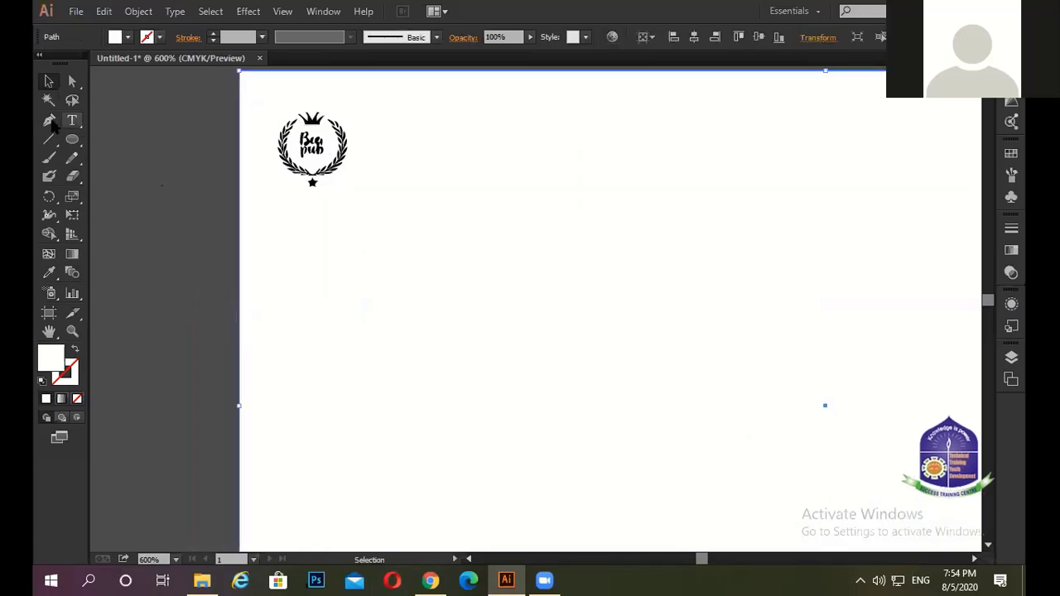
{"action": "left_click", "coordinate": [72, 80]}
{"action": "left_click", "coordinate": [168, 190]}
{"action": "left_click", "coordinate": [271, 196]}
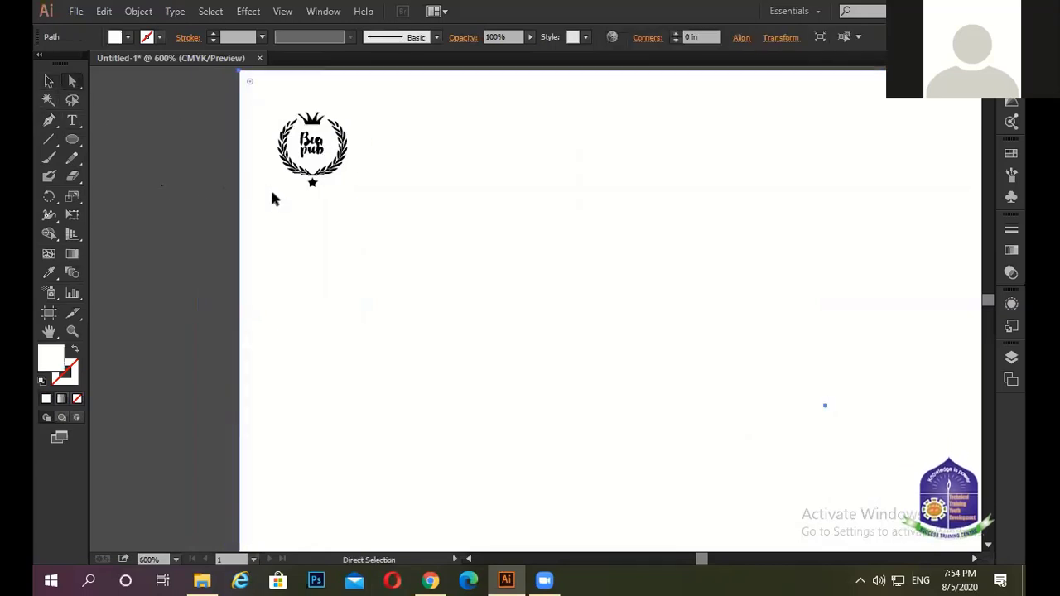
{"action": "left_click", "coordinate": [205, 169]}
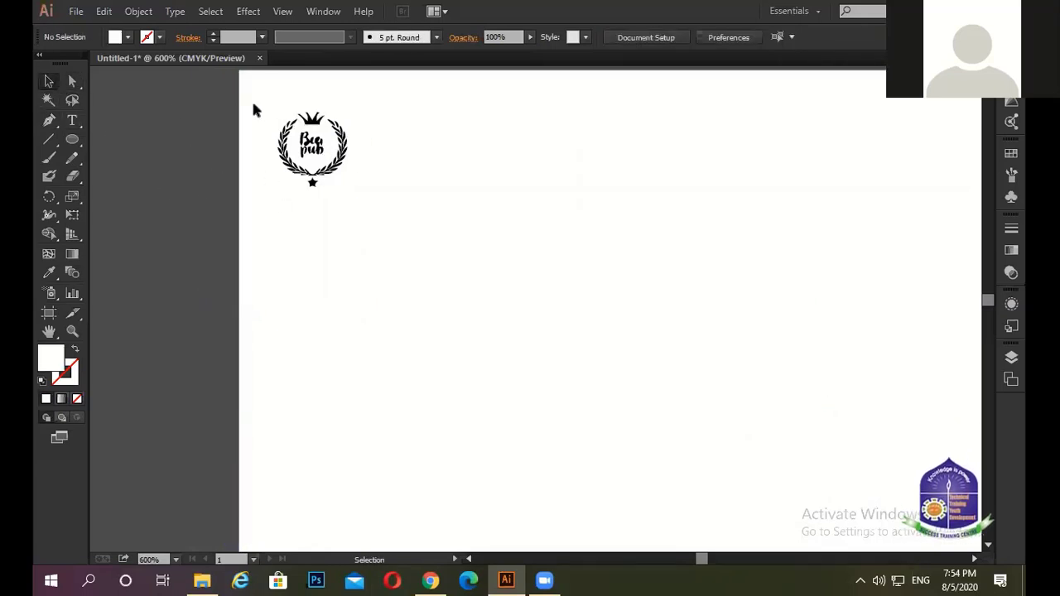
{"action": "left_click_drag", "start_coordinate": [241, 87], "coordinate": [516, 270]}
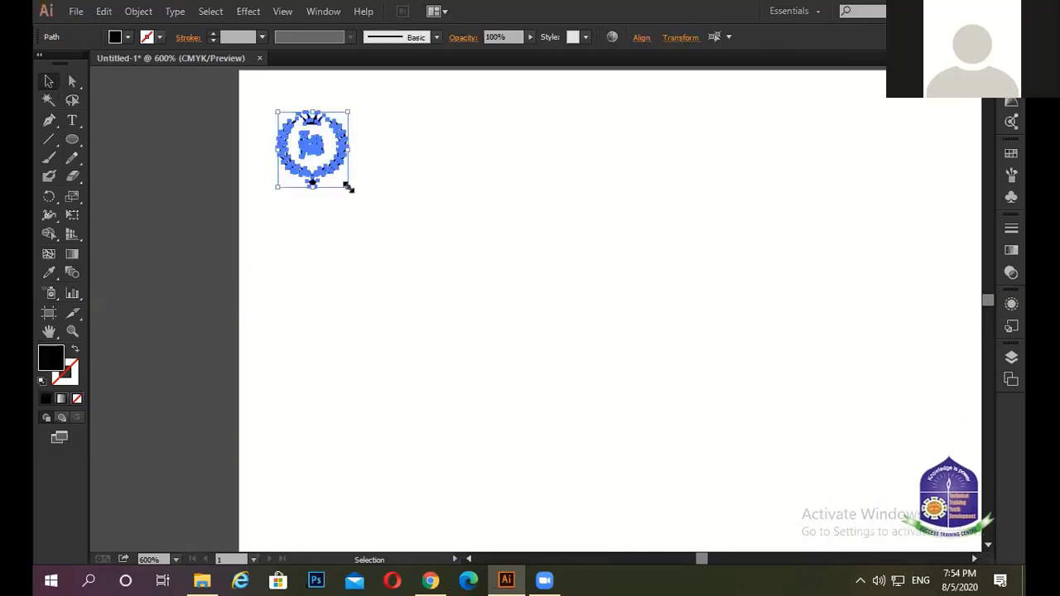
Enlarge the laurel logo and move it to the centre of the white card.
{"action": "left_click_drag", "start_coordinate": [348, 189], "coordinate": [500, 350]}
{"action": "key", "text": "ctrl+minus"}
{"action": "key", "text": "ctrl+minus"}
{"action": "key", "text": "ctrl+minus"}
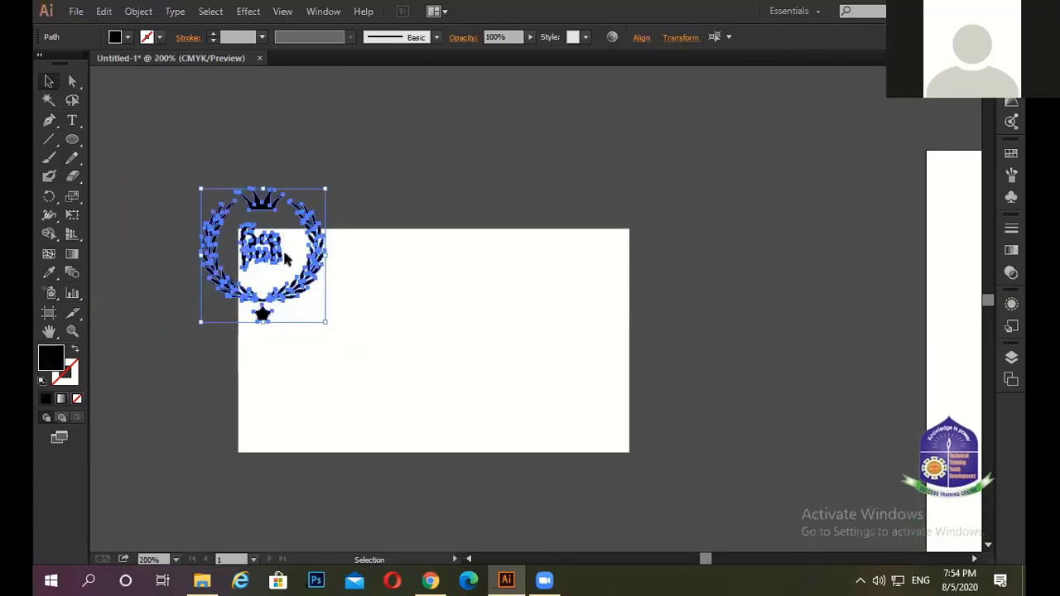
{"action": "left_click_drag", "start_coordinate": [244, 250], "coordinate": [418, 330]}
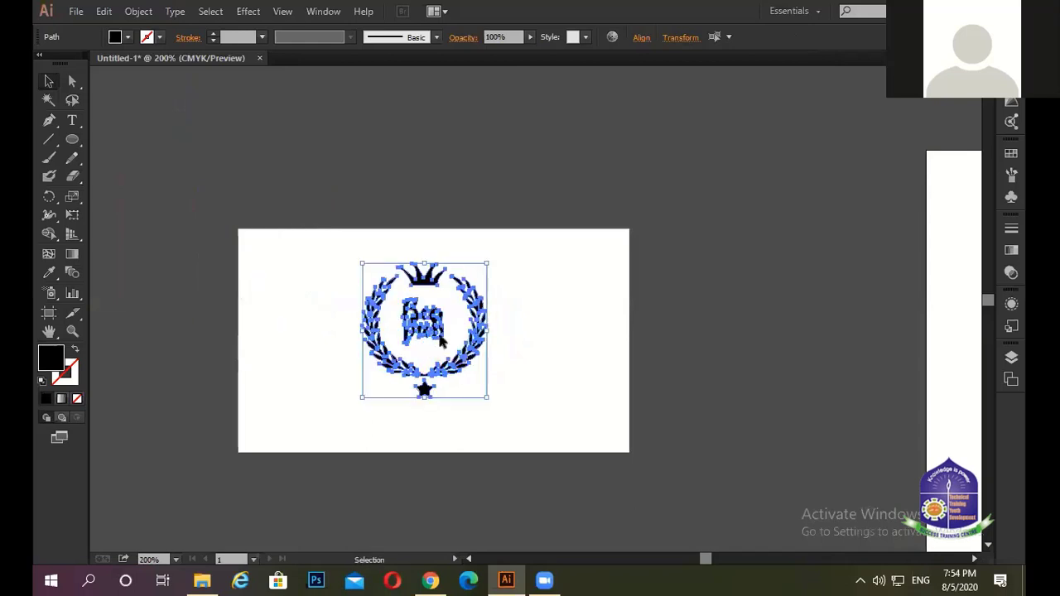
{"action": "left_click", "coordinate": [577, 253]}
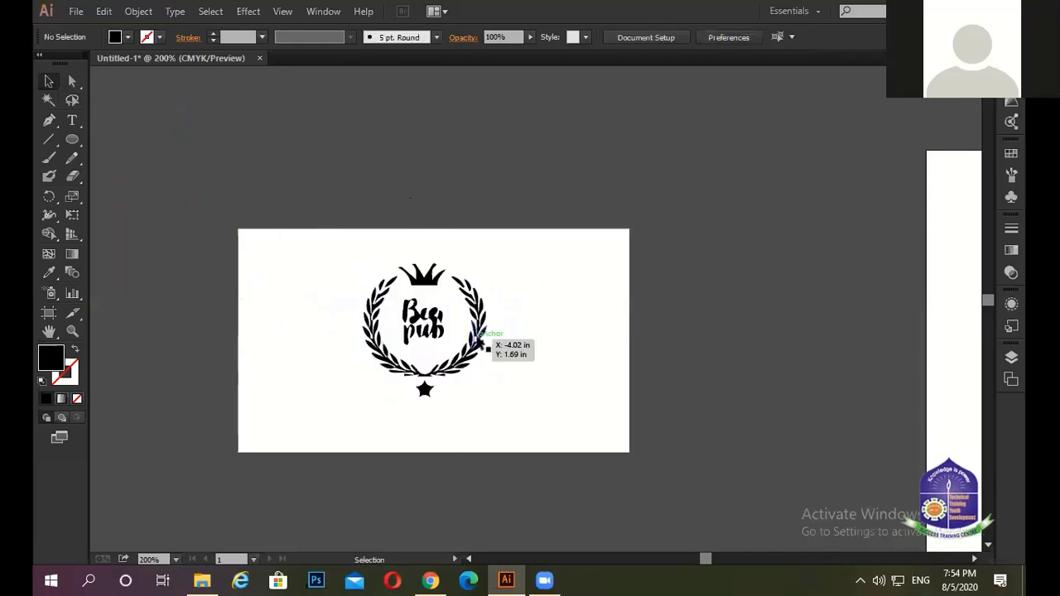
{"action": "key", "text": "ctrl+minus"}
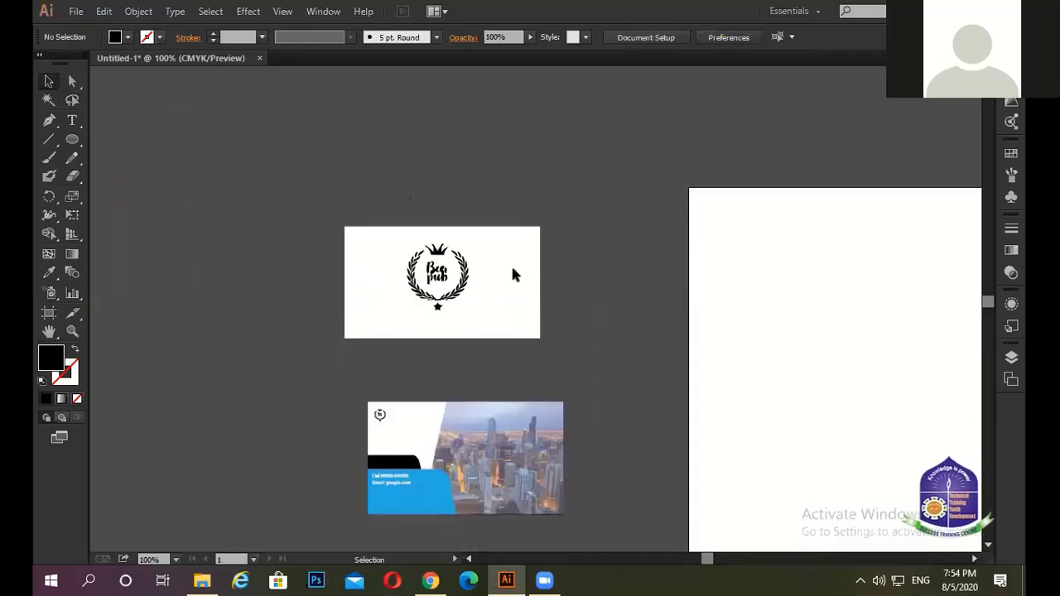
Select the logo and contact text, try centring them with Align, then undo the collapse.
{"action": "mouse_move", "coordinate": [307, 199]}
{"action": "left_mouse_down"}
{"action": "mouse_move", "coordinate": [486, 260]}
{"action": "mouse_move", "coordinate": [595, 249]}
{"action": "left_mouse_up"}
{"action": "left_click_drag", "start_coordinate": [473, 308], "coordinate": [662, 357]}
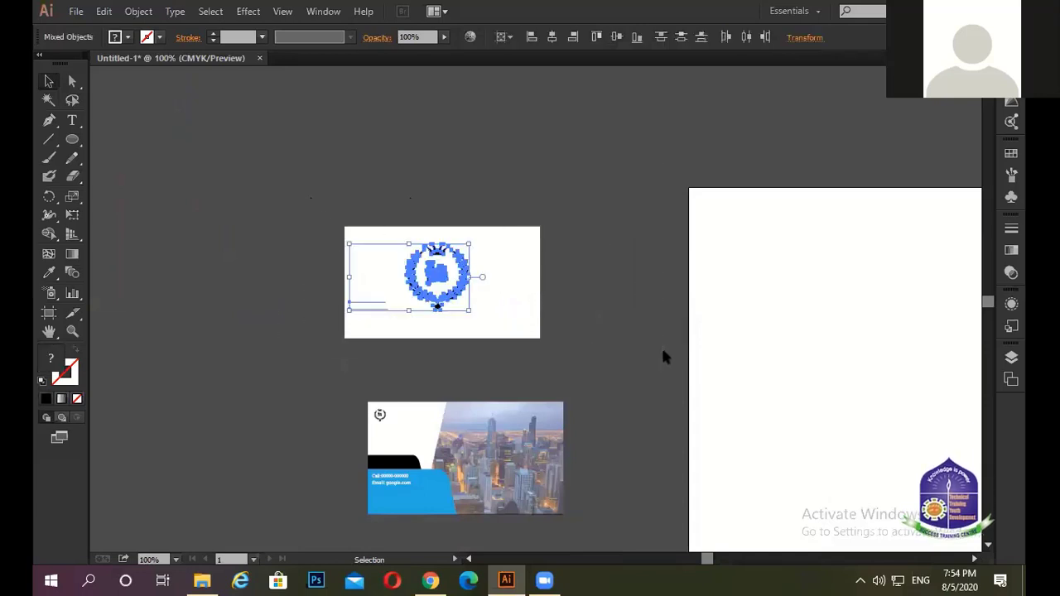
{"action": "key", "text": "ctrl+z"}
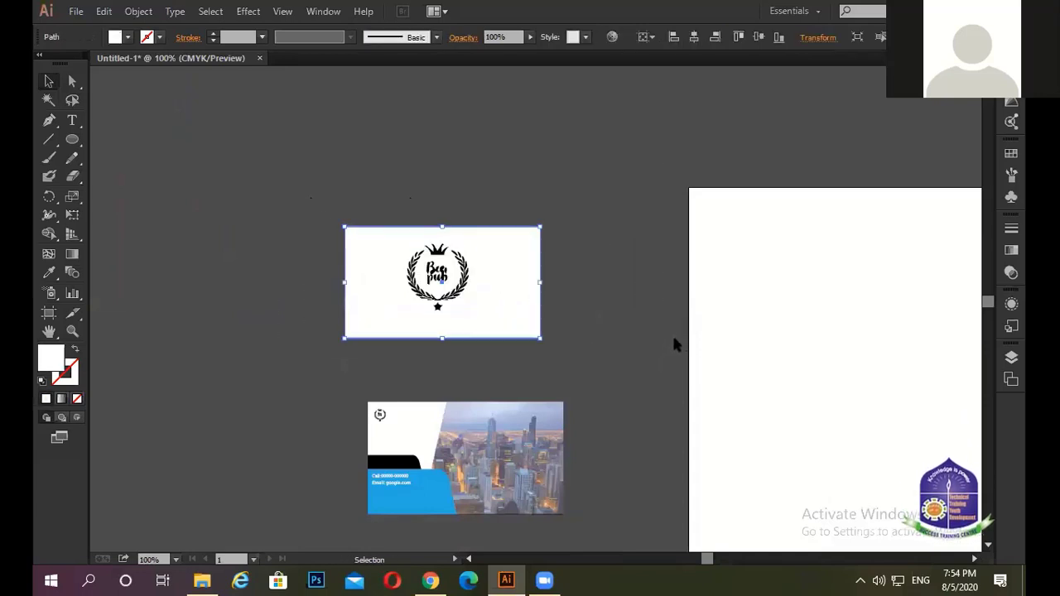
{"action": "left_click_drag", "start_coordinate": [251, 190], "coordinate": [610, 401]}
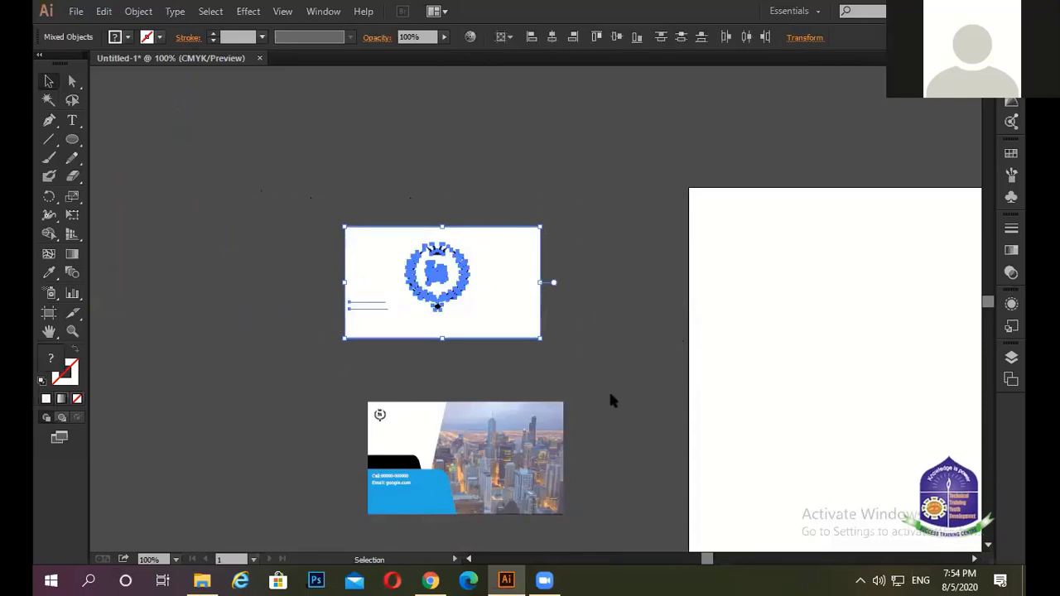
{"action": "left_click", "coordinate": [505, 38]}
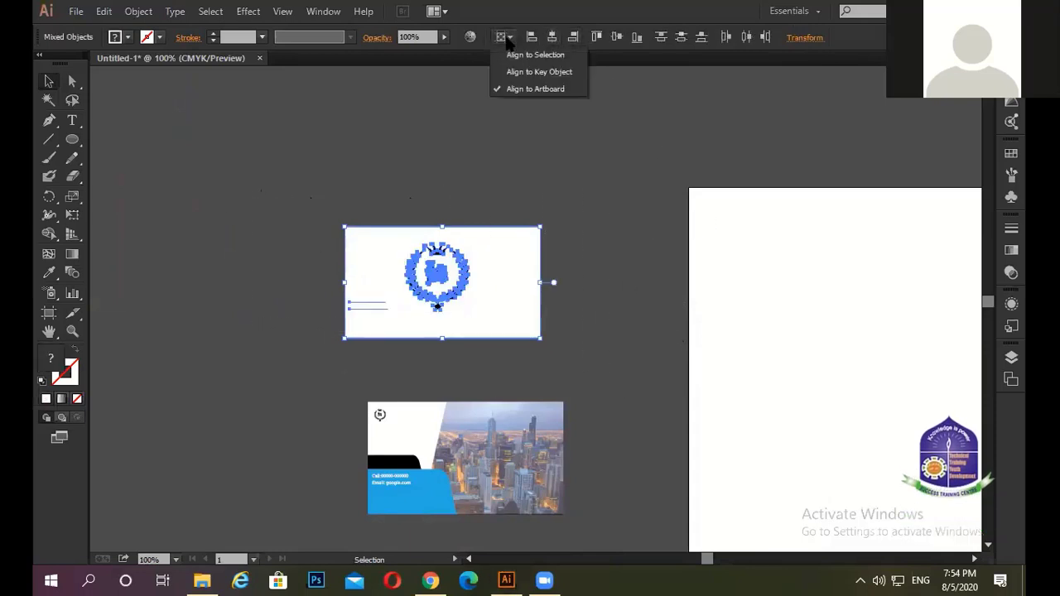
{"action": "left_click", "coordinate": [535, 51]}
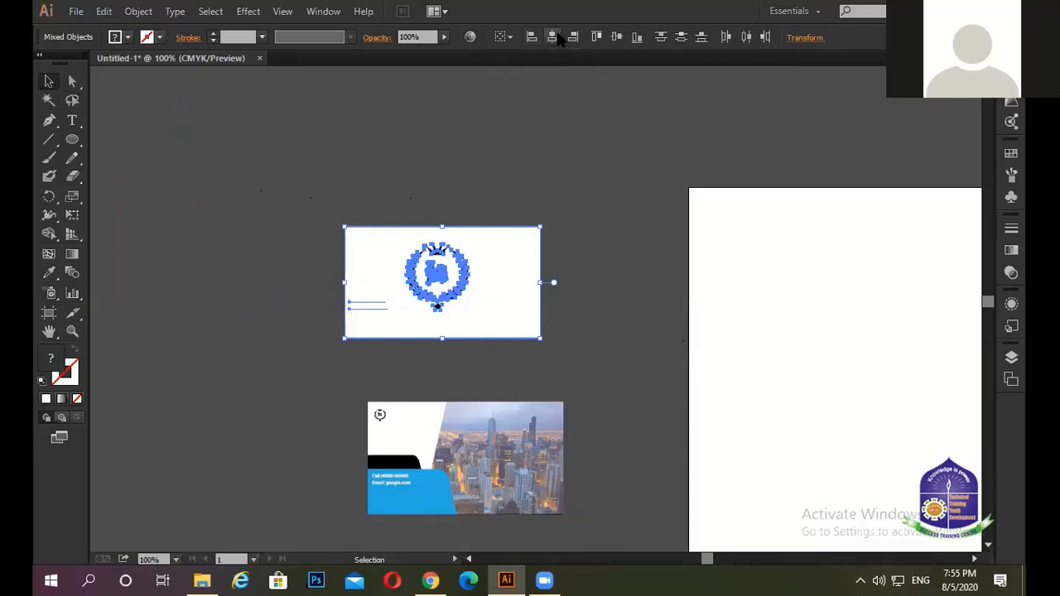
{"action": "left_click", "coordinate": [556, 39]}
{"action": "left_click", "coordinate": [616, 38]}
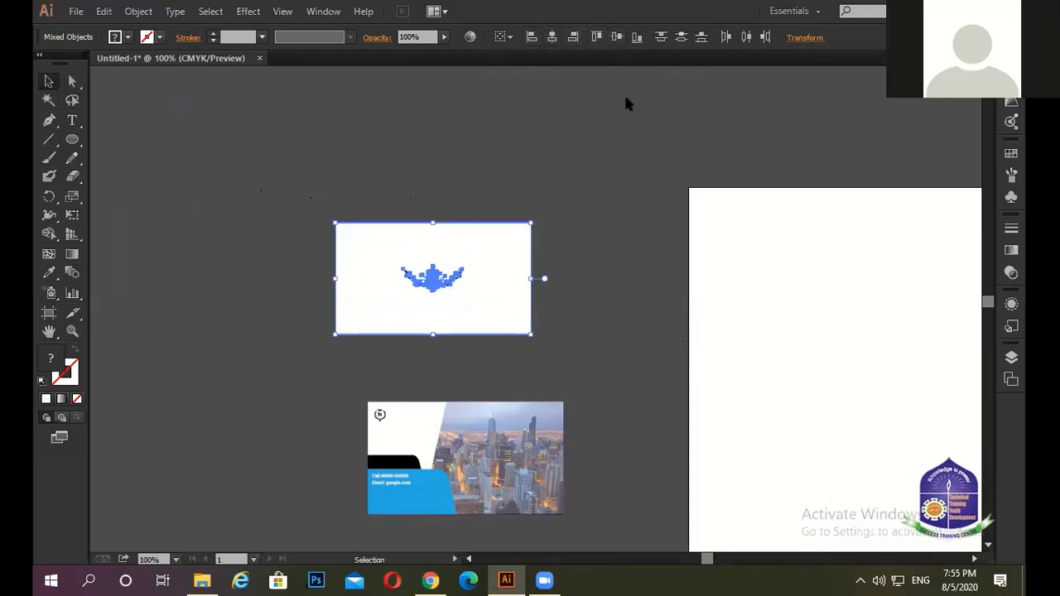
{"action": "key", "text": "ctrl+z"}
Restore the wreath logo and drag the white card up away from it.
{"action": "left_click", "coordinate": [635, 145]}
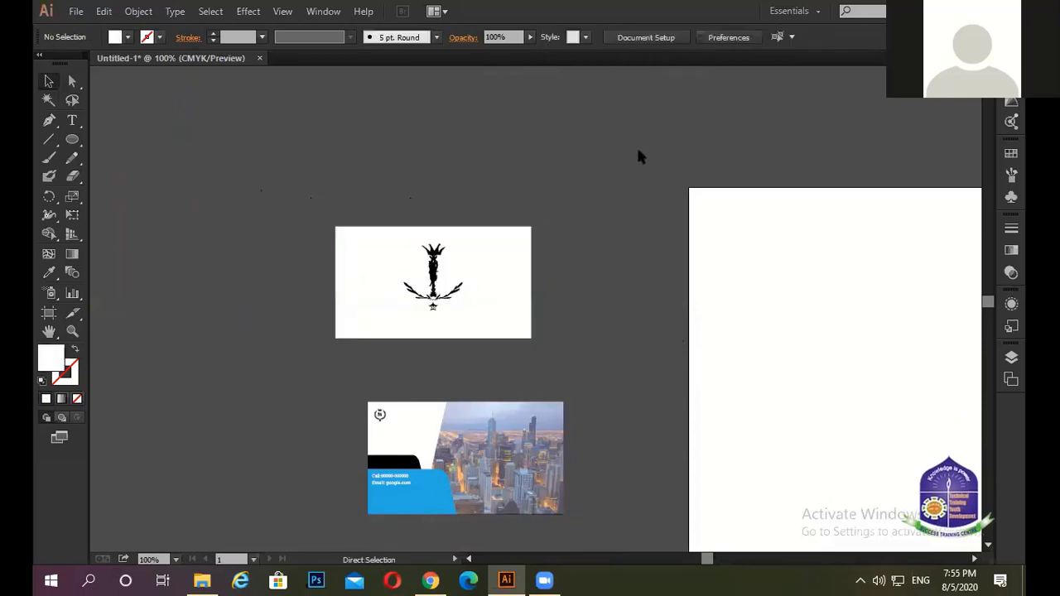
{"action": "key", "text": "ctrl+z"}
{"action": "left_click", "coordinate": [634, 164]}
{"action": "left_click_drag", "start_coordinate": [521, 284], "coordinate": [609, 247]}
{"action": "left_click", "coordinate": [632, 249]}
Delete the Call/Email contact text lines from below the logo.
{"action": "scroll", "coordinate": [594, 272], "scroll_direction": "up", "scroll_amount": 1}
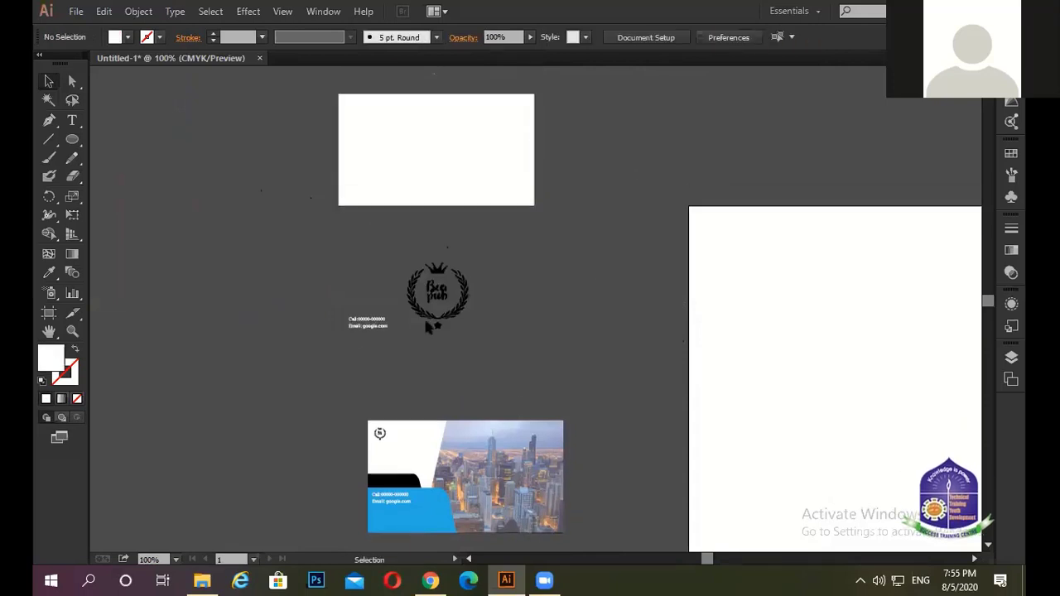
{"action": "left_click_drag", "start_coordinate": [397, 351], "coordinate": [384, 341]}
{"action": "key", "text": "Delete"}
{"action": "left_click_drag", "start_coordinate": [527, 373], "coordinate": [527, 373]}
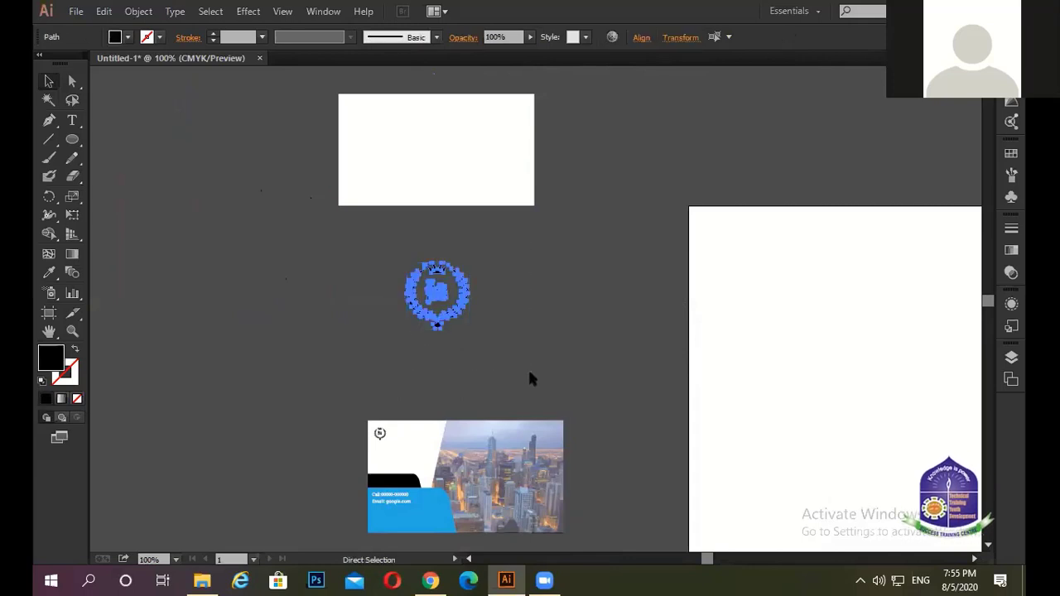
{"action": "scroll", "coordinate": [570, 357], "scroll_direction": "up", "scroll_amount": 3}
Centre the wreath logo horizontally and vertically on the white card.
{"action": "left_click", "coordinate": [364, 196]}
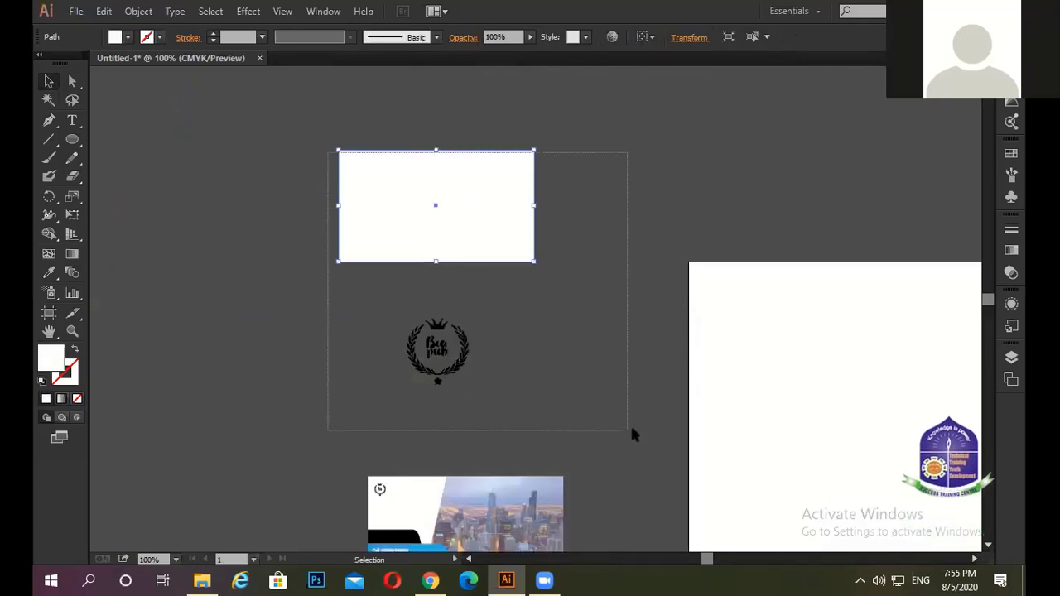
{"action": "left_click_drag", "start_coordinate": [478, 340], "coordinate": [632, 399]}
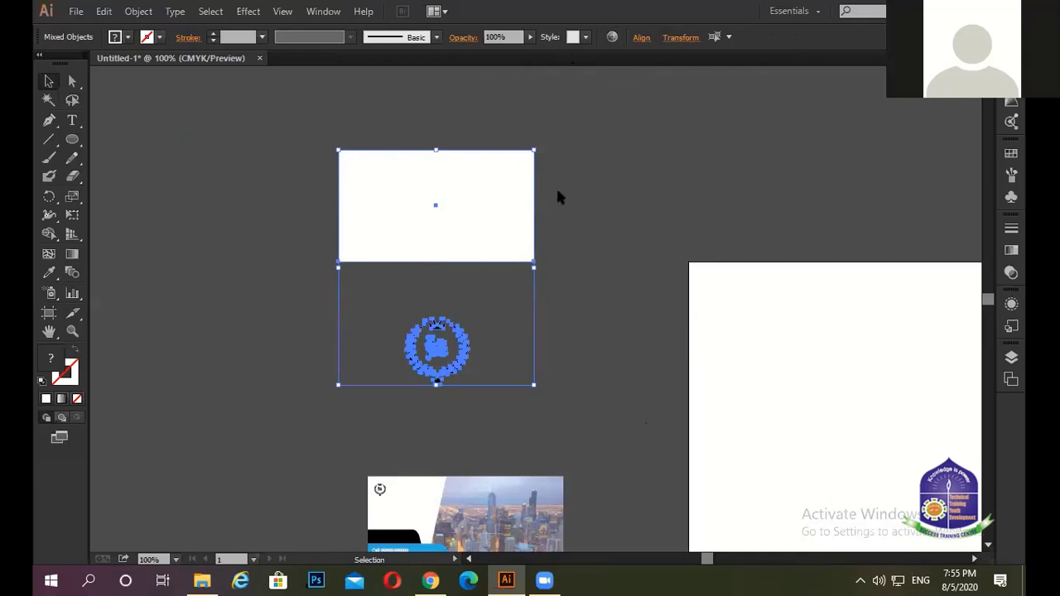
{"action": "left_click_drag", "start_coordinate": [269, 114], "coordinate": [622, 412]}
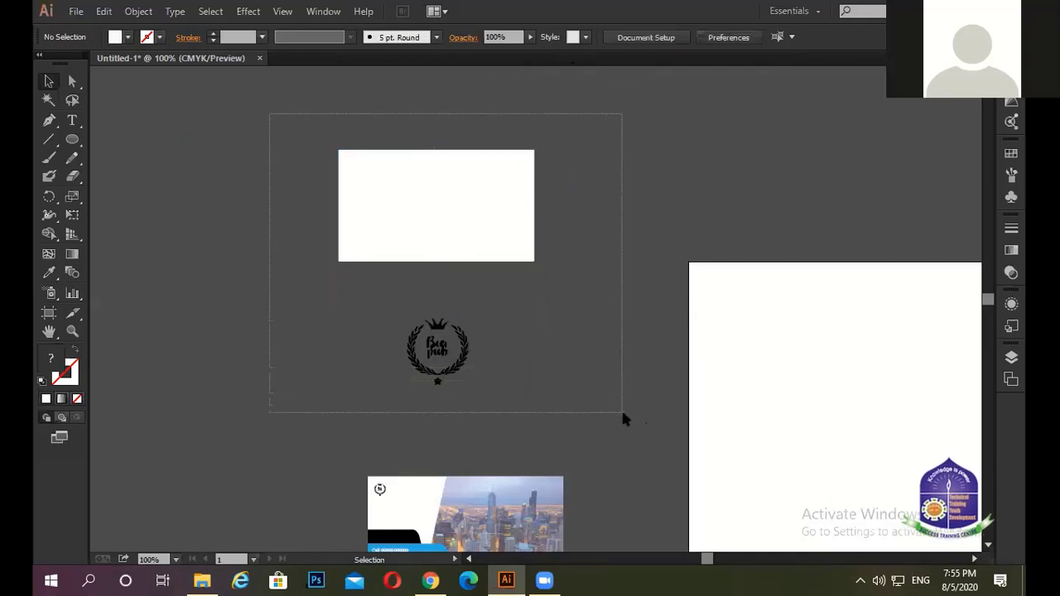
{"action": "left_click", "coordinate": [642, 37]}
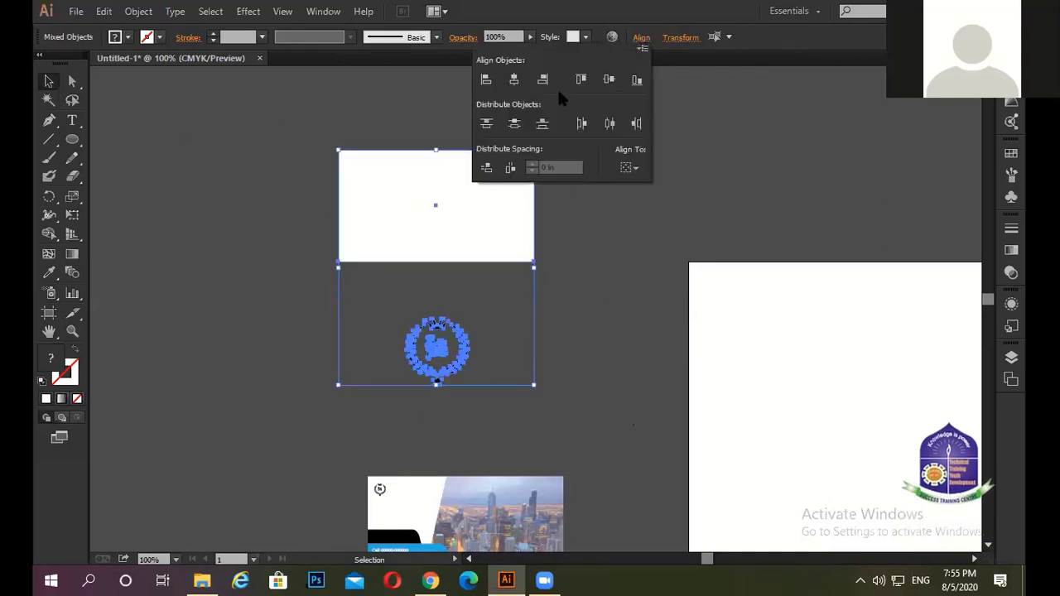
{"action": "left_click", "coordinate": [514, 79]}
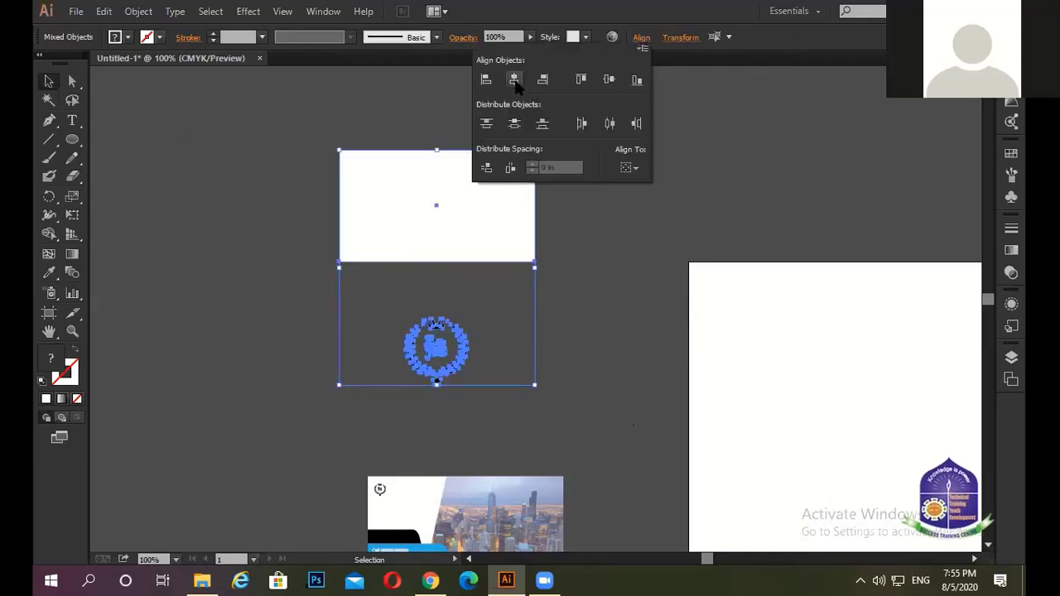
{"action": "left_click", "coordinate": [609, 80]}
{"action": "left_click", "coordinate": [632, 231]}
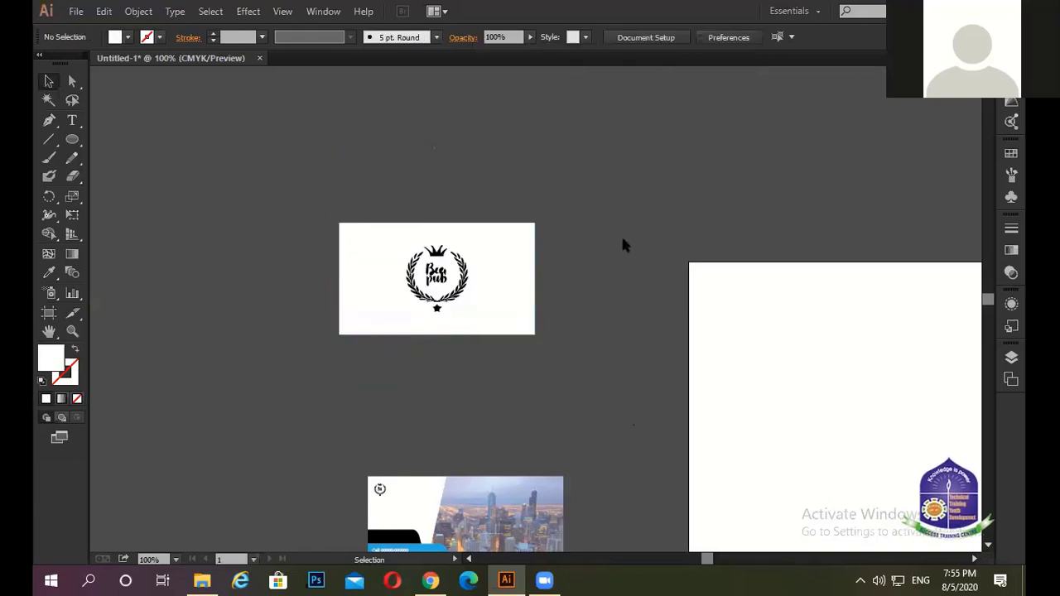
Check the artboard size presets, keeping A4, and return to the Selection tool.
{"action": "left_click", "coordinate": [49, 312]}
{"action": "left_click", "coordinate": [138, 12]}
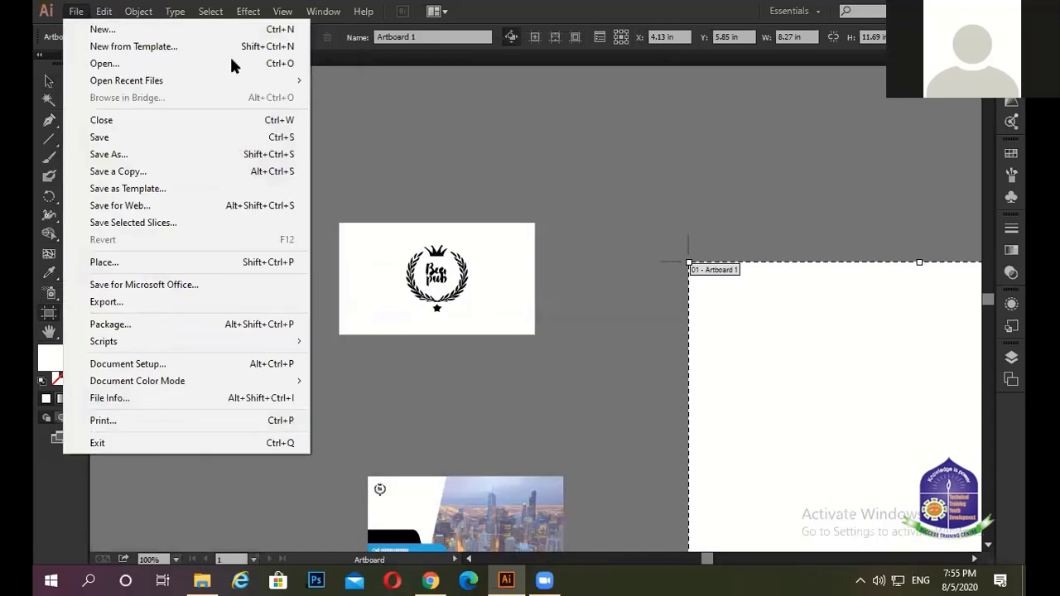
{"action": "left_click", "coordinate": [526, 162]}
{"action": "left_click", "coordinate": [155, 39]}
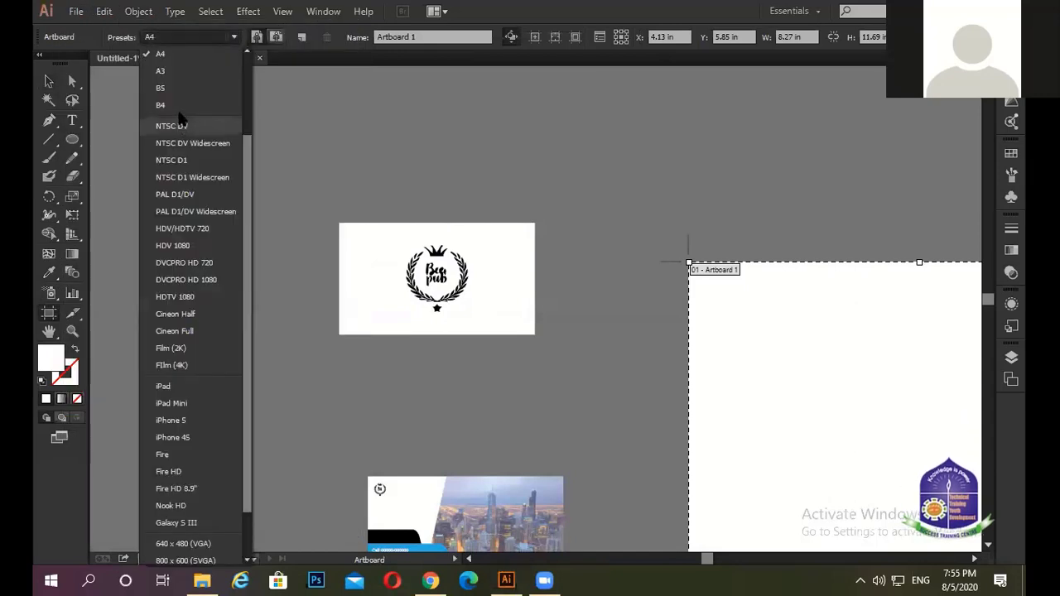
{"action": "left_click", "coordinate": [377, 197]}
{"action": "scroll", "coordinate": [377, 198], "scroll_direction": "down", "scroll_amount": 2}
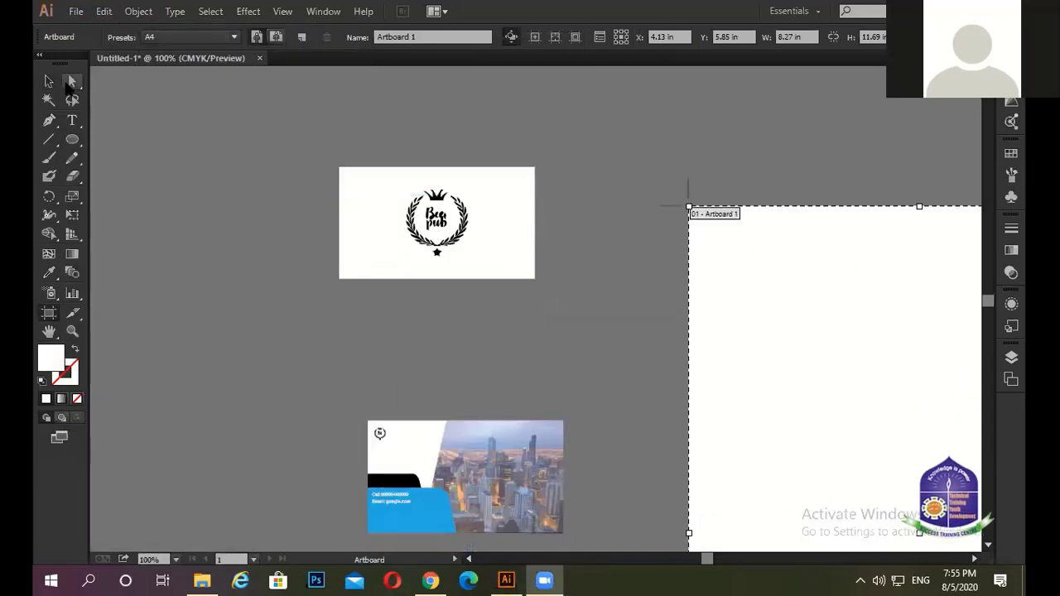
{"action": "left_click", "coordinate": [49, 81]}
Review the artboard presets again without changes and leave artboard editing.
{"action": "scroll", "coordinate": [569, 427], "scroll_direction": "down", "scroll_amount": 2}
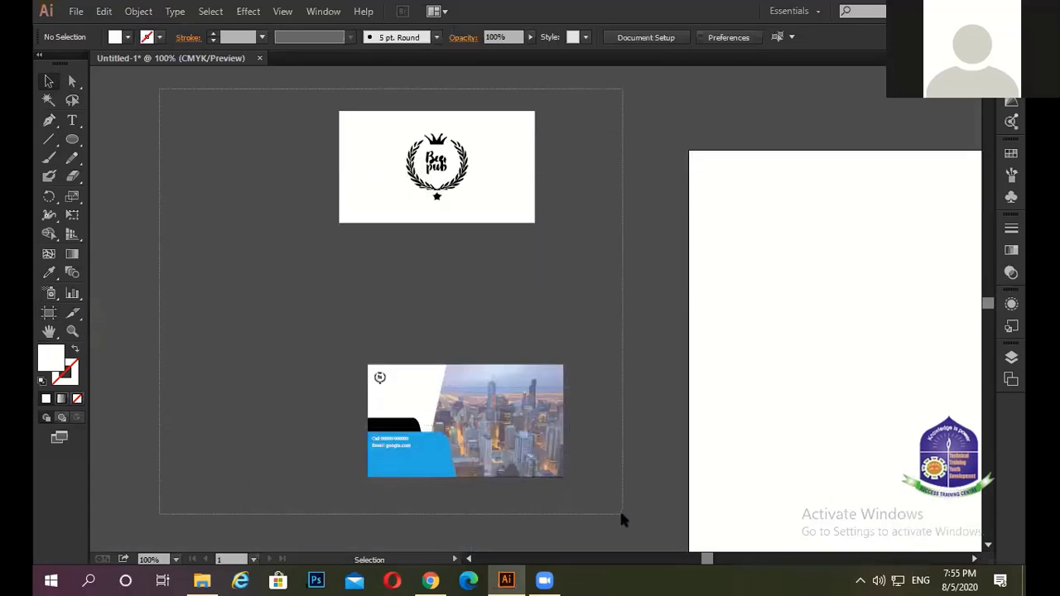
{"action": "left_click_drag", "start_coordinate": [568, 427], "coordinate": [620, 516]}
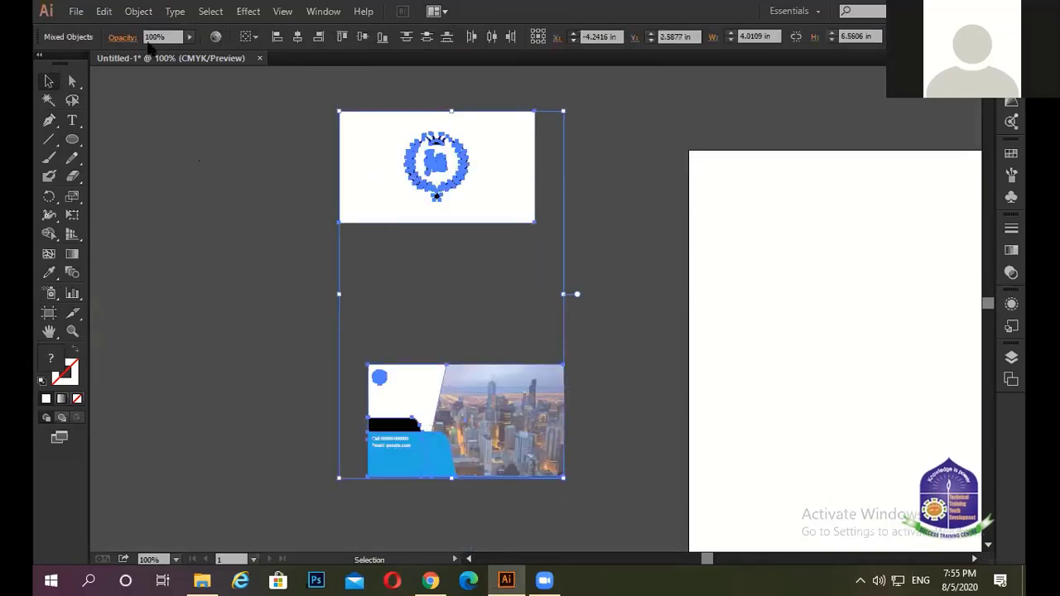
{"action": "left_click", "coordinate": [49, 314]}
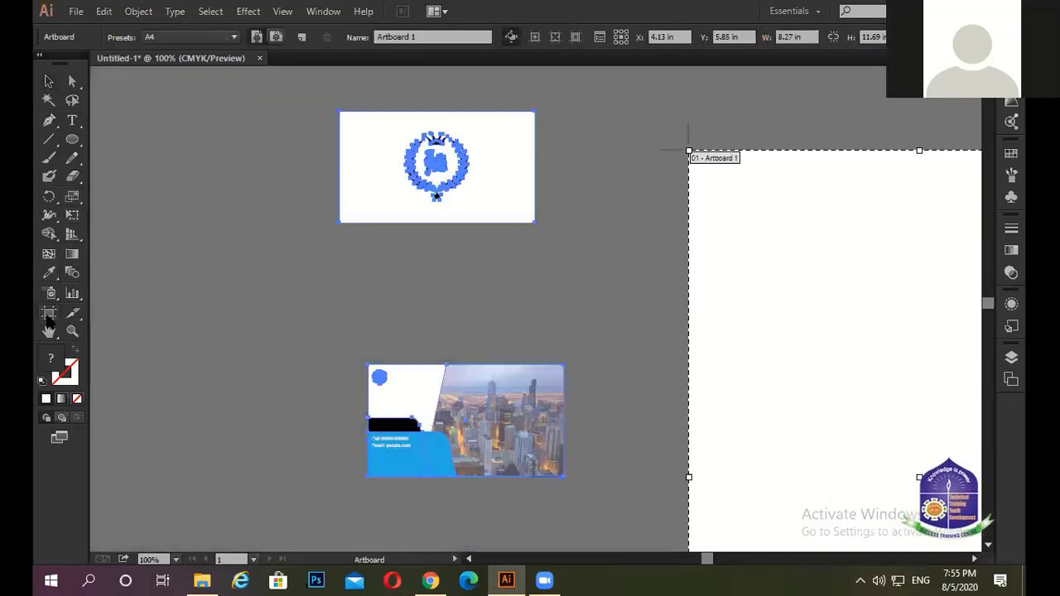
{"action": "left_click", "coordinate": [190, 36]}
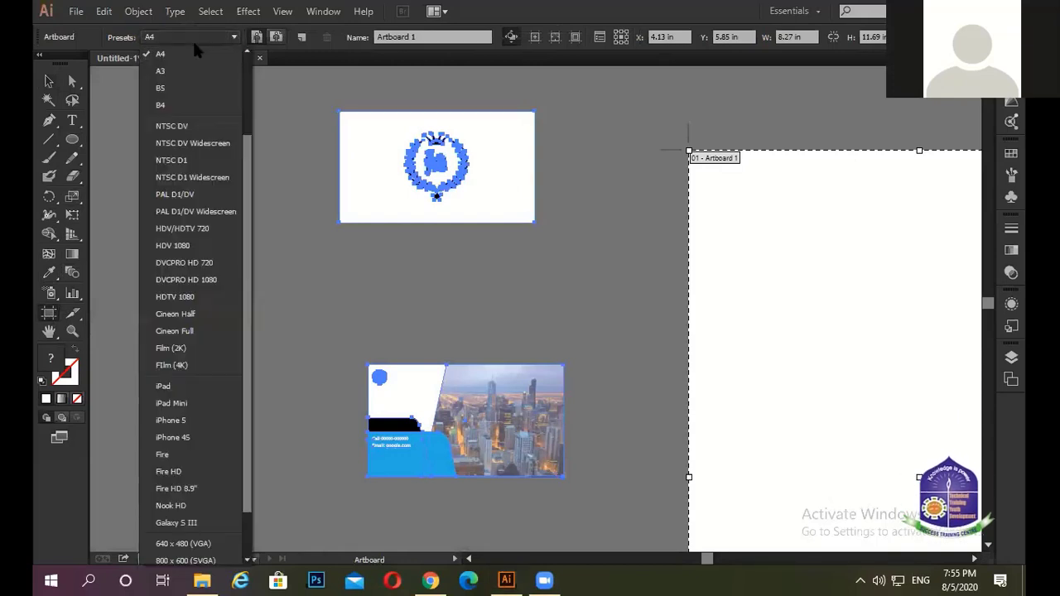
{"action": "key", "text": "Escape"}
{"action": "left_click", "coordinate": [49, 81]}
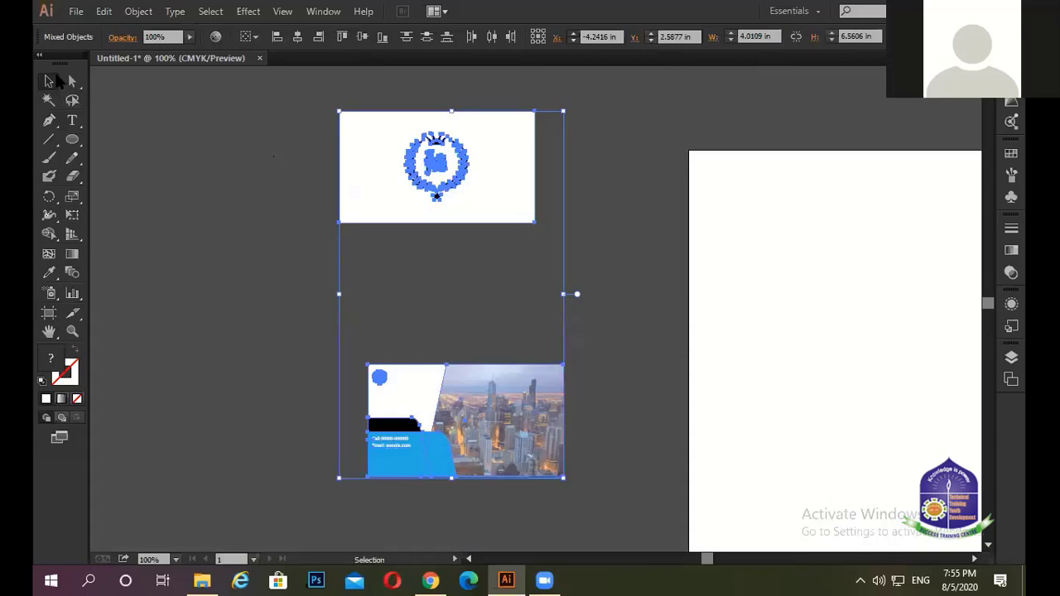
Drag the city-photo back card up and left, just beneath the logo card.
{"action": "left_click_drag", "start_coordinate": [334, 330], "coordinate": [624, 506]}
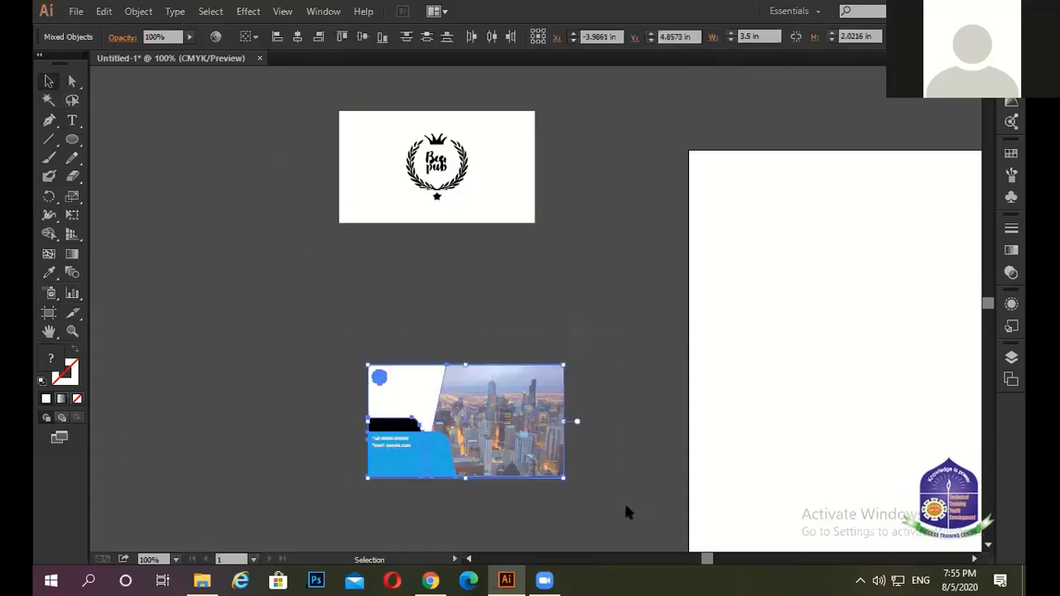
{"action": "left_click", "coordinate": [301, 351]}
{"action": "left_click_drag", "start_coordinate": [287, 303], "coordinate": [622, 502]}
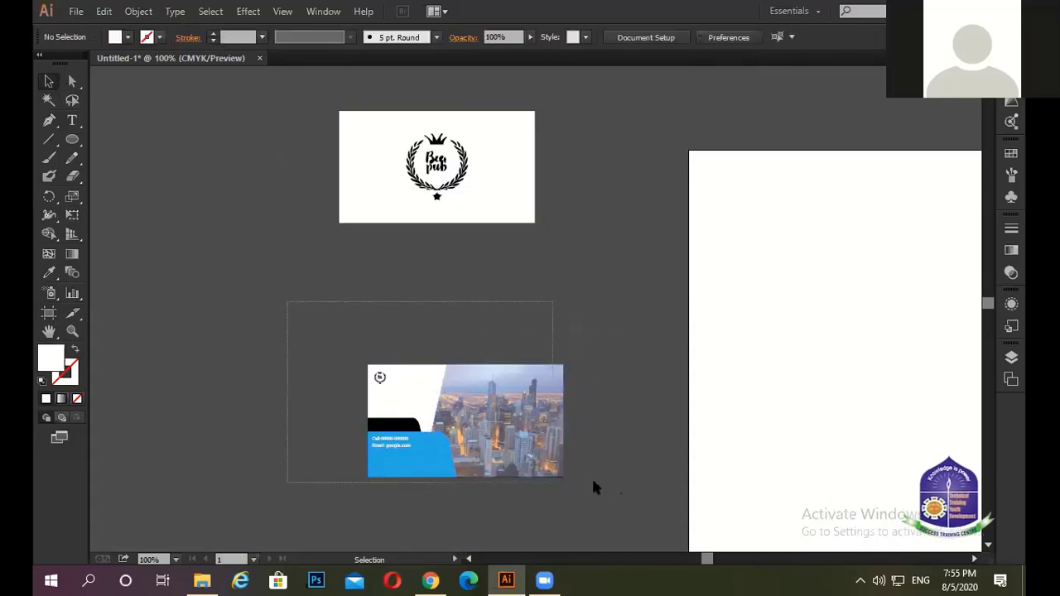
{"action": "left_click_drag", "start_coordinate": [530, 432], "coordinate": [483, 301]}
Move both cards together onto Artboard 1 and select them there.
{"action": "left_click", "coordinate": [293, 114]}
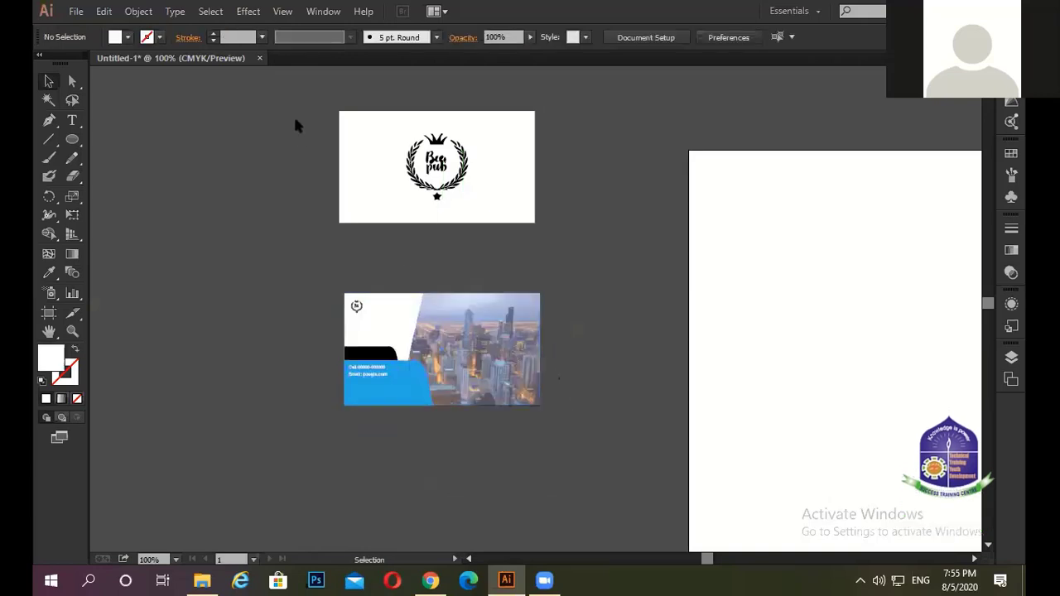
{"action": "left_click_drag", "start_coordinate": [290, 116], "coordinate": [617, 482]}
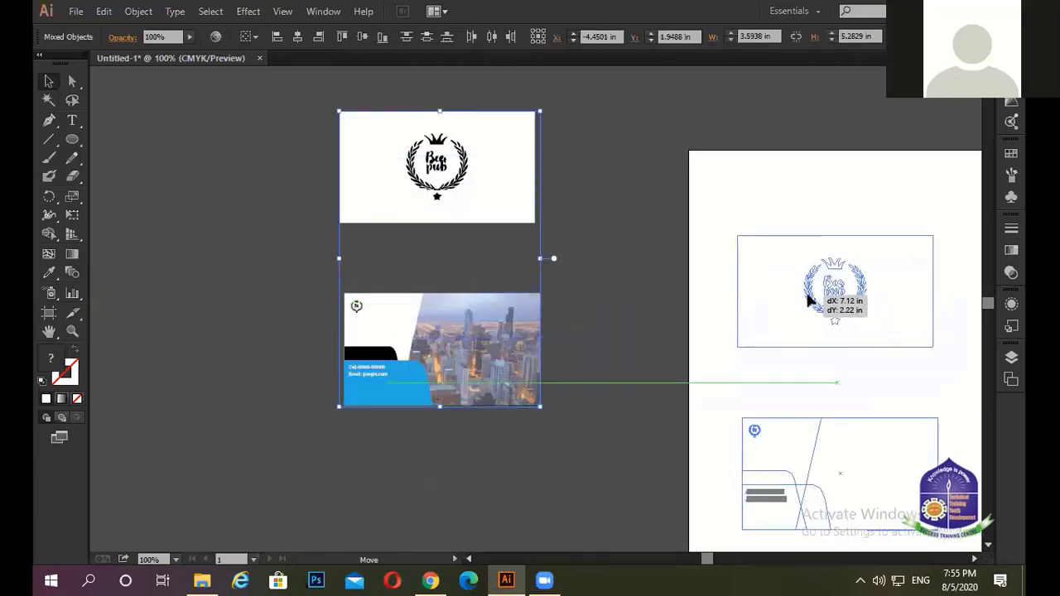
{"action": "left_click_drag", "start_coordinate": [442, 224], "coordinate": [834, 340]}
{"action": "left_click_drag", "start_coordinate": [610, 200], "coordinate": [365, 220]}
{"action": "left_click", "coordinate": [368, 220]}
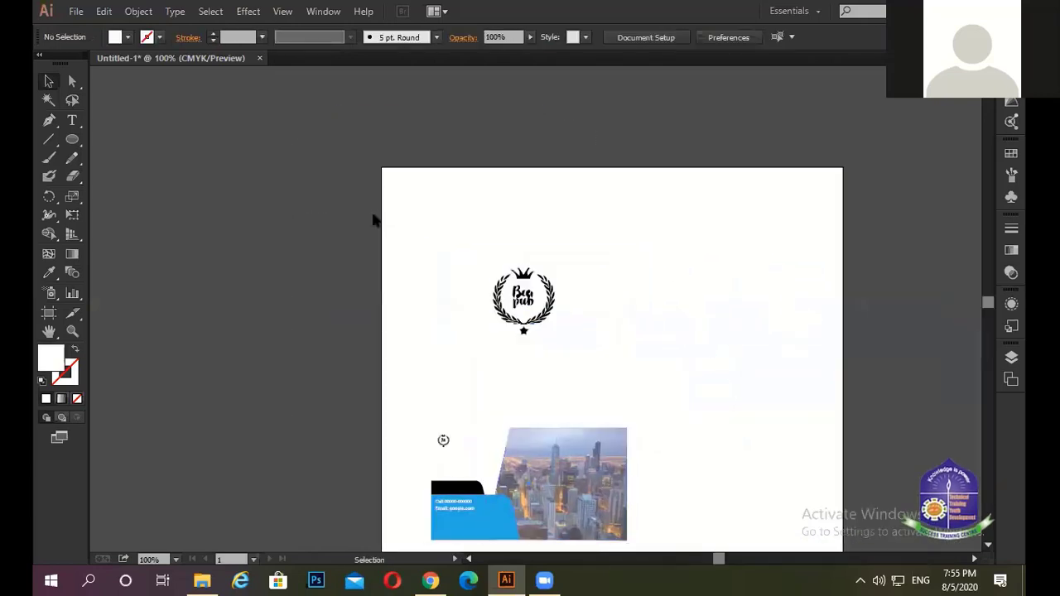
{"action": "scroll", "coordinate": [385, 225], "scroll_direction": "down", "scroll_amount": 3}
{"action": "left_click_drag", "start_coordinate": [301, 93], "coordinate": [665, 448]}
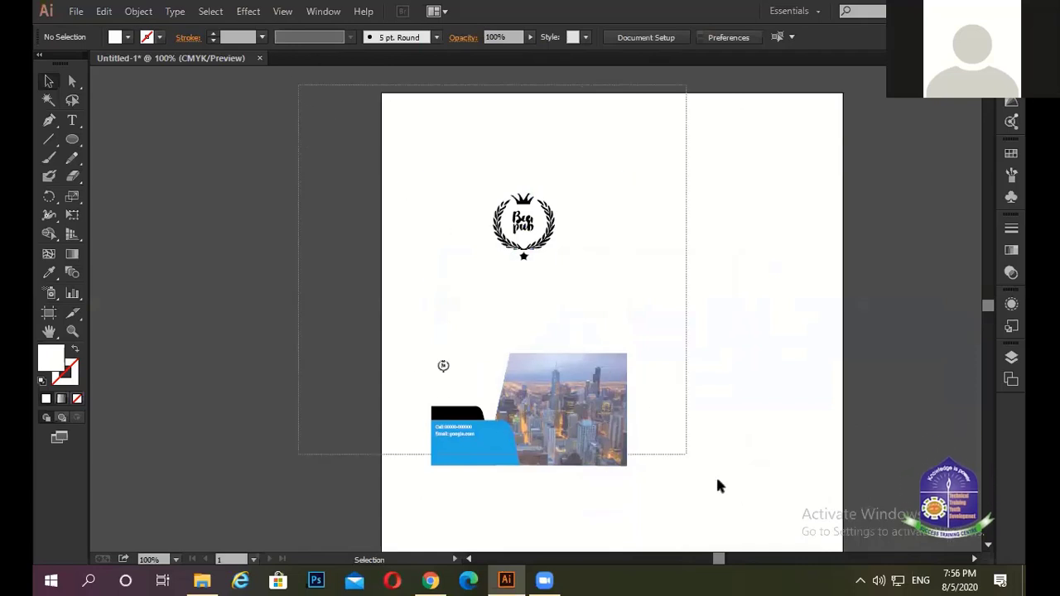
Fit the artboard to the two selected cards, making it 3.59 × 5.28 in.
{"action": "left_click", "coordinate": [143, 12]}
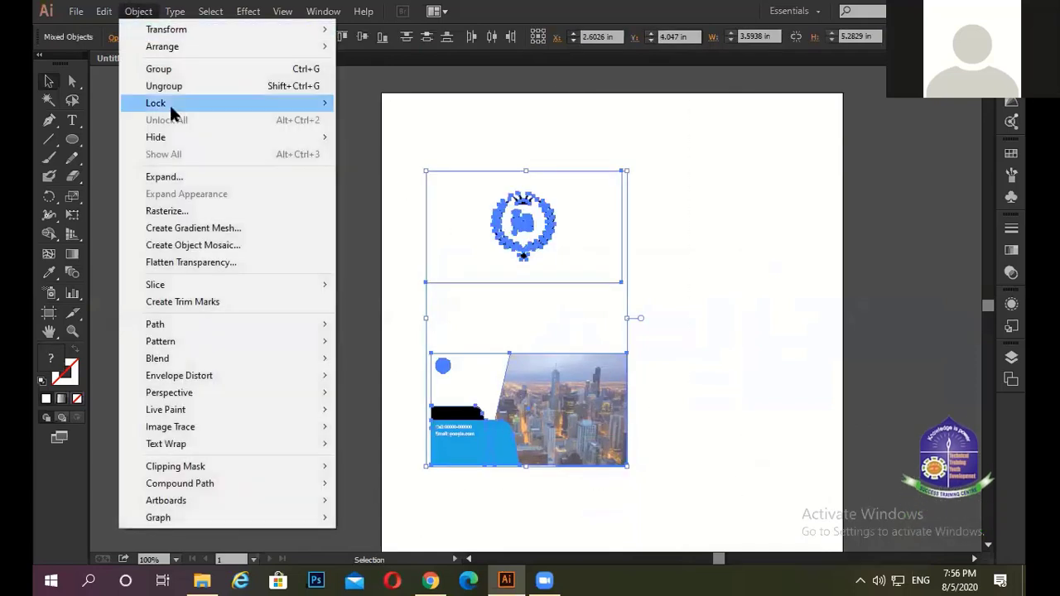
{"action": "left_click", "coordinate": [49, 313]}
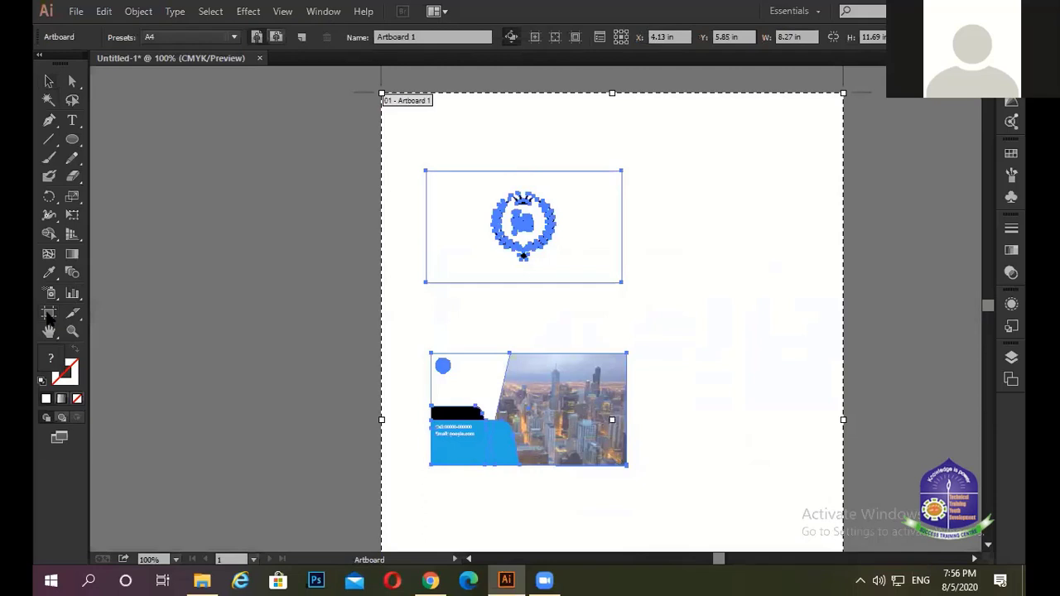
{"action": "left_click", "coordinate": [190, 37]}
{"action": "scroll", "coordinate": [208, 79], "scroll_direction": "up", "scroll_amount": 3}
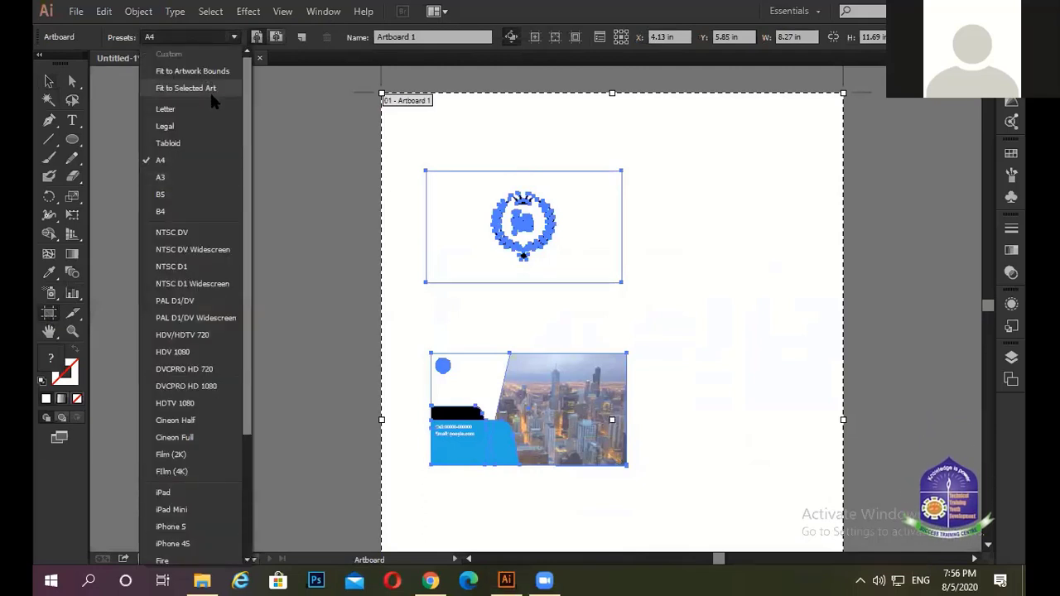
{"action": "left_click", "coordinate": [210, 91]}
Revisit the artboard presets, then leave artboard editing with nothing selected.
{"action": "left_click", "coordinate": [210, 38]}
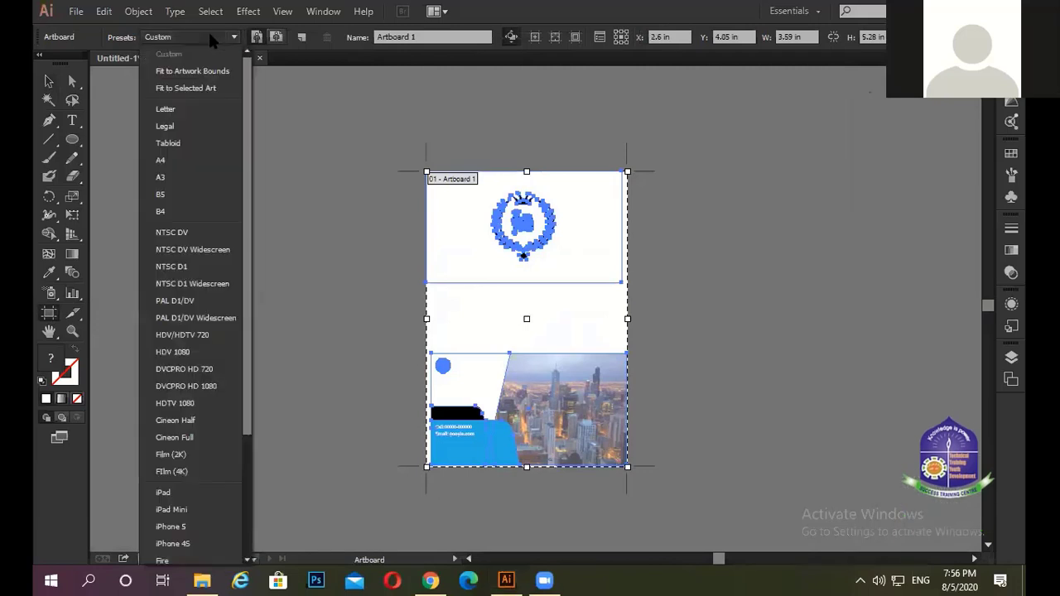
{"action": "left_click", "coordinate": [208, 78]}
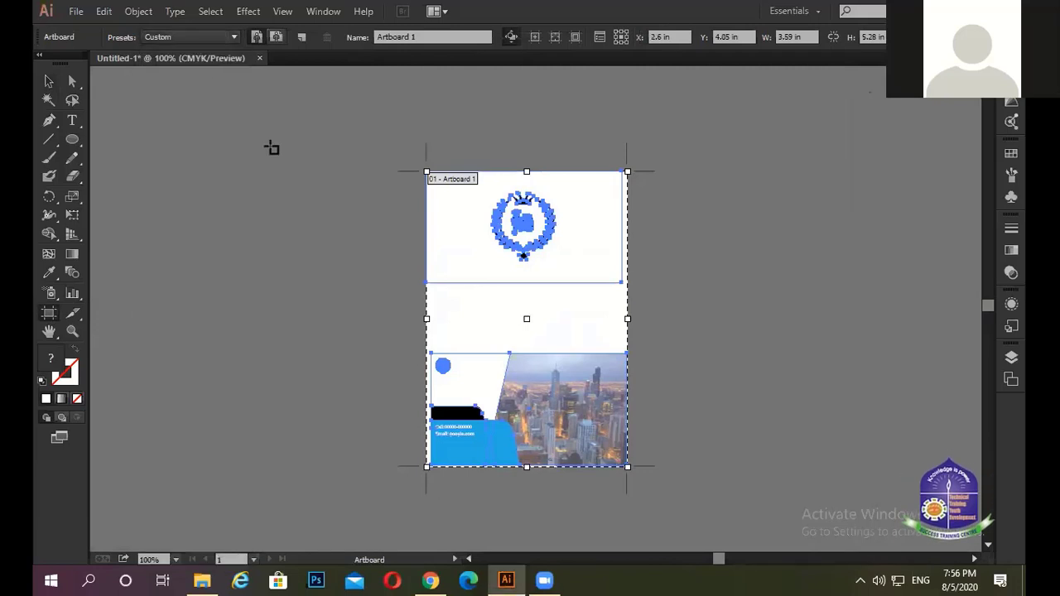
{"action": "left_click", "coordinate": [49, 82]}
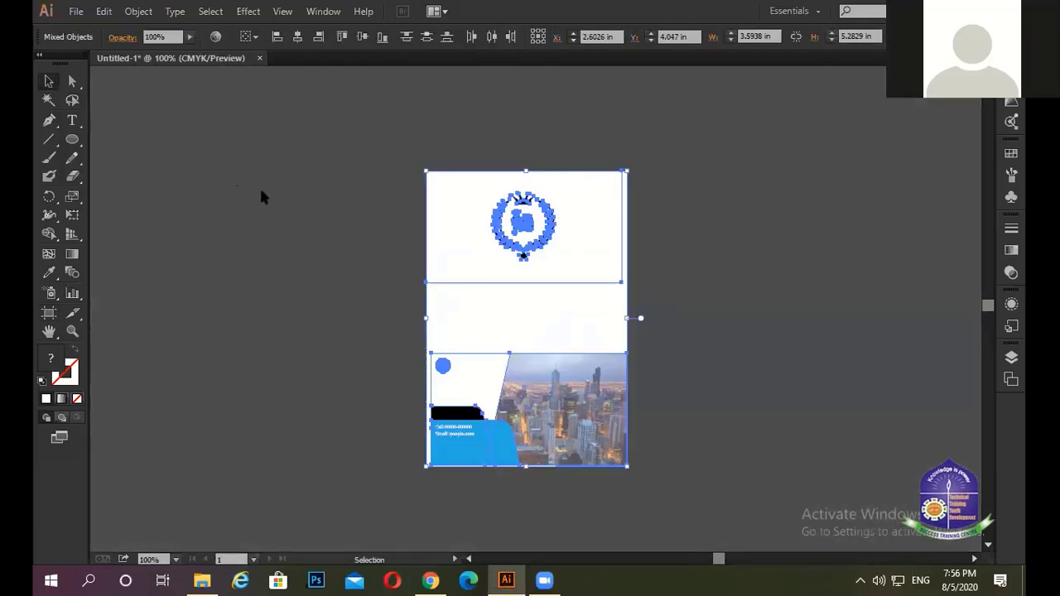
{"action": "left_click", "coordinate": [266, 198]}
Select the city-photo back card artwork and fit the artboard to it (3.5 × 2.02 in).
{"action": "left_click", "coordinate": [576, 282]}
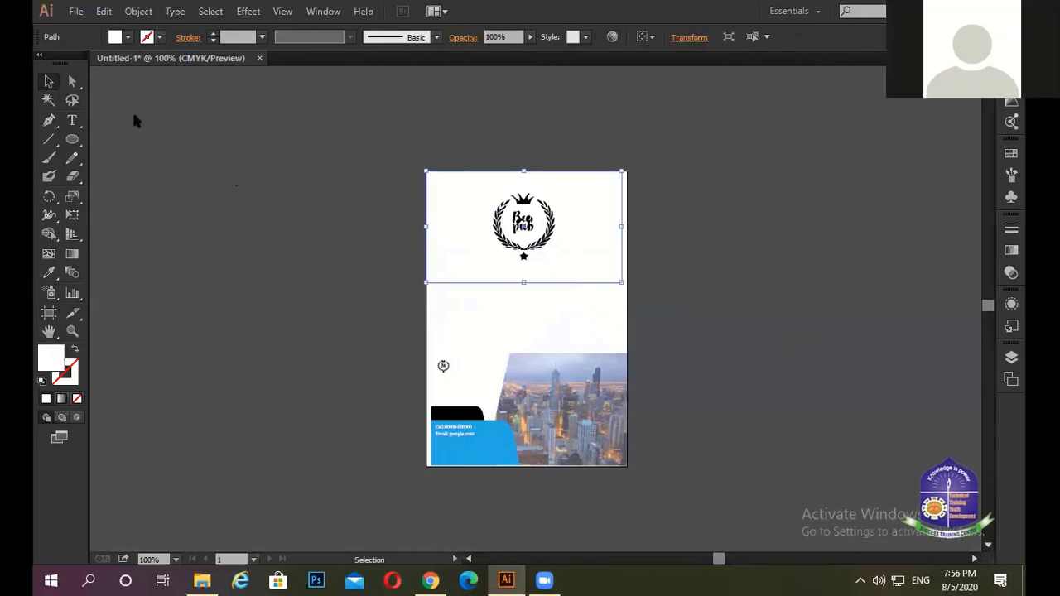
{"action": "left_click", "coordinate": [121, 39]}
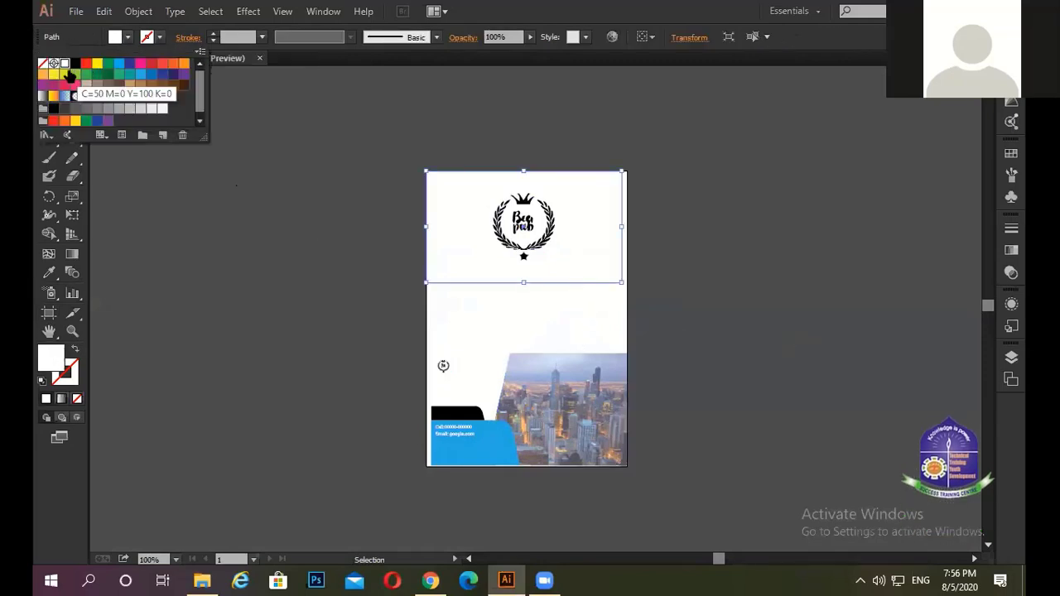
{"action": "left_click", "coordinate": [188, 158]}
{"action": "left_click", "coordinate": [512, 365]}
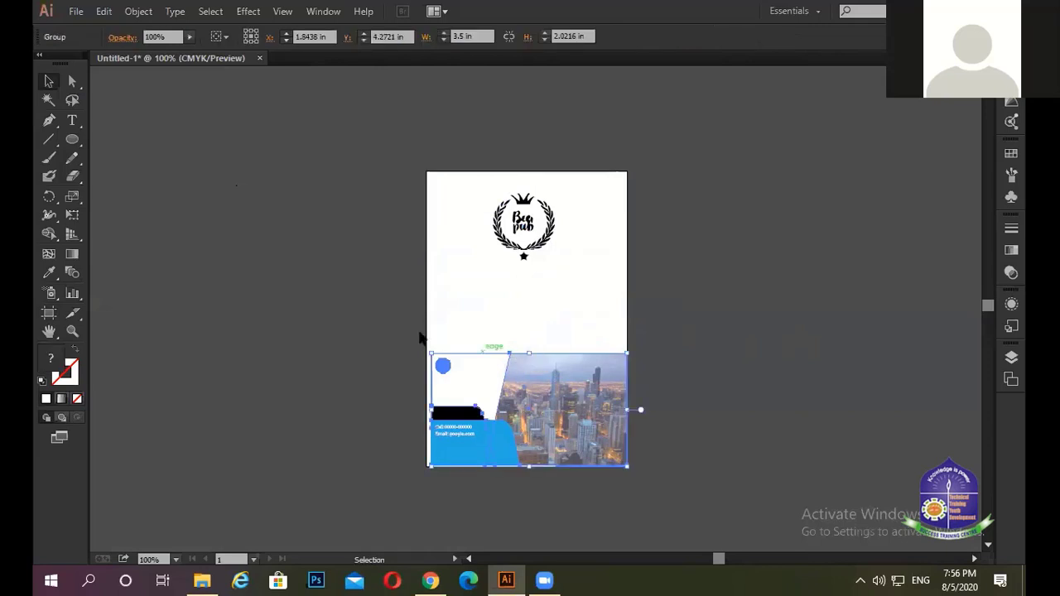
{"action": "left_click_drag", "start_coordinate": [348, 324], "coordinate": [771, 507]}
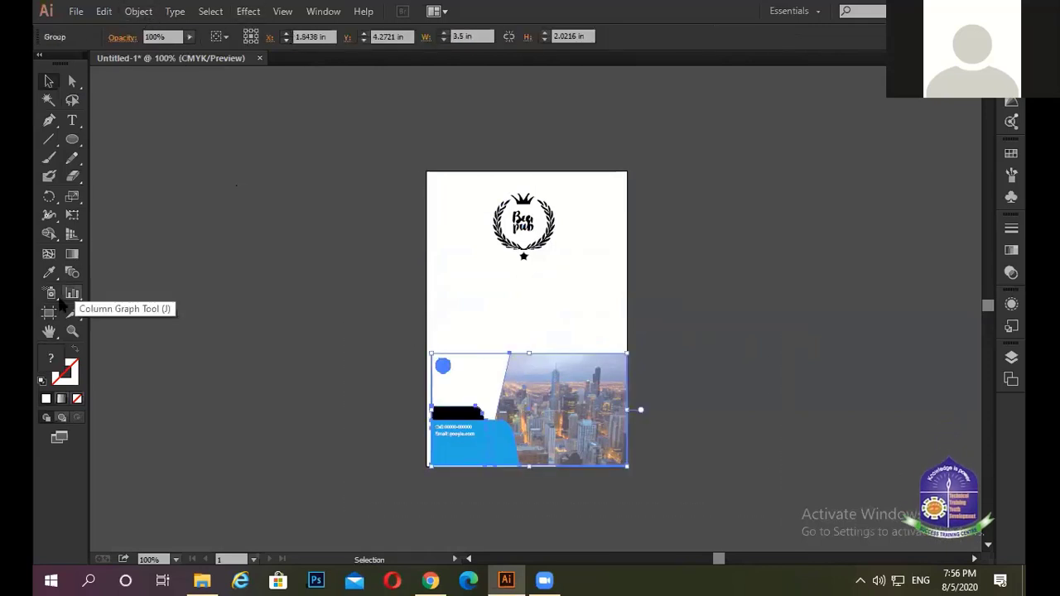
{"action": "left_click", "coordinate": [49, 312]}
{"action": "left_click", "coordinate": [233, 37]}
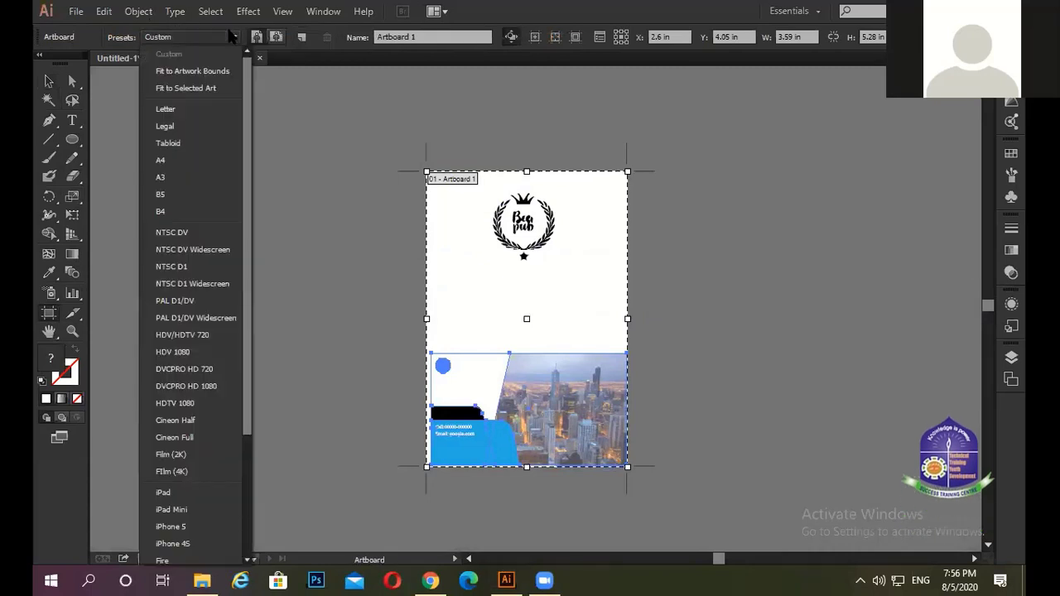
{"action": "key", "text": "Return"}
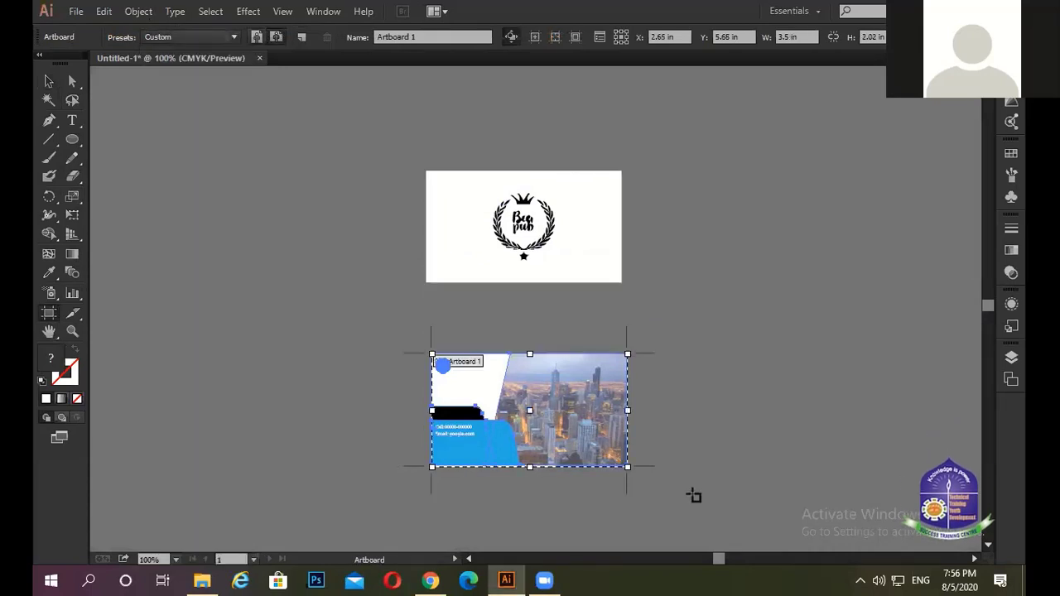
{"action": "key", "text": "Escape"}
{"action": "left_click", "coordinate": [215, 180]}
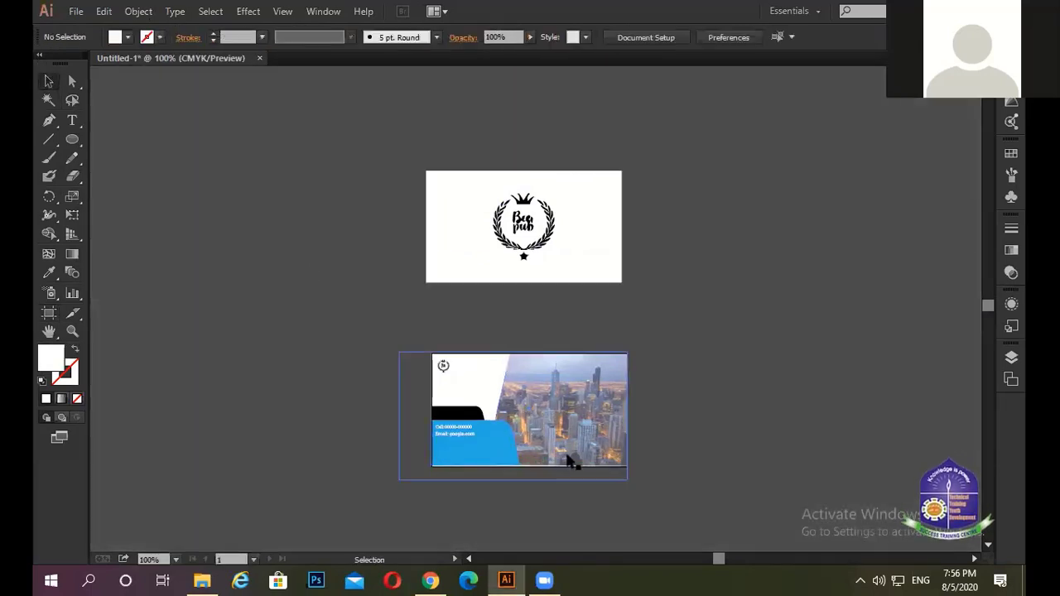
Bring up the Export dialog from the File menu for the back card.
{"action": "scroll", "coordinate": [594, 475], "scroll_direction": "up", "scroll_amount": 2, "text": "alt"}
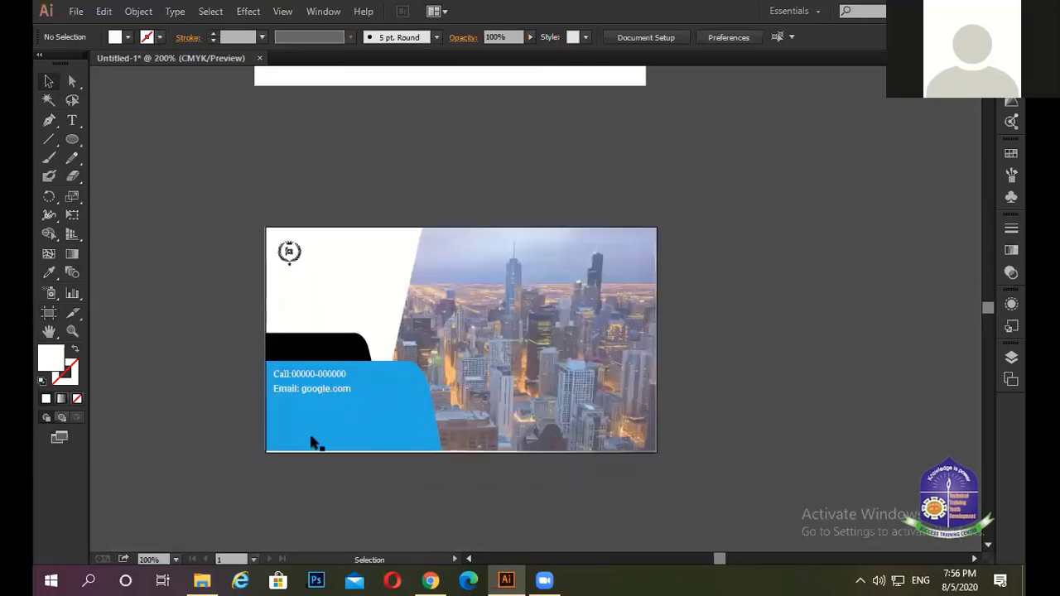
{"action": "scroll", "coordinate": [289, 450], "scroll_direction": "up", "scroll_amount": 1, "text": "alt"}
{"action": "scroll", "coordinate": [307, 452], "scroll_direction": "up", "scroll_amount": 2, "text": "alt"}
{"action": "scroll", "coordinate": [307, 451], "scroll_direction": "down", "scroll_amount": 2, "text": "alt"}
{"action": "scroll", "coordinate": [130, 307], "scroll_direction": "down", "scroll_amount": 1, "text": "alt"}
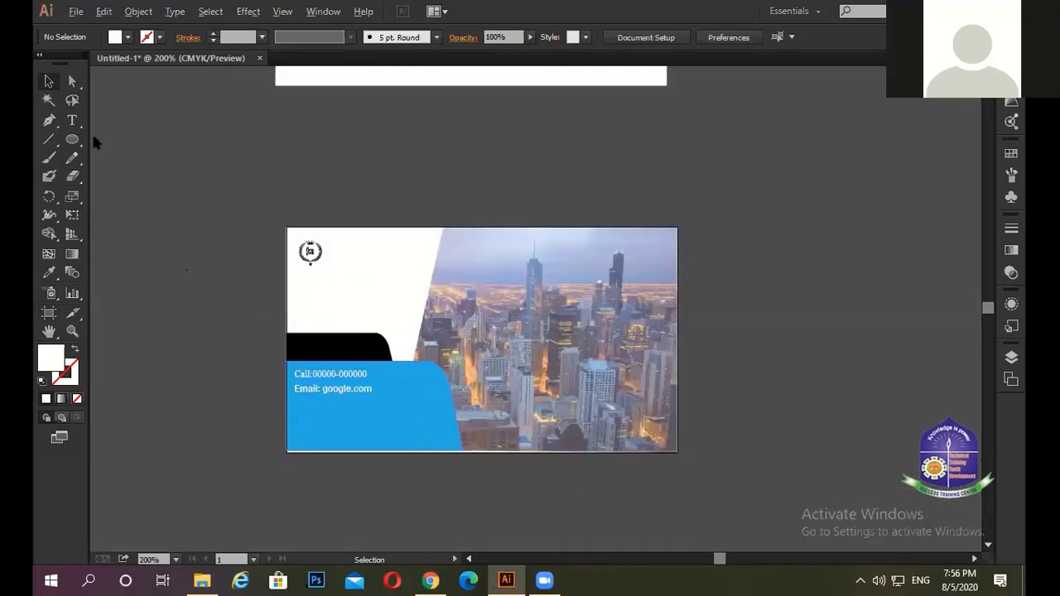
{"action": "left_click", "coordinate": [75, 11]}
{"action": "left_click", "coordinate": [103, 301]}
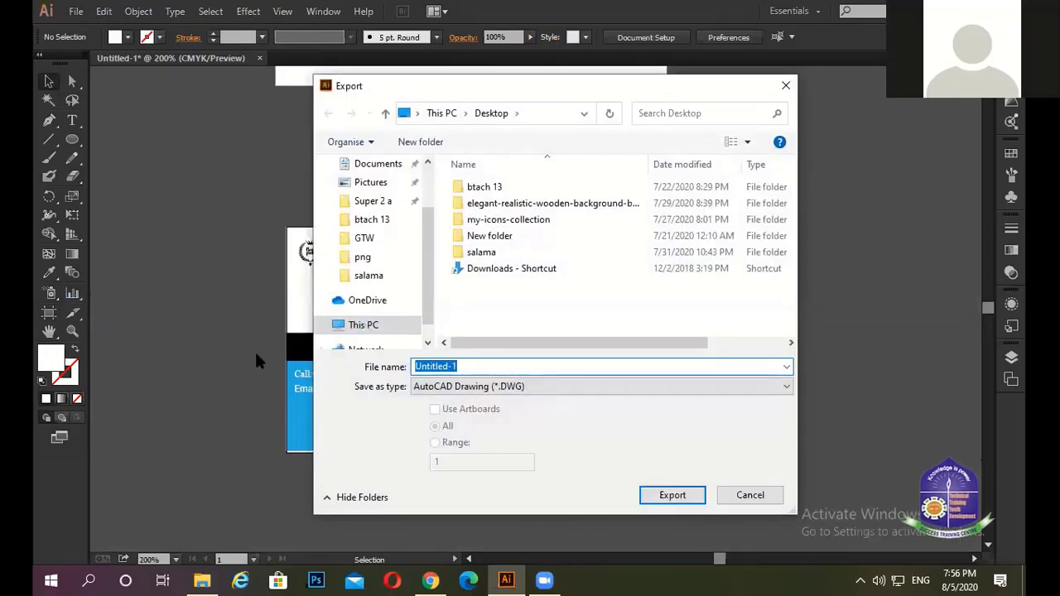
Export to the Desktop as JPEG named '1st' with Use Artboards ticked.
{"action": "key", "text": "BackSpace"}
{"action": "type", "text": "1st"}
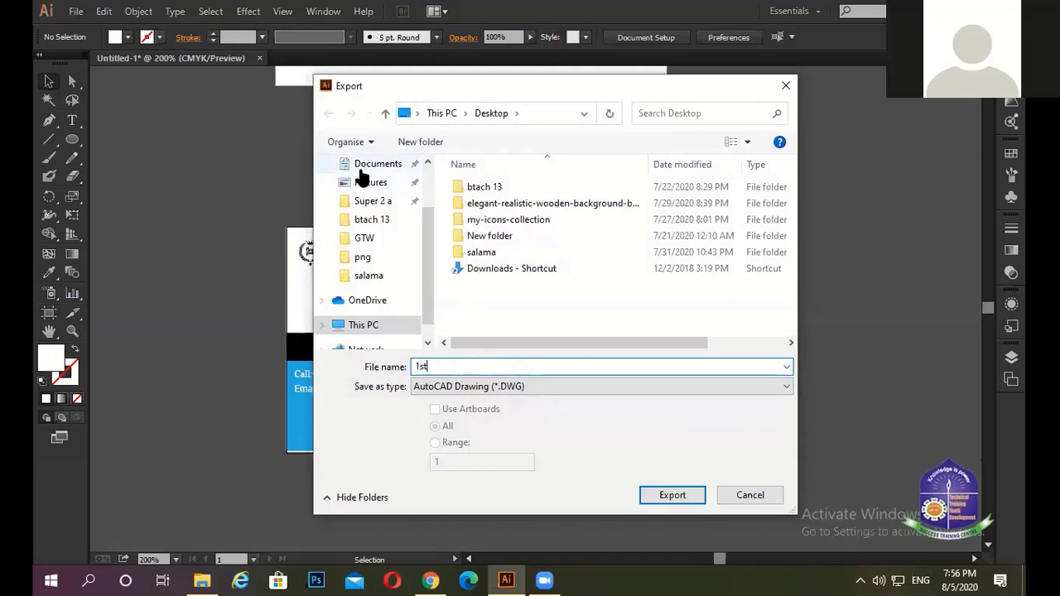
{"action": "scroll", "coordinate": [426, 232], "scroll_direction": "up", "scroll_amount": 2}
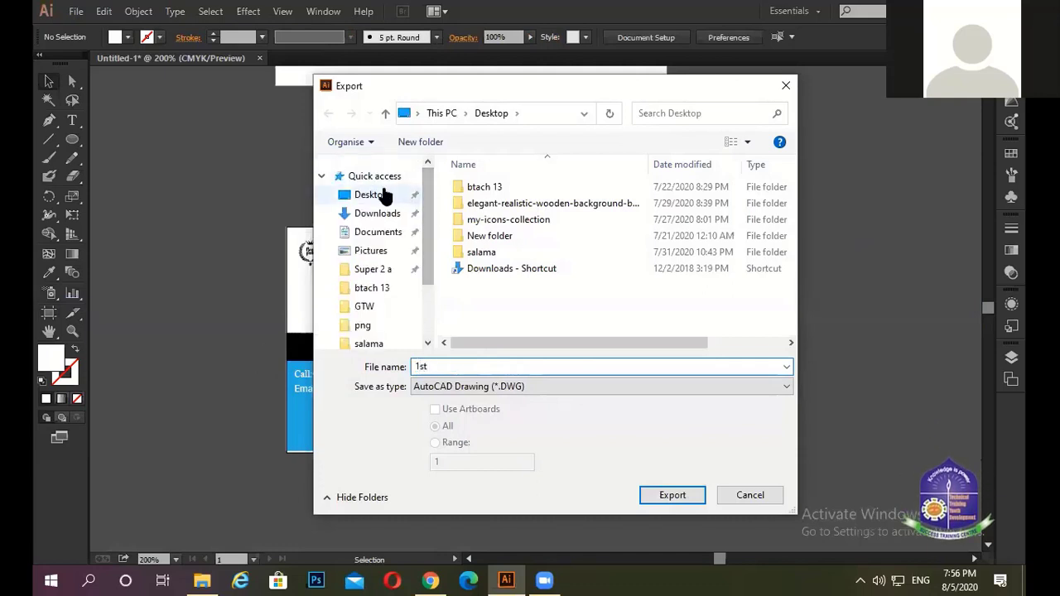
{"action": "left_click", "coordinate": [385, 196]}
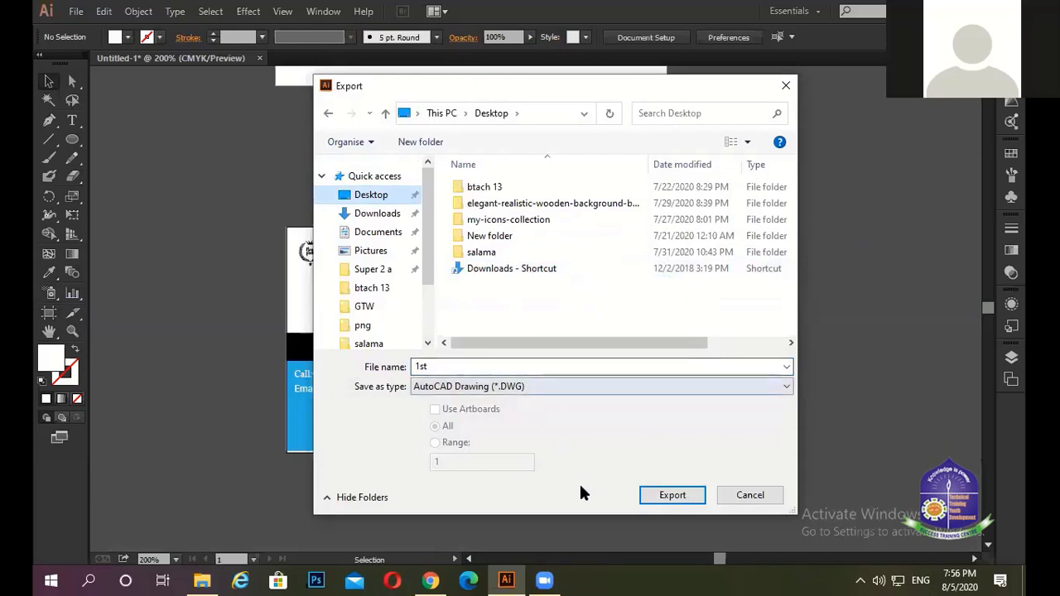
{"action": "left_click", "coordinate": [555, 386]}
{"action": "left_click", "coordinate": [442, 472]}
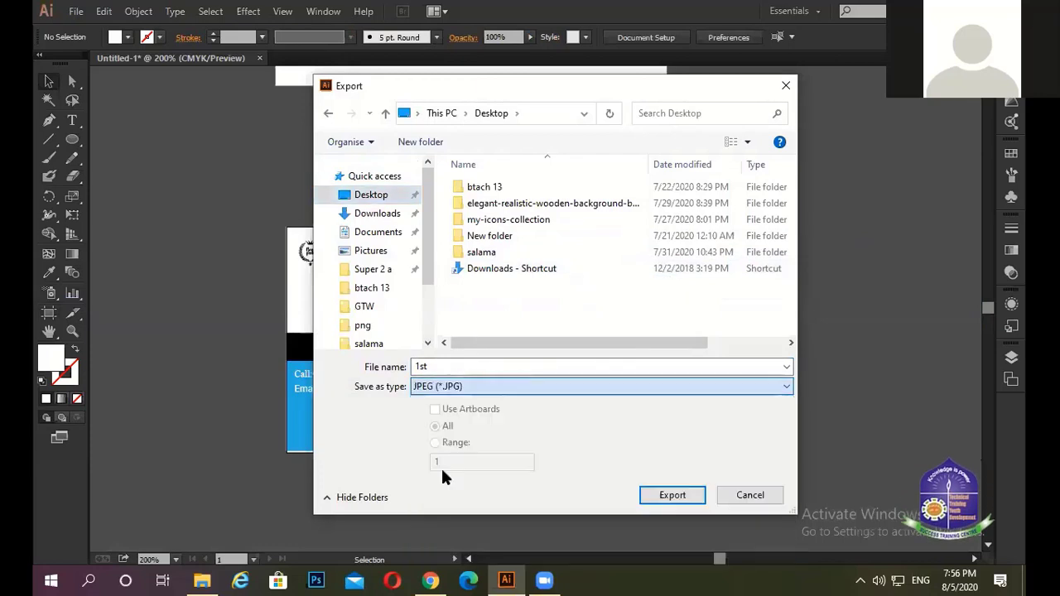
{"action": "left_click", "coordinate": [462, 414]}
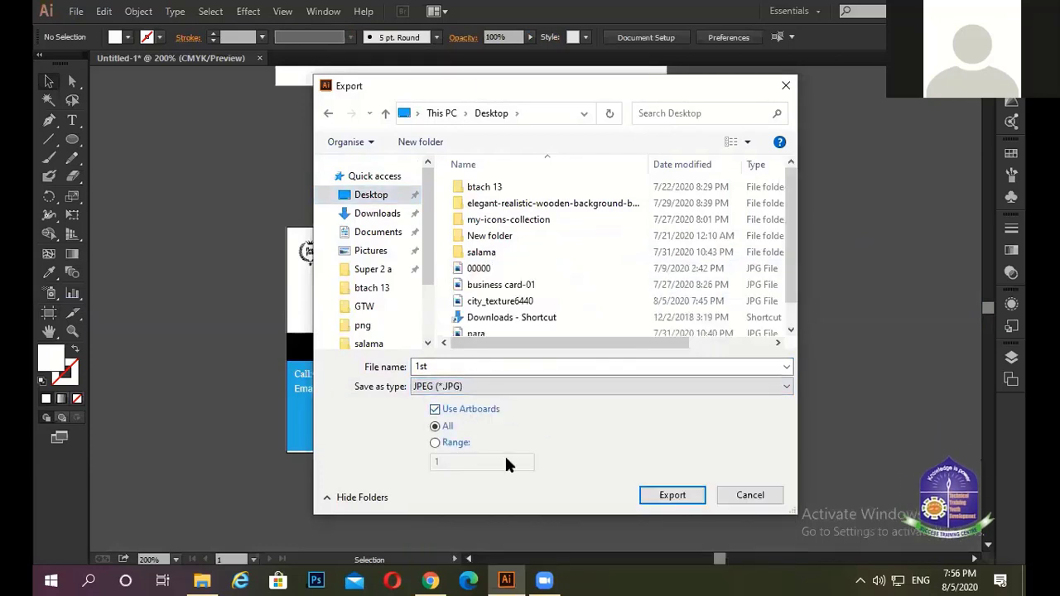
{"action": "left_click", "coordinate": [673, 500]}
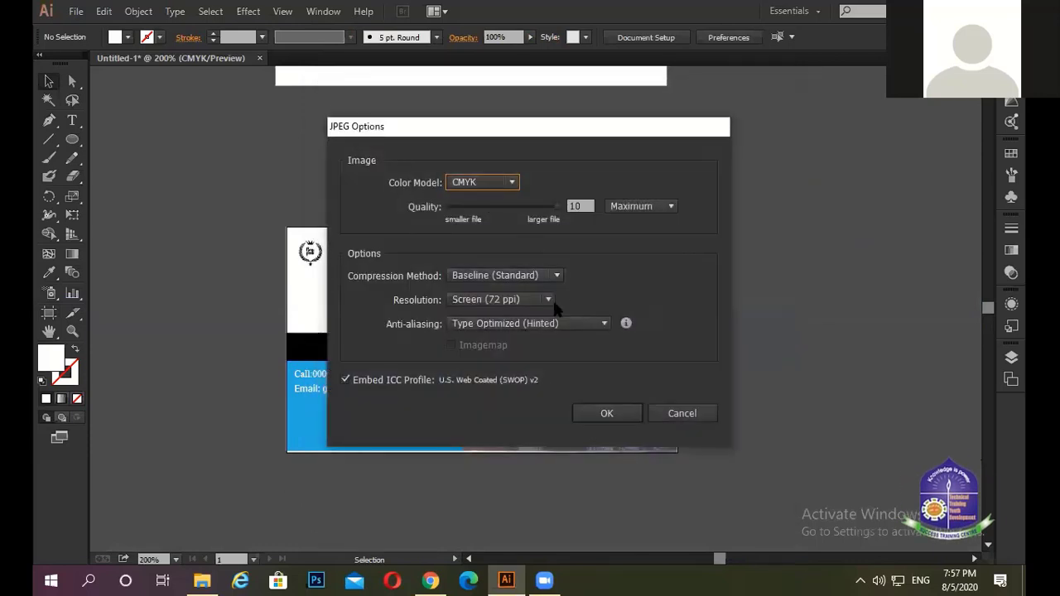
Set the JPEG options to Medium (150 ppi) resolution and RGB colour.
{"action": "left_click", "coordinate": [549, 300]}
{"action": "left_click", "coordinate": [518, 334]}
{"action": "left_click", "coordinate": [512, 184]}
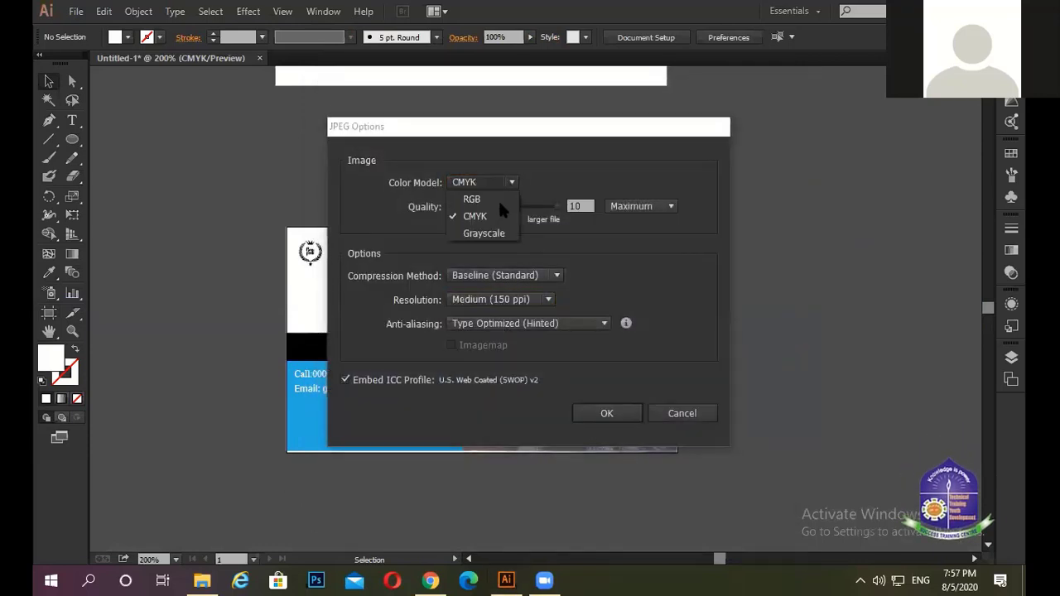
{"action": "left_click", "coordinate": [489, 200]}
{"action": "left_click", "coordinate": [606, 414]}
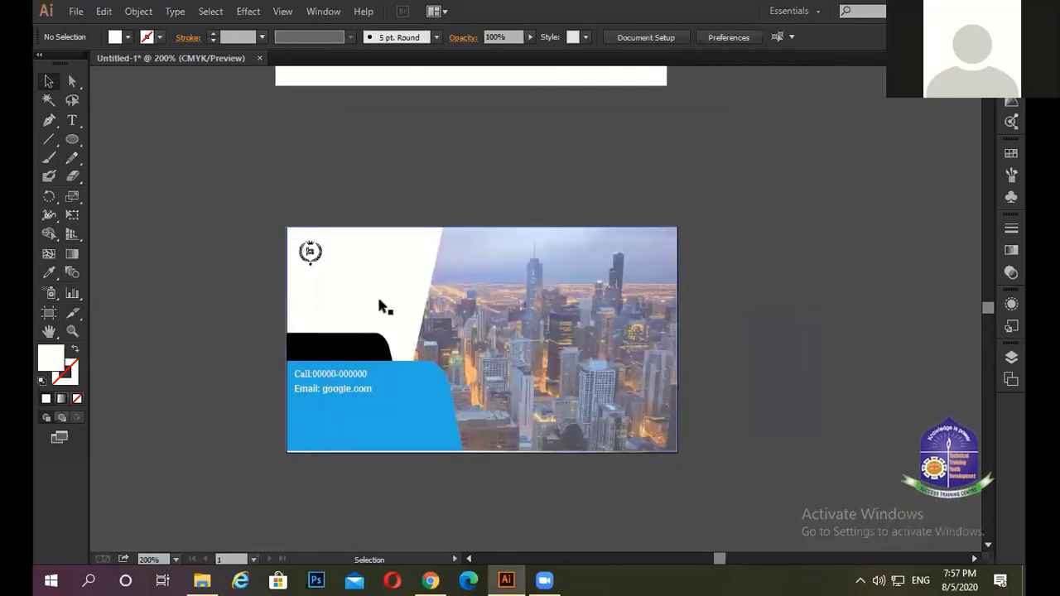
Select the logo front artwork and fit the artboard to it at 3.5 × 2 in.
{"action": "scroll", "coordinate": [385, 303], "scroll_direction": "up", "scroll_amount": 3}
{"action": "scroll", "coordinate": [389, 305], "scroll_direction": "up", "scroll_amount": 2}
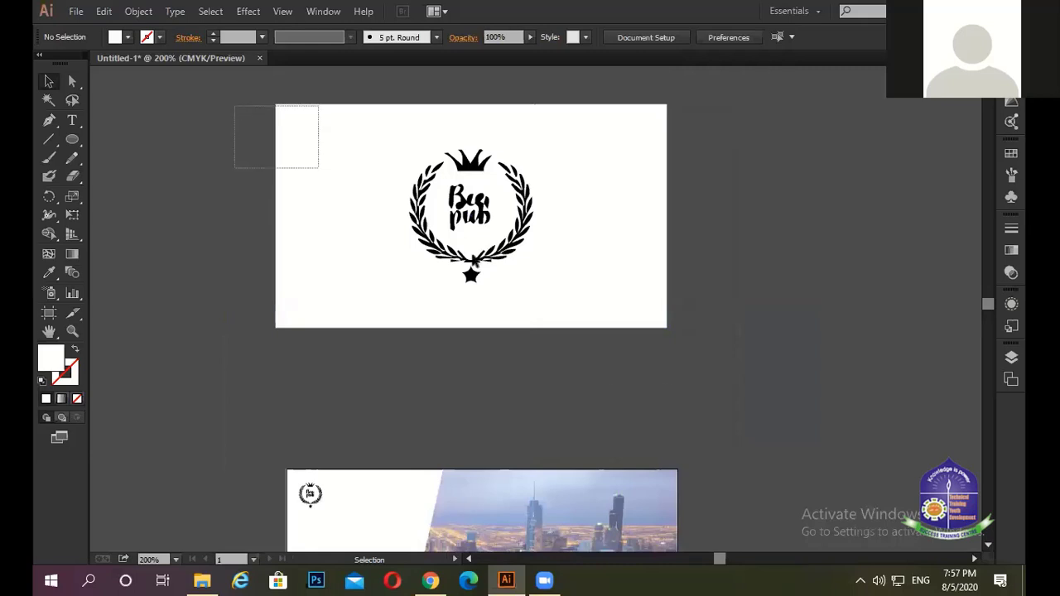
{"action": "left_click_drag", "start_coordinate": [318, 169], "coordinate": [717, 402]}
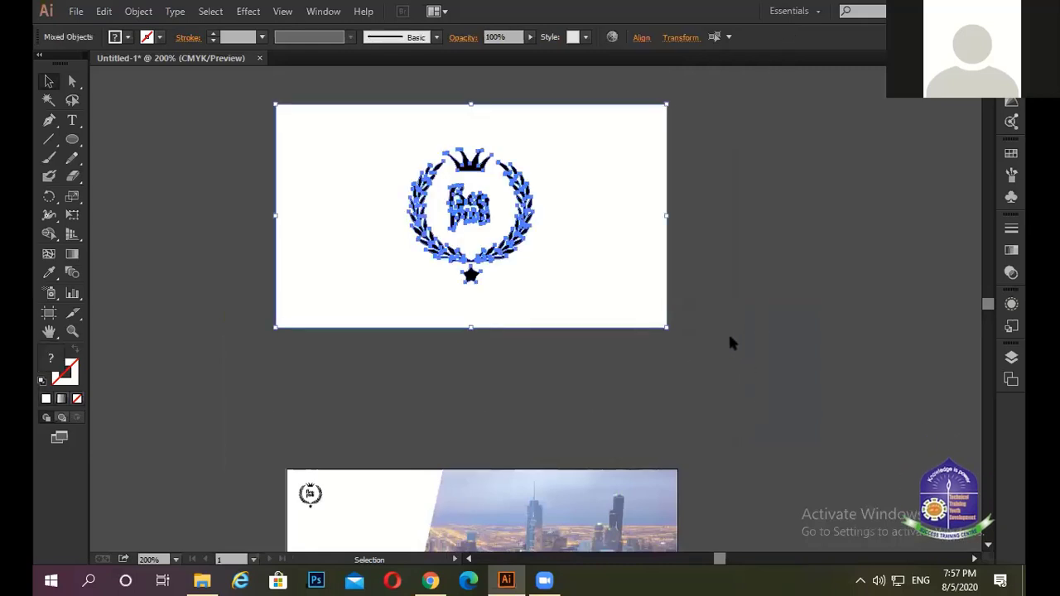
{"action": "left_click", "coordinate": [76, 11]}
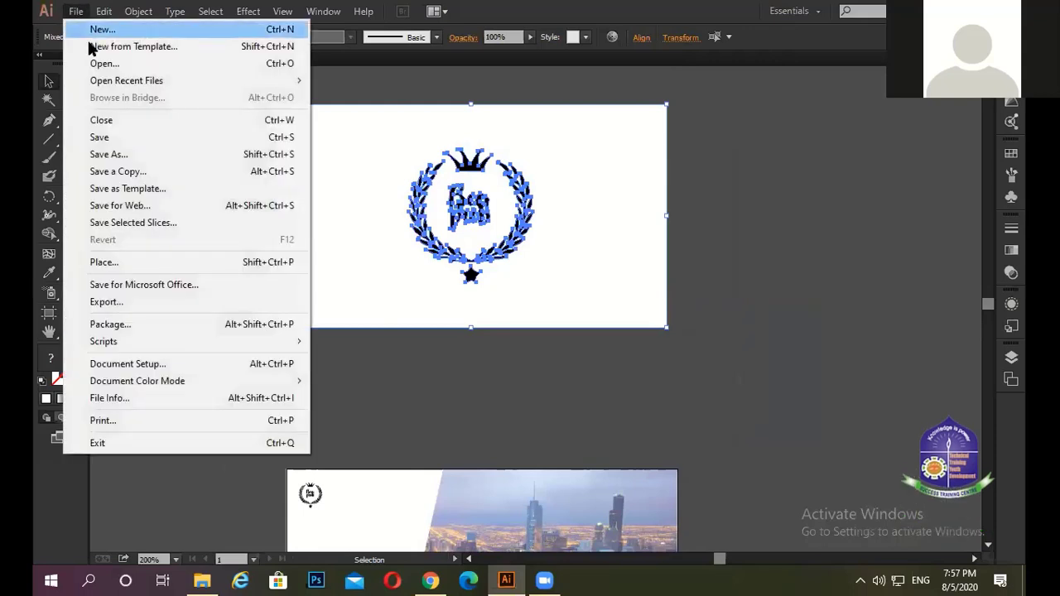
{"action": "left_click", "coordinate": [209, 479]}
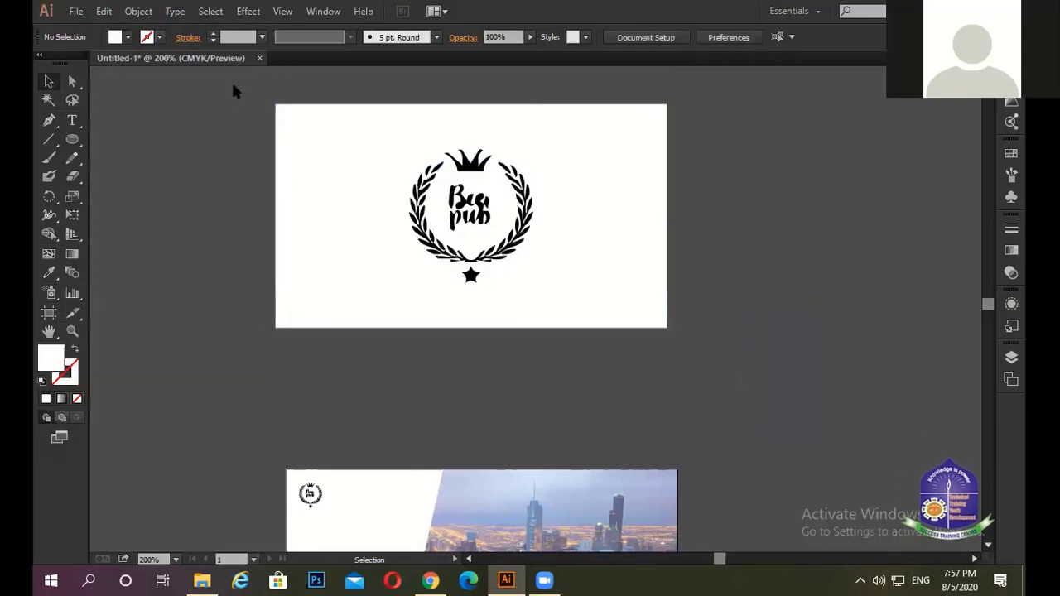
{"action": "left_click_drag", "start_coordinate": [232, 90], "coordinate": [787, 447]}
{"action": "key", "text": "shift+o"}
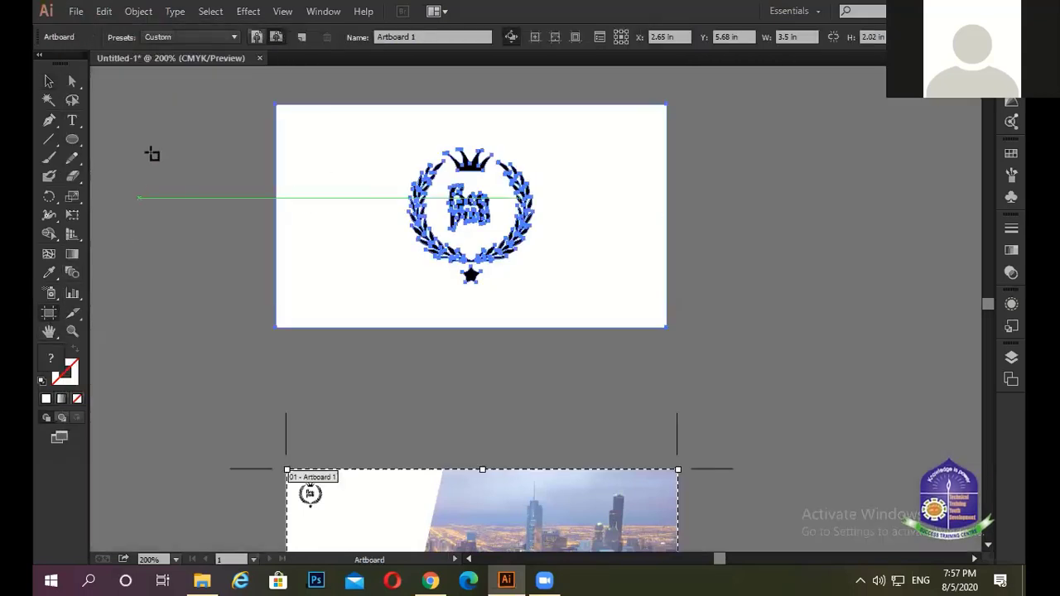
{"action": "left_click", "coordinate": [174, 37]}
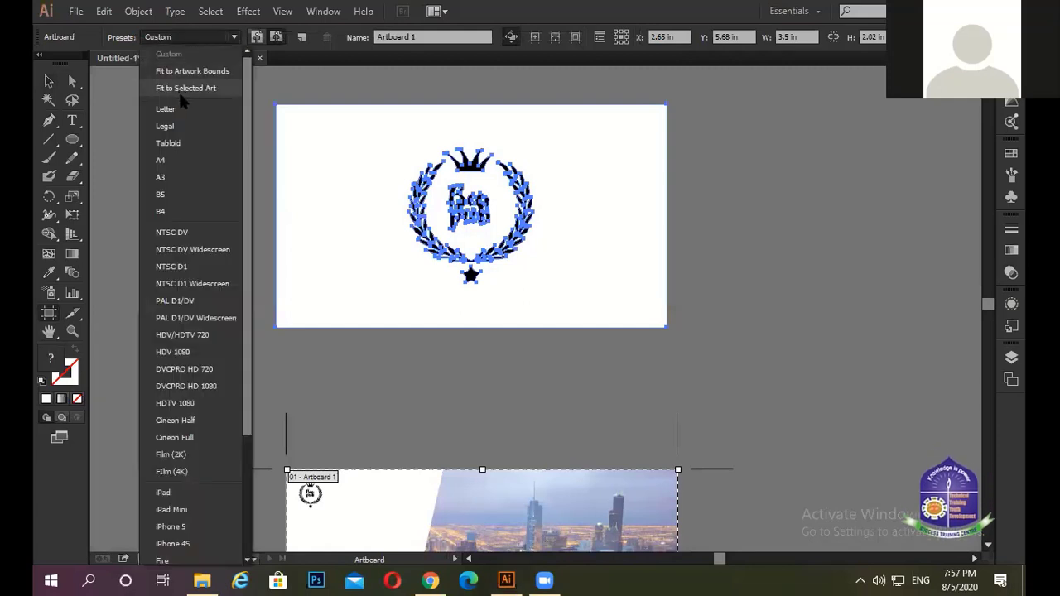
{"action": "left_click", "coordinate": [182, 97]}
{"action": "left_click", "coordinate": [72, 13]}
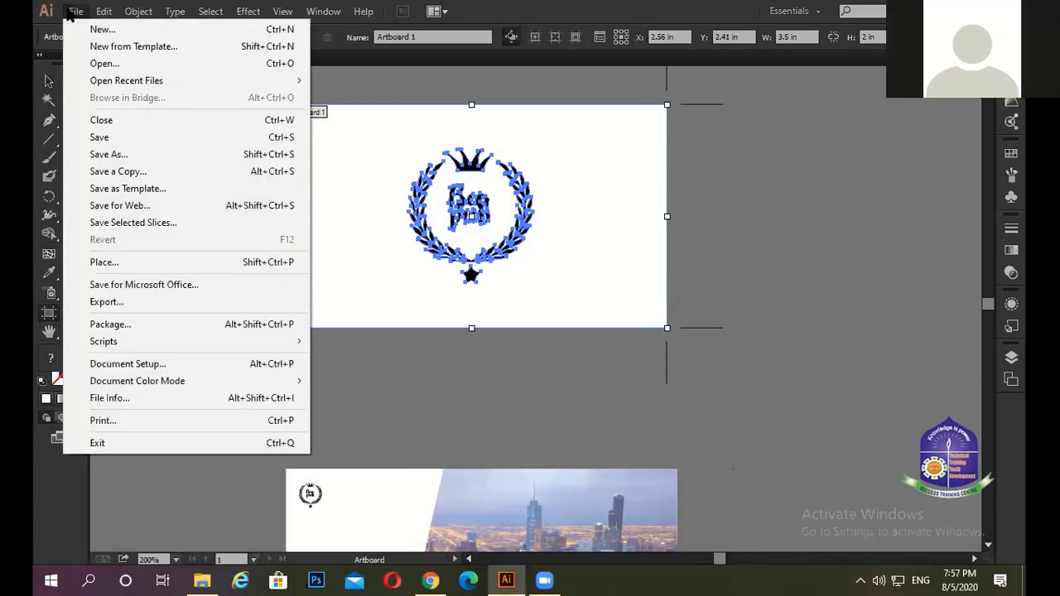
{"action": "mouse_move", "coordinate": [127, 80]}
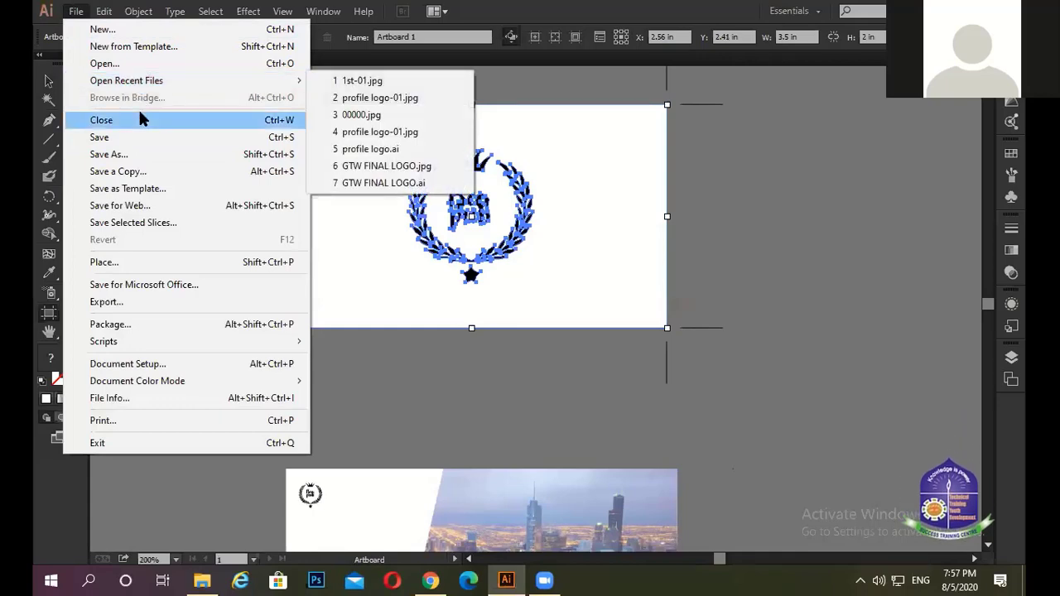
Export the logo front card to the Desktop as RGB JPEG '2nd' using artboards.
{"action": "left_click", "coordinate": [106, 301]}
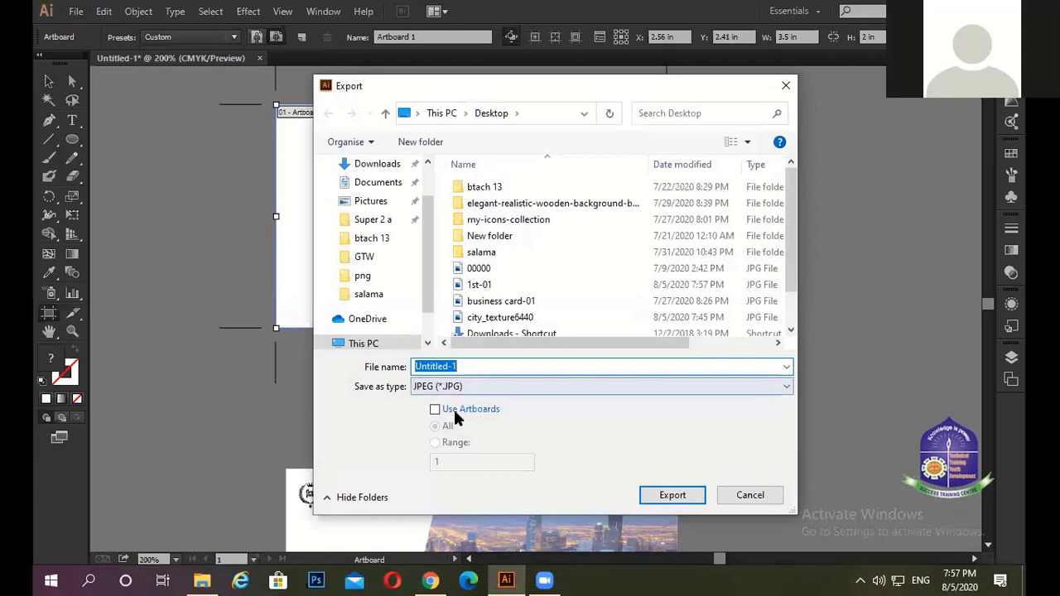
{"action": "left_click", "coordinate": [434, 410]}
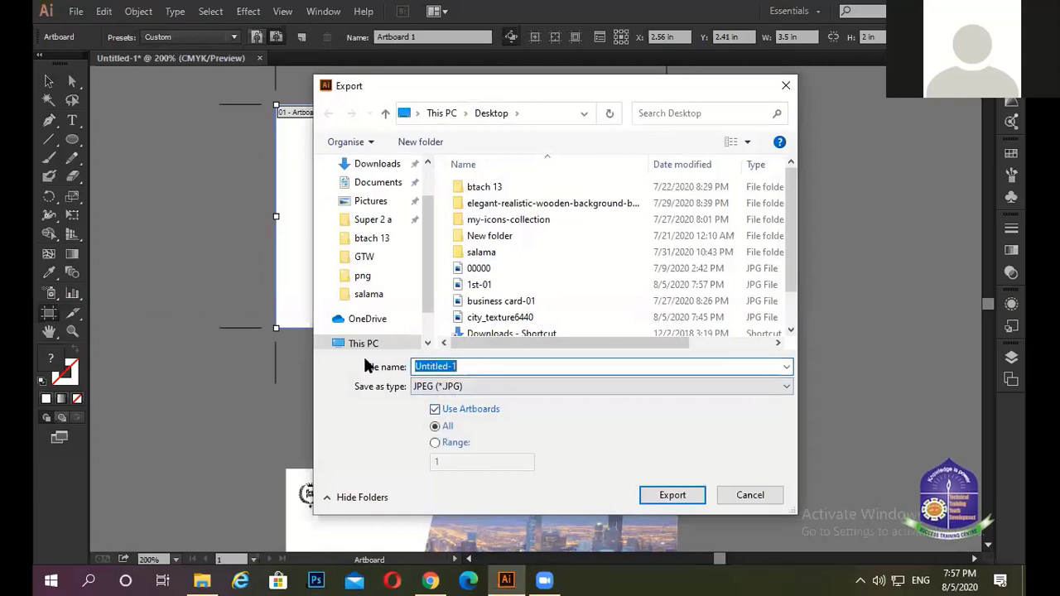
{"action": "type", "text": "2nd"}
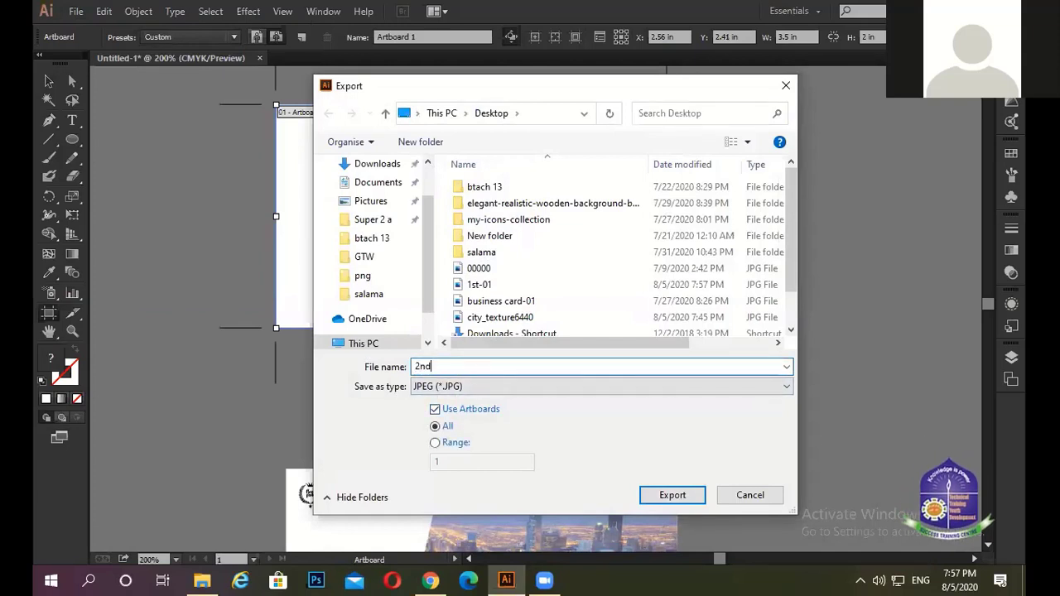
{"action": "key", "text": "Return"}
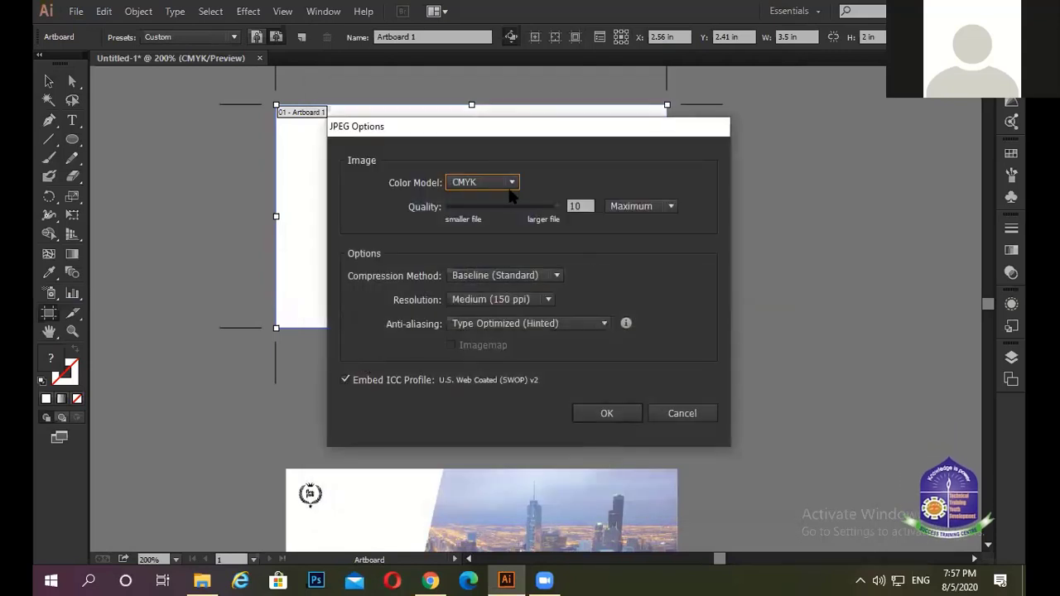
{"action": "left_click", "coordinate": [510, 188]}
{"action": "left_click", "coordinate": [496, 198]}
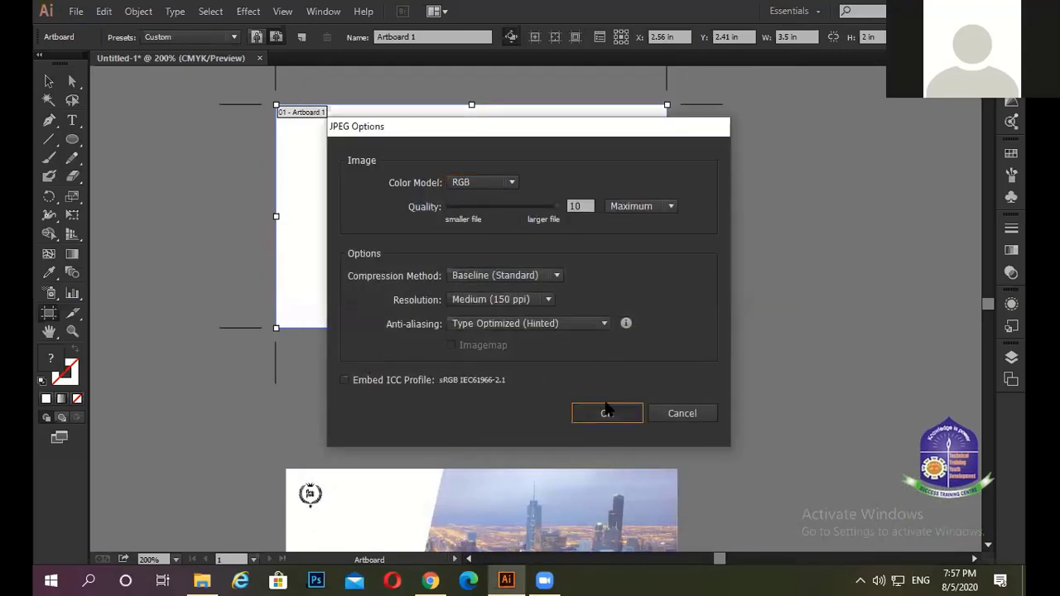
{"action": "left_click", "coordinate": [607, 413]}
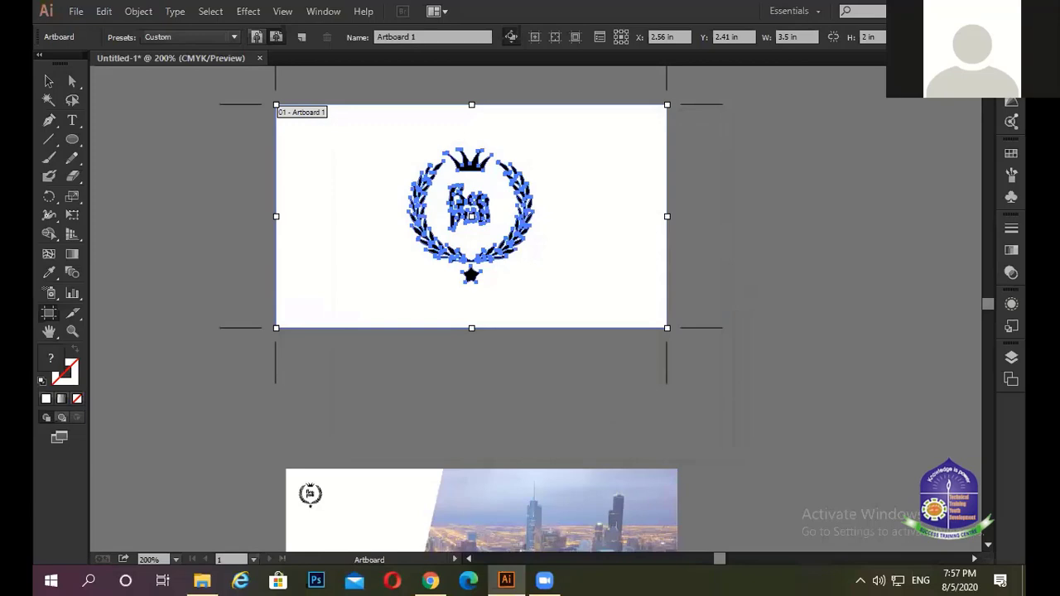
Switch to the font folder and minimize it and the Roboto page window.
{"action": "key", "text": "alt+Tab"}
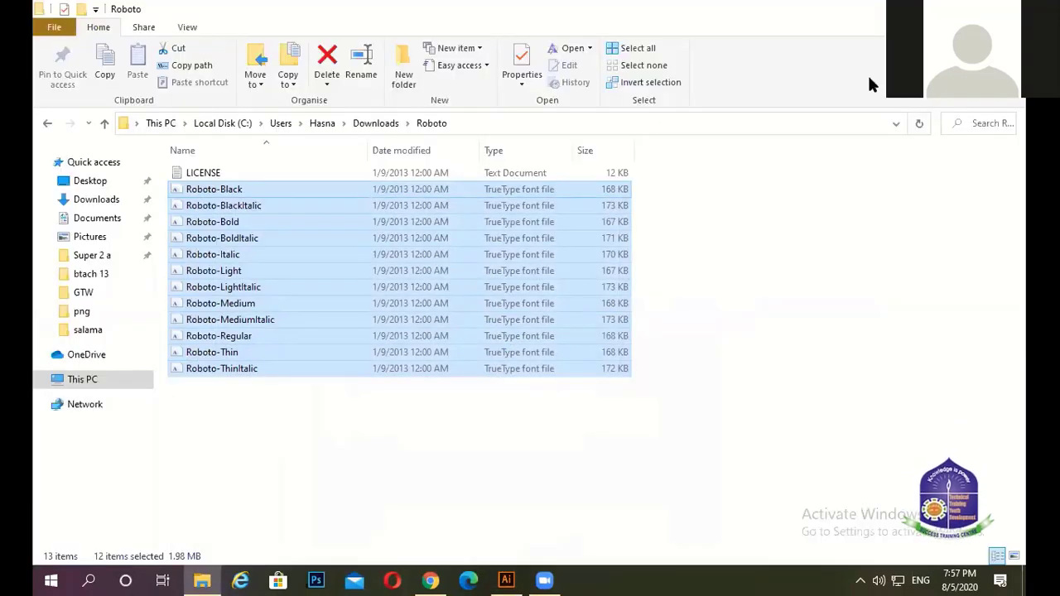
{"action": "left_click", "coordinate": [932, 9]}
{"action": "left_click", "coordinate": [756, 28]}
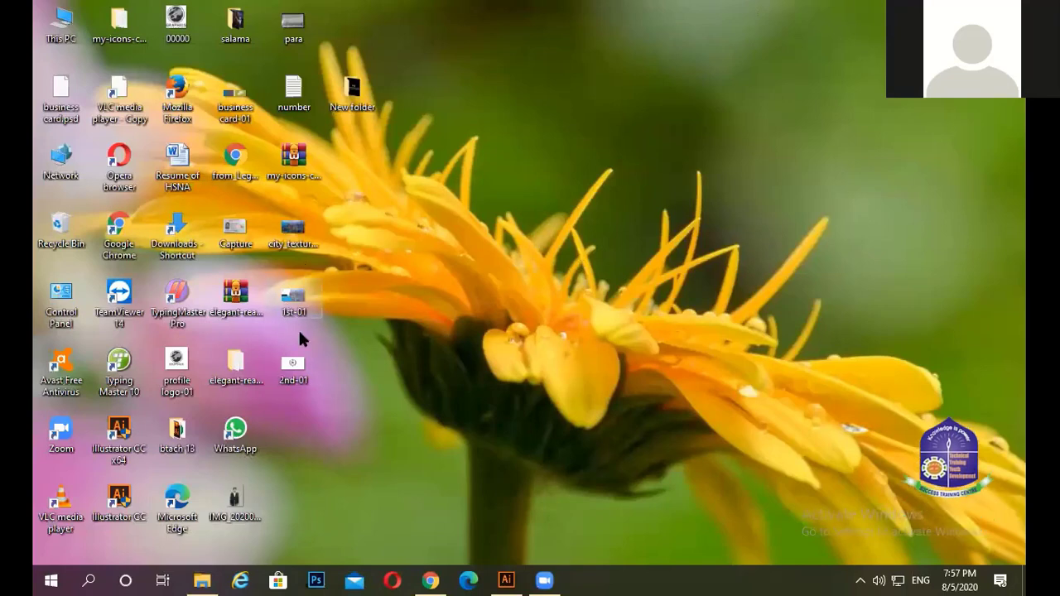
Briefly restore the Roboto font page in Chrome, then minimize it again.
{"action": "left_click", "coordinate": [431, 580]}
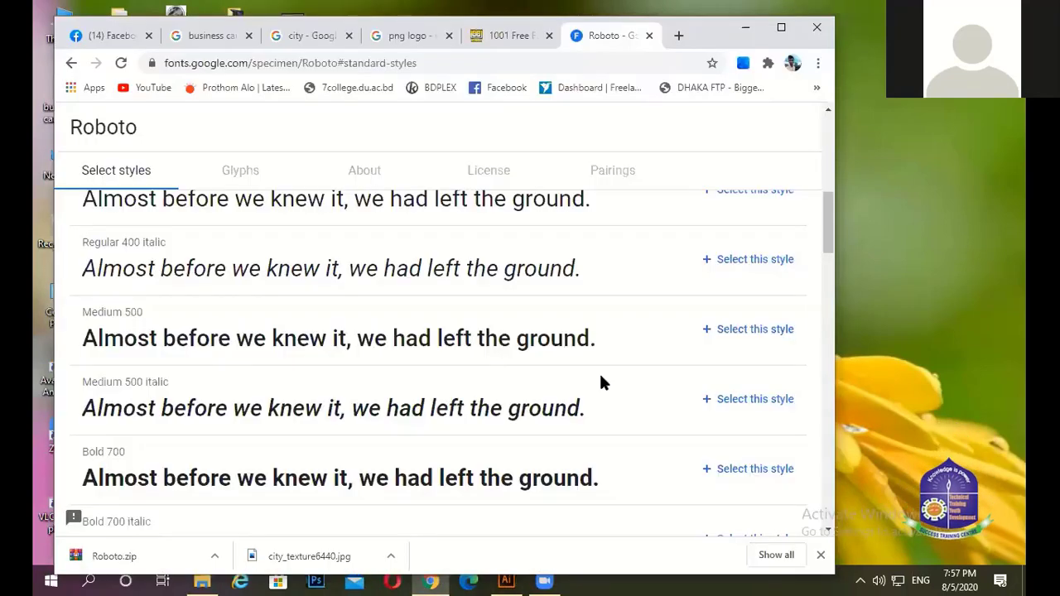
{"action": "left_click", "coordinate": [439, 580]}
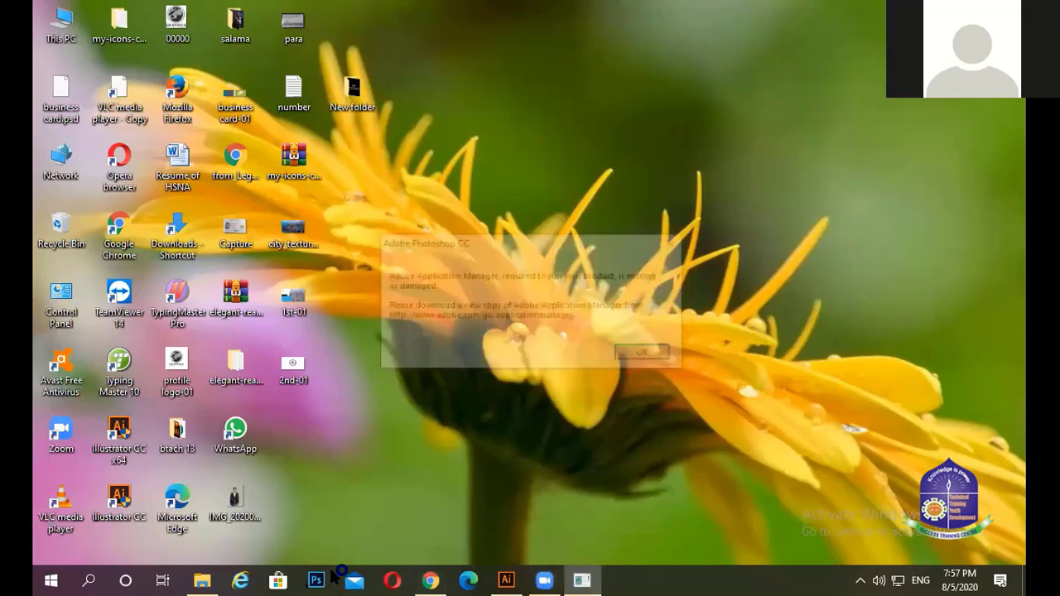
Dismiss the Application Manager error and maximize the Photoshop window once loaded.
{"action": "left_click", "coordinate": [654, 355]}
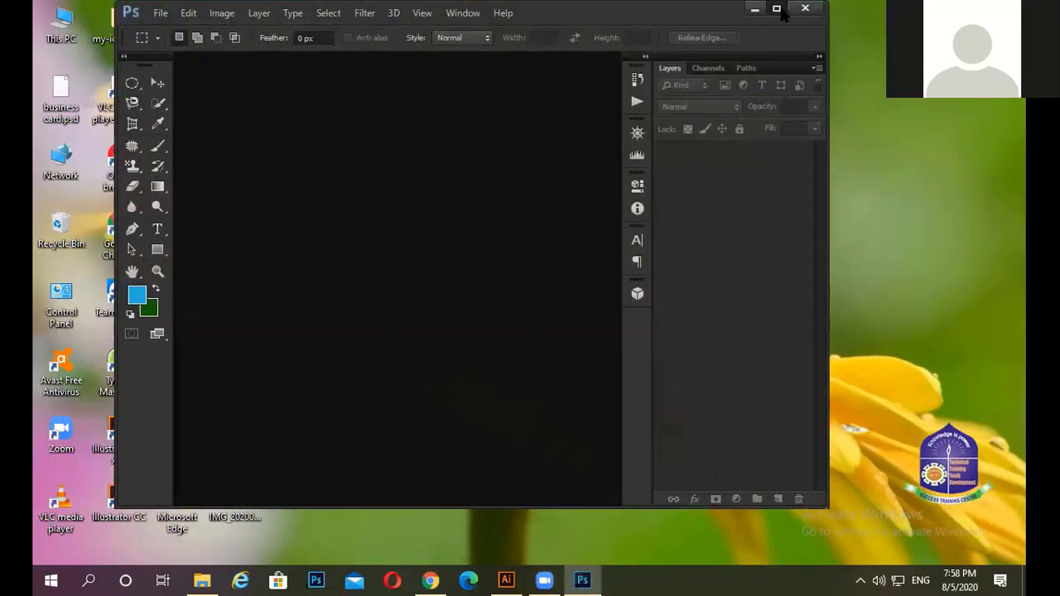
{"action": "left_click", "coordinate": [775, 9]}
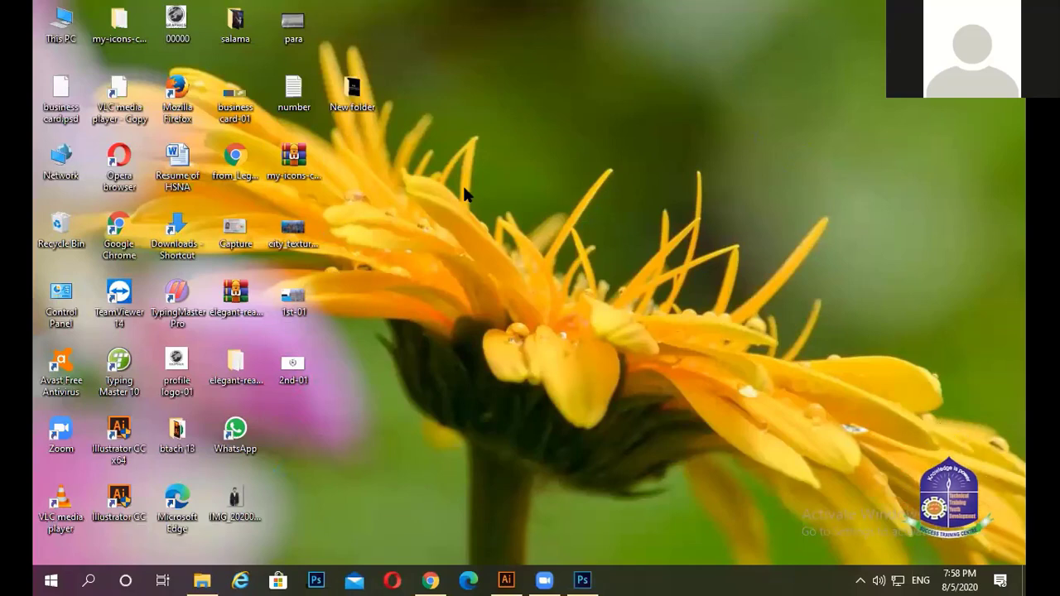
Open the wooden business-card mockup 53.psd from the desktop mockup folder in Photoshop.
{"action": "double_click", "coordinate": [238, 369]}
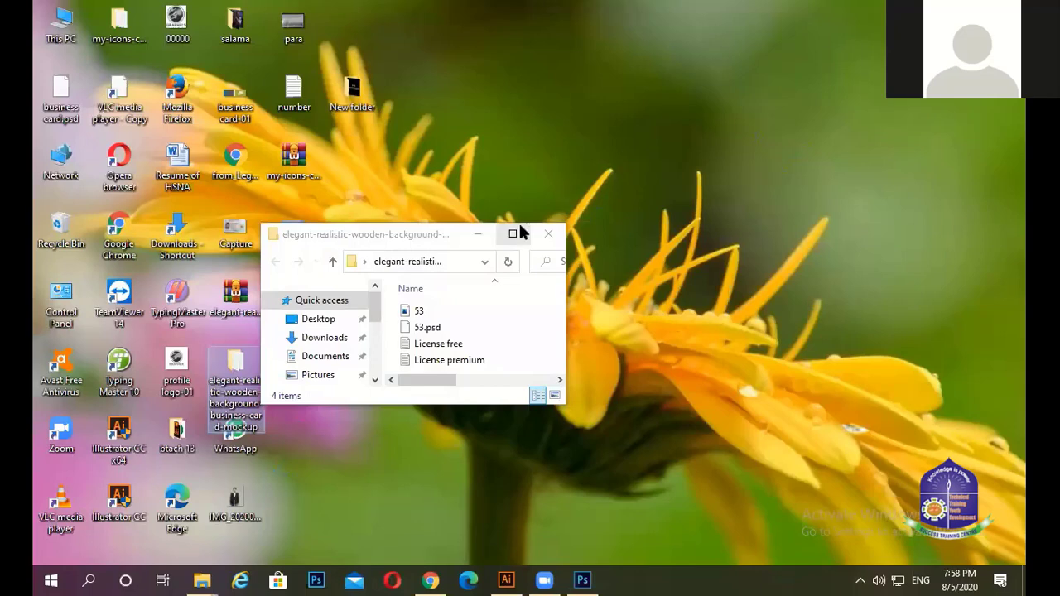
{"action": "left_click", "coordinate": [520, 232]}
{"action": "left_click", "coordinate": [187, 187]}
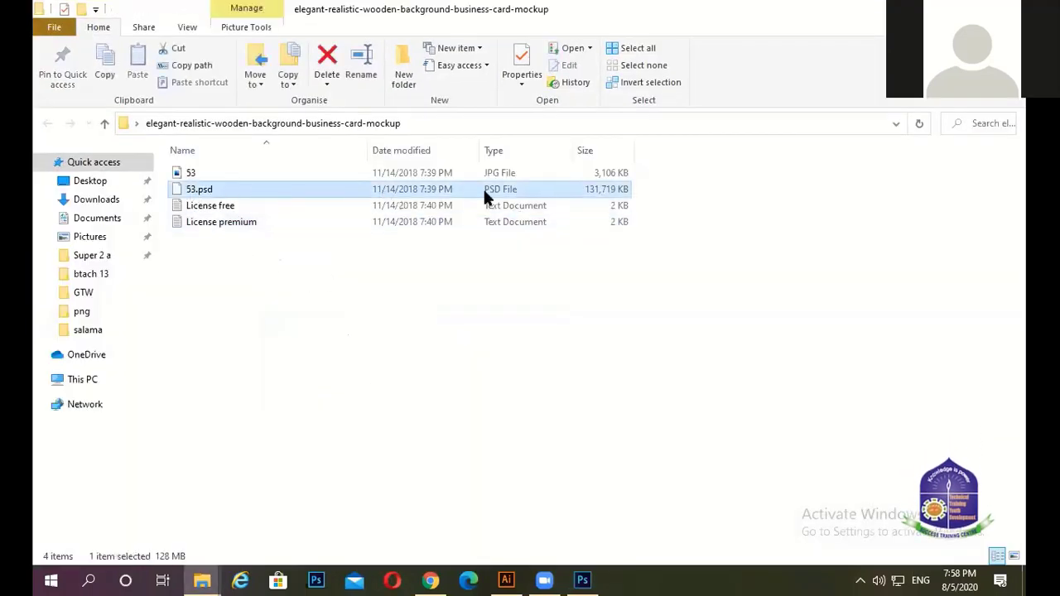
{"action": "mouse_move", "coordinate": [326, 188]}
{"action": "left_mouse_down"}
{"action": "mouse_move", "coordinate": [588, 569]}
{"action": "mouse_move", "coordinate": [625, 24]}
{"action": "left_mouse_up"}
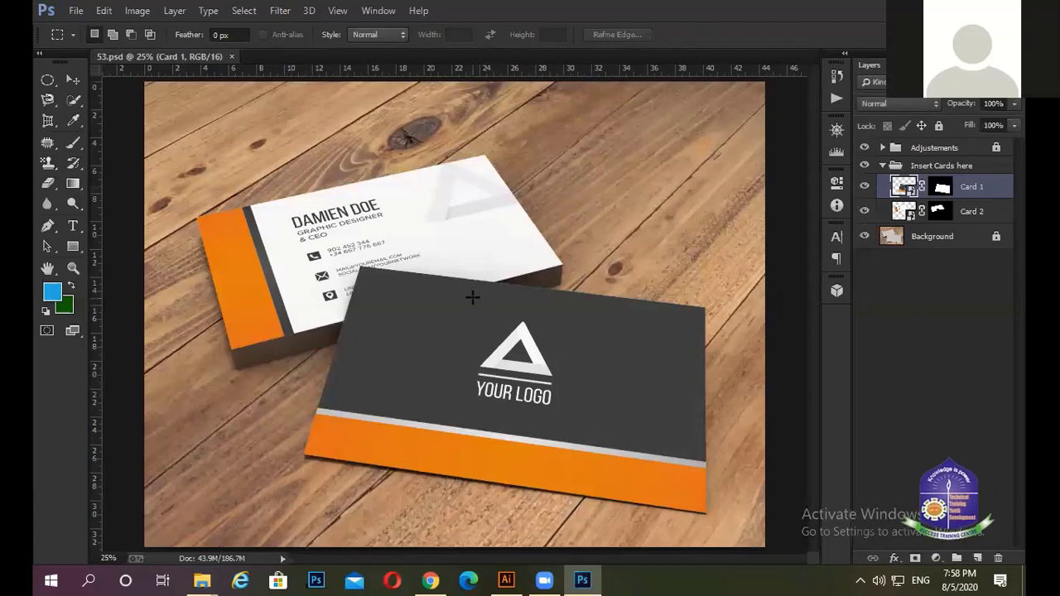
Open the Card 1 smart object for editing as BussinesCard 1.psb.
{"action": "scroll", "coordinate": [472, 296], "scroll_direction": "up", "scroll_amount": 1}
{"action": "scroll", "coordinate": [473, 287], "scroll_direction": "down", "scroll_amount": 1}
{"action": "scroll", "coordinate": [473, 282], "scroll_direction": "down", "scroll_amount": 1}
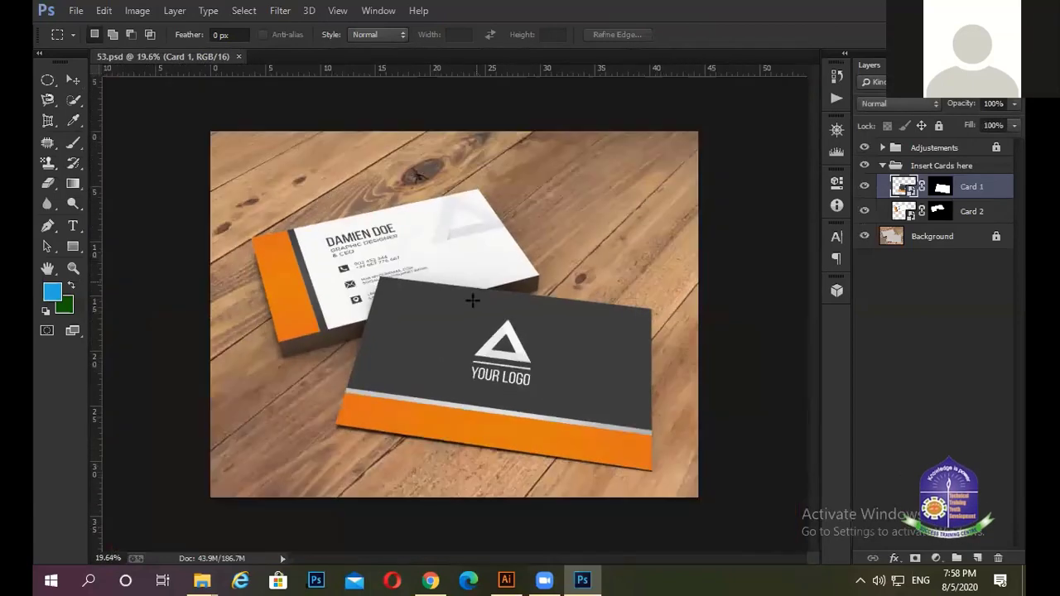
{"action": "left_click", "coordinate": [864, 207]}
{"action": "key", "text": "ctrl+z"}
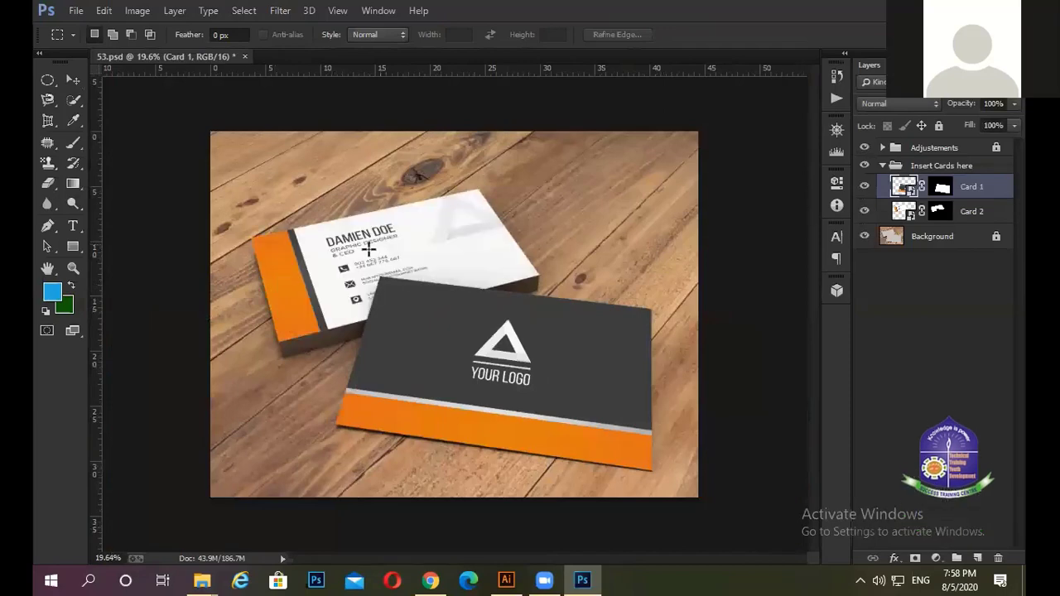
{"action": "scroll", "coordinate": [365, 242], "scroll_direction": "up", "scroll_amount": 2}
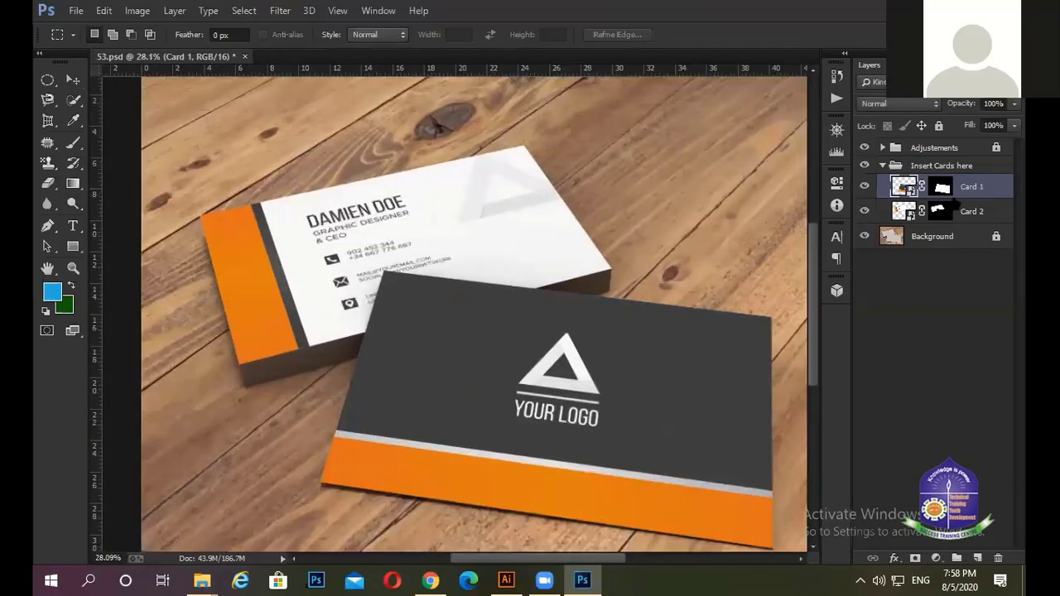
{"action": "double_click", "coordinate": [912, 190]}
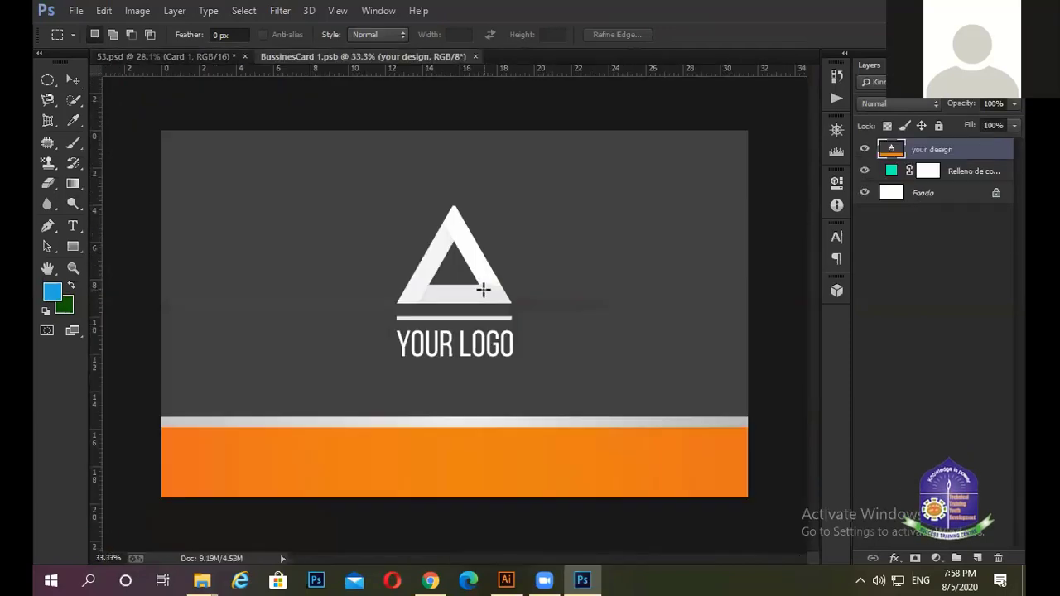
Minimize the mockup folder window and bring up Photoshop's Place dialog.
{"action": "key", "text": "alt+Tab"}
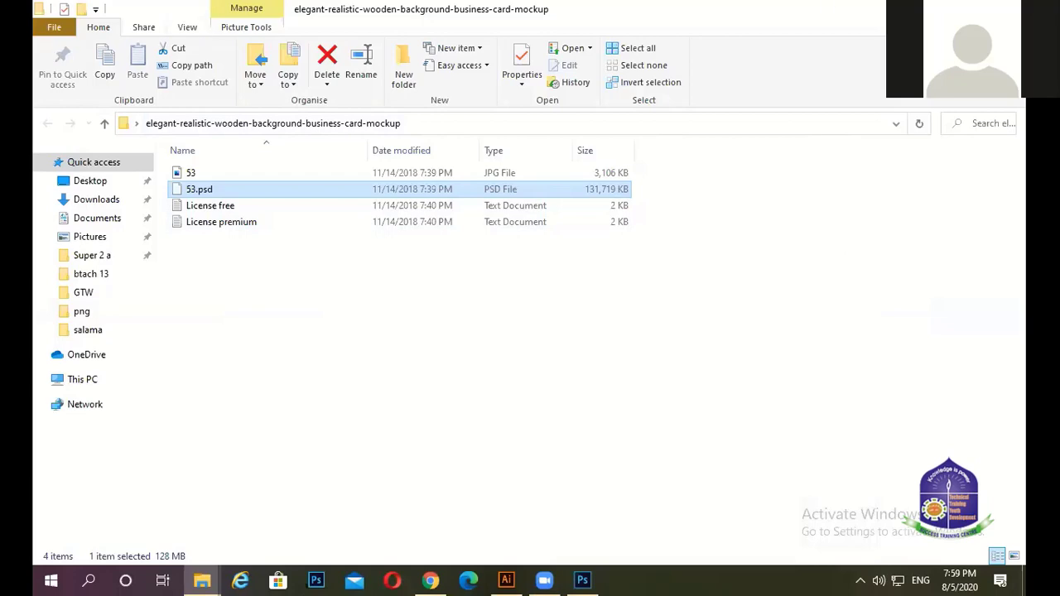
{"action": "key", "text": "super+d"}
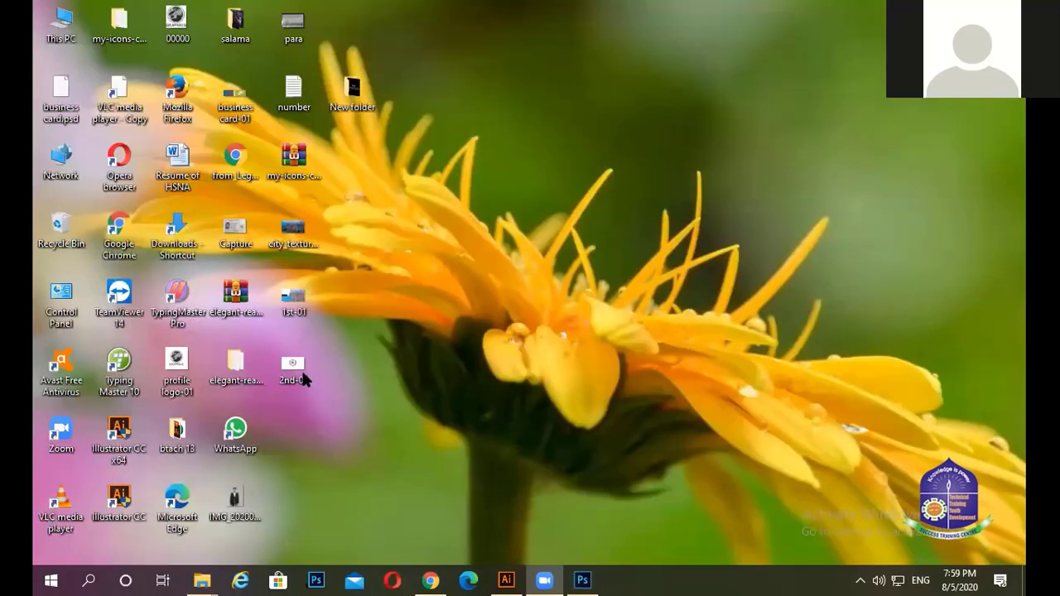
{"action": "key", "text": "alt+Tab"}
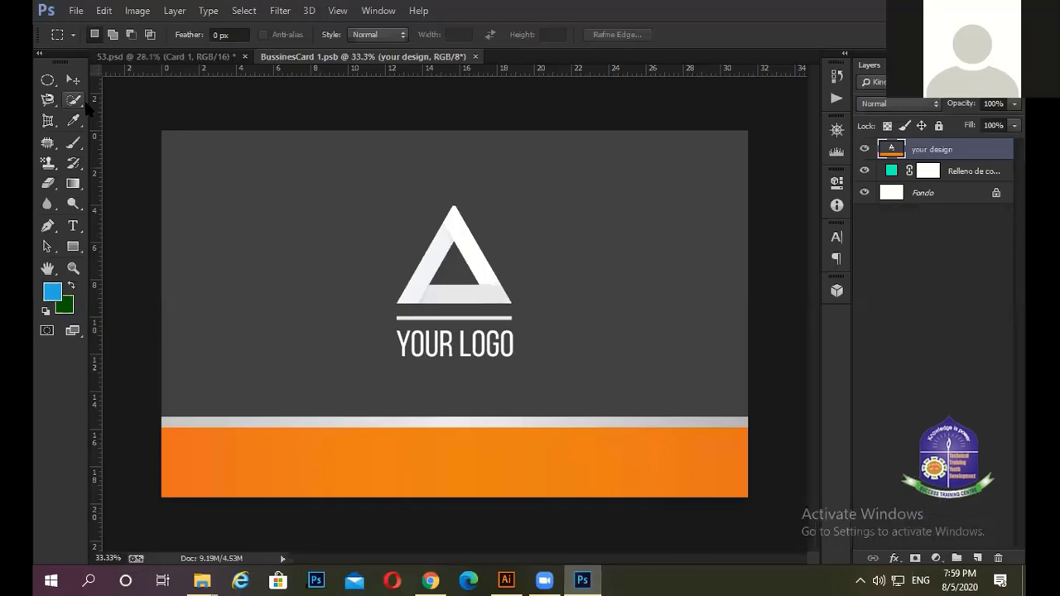
{"action": "left_click", "coordinate": [76, 9]}
{"action": "left_click", "coordinate": [93, 263]}
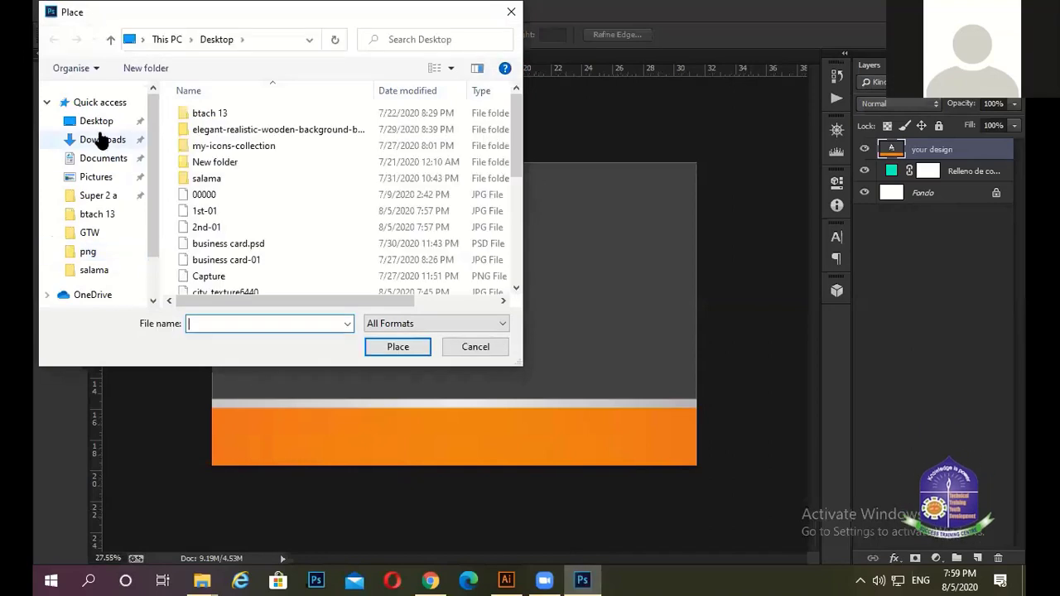
Place the 2nd-01 logo JPEG and scale it to fill the whole front card.
{"action": "left_click", "coordinate": [230, 227]}
{"action": "left_click", "coordinate": [396, 348]}
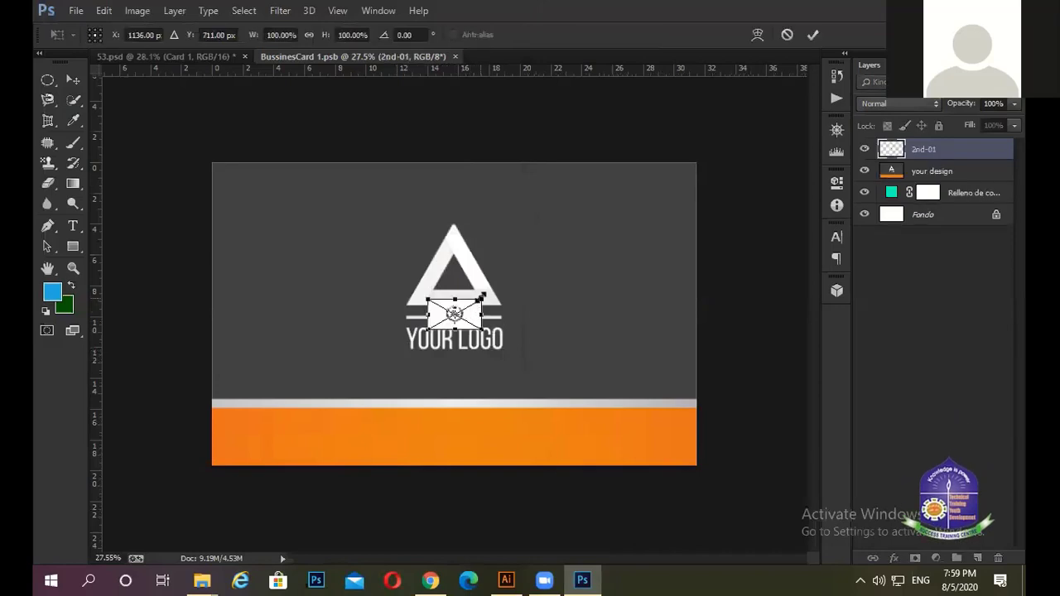
{"action": "left_click_drag", "start_coordinate": [545, 254], "coordinate": [675, 171]}
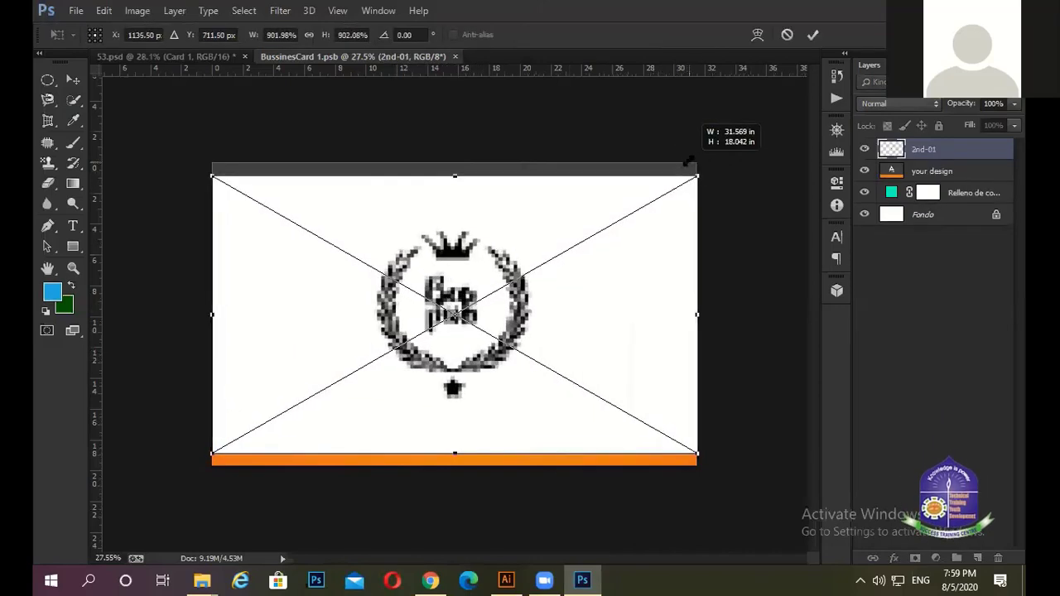
{"action": "left_click_drag", "start_coordinate": [427, 329], "coordinate": [211, 466]}
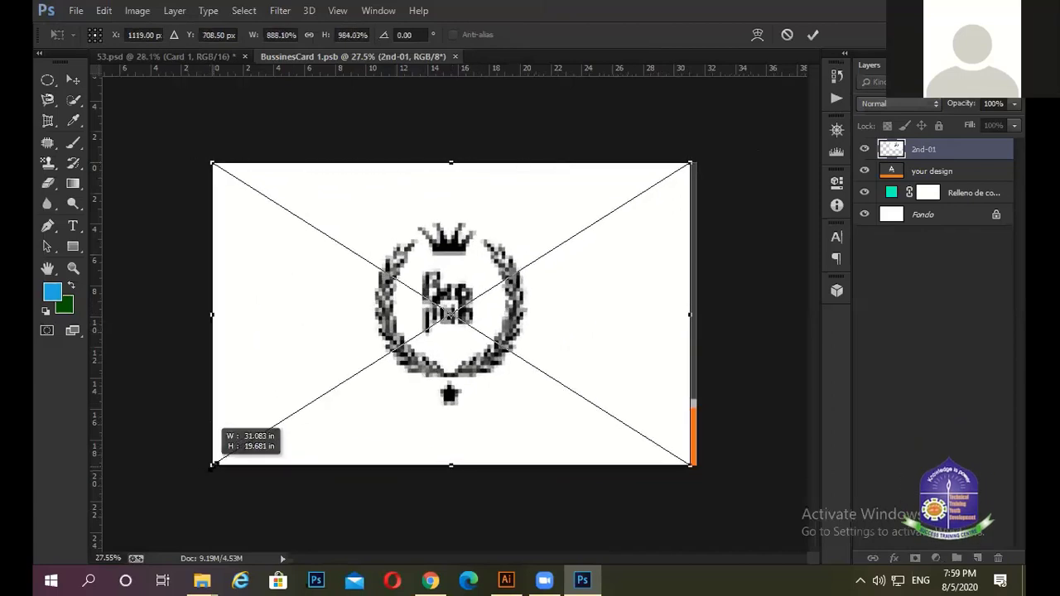
{"action": "left_click_drag", "start_coordinate": [690, 315], "coordinate": [697, 314]}
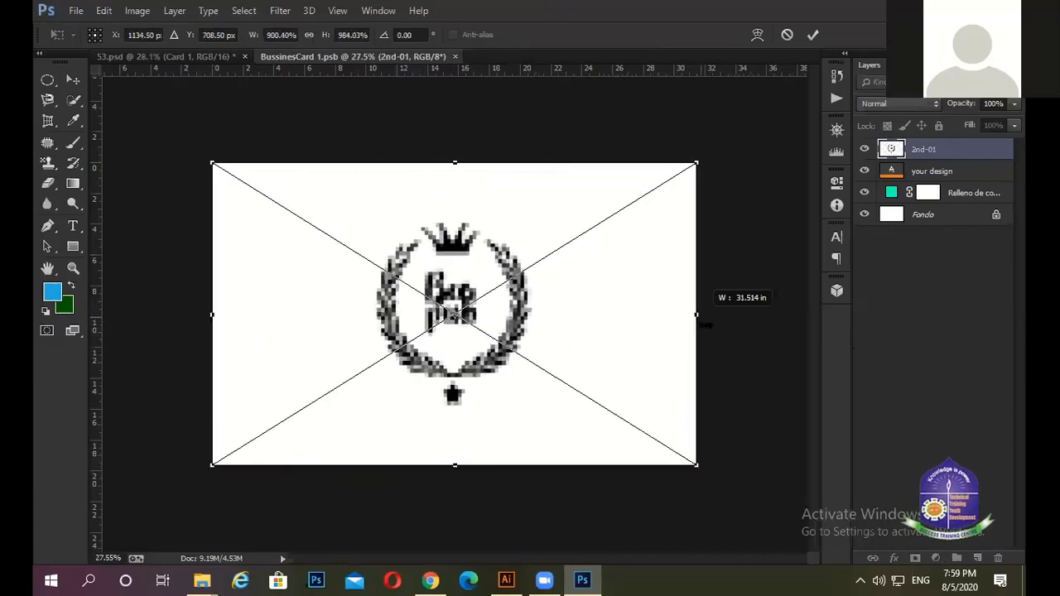
{"action": "left_click", "coordinate": [813, 35]}
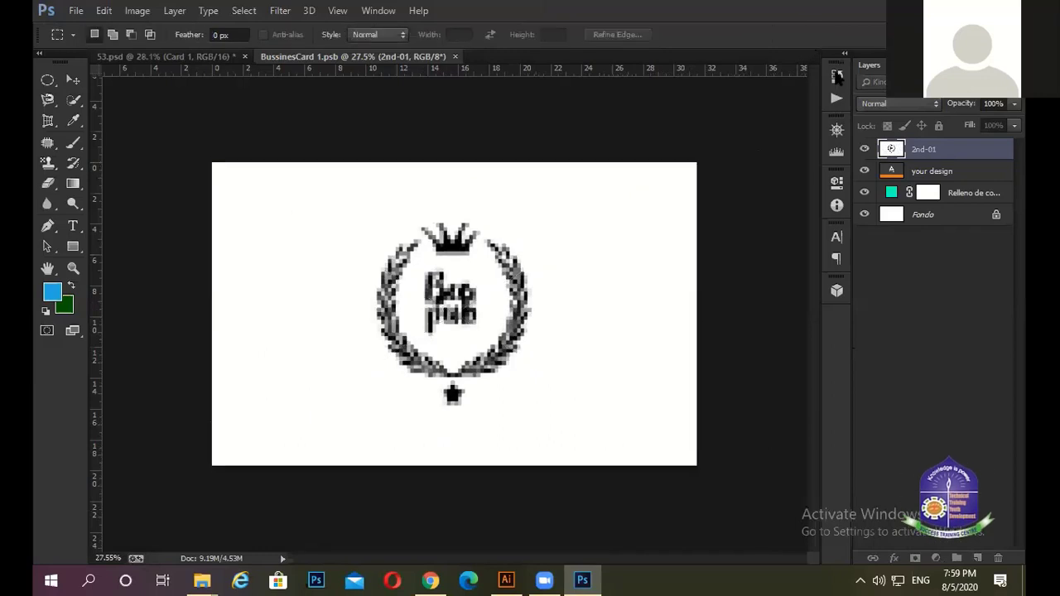
Close BussinesCard 1.psb and save it so Card 1 shows the logo.
{"action": "left_click", "coordinate": [428, 56]}
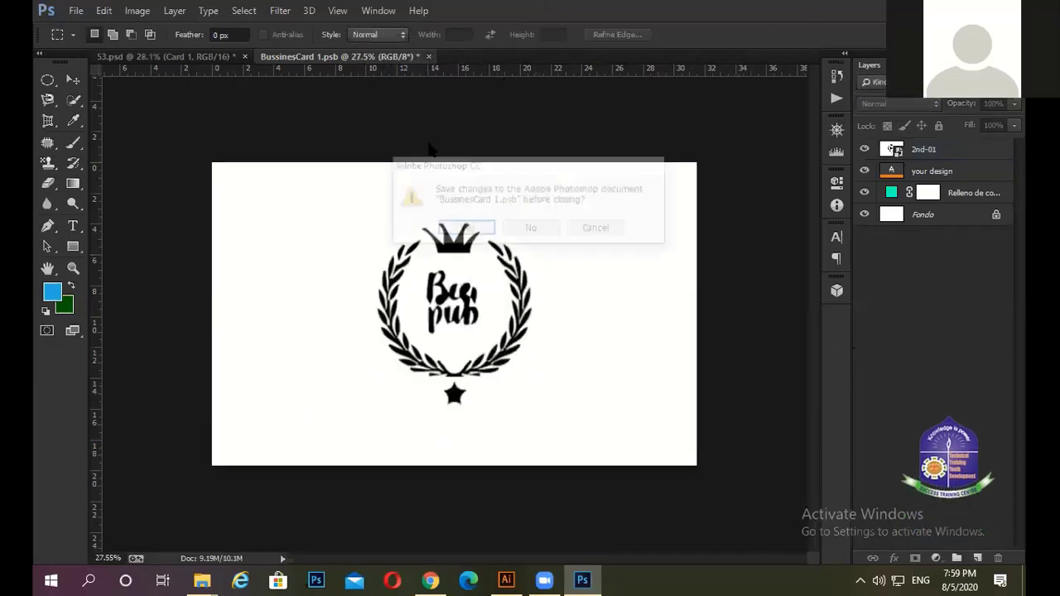
{"action": "left_click", "coordinate": [465, 226]}
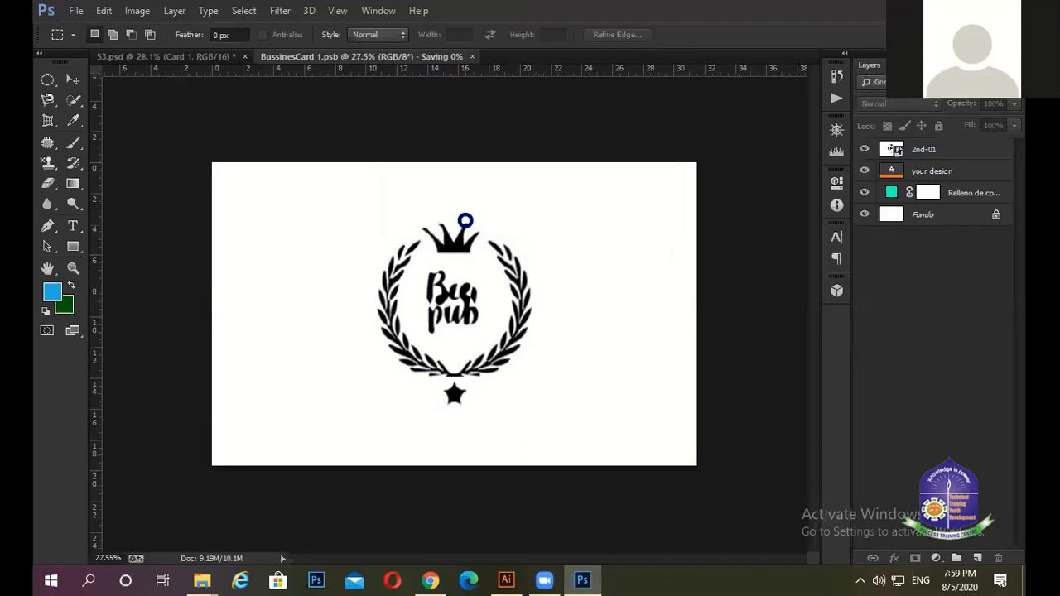
{"action": "scroll", "coordinate": [519, 304], "scroll_direction": "up", "scroll_amount": 2}
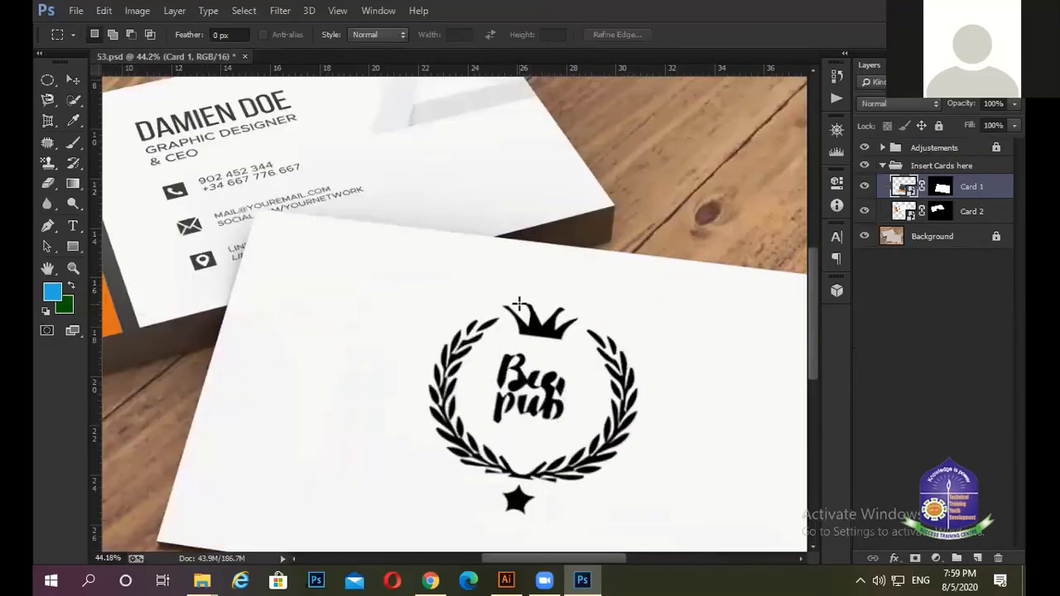
{"action": "scroll", "coordinate": [520, 305], "scroll_direction": "down", "scroll_amount": 2}
Open the Card 2 smart object for editing as BussinesCard 2.psb.
{"action": "scroll", "coordinate": [580, 407], "scroll_direction": "up", "scroll_amount": 3}
{"action": "scroll", "coordinate": [577, 400], "scroll_direction": "down", "scroll_amount": 2}
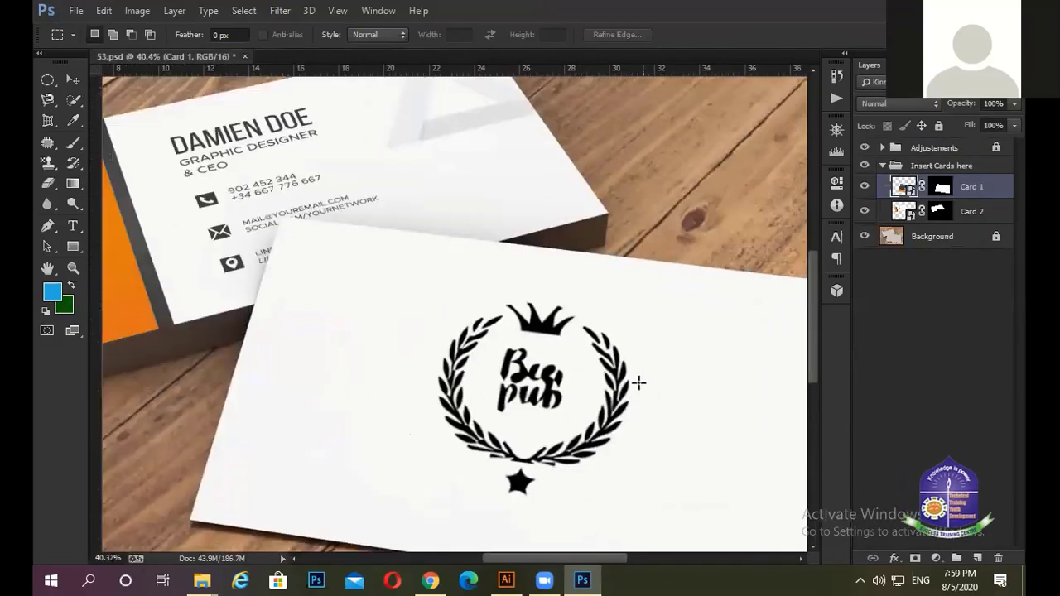
{"action": "scroll", "coordinate": [639, 383], "scroll_direction": "down", "scroll_amount": 1}
{"action": "double_click", "coordinate": [904, 212]}
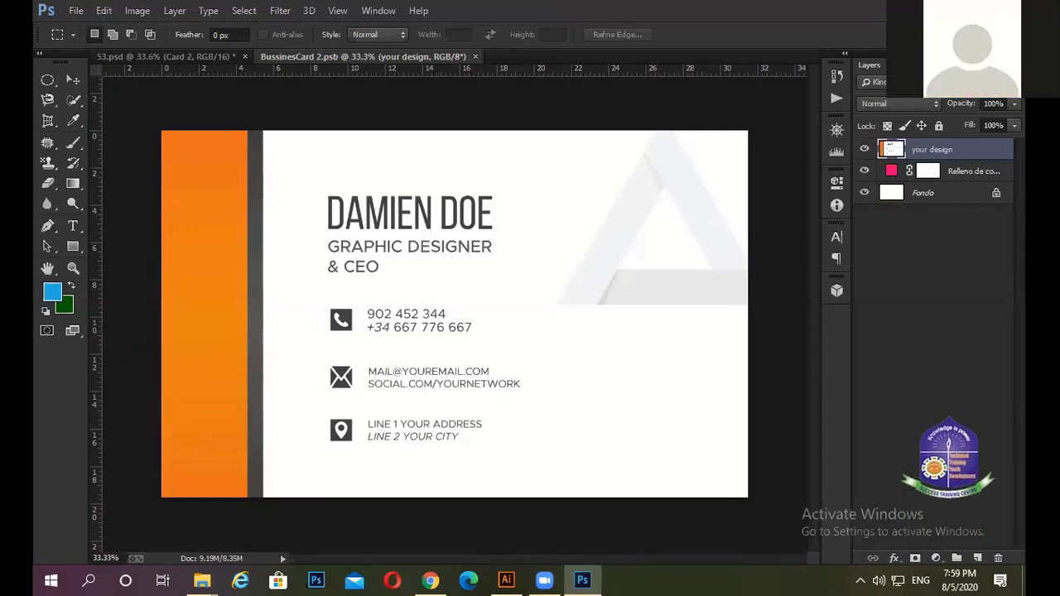
Place the 1st-01 city-photo JPEG into BussinesCard 2.psb.
{"action": "left_click", "coordinate": [74, 10]}
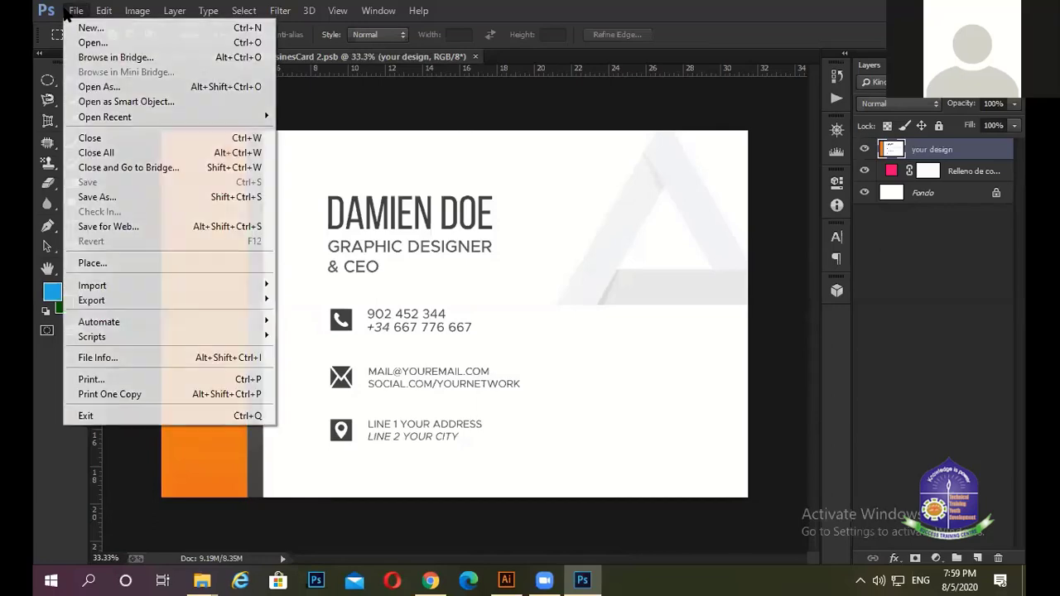
{"action": "left_click", "coordinate": [104, 262]}
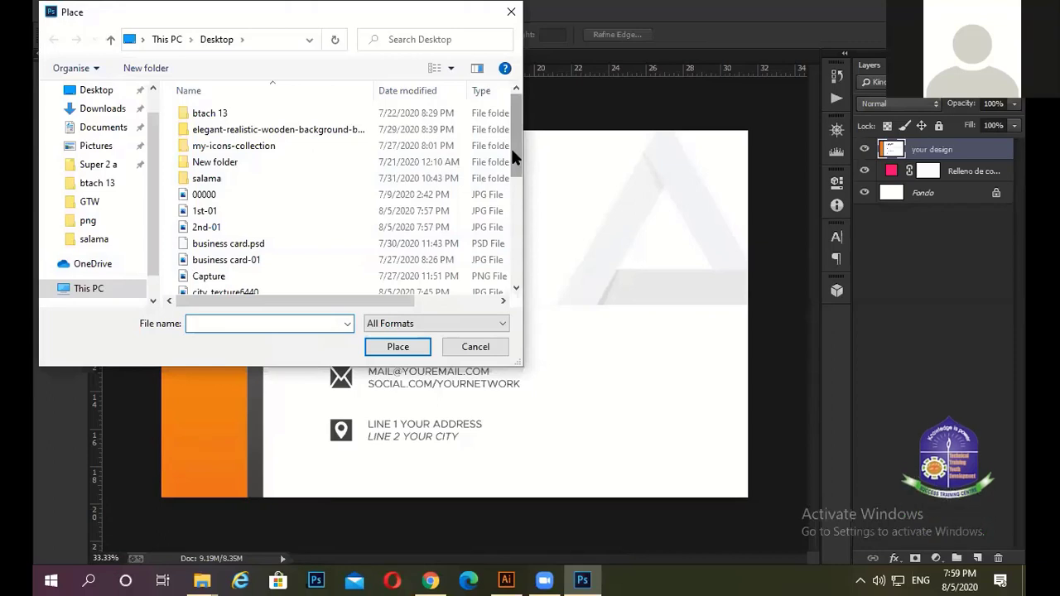
{"action": "left_click_drag", "start_coordinate": [512, 155], "coordinate": [515, 176]}
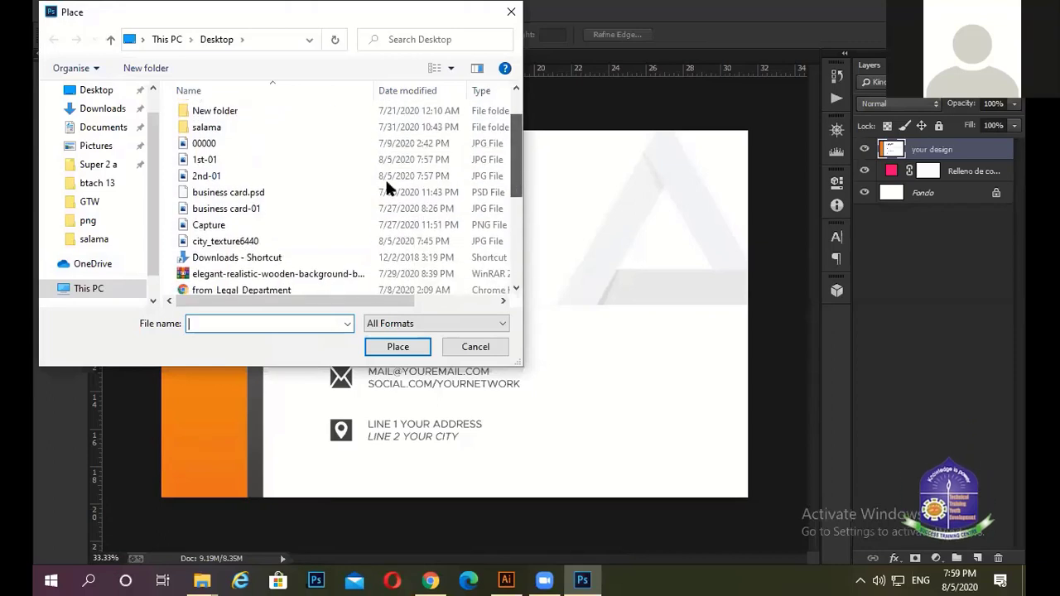
{"action": "left_click", "coordinate": [203, 174]}
{"action": "left_click", "coordinate": [202, 160]}
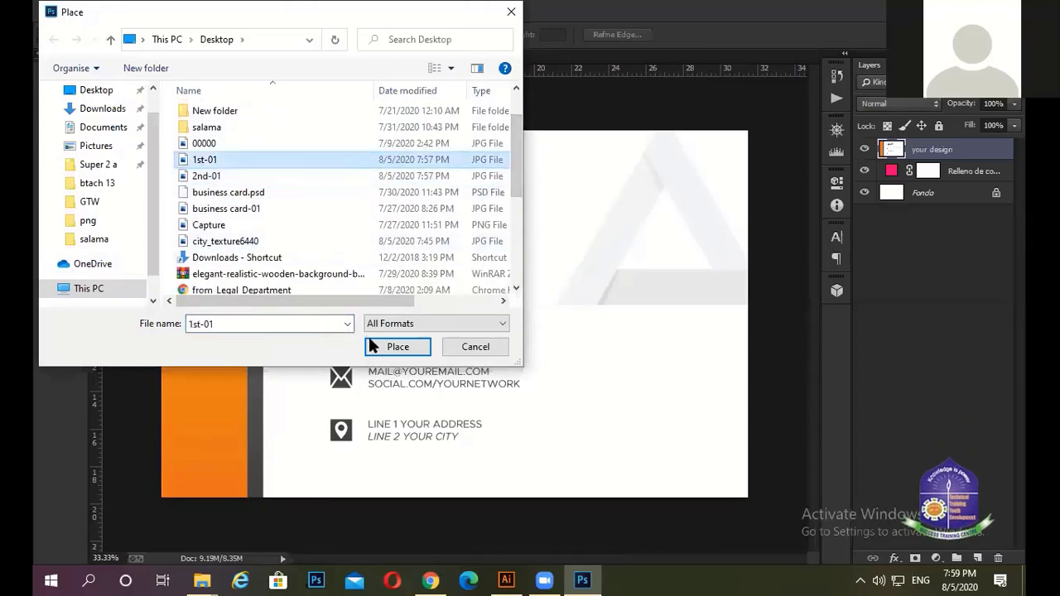
{"action": "left_click", "coordinate": [403, 346]}
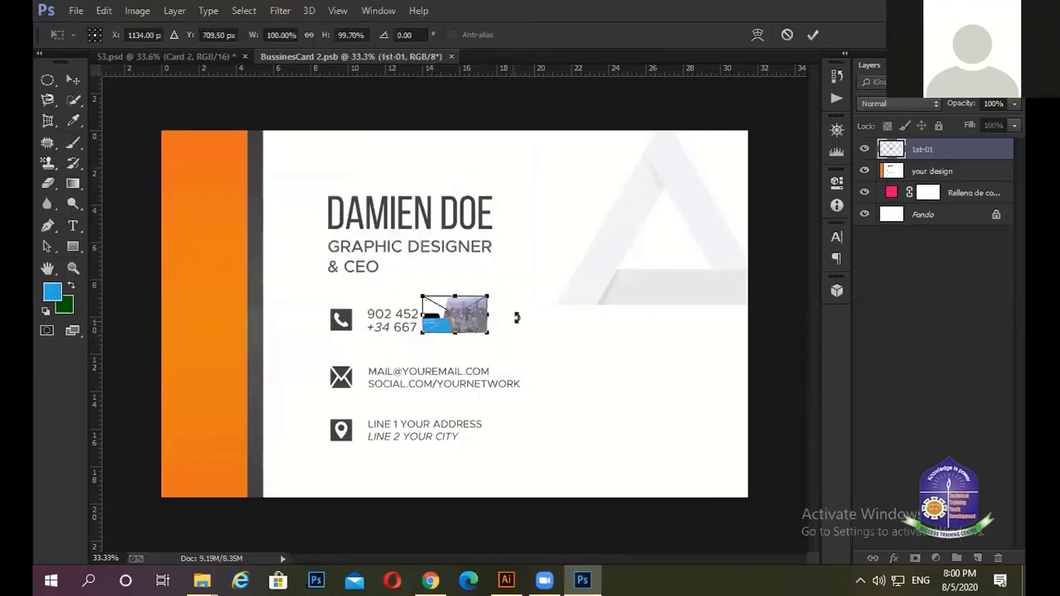
Stretch the placed city photo's corners until it covers the whole card.
{"action": "left_click_drag", "start_coordinate": [489, 296], "coordinate": [724, 157]}
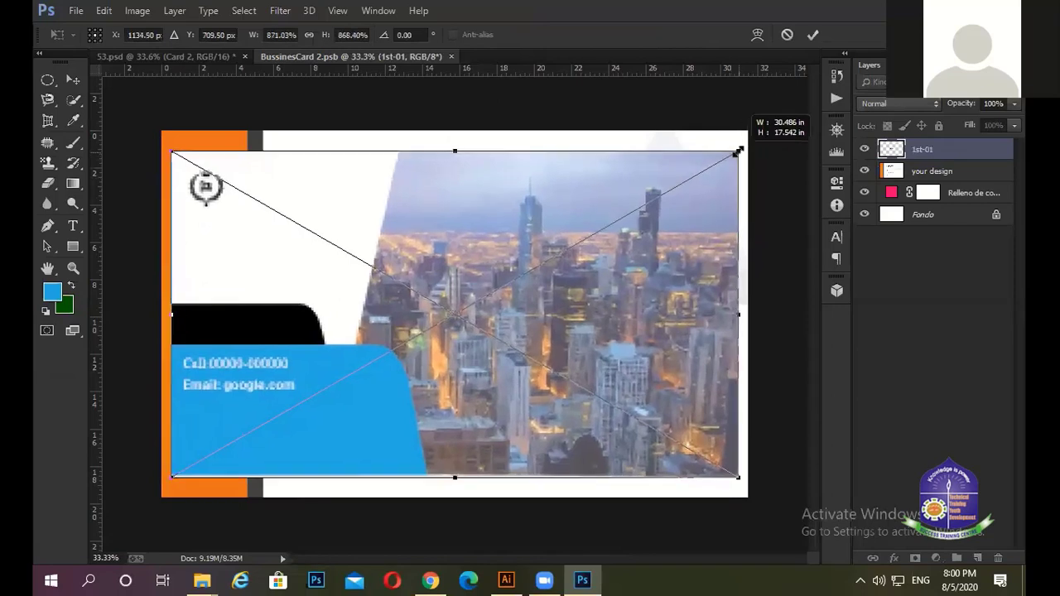
{"action": "left_click_drag", "start_coordinate": [723, 157], "coordinate": [739, 150]}
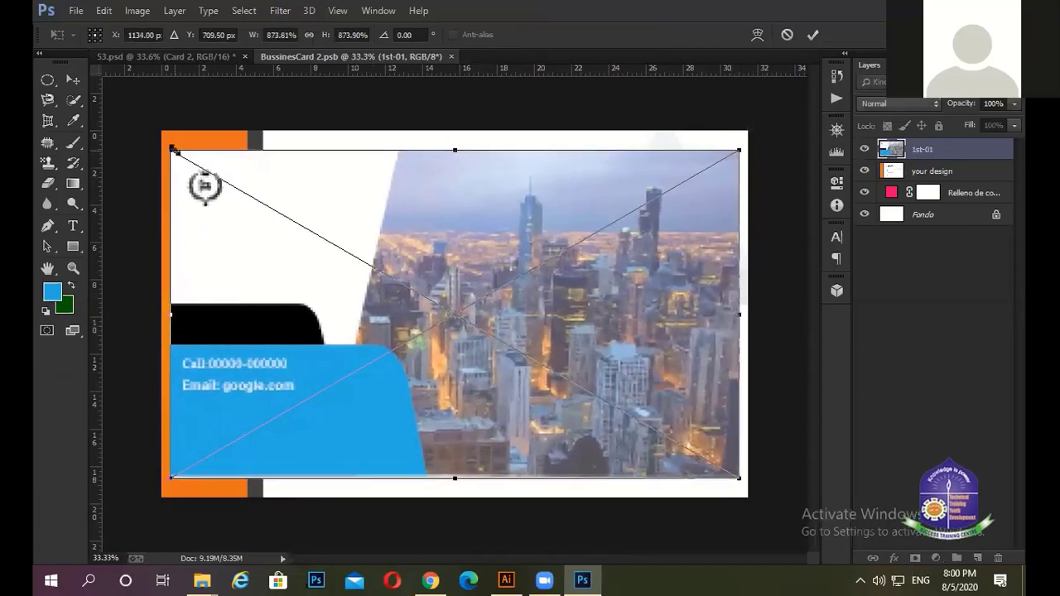
{"action": "left_click_drag", "start_coordinate": [172, 150], "coordinate": [164, 130]}
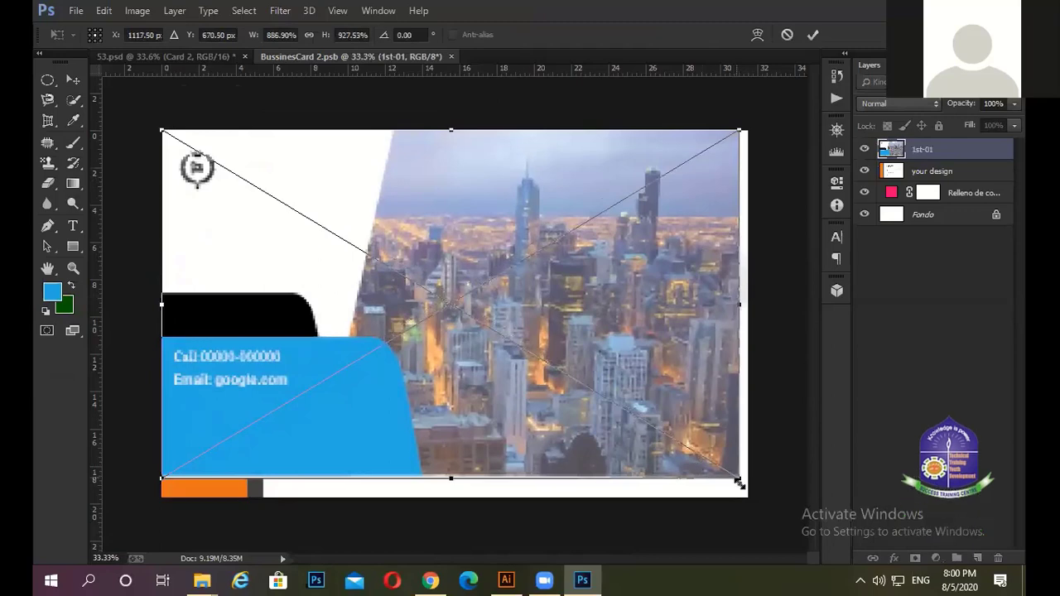
{"action": "left_click_drag", "start_coordinate": [732, 477], "coordinate": [748, 497]}
Commit the city photo's size, then close BussinesCard 2.psb saving its changes.
{"action": "left_click", "coordinate": [813, 35]}
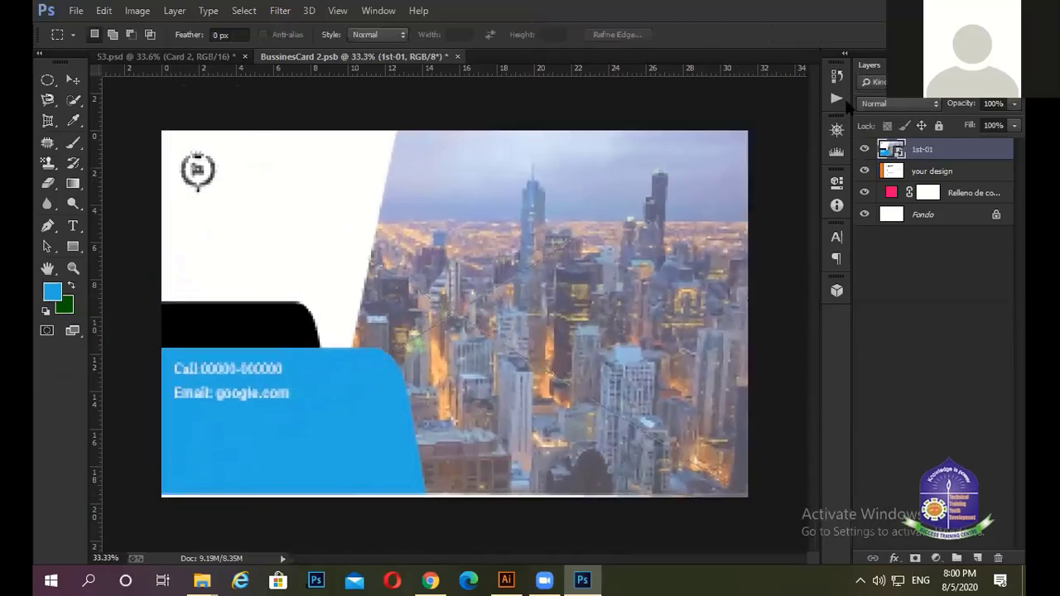
{"action": "scroll", "coordinate": [242, 395], "scroll_direction": "up", "scroll_amount": 5}
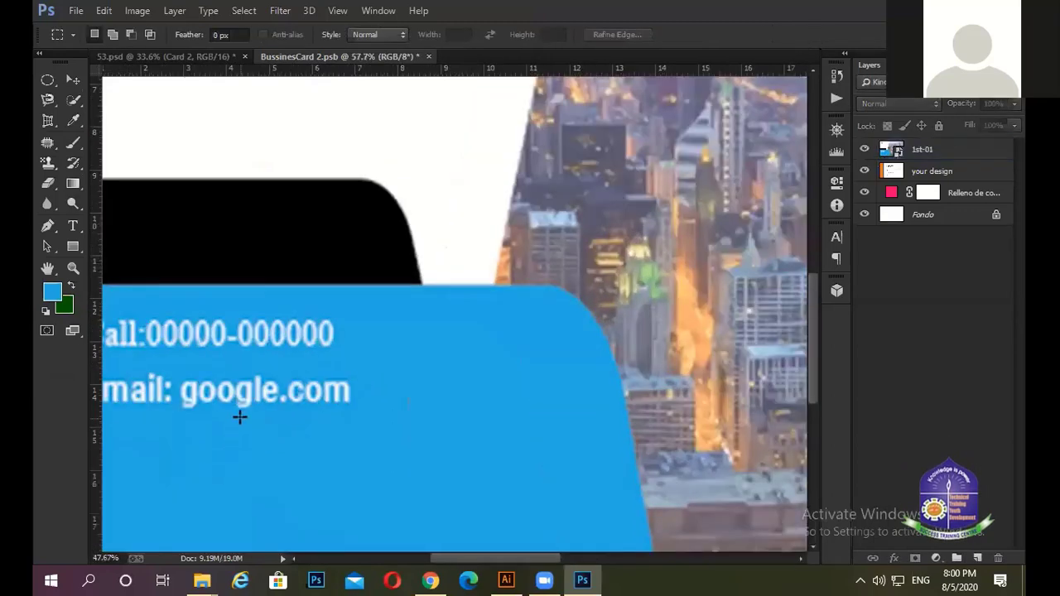
{"action": "scroll", "coordinate": [240, 417], "scroll_direction": "down", "scroll_amount": 3}
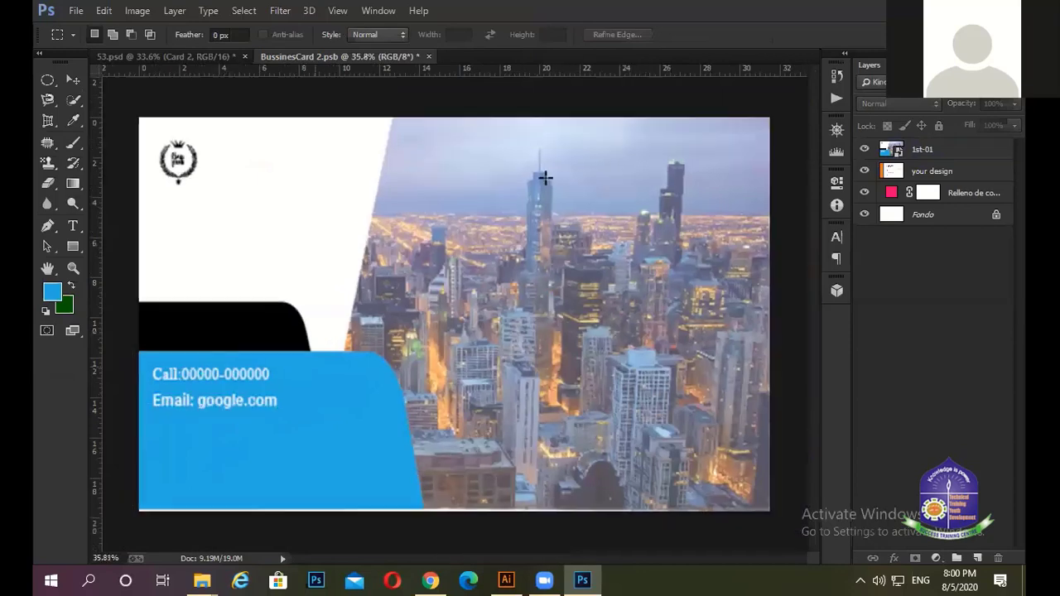
{"action": "left_click", "coordinate": [428, 55]}
{"action": "left_click", "coordinate": [457, 226]}
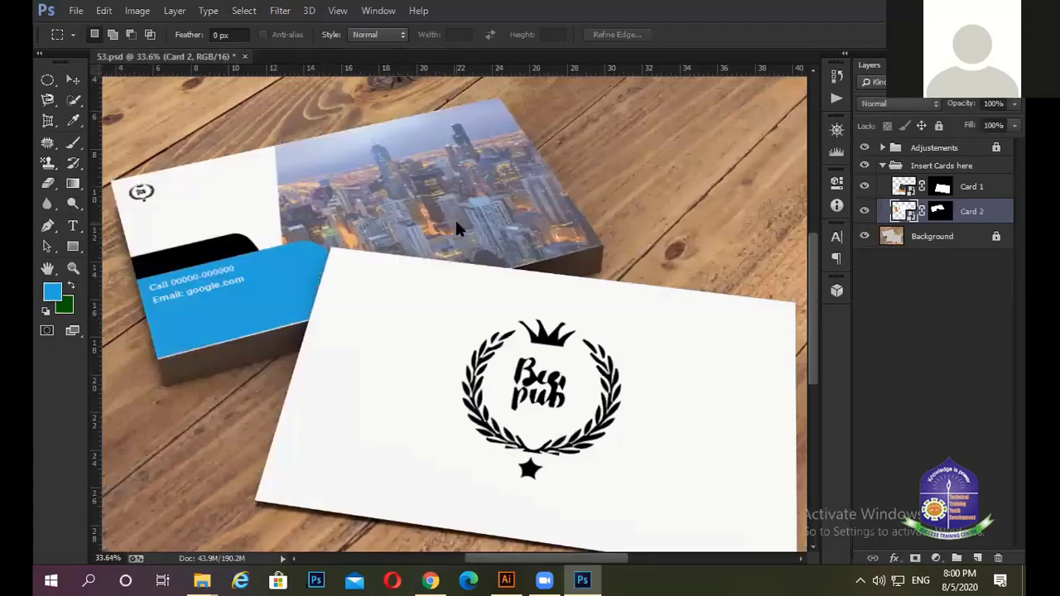
Zoom around the 53.psd mockup to check both filled cards.
{"action": "scroll", "coordinate": [188, 282], "scroll_direction": "up", "scroll_amount": 1}
{"action": "scroll", "coordinate": [189, 280], "scroll_direction": "up", "scroll_amount": 3}
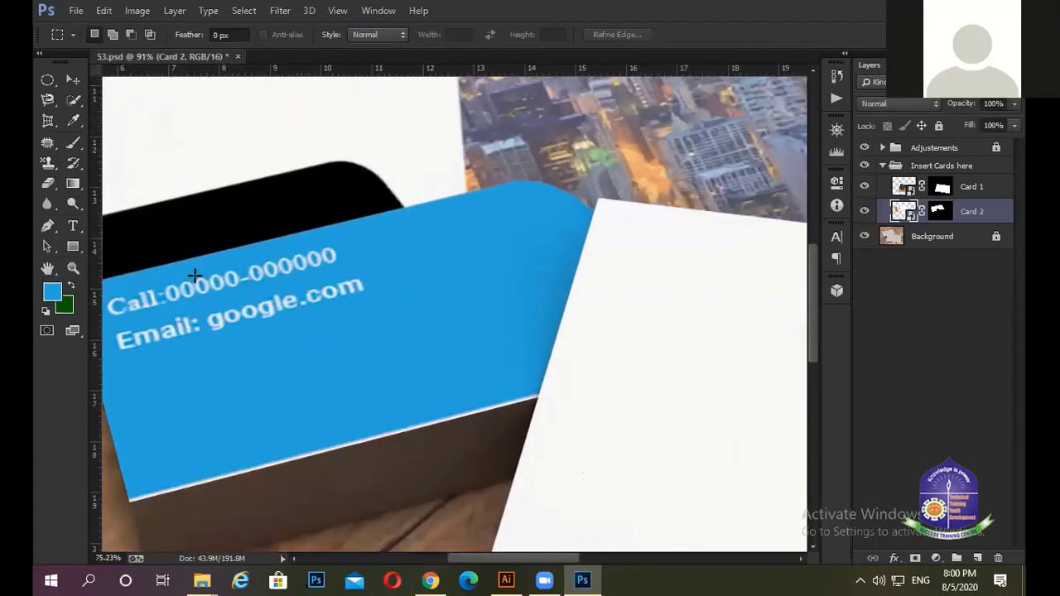
{"action": "scroll", "coordinate": [195, 274], "scroll_direction": "down", "scroll_amount": 2}
{"action": "scroll", "coordinate": [195, 275], "scroll_direction": "down", "scroll_amount": 2}
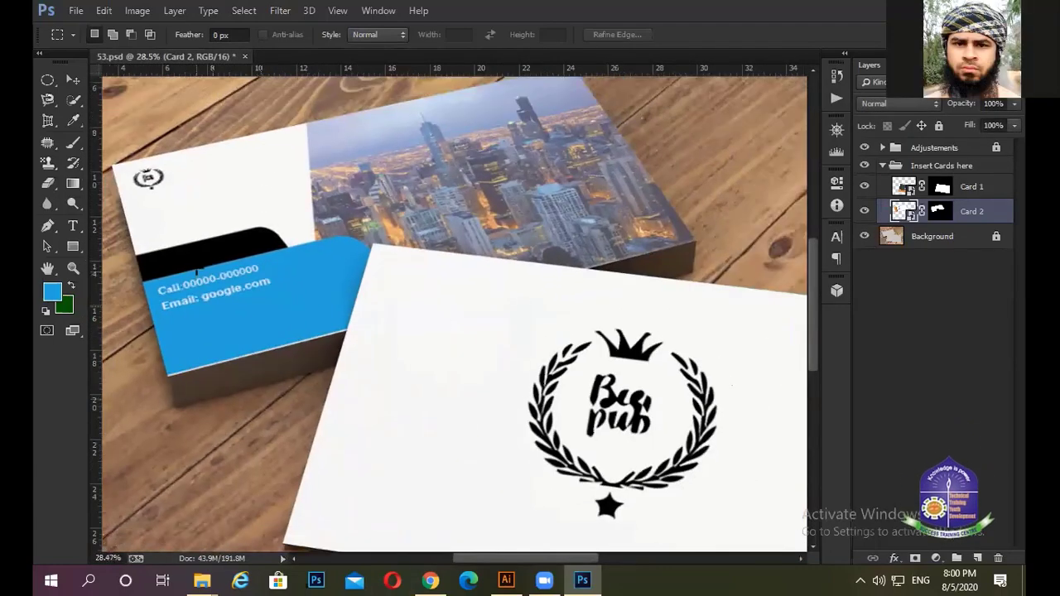
{"action": "scroll", "coordinate": [194, 275], "scroll_direction": "down", "scroll_amount": 3}
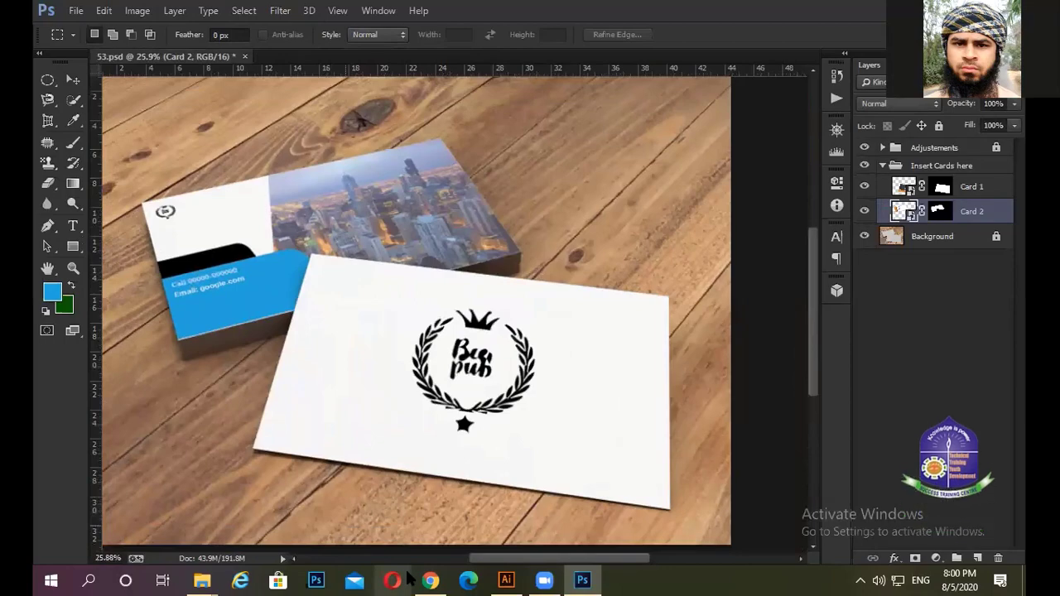
{"action": "left_click", "coordinate": [75, 10]}
Save the mockup to the Desktop as JPEG 'businesd1' at maximum quality.
{"action": "left_click", "coordinate": [115, 202]}
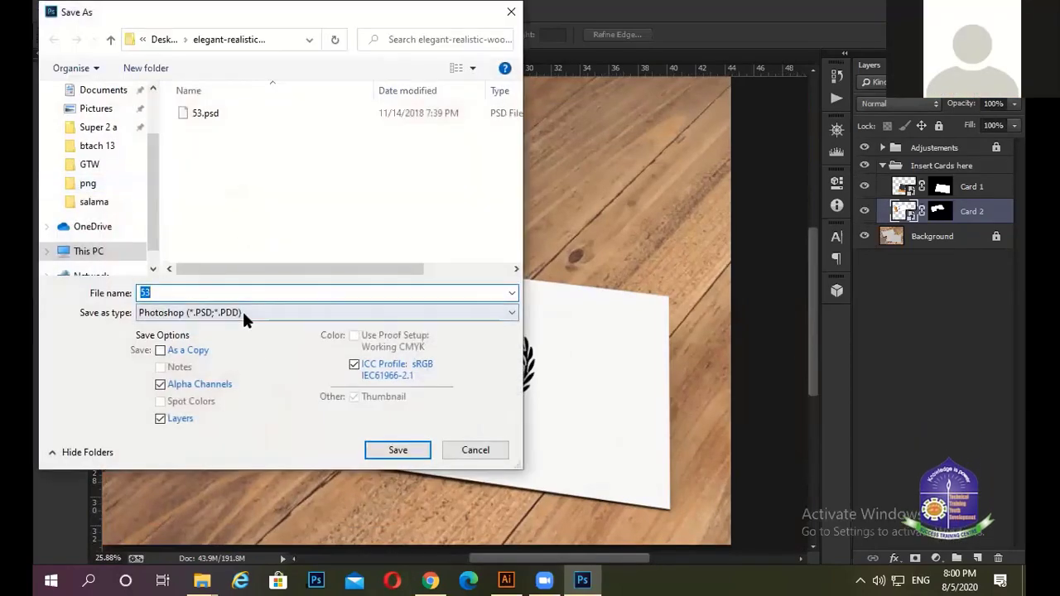
{"action": "left_click", "coordinate": [243, 314]}
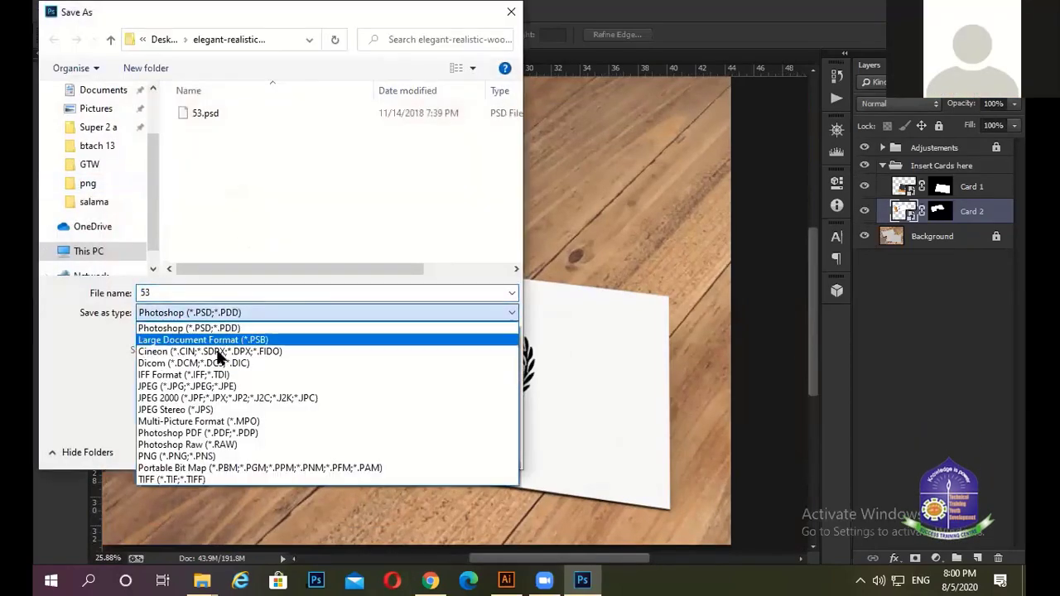
{"action": "left_click", "coordinate": [186, 386]}
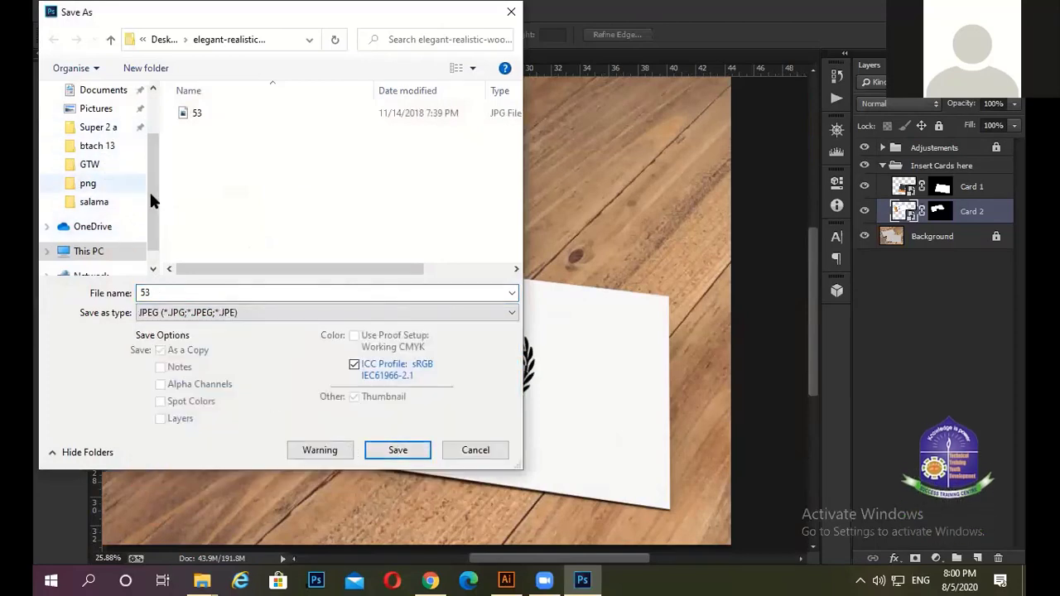
{"action": "left_click_drag", "start_coordinate": [151, 189], "coordinate": [149, 99]}
{"action": "left_click", "coordinate": [93, 121]}
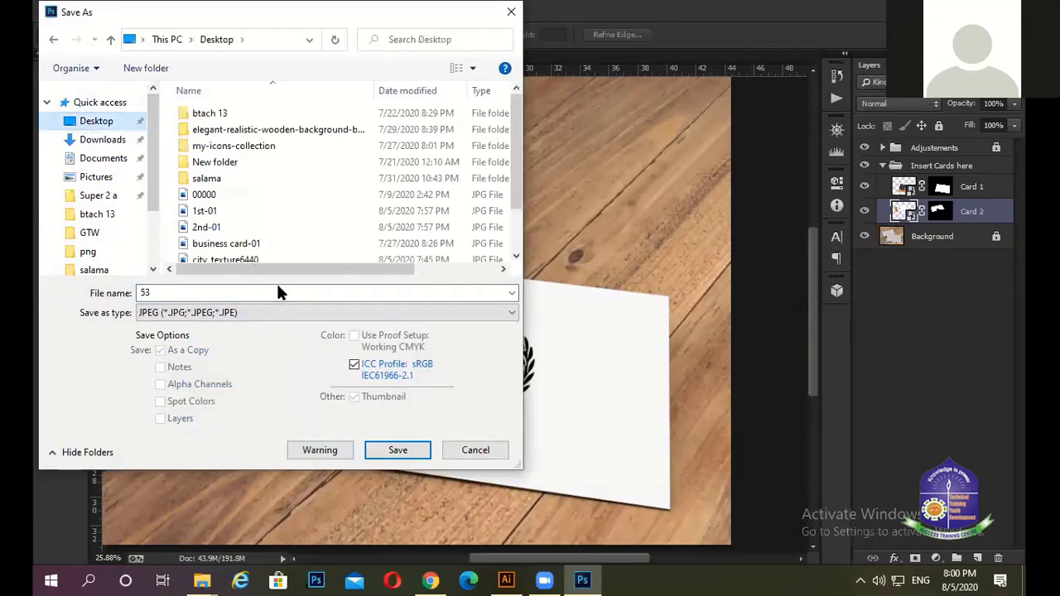
{"action": "double_click", "coordinate": [145, 294]}
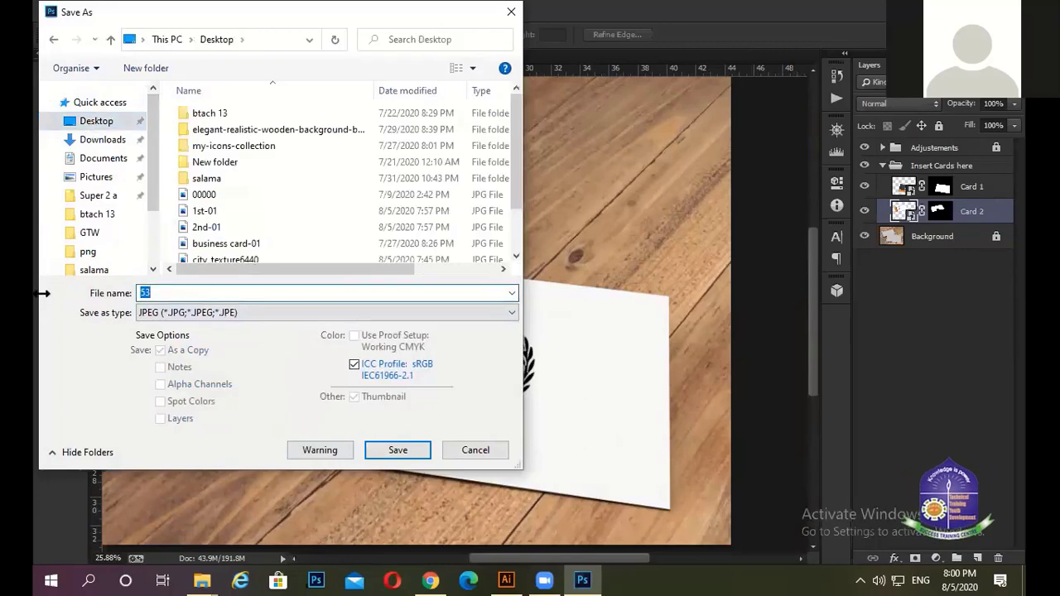
{"action": "type", "text": "busines"}
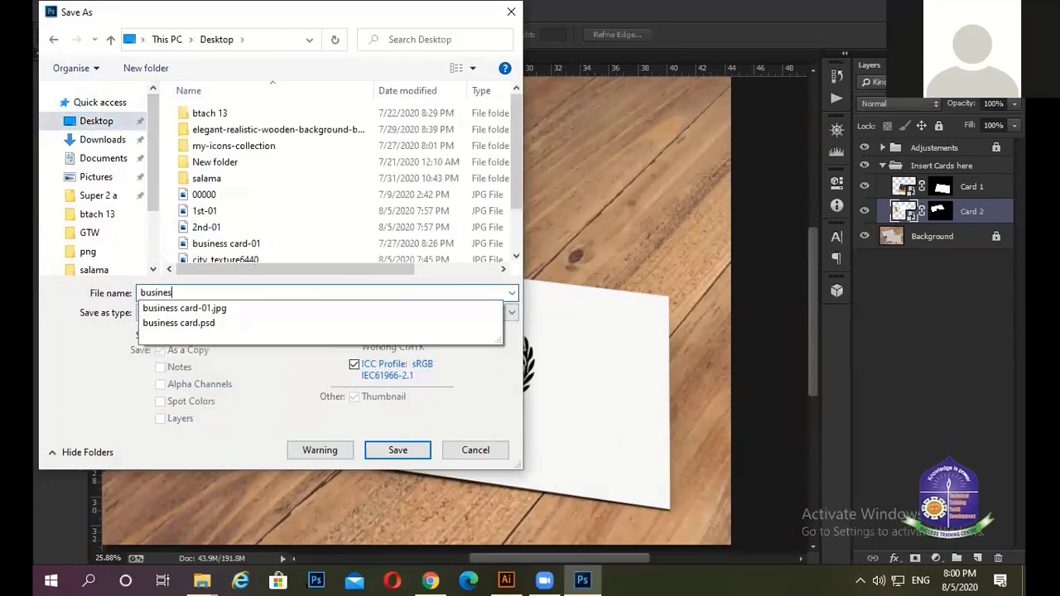
{"action": "type", "text": "s card j"}
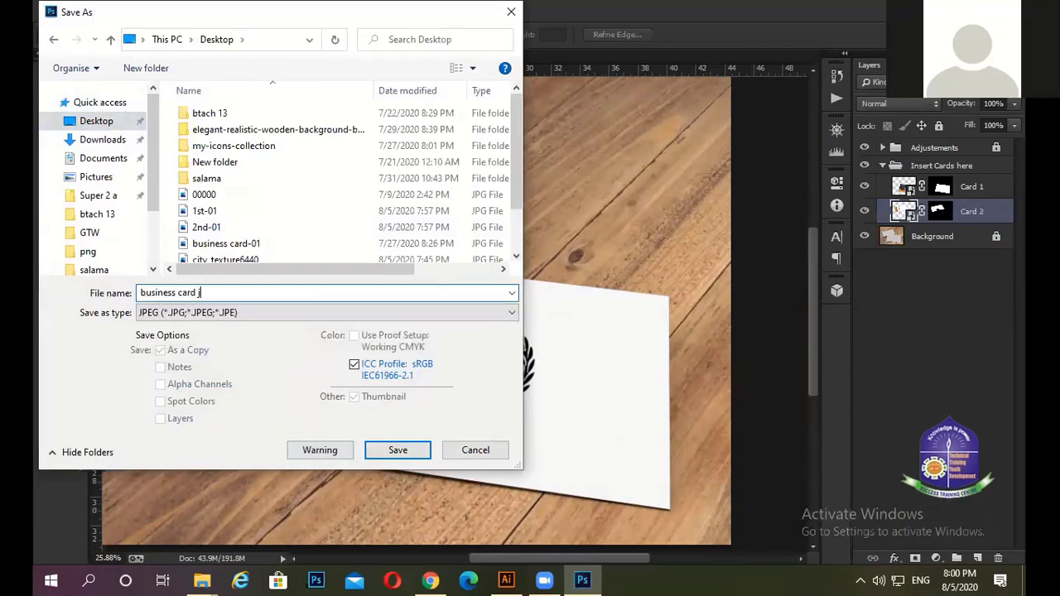
{"action": "type", "text": "1"}
{"action": "key", "text": "Return"}
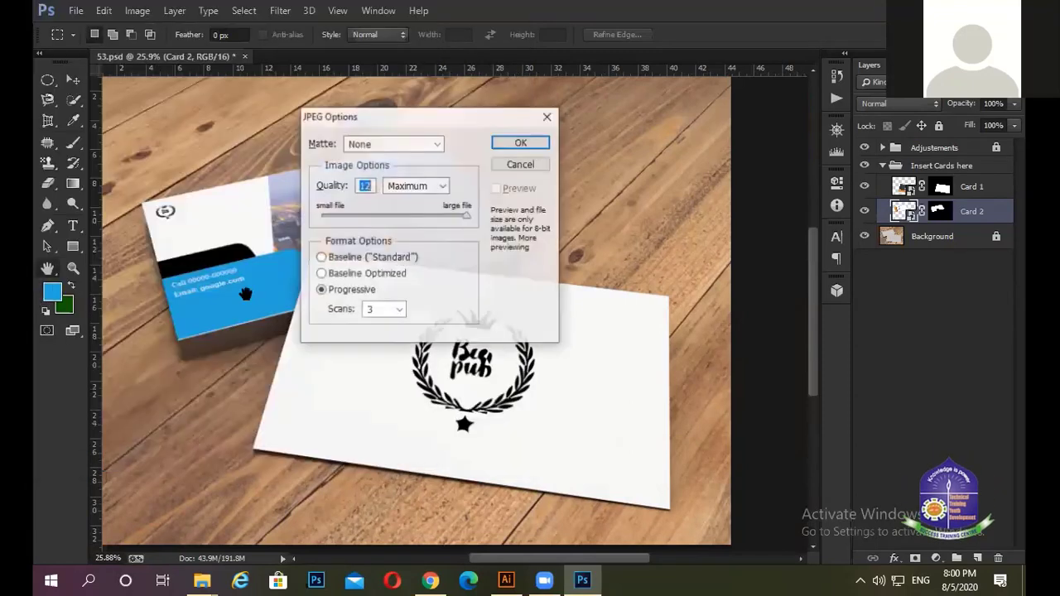
{"action": "left_click", "coordinate": [521, 144]}
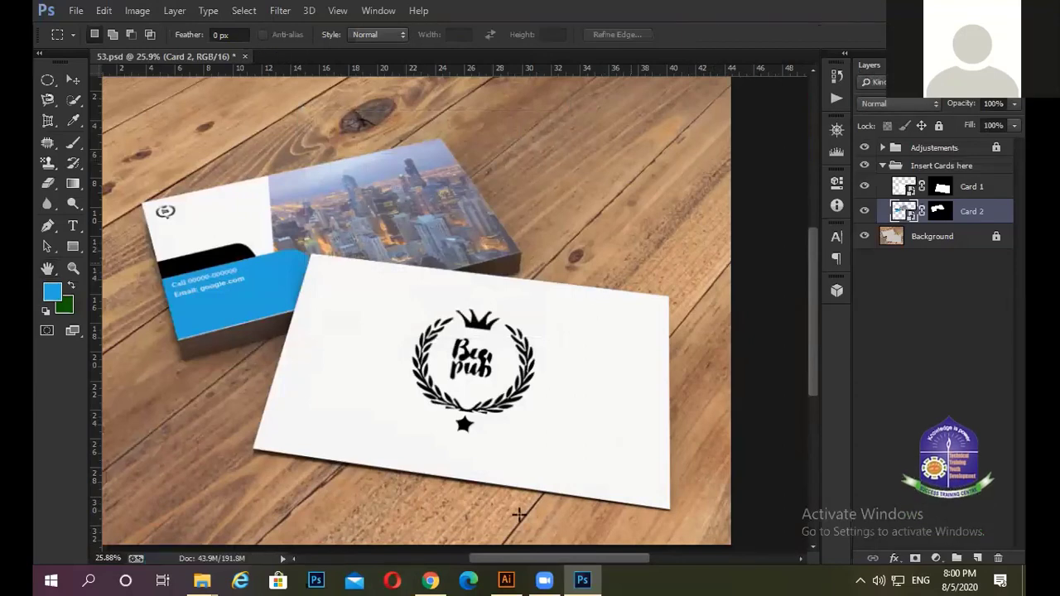
Bring Chrome forward, close the Roboto font tab and maximize the window.
{"action": "left_click", "coordinate": [437, 581]}
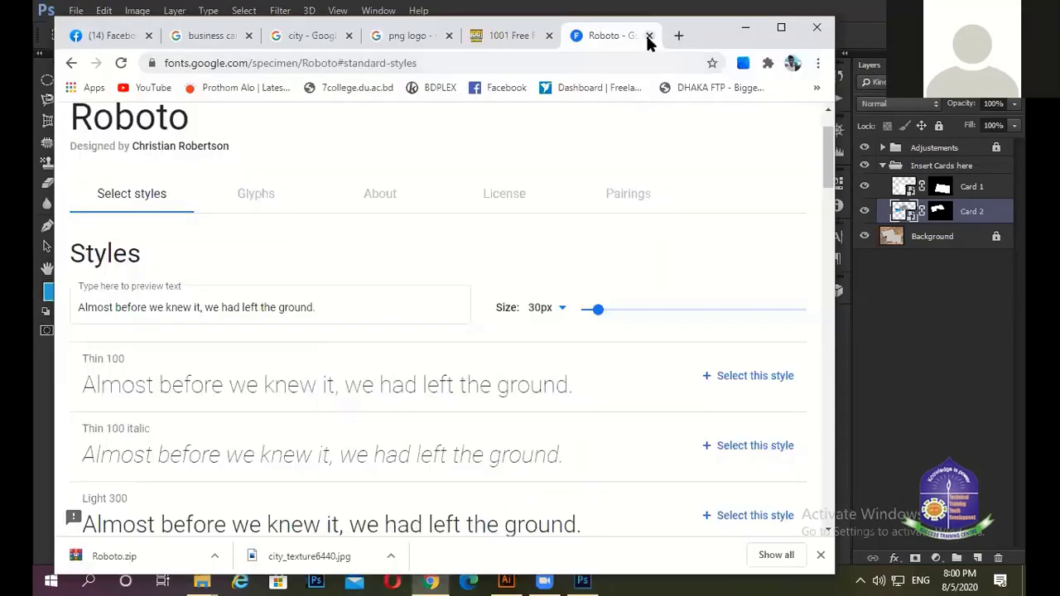
{"action": "left_click", "coordinate": [650, 36]}
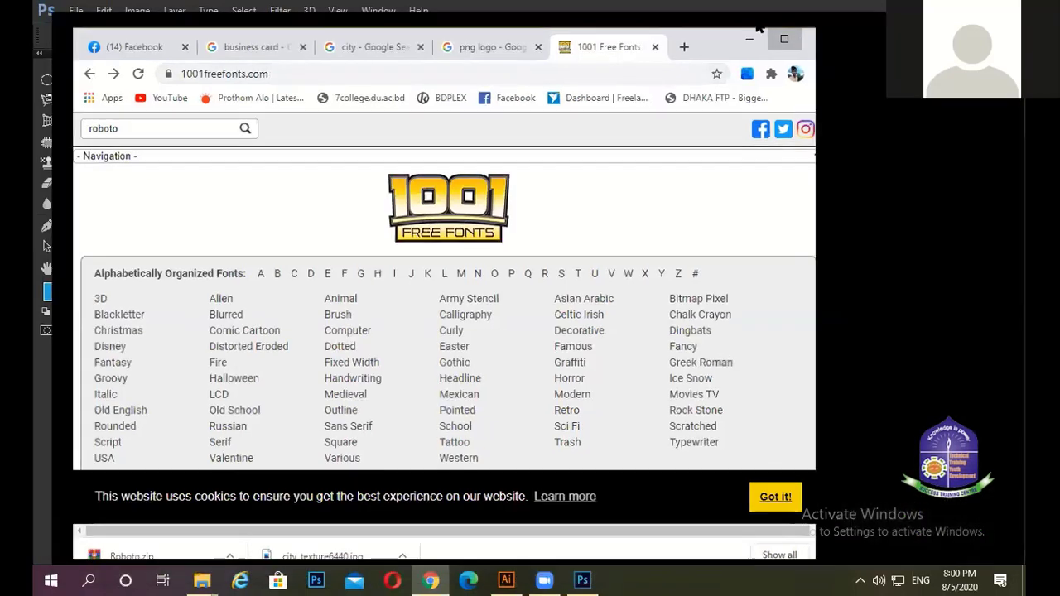
{"action": "left_click", "coordinate": [781, 27]}
Browse the city, business card and Facebook tabs, then return to Photoshop.
{"action": "left_click", "coordinate": [431, 13]}
{"action": "left_click", "coordinate": [274, 13]}
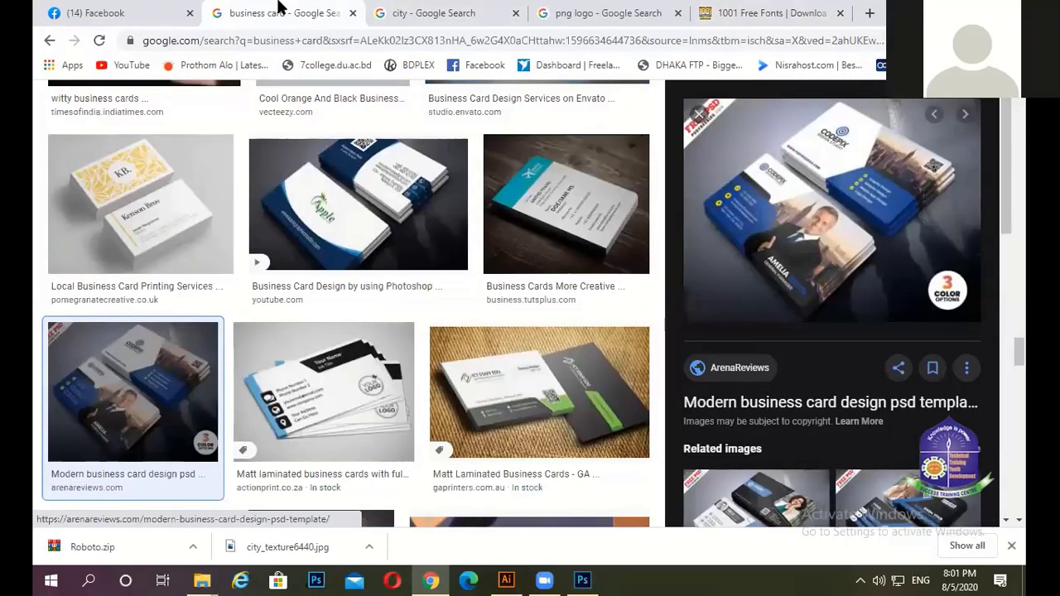
{"action": "scroll", "coordinate": [276, 186], "scroll_direction": "down", "scroll_amount": 5}
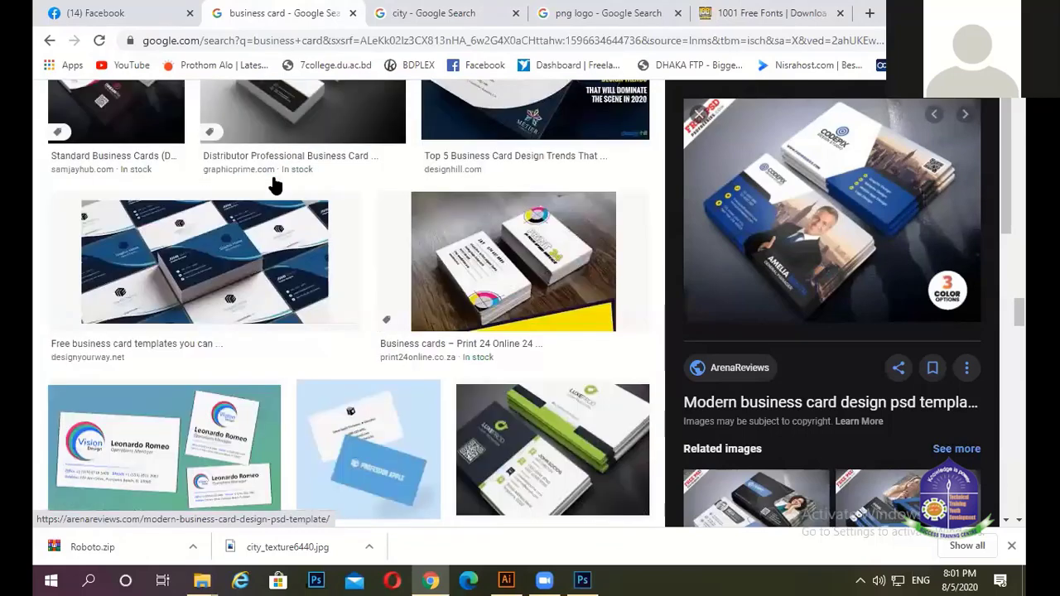
{"action": "scroll", "coordinate": [273, 182], "scroll_direction": "down", "scroll_amount": 5}
{"action": "left_click", "coordinate": [120, 10]}
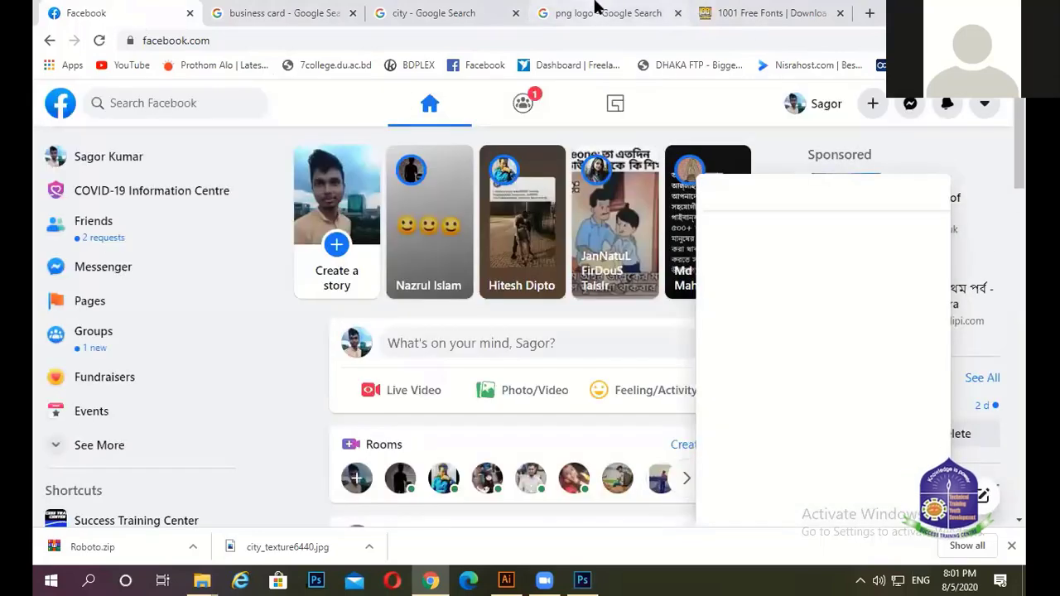
{"action": "key", "text": "alt+Tab"}
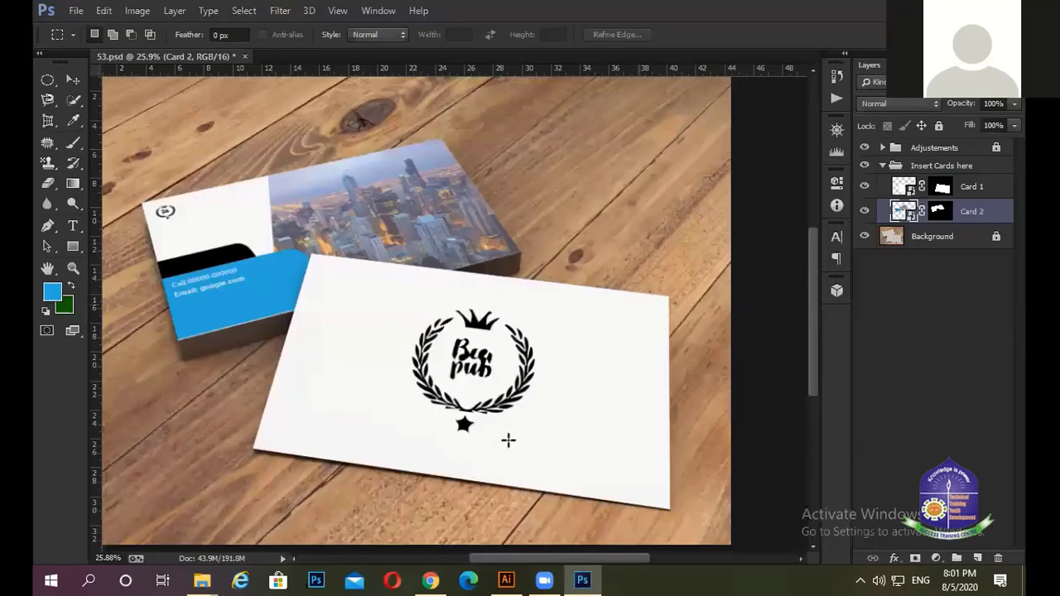
{"action": "scroll", "coordinate": [507, 440], "scroll_direction": "down", "scroll_amount": 3}
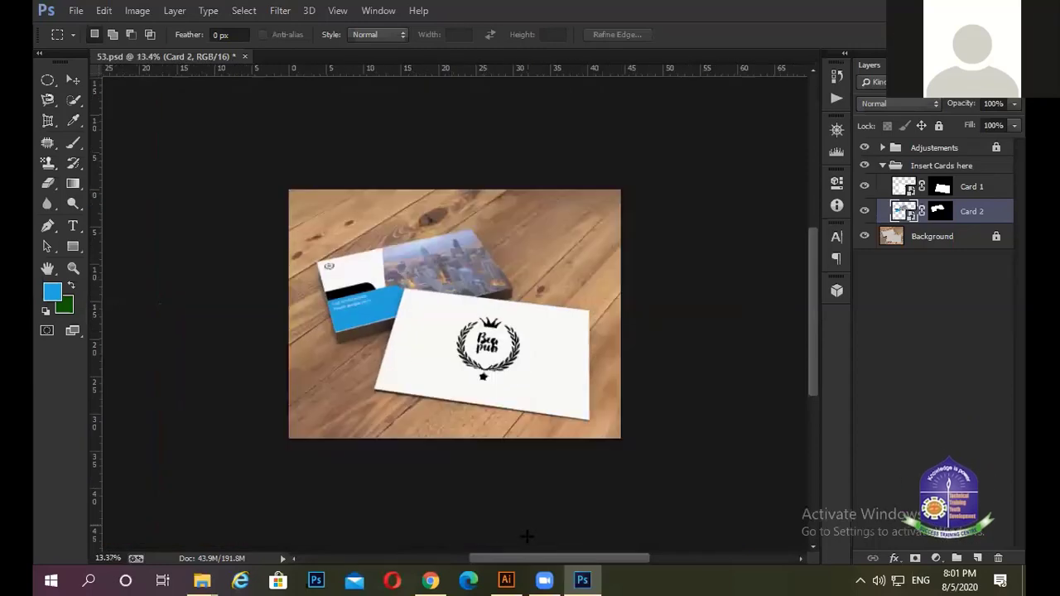
{"action": "left_click", "coordinate": [528, 539]}
{"action": "scroll", "coordinate": [522, 414], "scroll_direction": "down", "scroll_amount": 2}
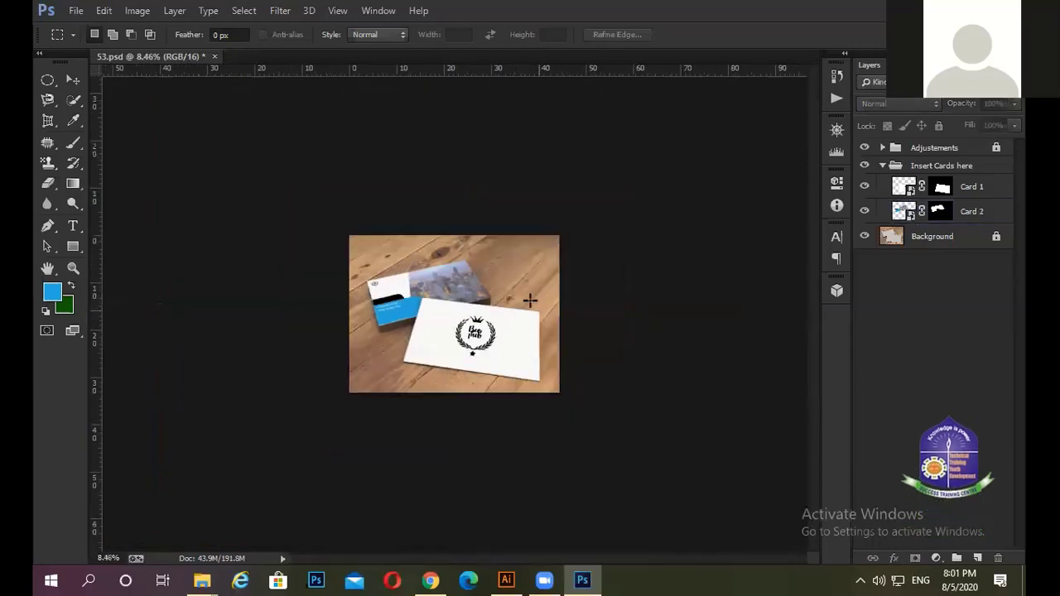
{"action": "scroll", "coordinate": [508, 288], "scroll_direction": "up", "scroll_amount": 3}
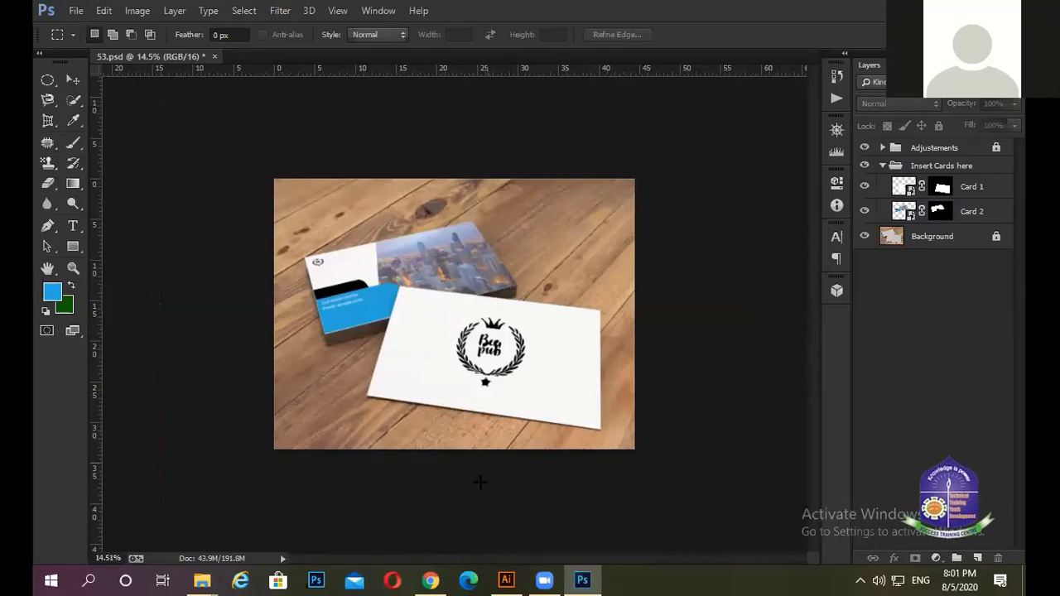
{"action": "key", "text": "alt+Tab"}
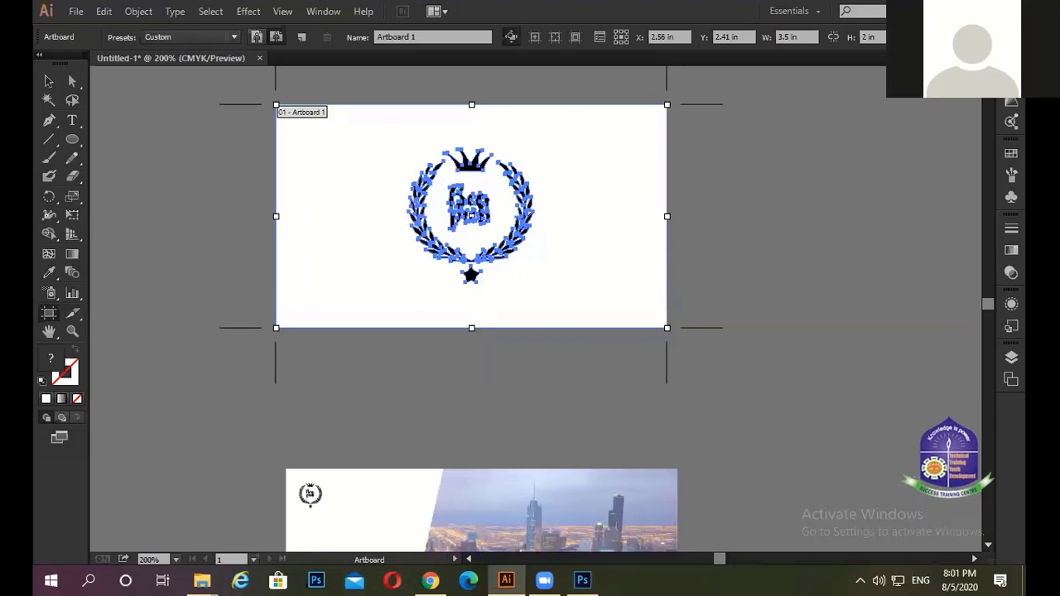
{"action": "key", "text": "alt+Tab"}
{"action": "key", "text": "ctrl+minus"}
{"action": "key", "text": "ctrl+minus"}
{"action": "key", "text": "ctrl+minus"}
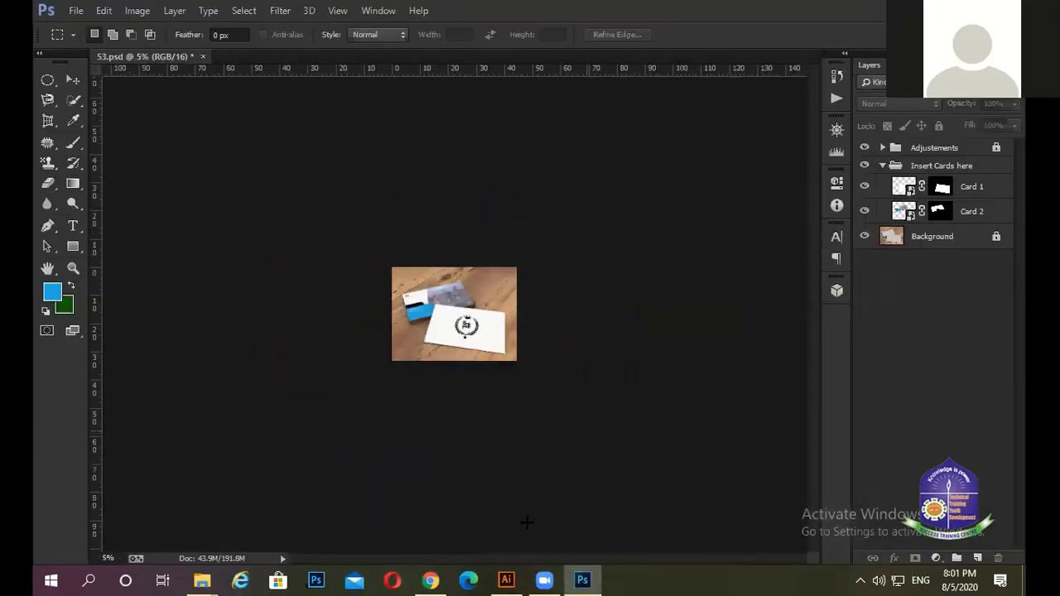